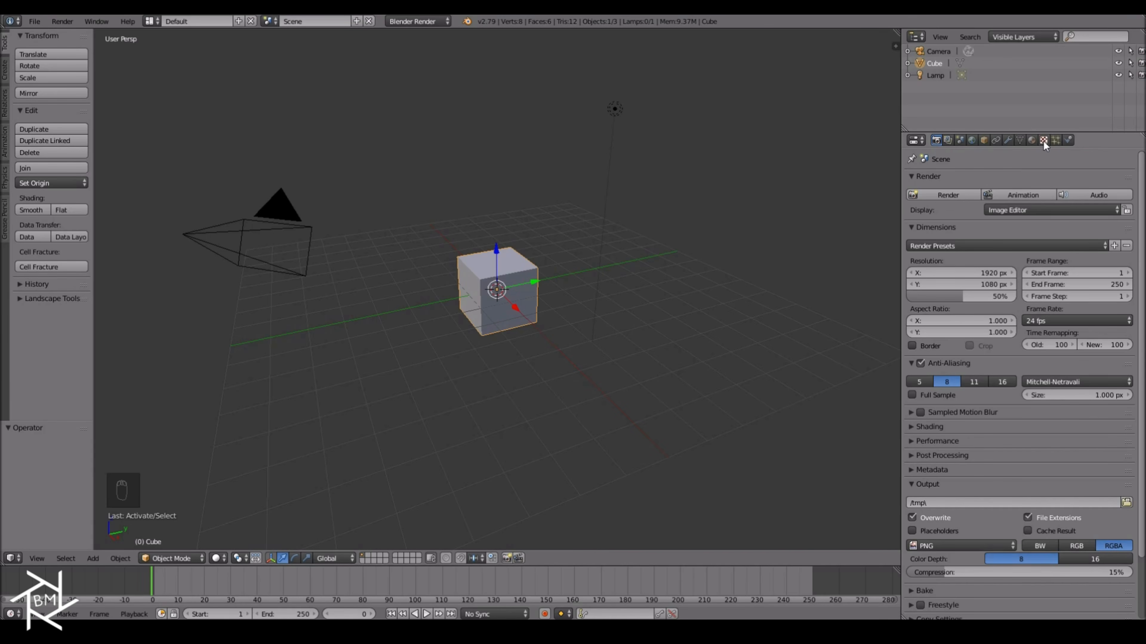
# Add a new emitter particle system to the cube and play the animation to preview the particles.
pyautogui.click(1056, 140)
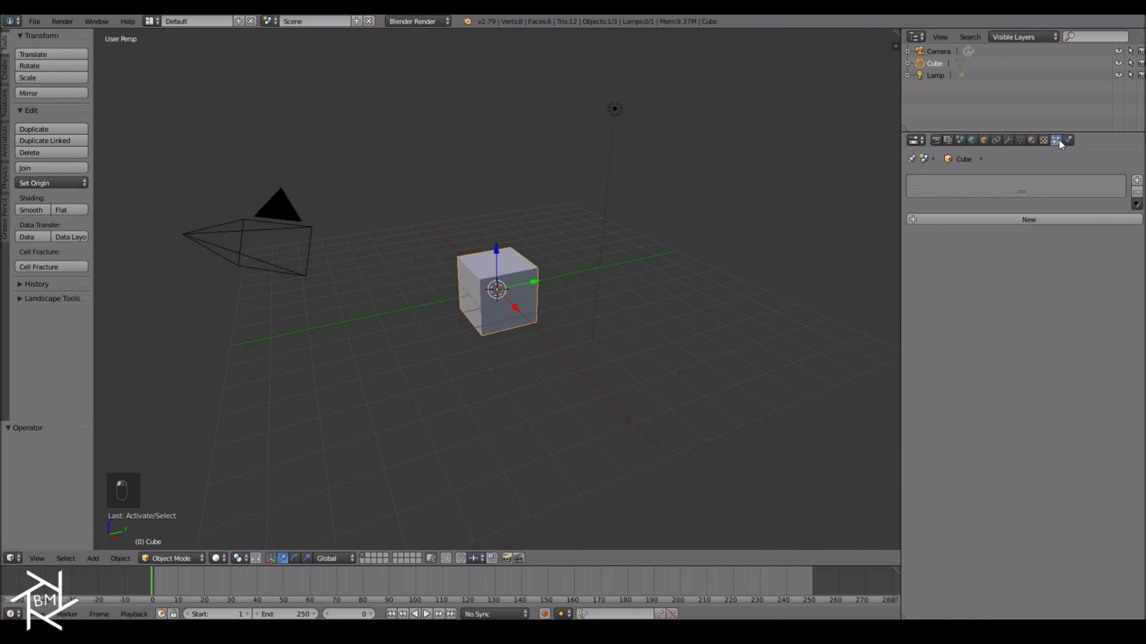
pyautogui.click(1025, 222)
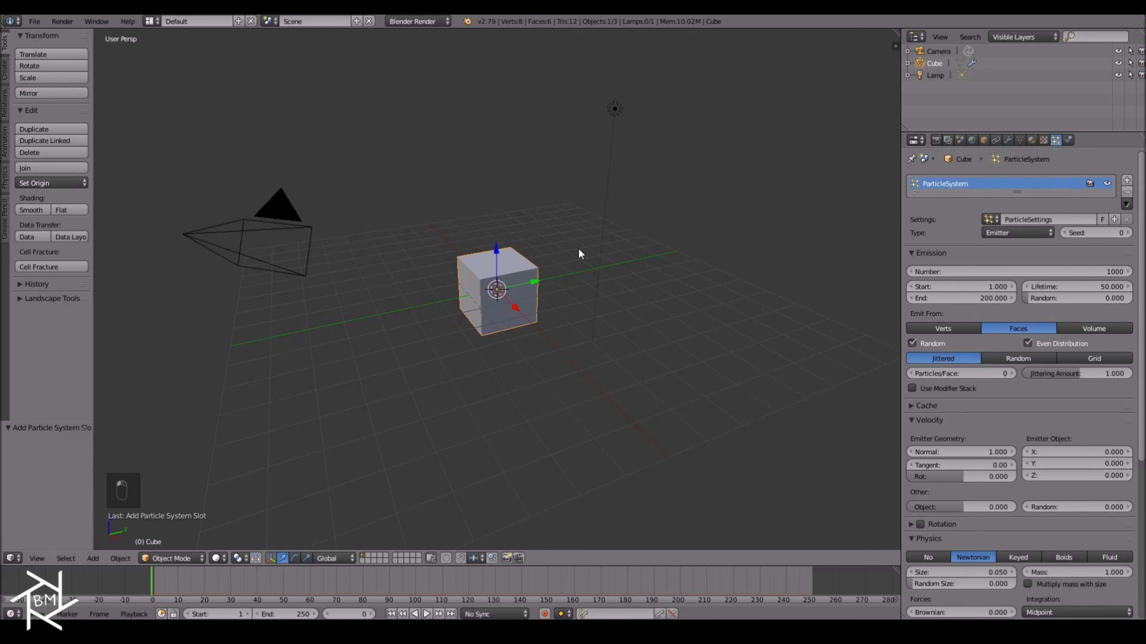
pyautogui.hotkey('alt', 'a')
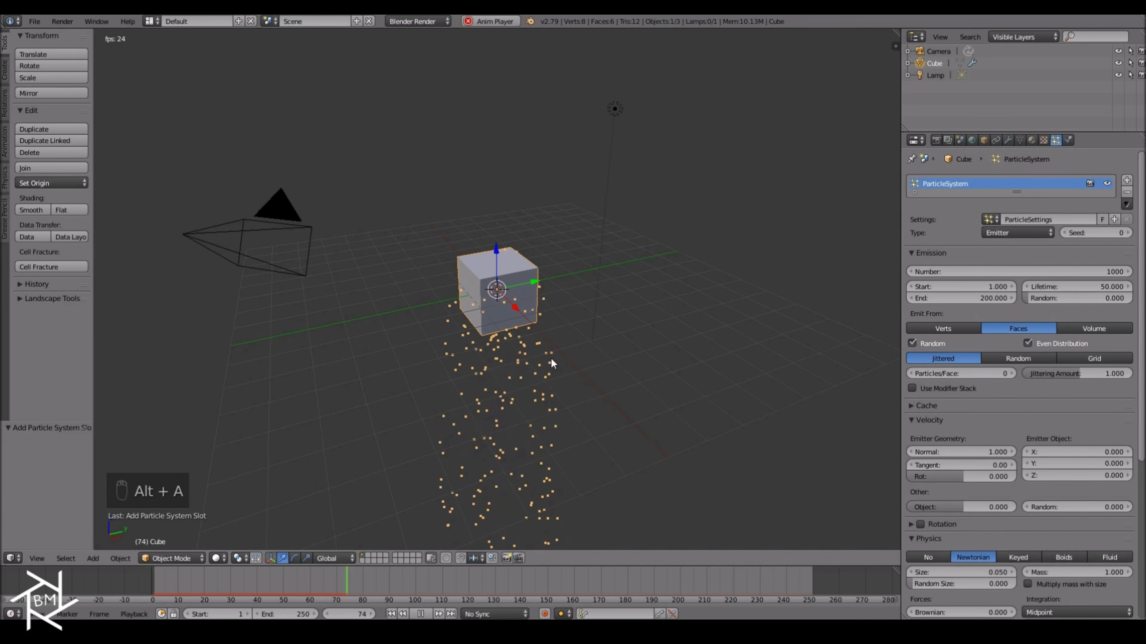
pyautogui.scroll(-4, 568, 446)
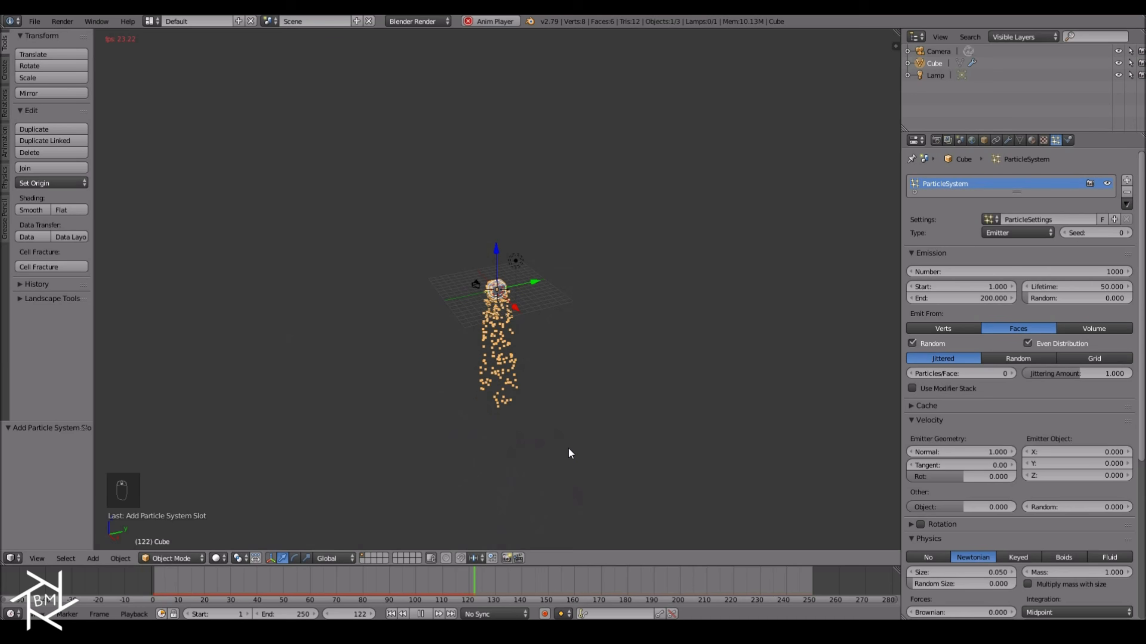
pyautogui.scroll(4, 491, 361)
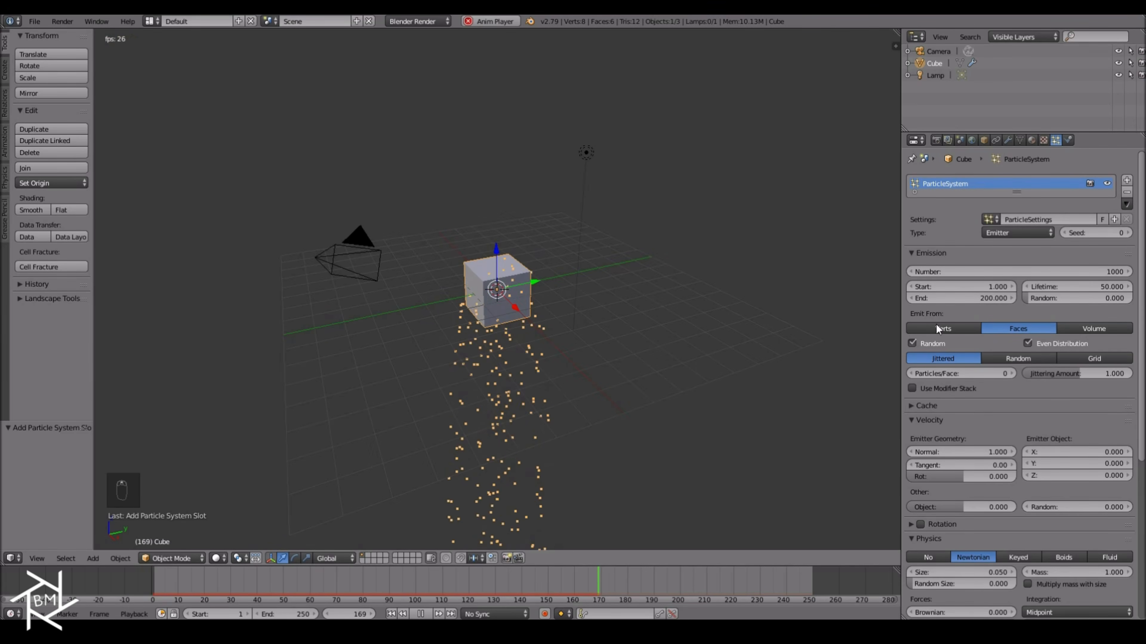
# Set the particle system's gravity field weight to 0 and replay the emission from the first frame.
pyautogui.scroll(-10, 996, 428)
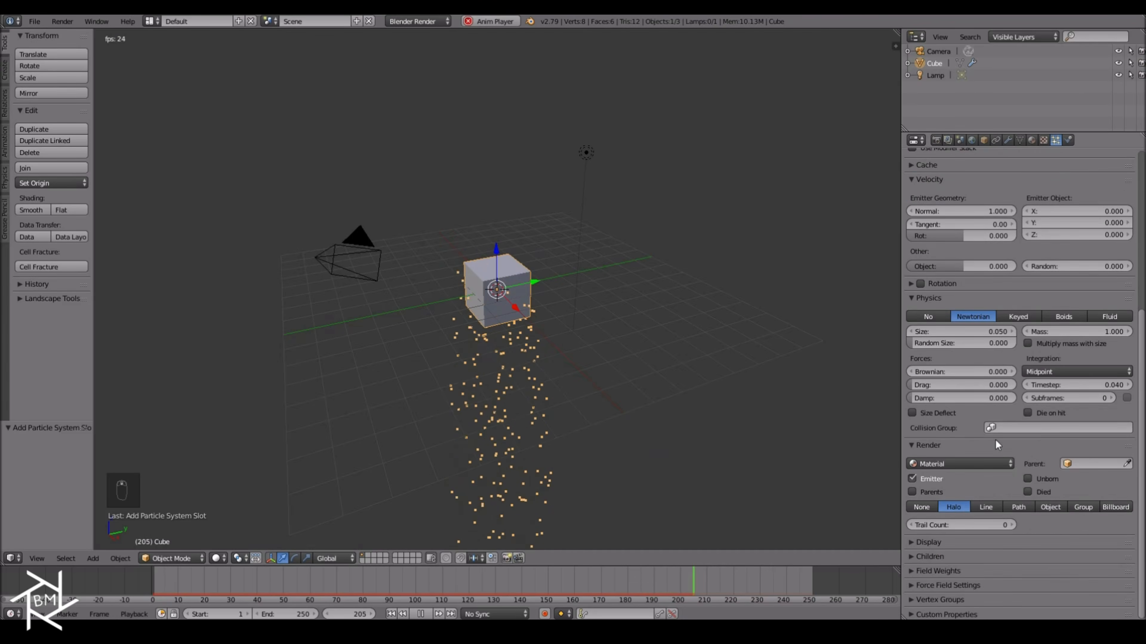
pyautogui.click(928, 571)
pyautogui.moveTo(993, 604); pyautogui.dragTo(911, 604)
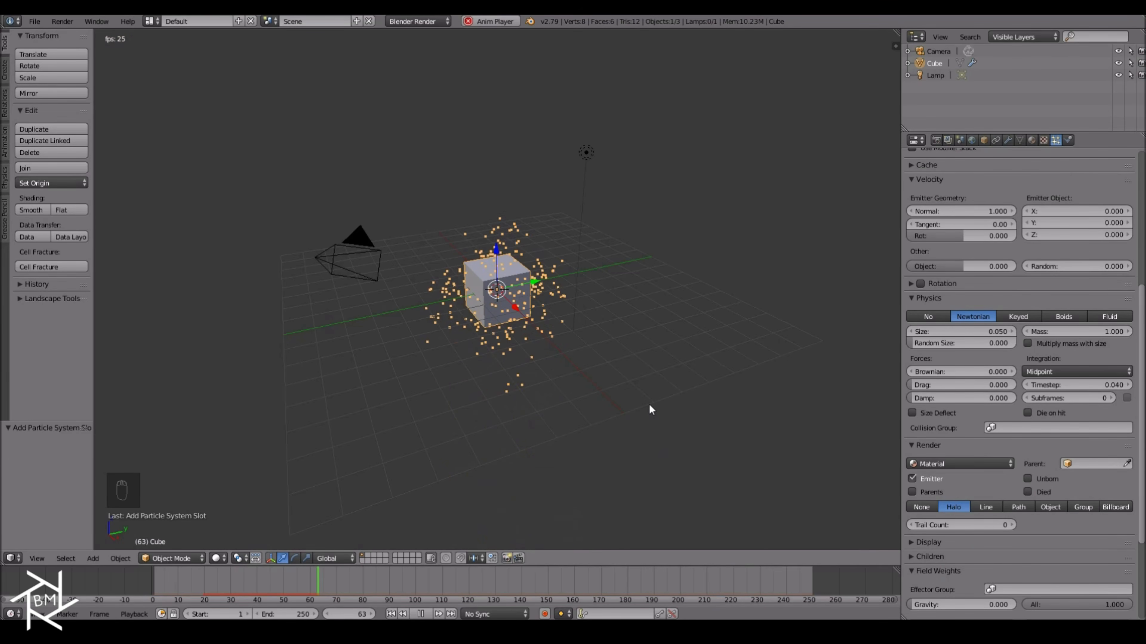
pyautogui.hotkey('shift', 'Left')
pyautogui.scroll(3, 518, 364)
pyautogui.moveTo(524, 358); pyautogui.dragTo(525, 332, button='middle')
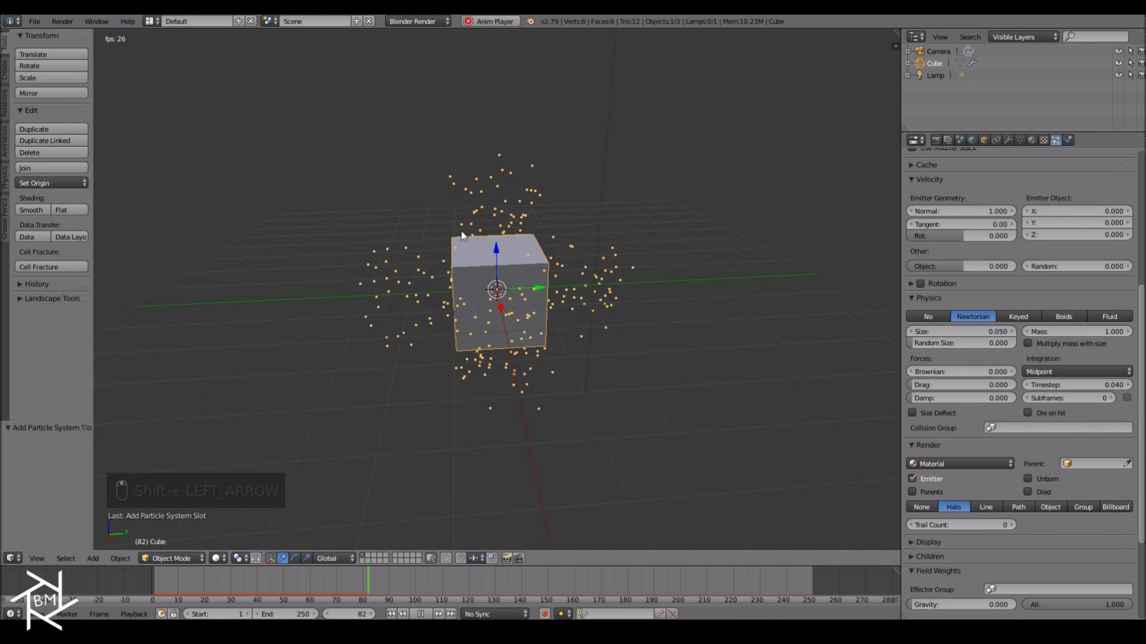
pyautogui.moveTo(657, 422); pyautogui.dragTo(503, 419, button='middle')
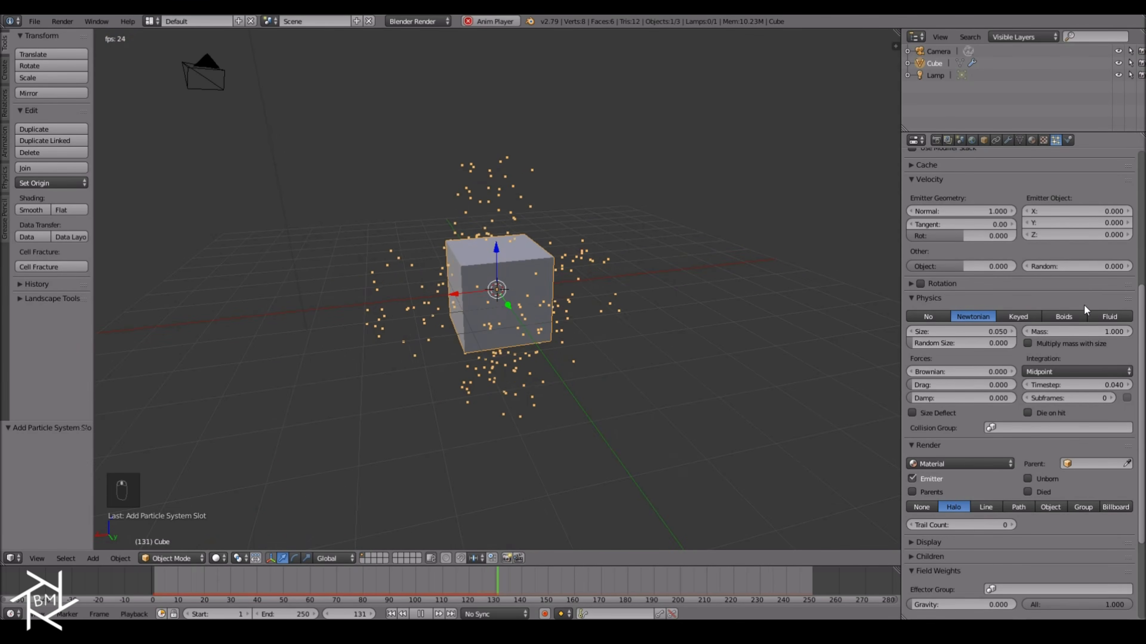
# Set the number of emitted particles to 50000, preview the emission, and stop playback.
pyautogui.scroll(10, 1082, 311)
pyautogui.click(1024, 270)
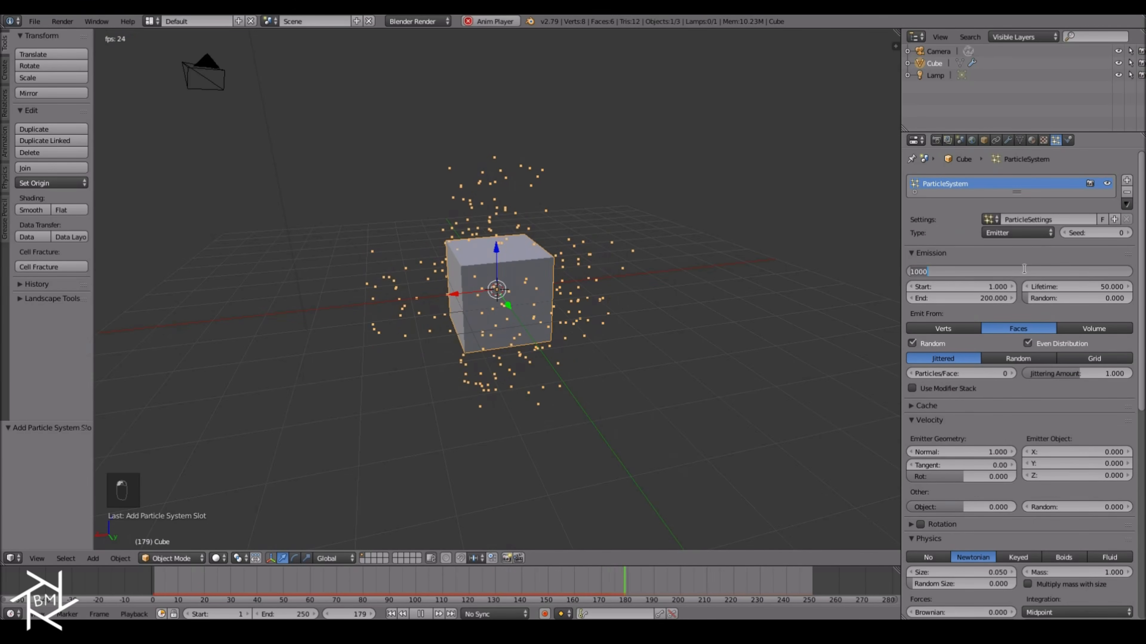
pyautogui.write('50000')
pyautogui.press('Return')
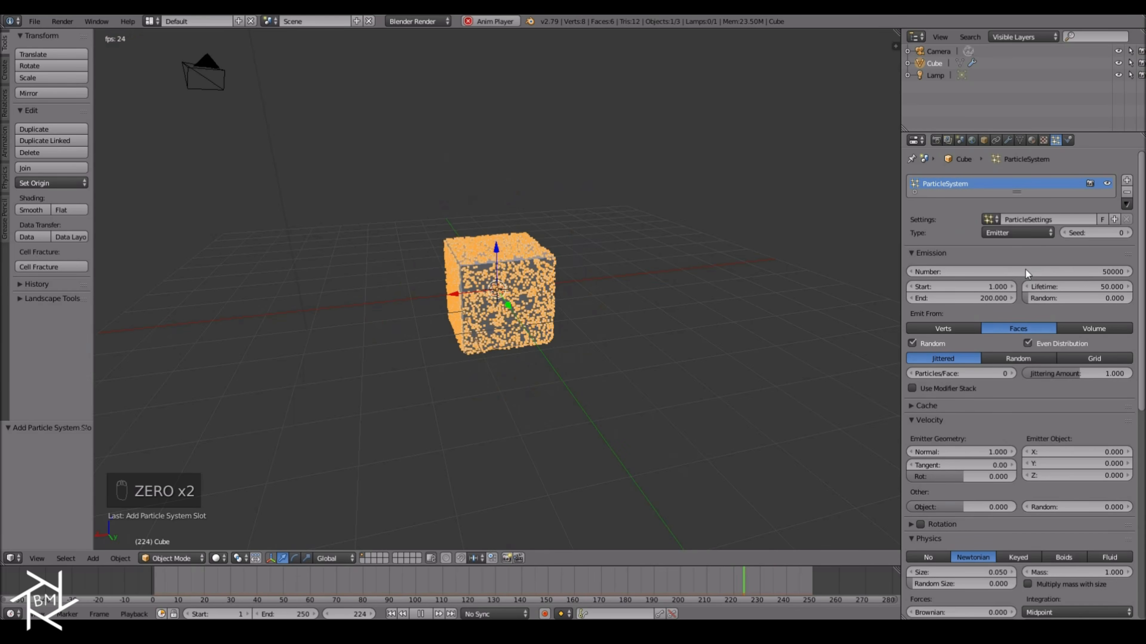
pyautogui.moveTo(639, 296); pyautogui.dragTo(593, 210, button='middle')
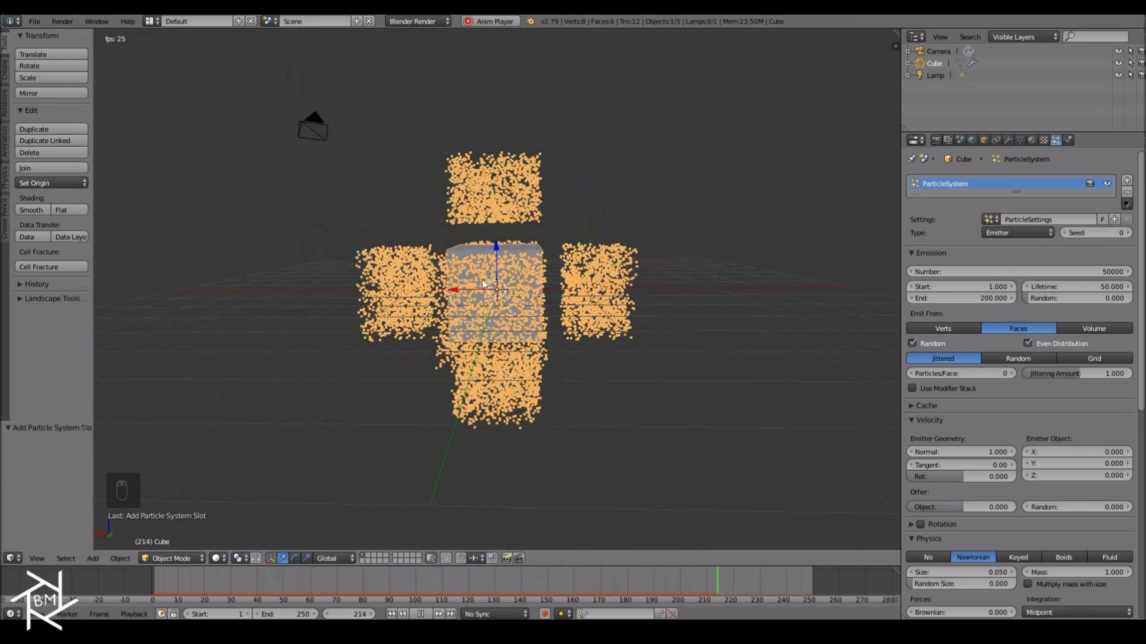
pyautogui.hotkey('alt', 'a')
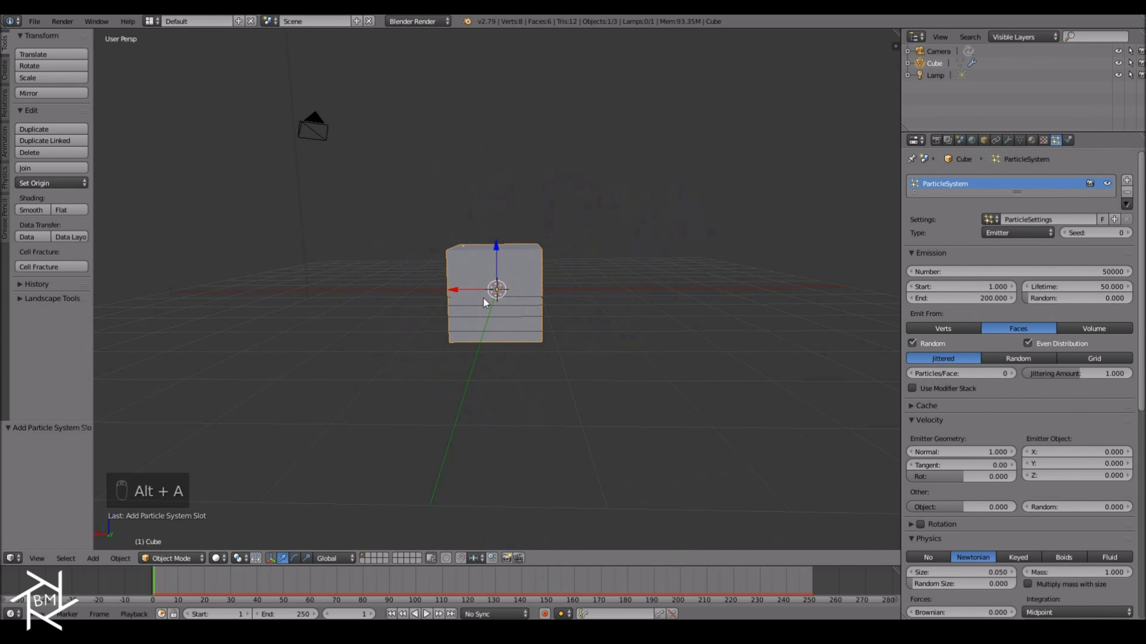
# Round the cube by applying a Subdivision Surface modifier with 2 view subdivisions, and replay the particle animation.
pyautogui.click(500, 277)
pyautogui.click(1008, 141)
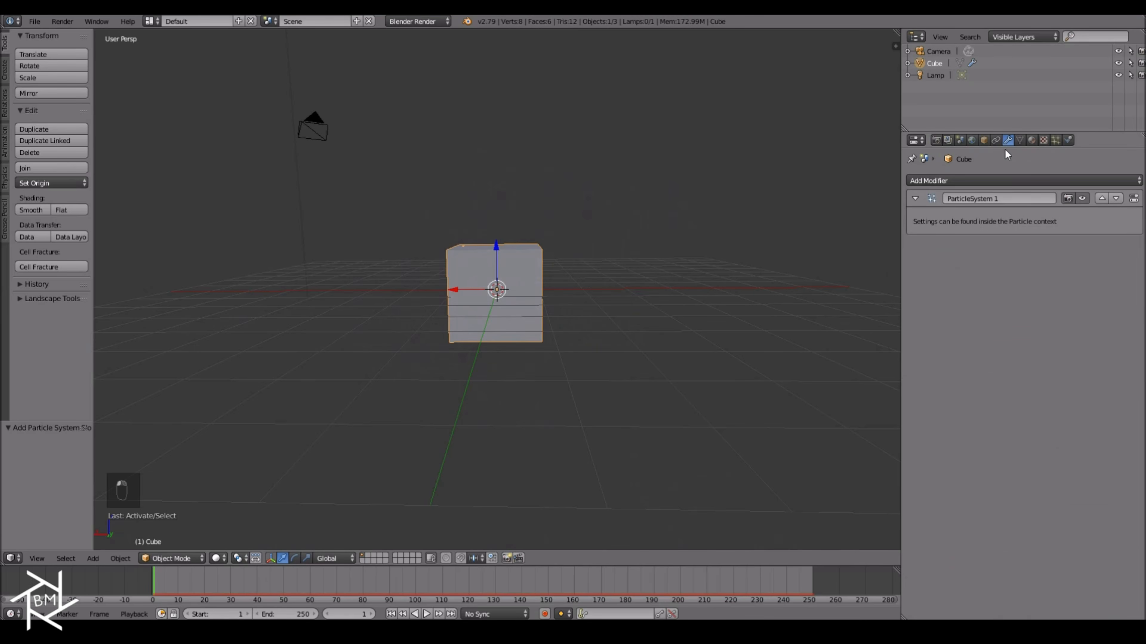
pyautogui.click(995, 179)
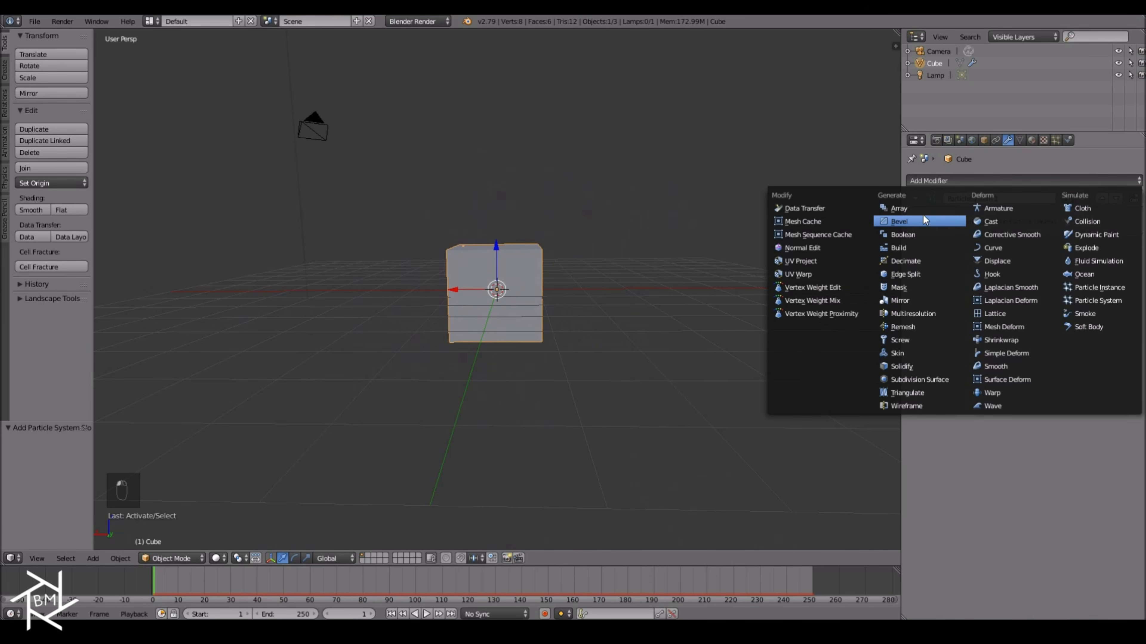
pyautogui.click(913, 378)
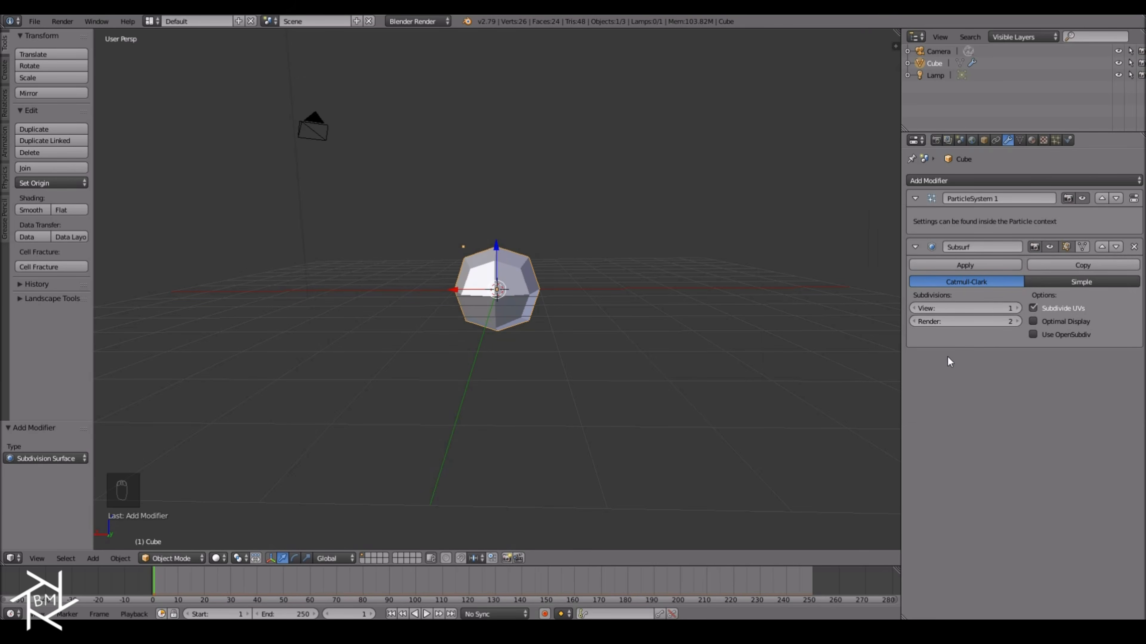
pyautogui.click(1015, 309)
pyautogui.click(979, 264)
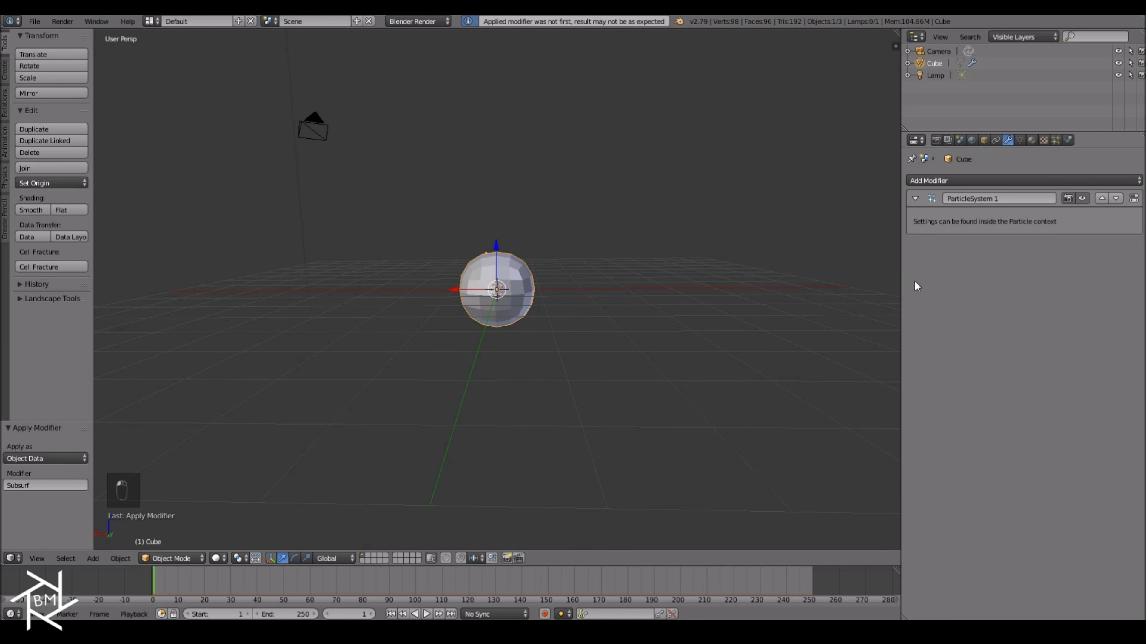
pyautogui.hotkey('shift', 'Left')
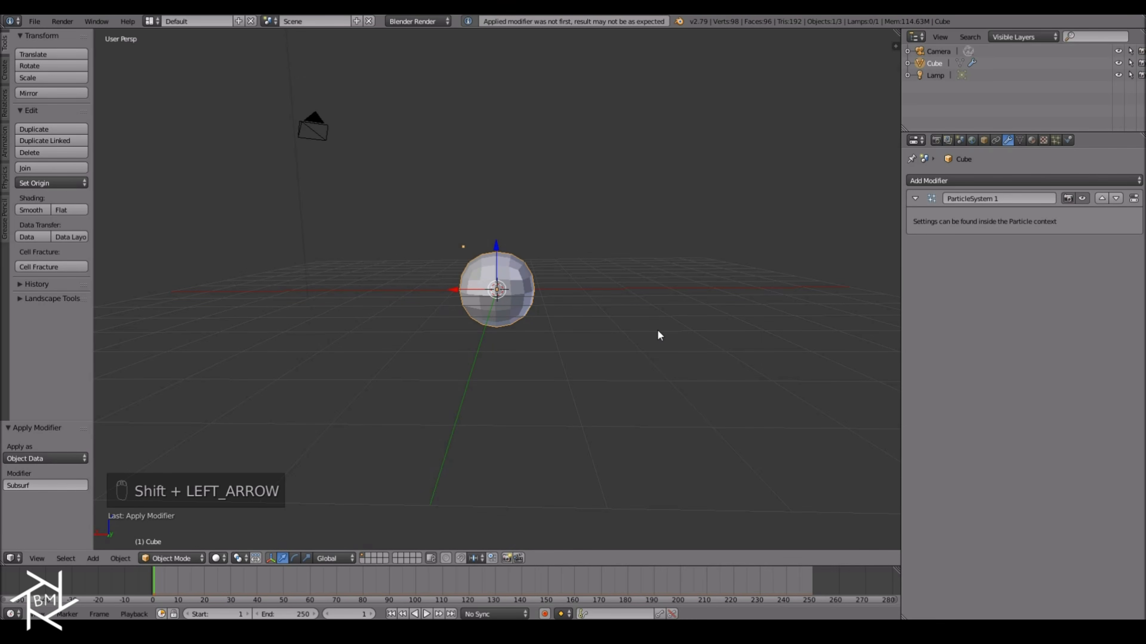
pyautogui.hotkey('alt', 'a')
pyautogui.moveTo(652, 324); pyautogui.dragTo(435, 296, button='middle')
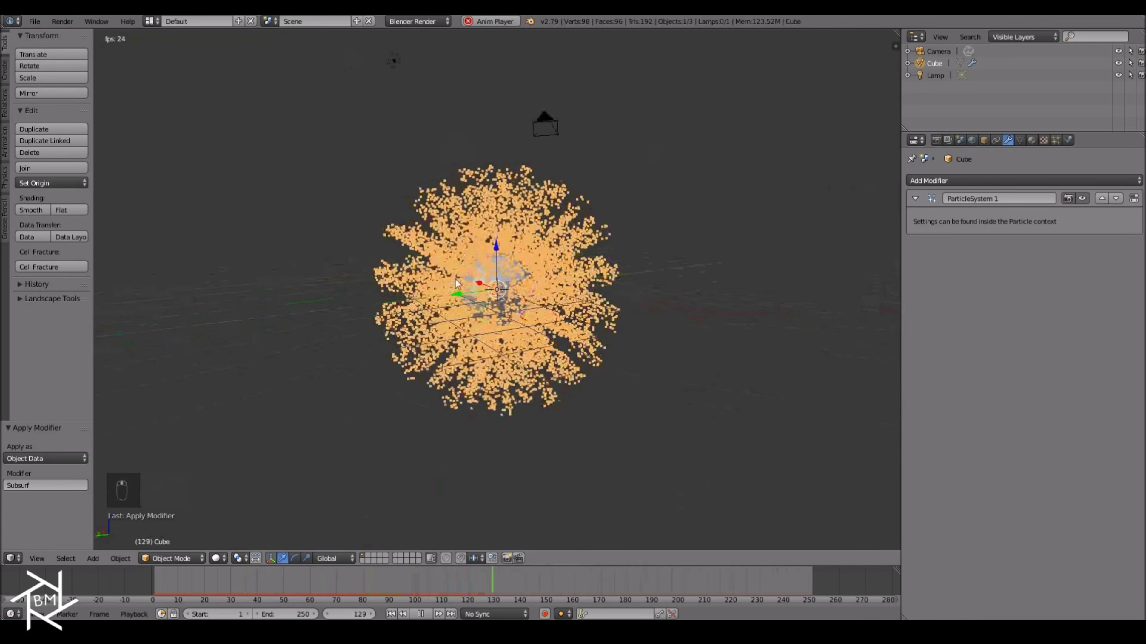
pyautogui.moveTo(491, 250); pyautogui.dragTo(516, 277, button='middle')
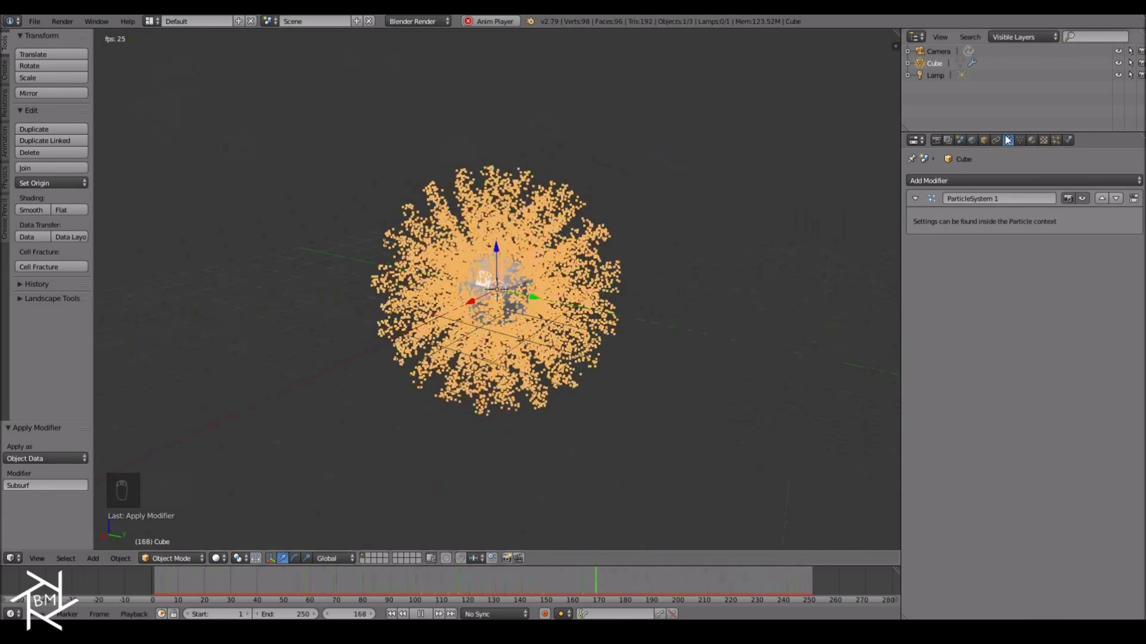
# Set the particles' normal emission velocity to 0 and replay the simulation from the first frame.
pyautogui.click(1056, 140)
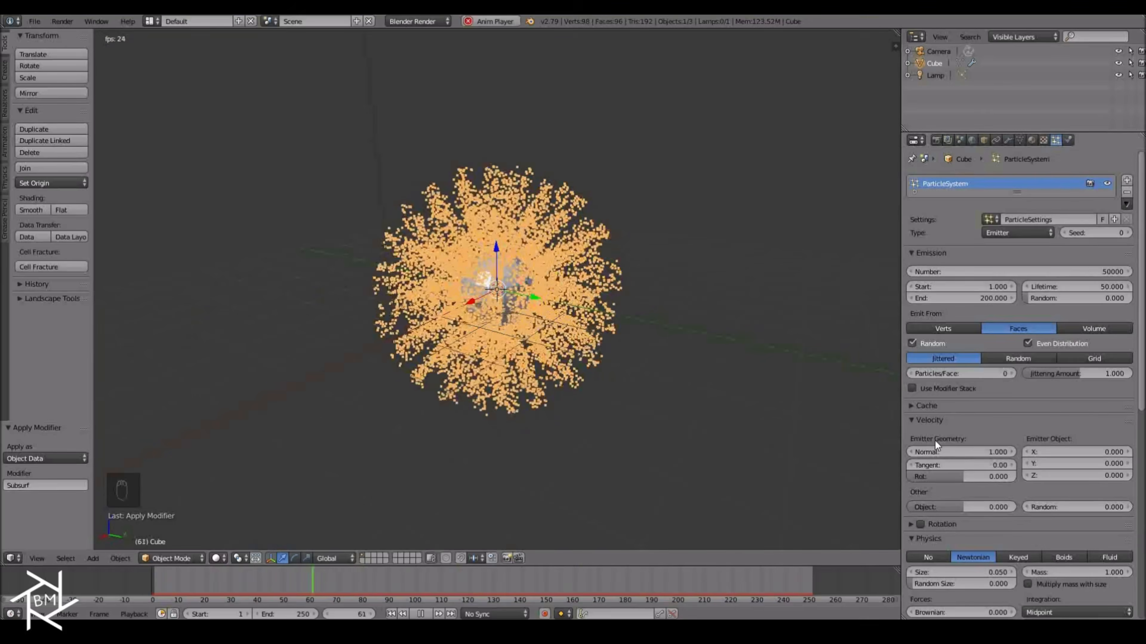
pyautogui.moveTo(989, 449); pyautogui.dragTo(911, 449)
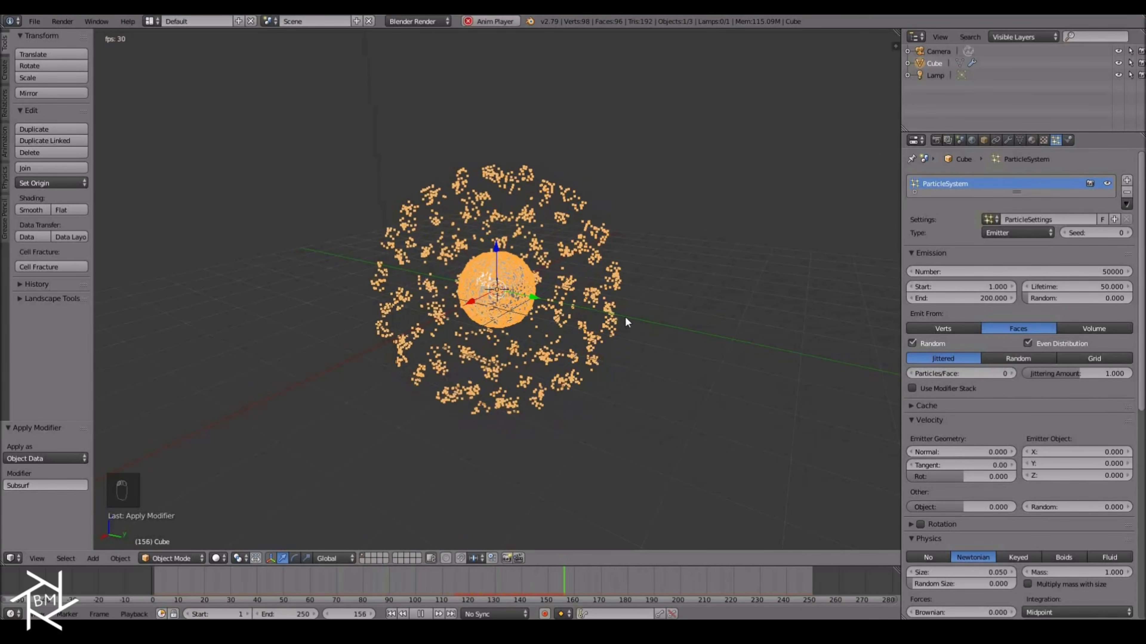
pyautogui.hotkey('shift', 'Left')
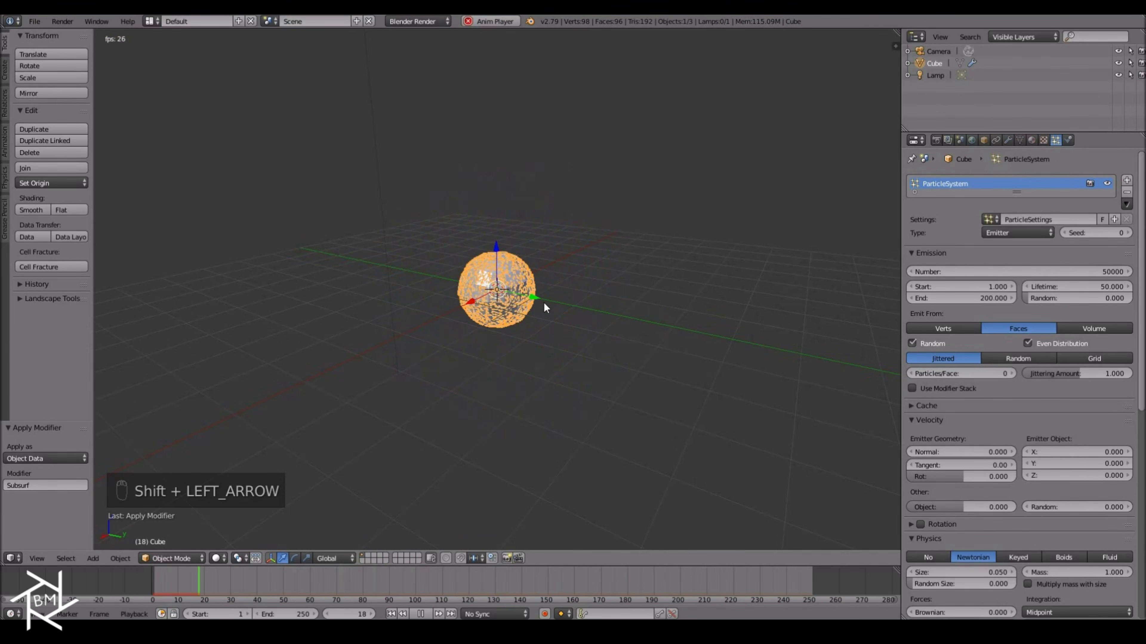
pyautogui.scroll(6, 543, 309)
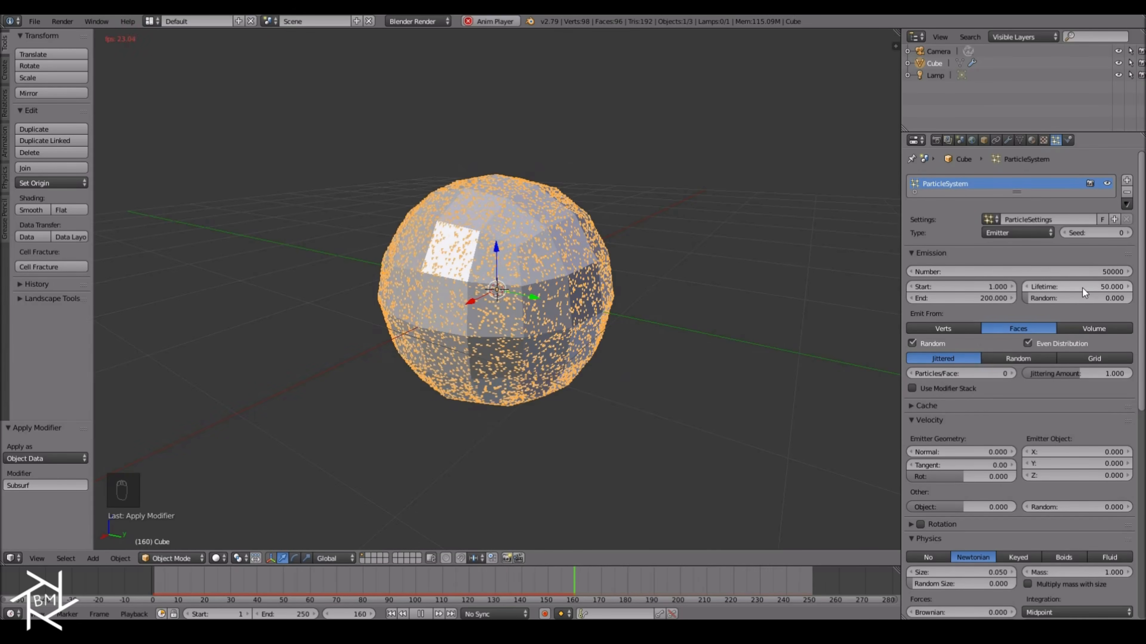
# Set the particle lifetime to 500 with 0.25 randomness and the emission end to frame 100, then stop playback at the first frame.
pyautogui.click(1064, 288)
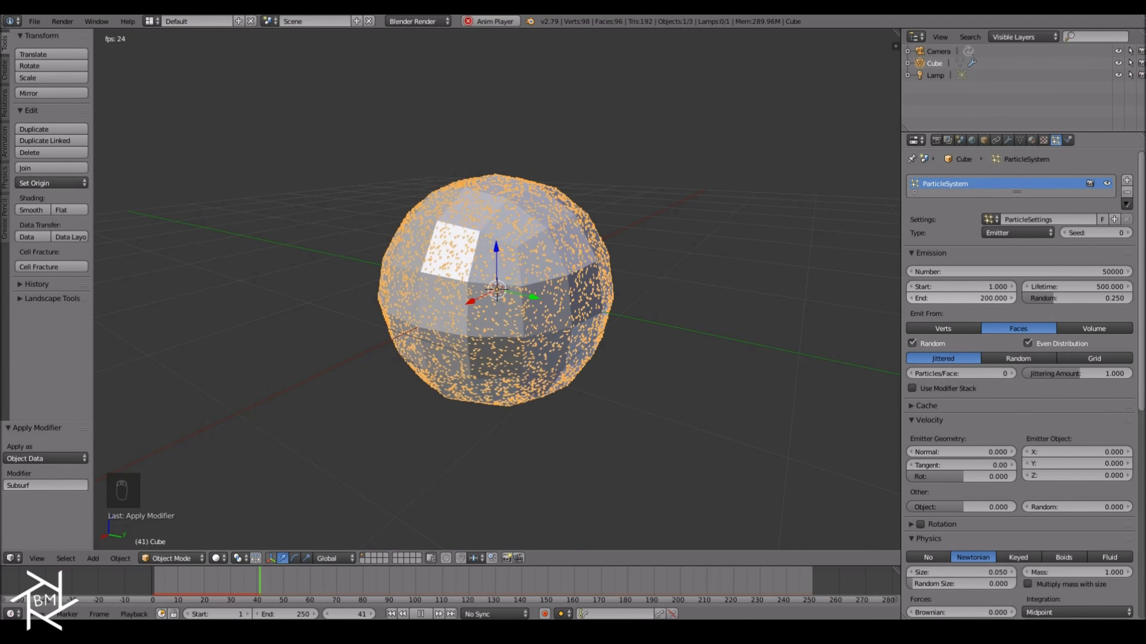
pyautogui.click(954, 298)
pyautogui.write('100')
pyautogui.press('Return')
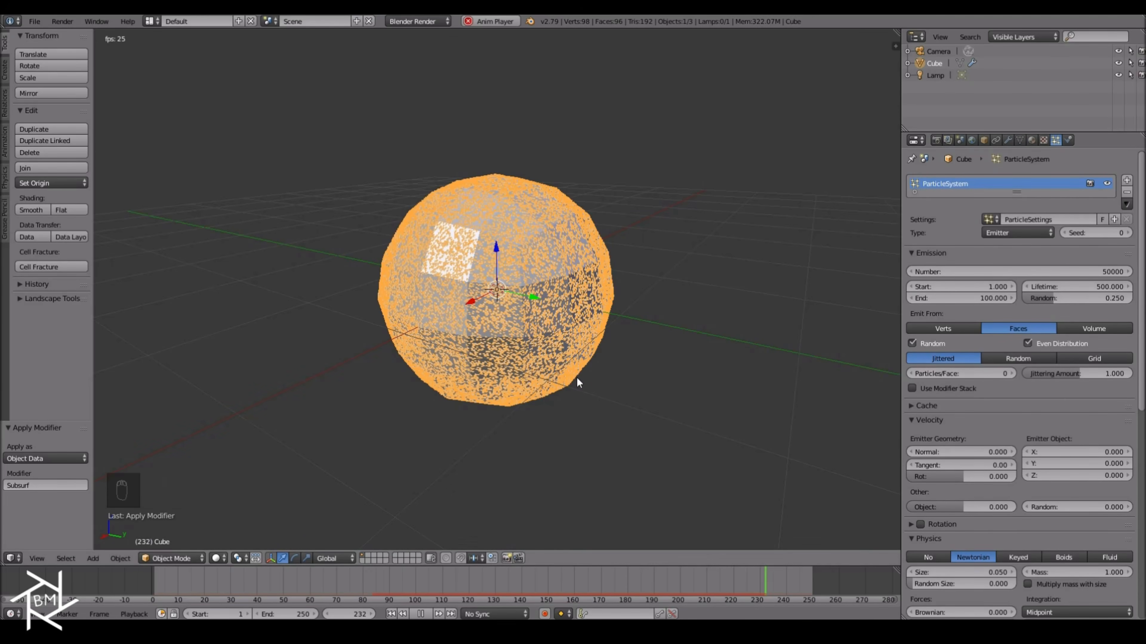
pyautogui.click(196, 594)
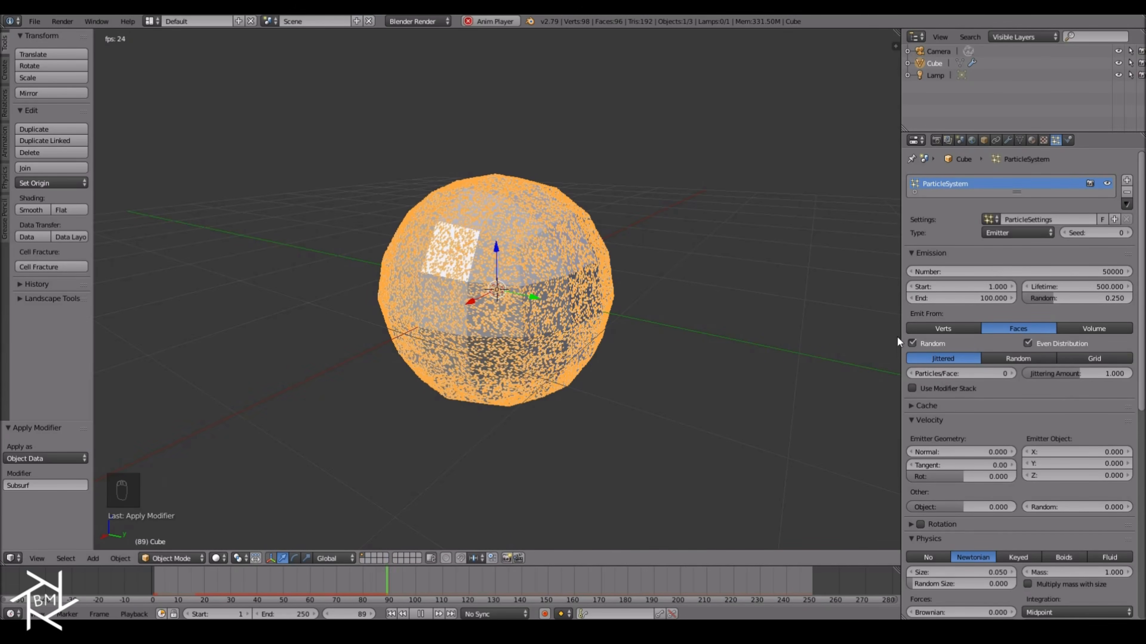
pyautogui.hotkey('alt', 'a')
pyautogui.hotkey('shift', 'Left')
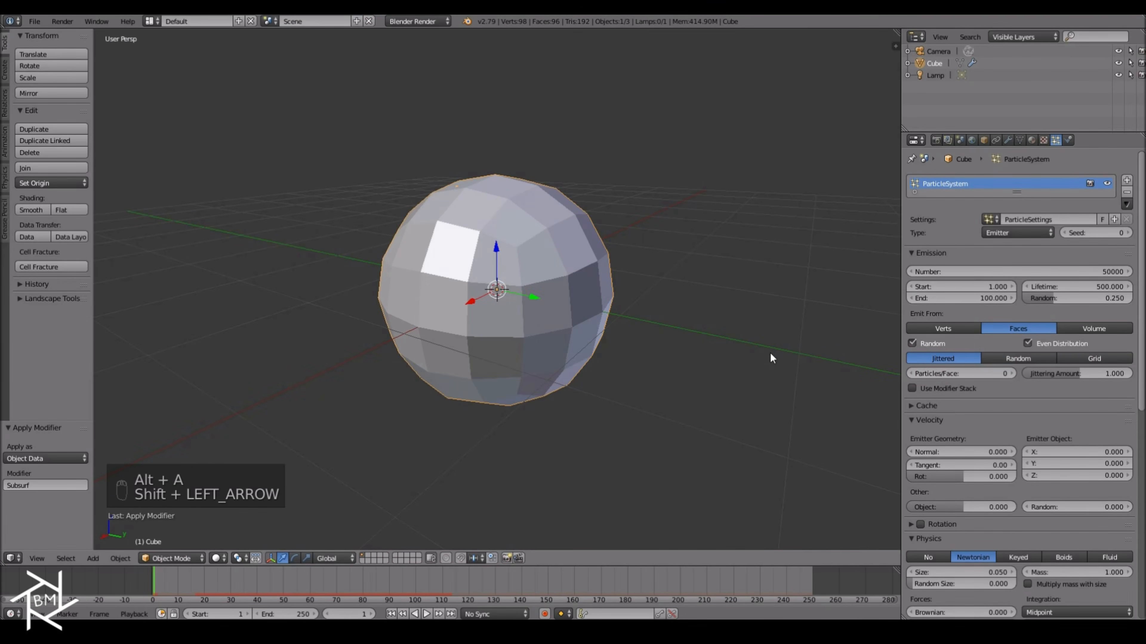
# Add a Turbulence force field at the sphere's centre and play the simulation to preview its effect on the particles.
pyautogui.scroll(-5, 541, 263)
pyautogui.moveTo(508, 332); pyautogui.dragTo(638, 327, button='middle')
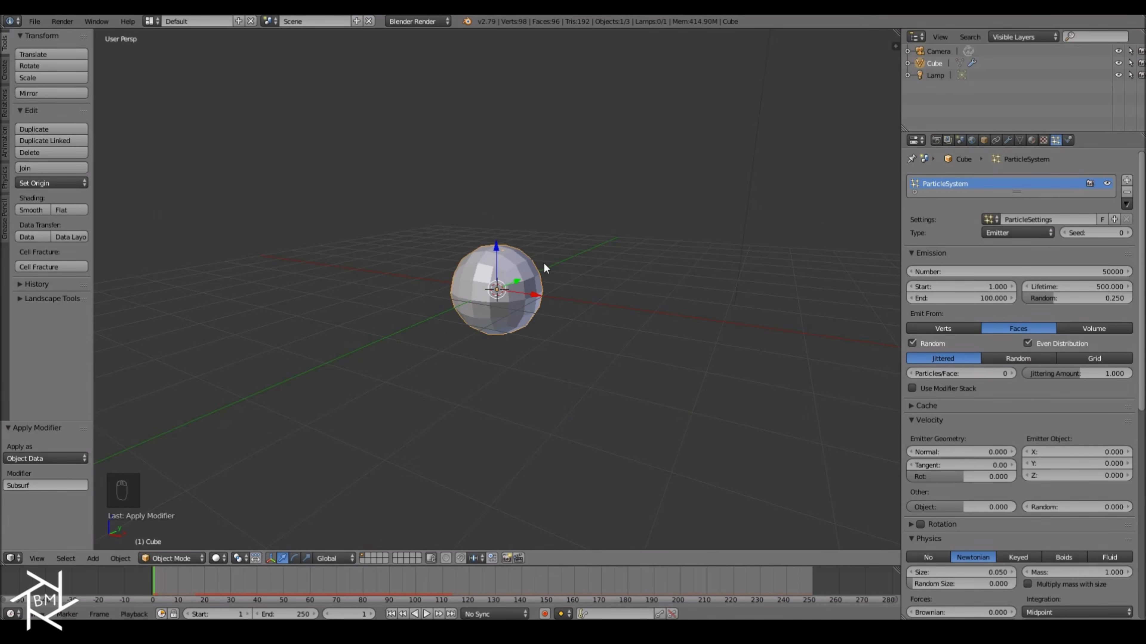
pyautogui.hotkey('shift', 'a')
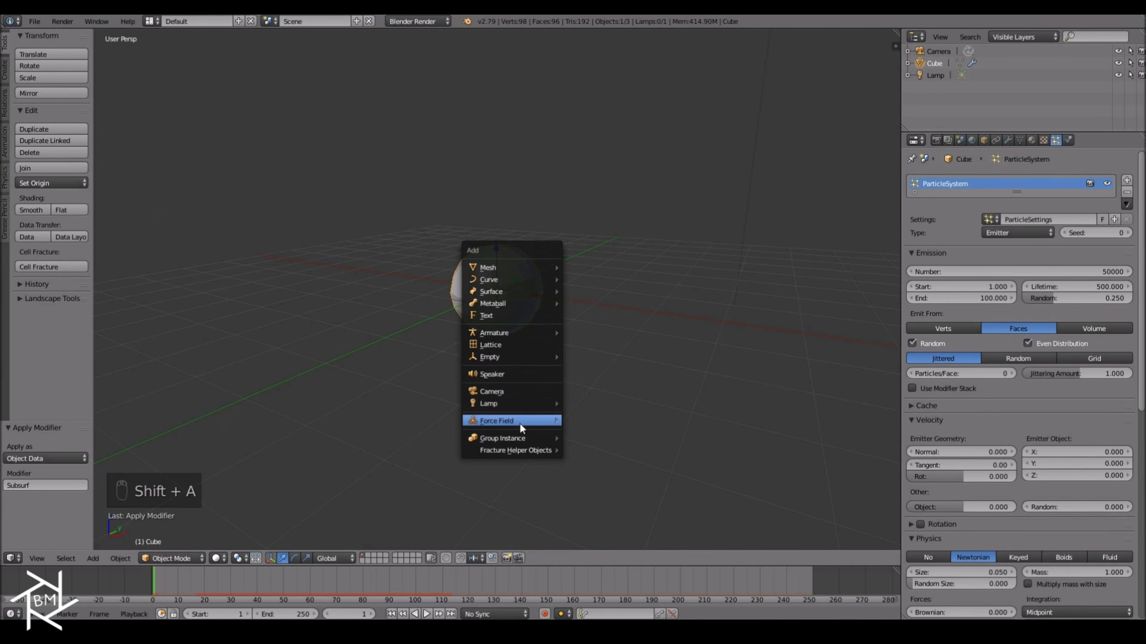
pyautogui.moveTo(518, 424)
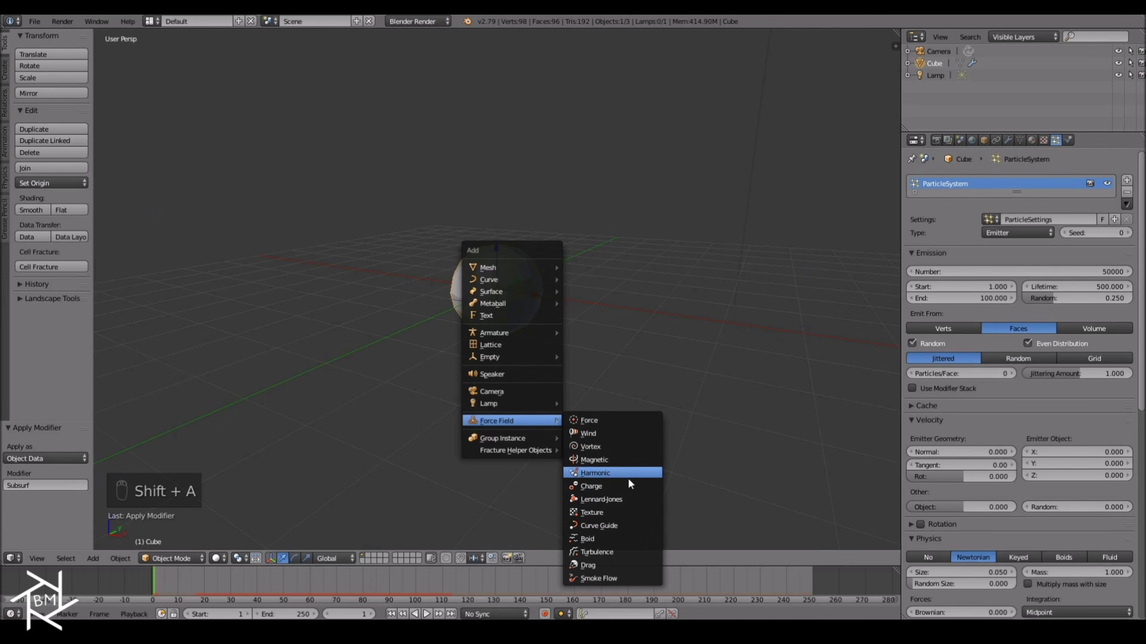
pyautogui.click(605, 552)
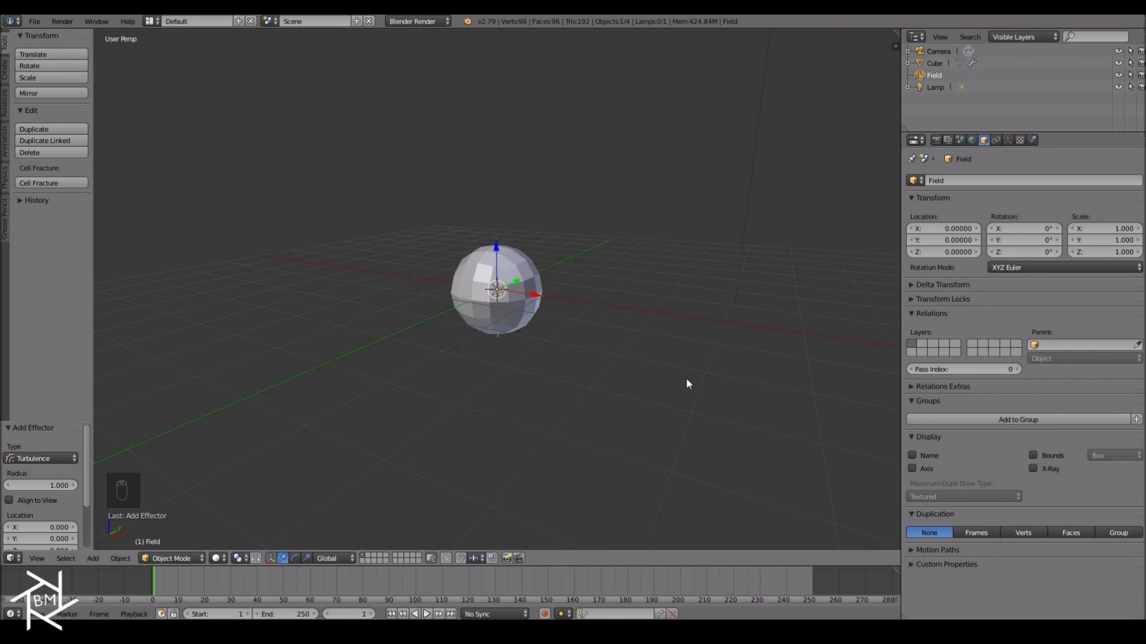
pyautogui.press('KP_1')
pyautogui.press('KP_5')
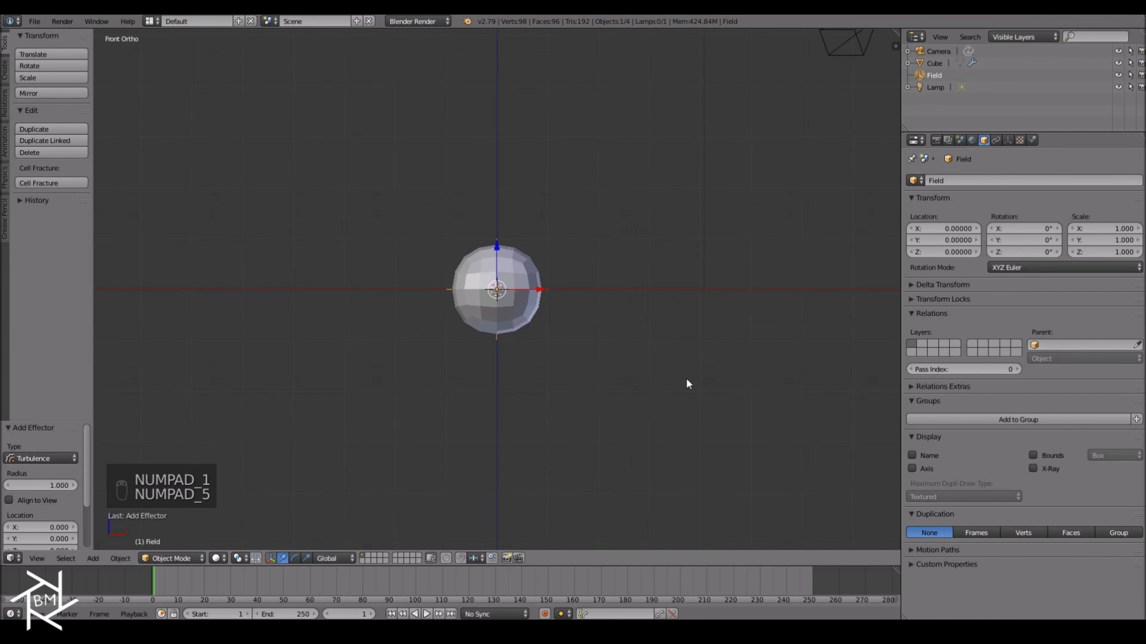
pyautogui.hotkey('alt', 'a')
pyautogui.moveTo(649, 269); pyautogui.dragTo(403, 294, button='middle')
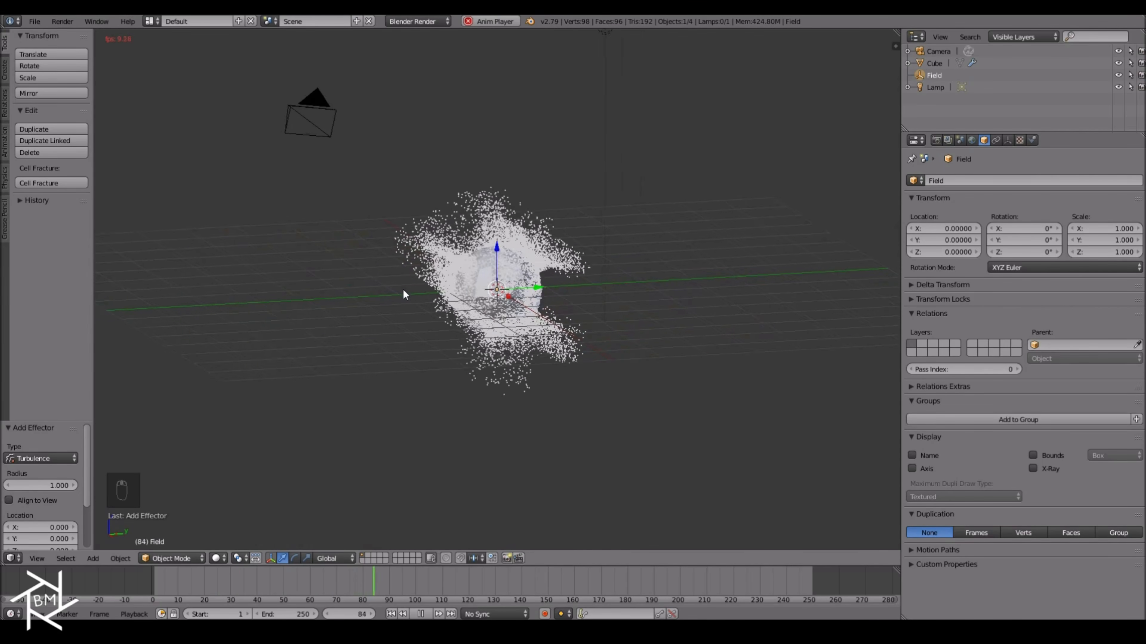
# Set the turbulence field's strength to 5 and replay the simulation from the first frame.
pyautogui.click(1033, 140)
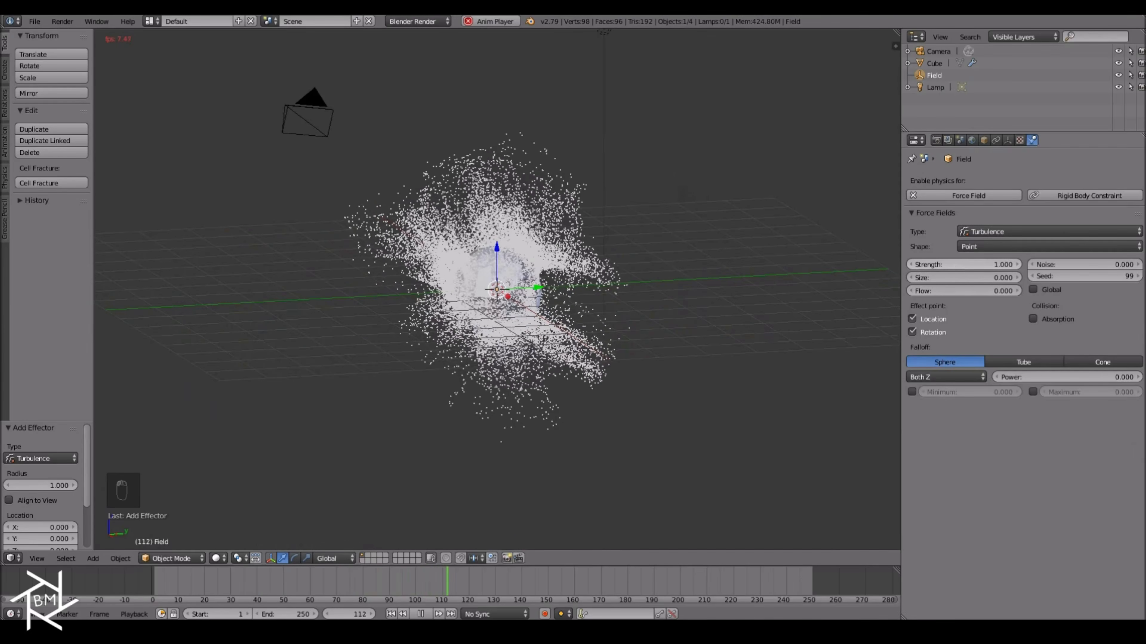
pyautogui.click(1004, 266)
pyautogui.write('5')
pyautogui.press('Return')
pyautogui.hotkey('shift', 'Left')
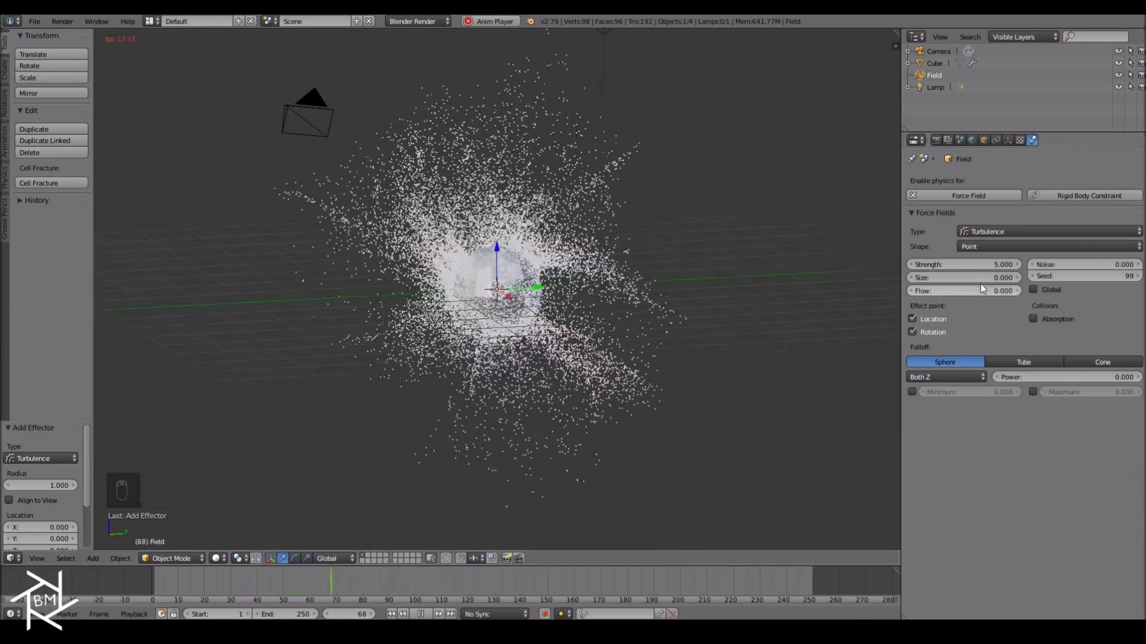
# Set the turbulence field's size to 1 and replay the simulation from the first frame.
pyautogui.click(947, 278)
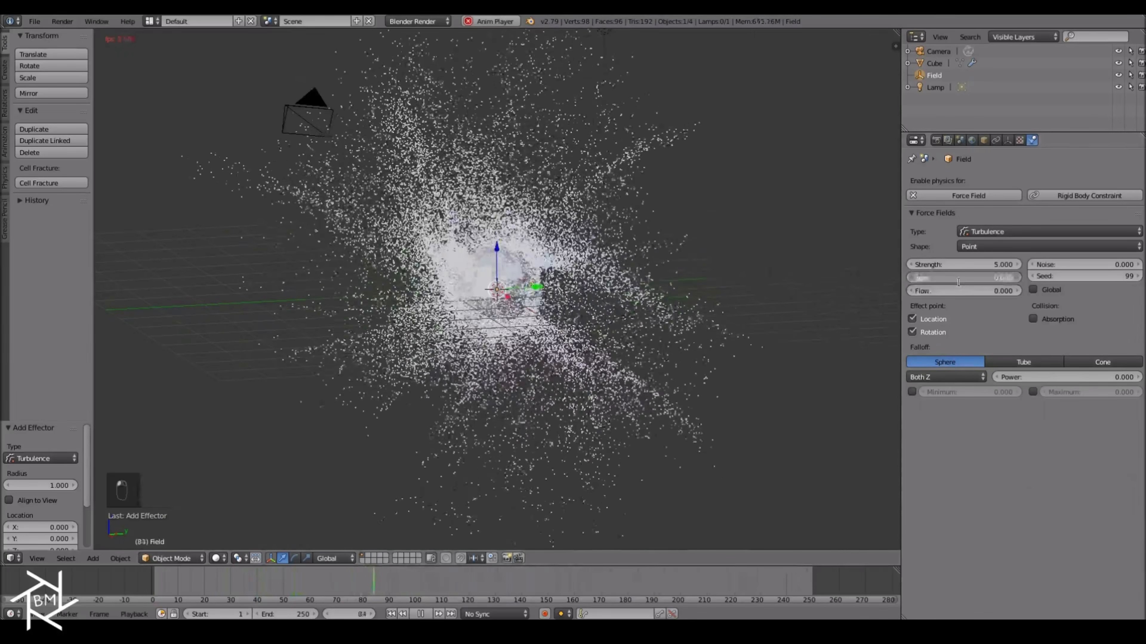
pyautogui.press('Escape')
pyautogui.hotkey('shift', 'Left')
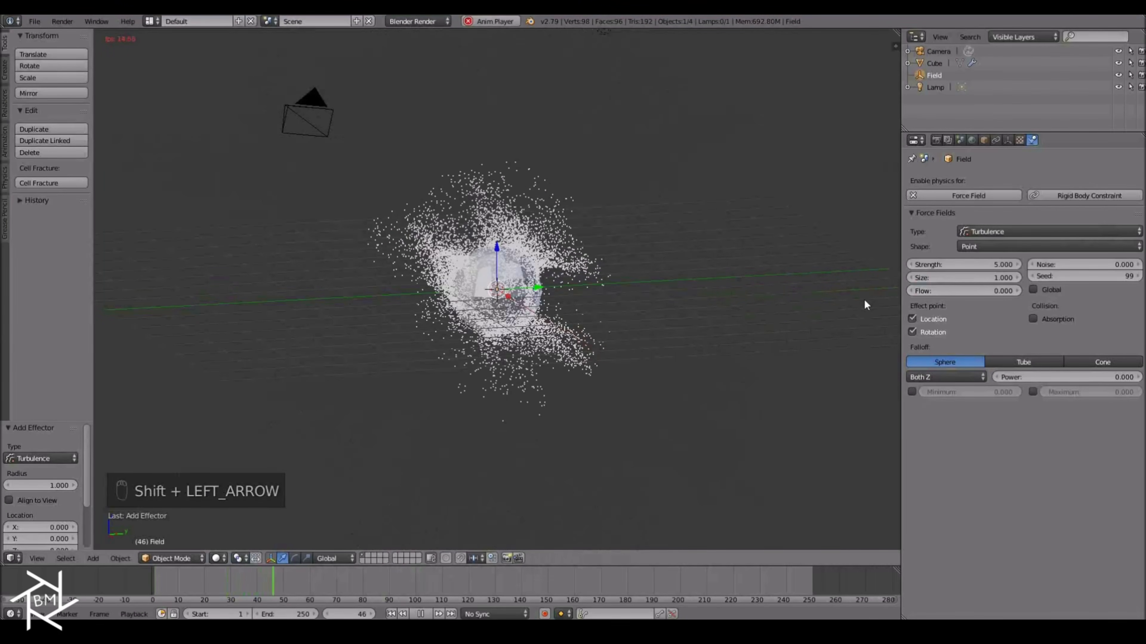
# Set the turbulence field's flow to 2, replay the simulation and inspect the particles from several angles.
pyautogui.click(948, 291)
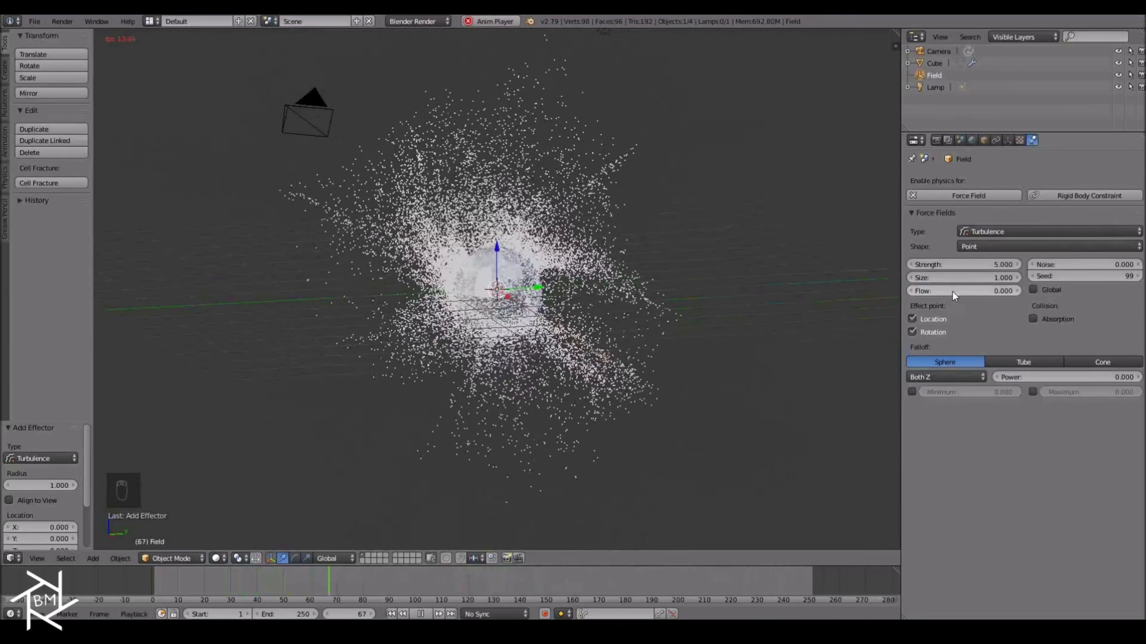
pyautogui.write('2')
pyautogui.press('Return')
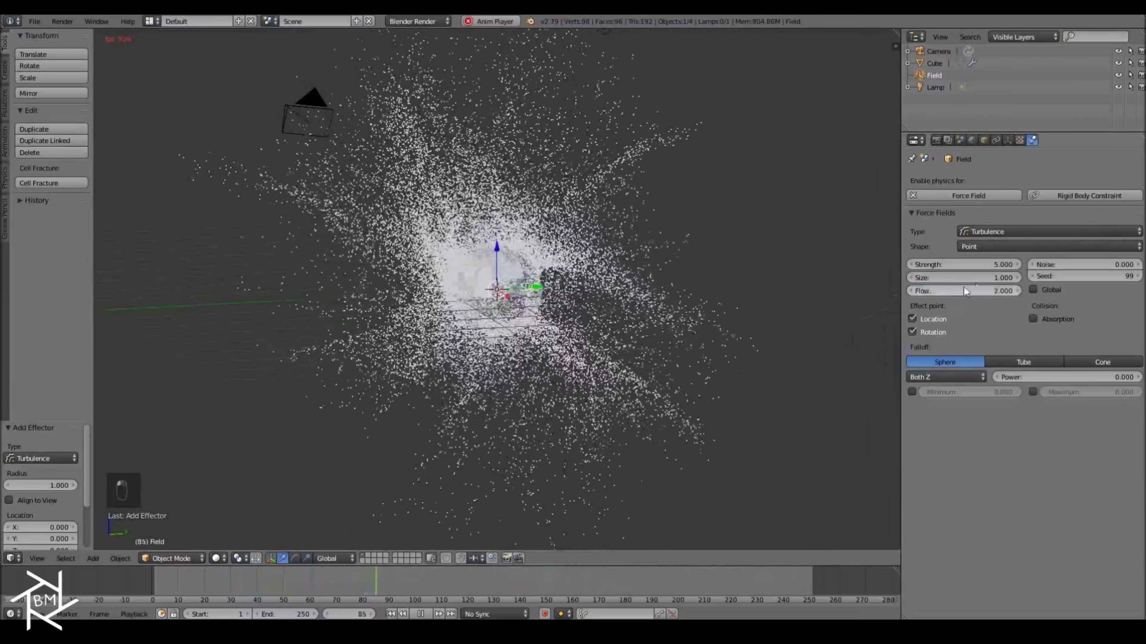
pyautogui.hotkey('shift', 'Left')
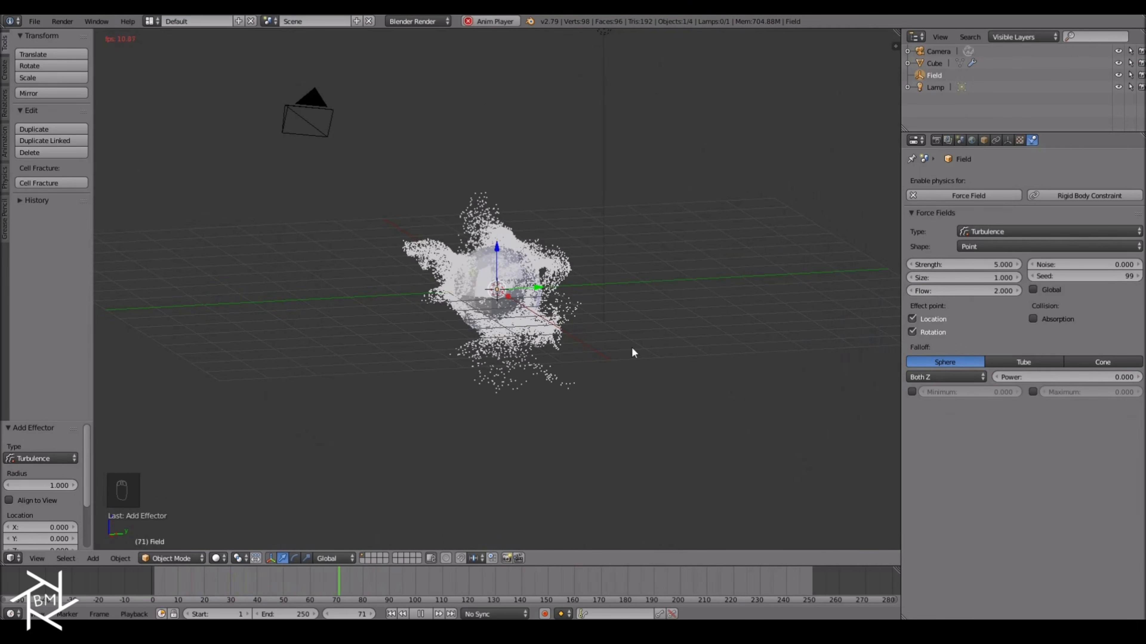
pyautogui.moveTo(698, 283); pyautogui.dragTo(583, 317, button='middle')
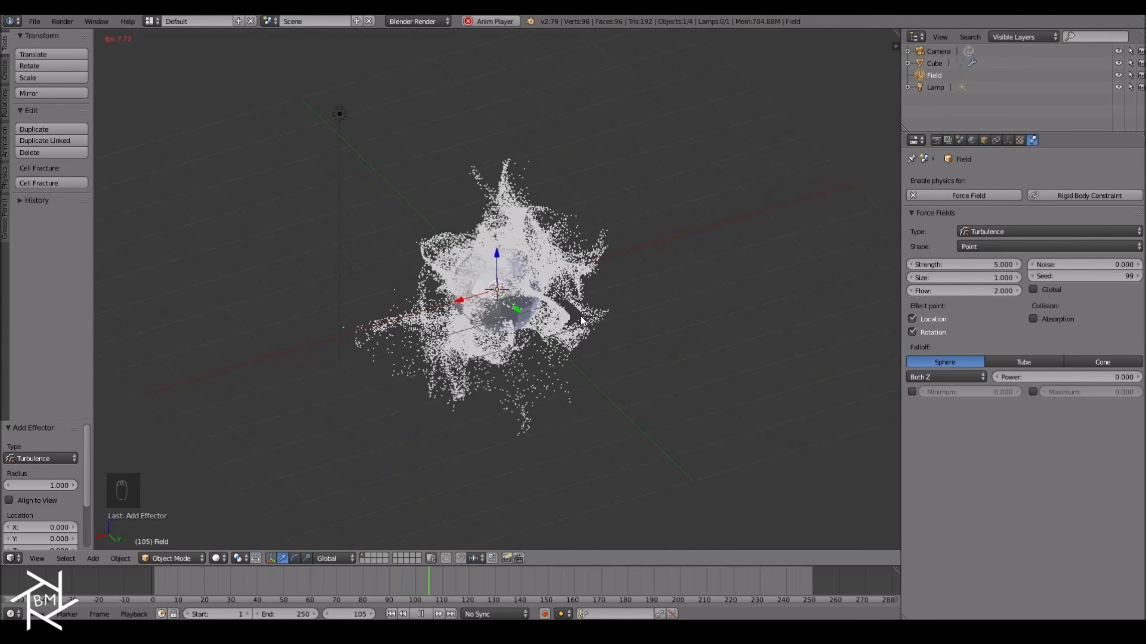
pyautogui.moveTo(644, 333); pyautogui.dragTo(698, 297, button='middle')
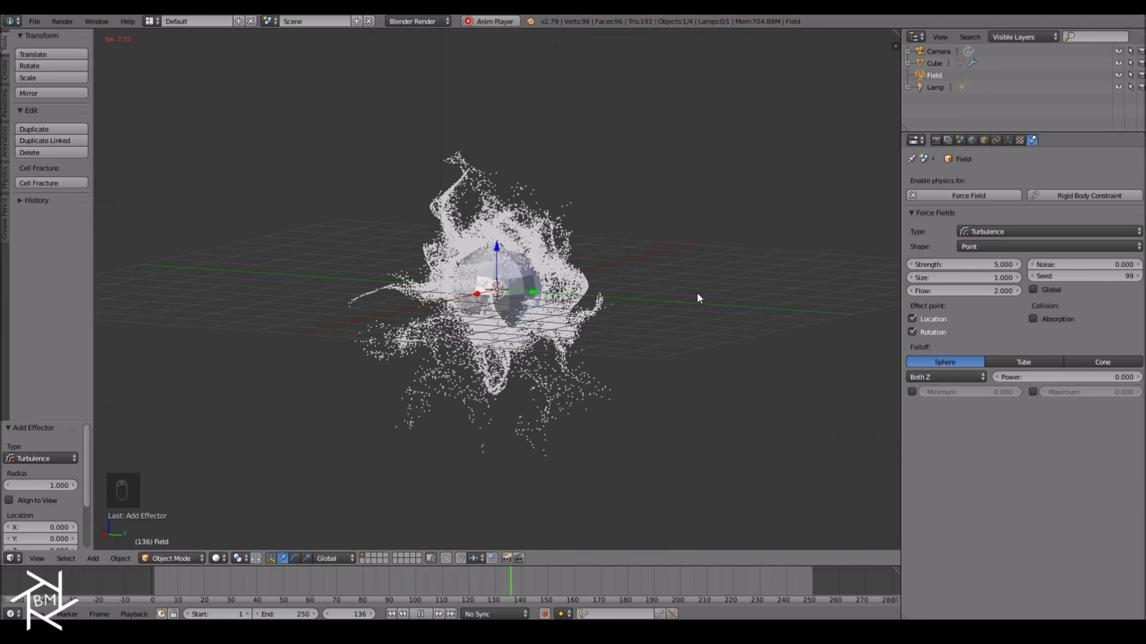
# Stop playback, move the animation to frame 125 and inspect the particle shape there.
pyautogui.hotkey('alt', 'a')
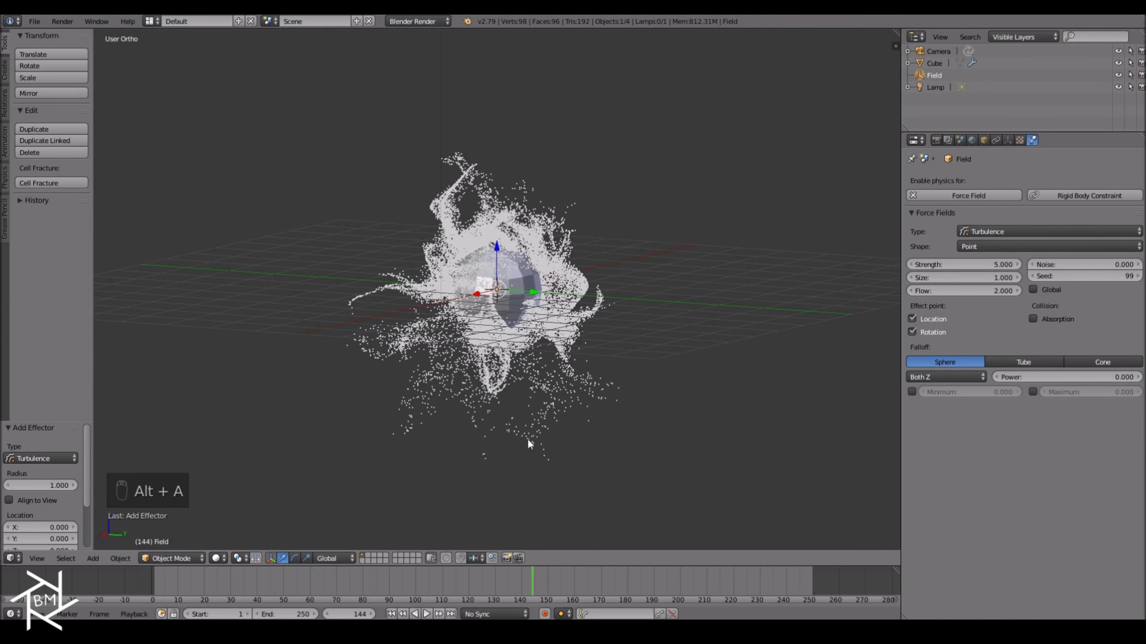
pyautogui.moveTo(512, 463); pyautogui.dragTo(584, 463, button='middle')
pyautogui.moveTo(473, 580); pyautogui.dragTo(483, 581)
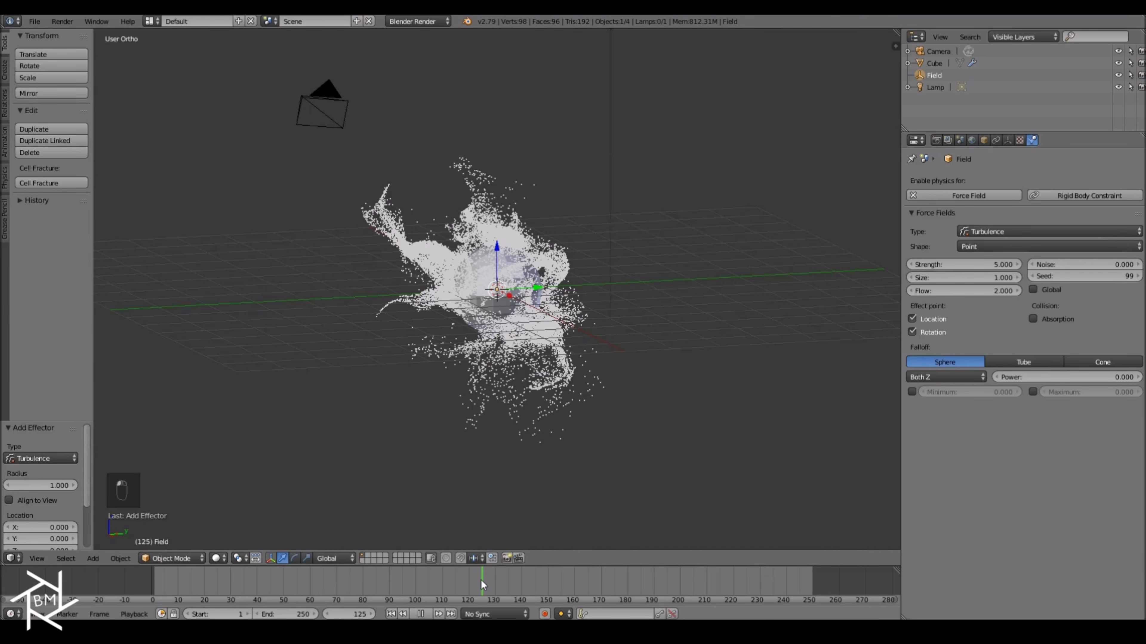
pyautogui.moveTo(514, 417); pyautogui.dragTo(624, 425, button='middle')
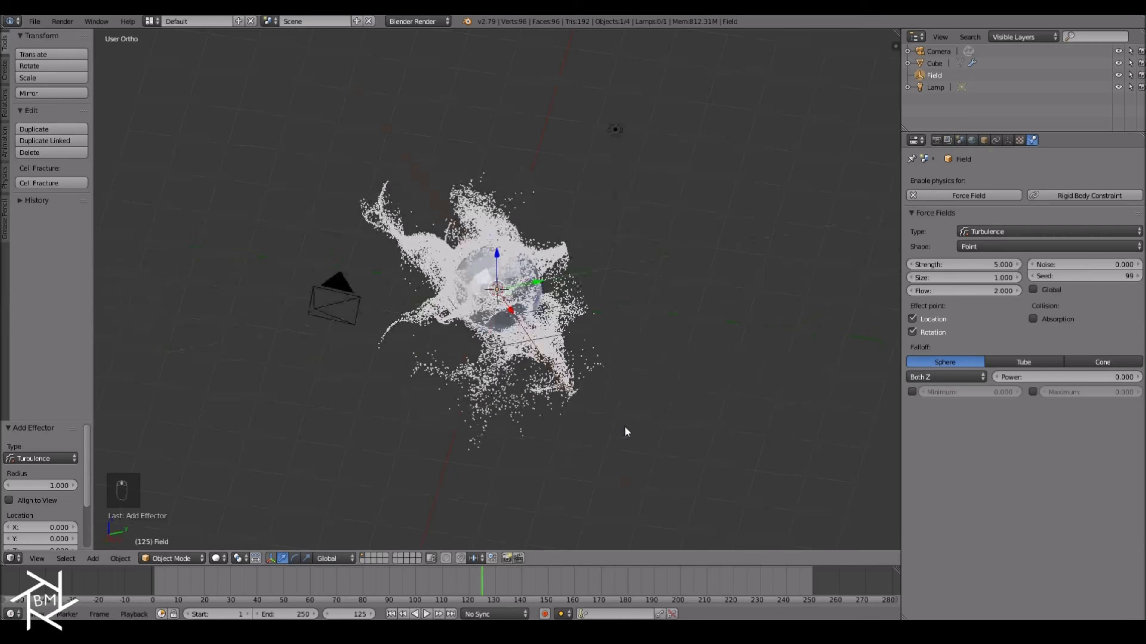
# Add a ball metaball in the front view and move it about 6.8 units along X, clear of the particles.
pyautogui.press('KP_1')
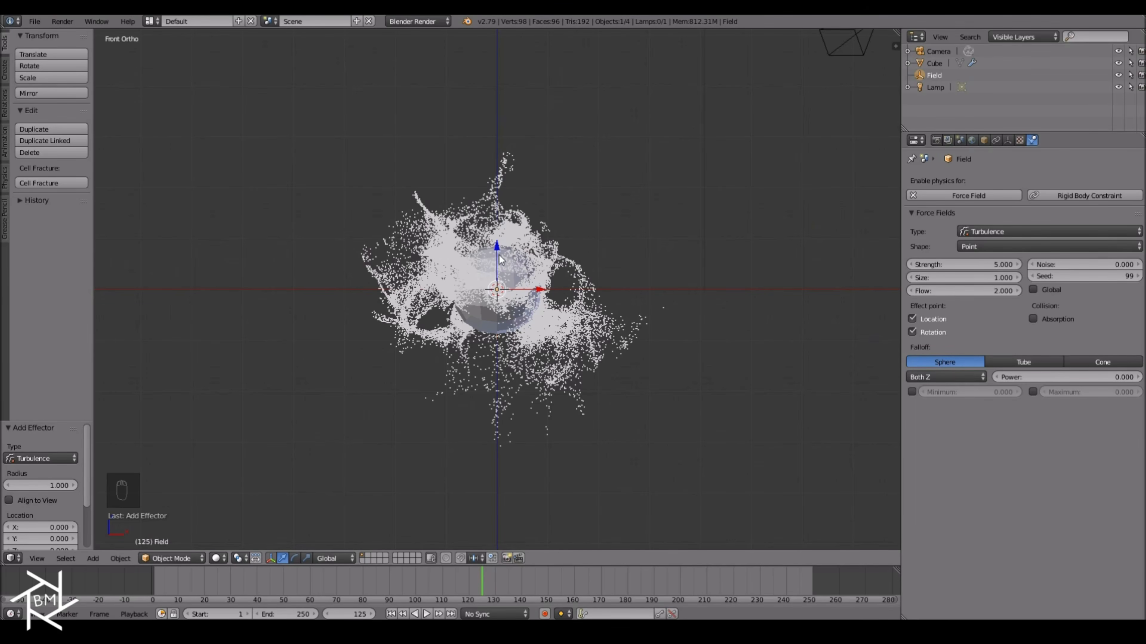
pyautogui.hotkey('shift', 'a')
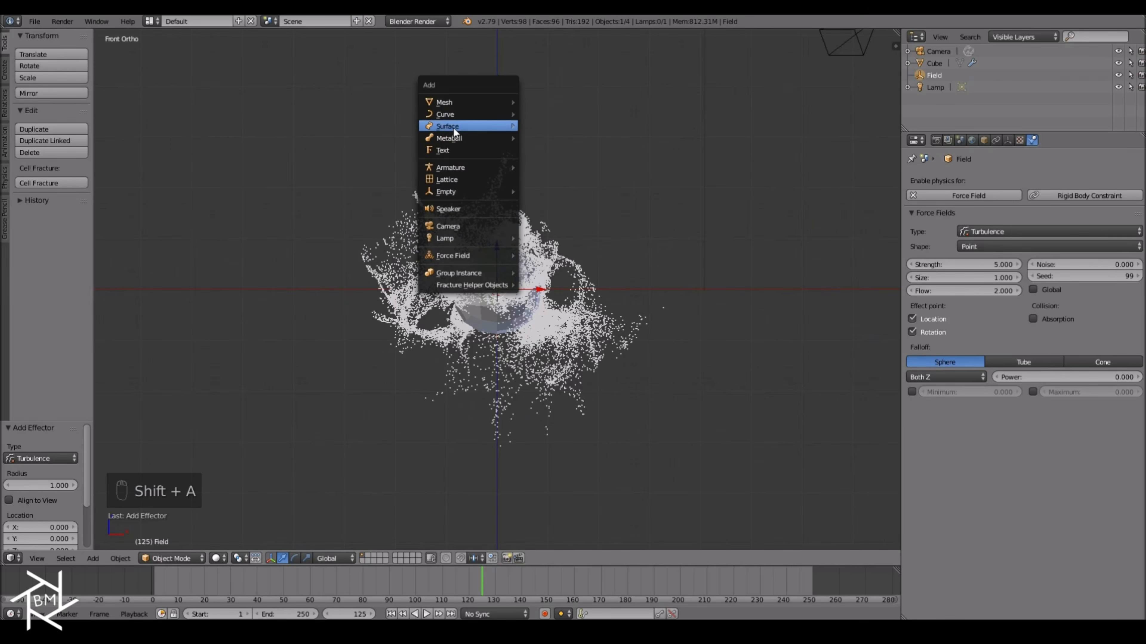
pyautogui.moveTo(491, 144)
pyautogui.click(537, 143)
pyautogui.press('g')
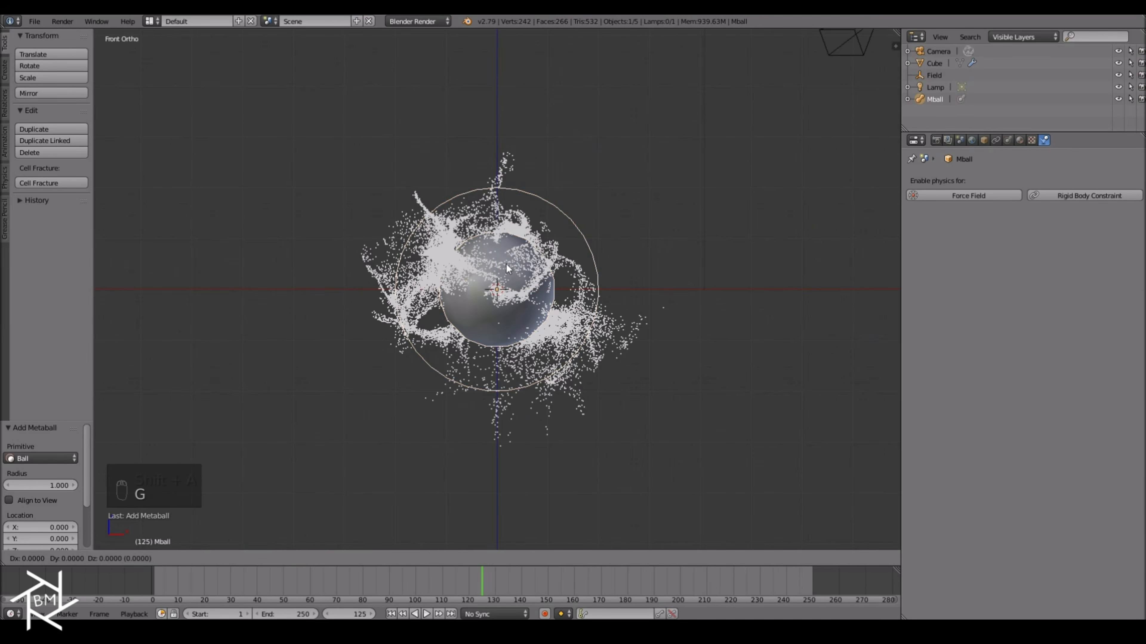
pyautogui.press('x')
pyautogui.click(855, 286)
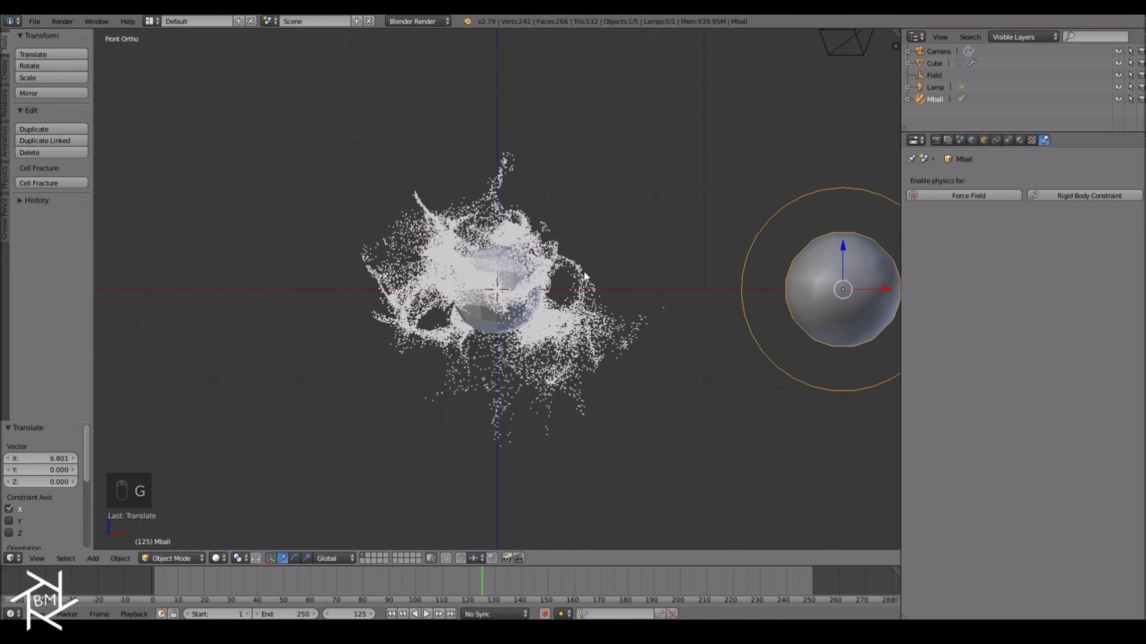
# Set the cube's particle system to render as an object, using Mball as the dupli object.
pyautogui.rightClick(519, 295)
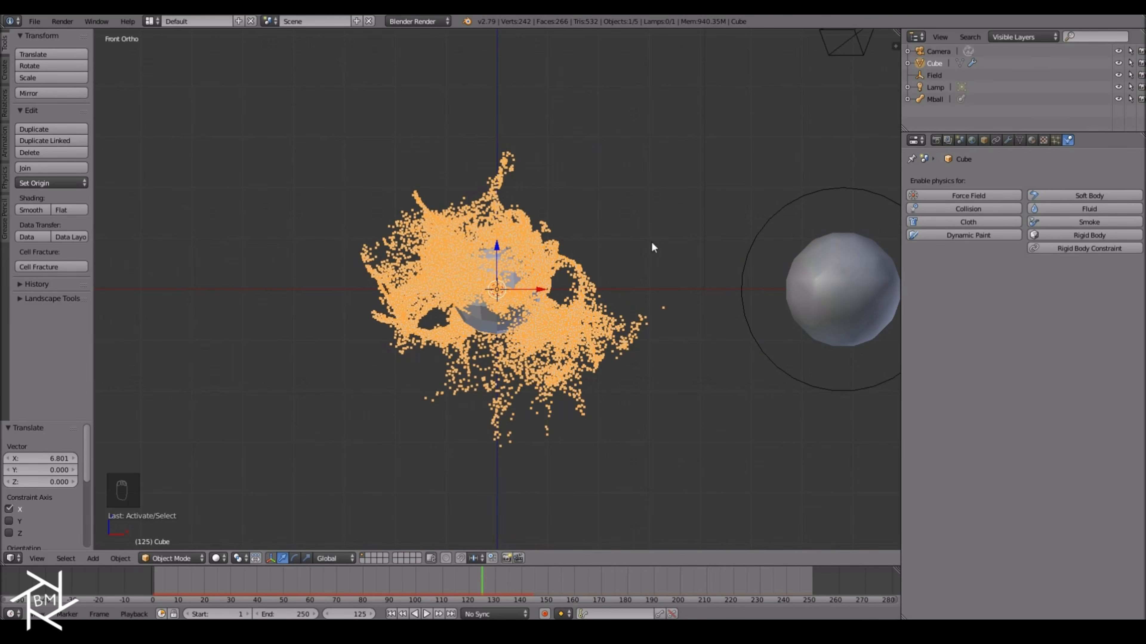
pyautogui.click(1056, 140)
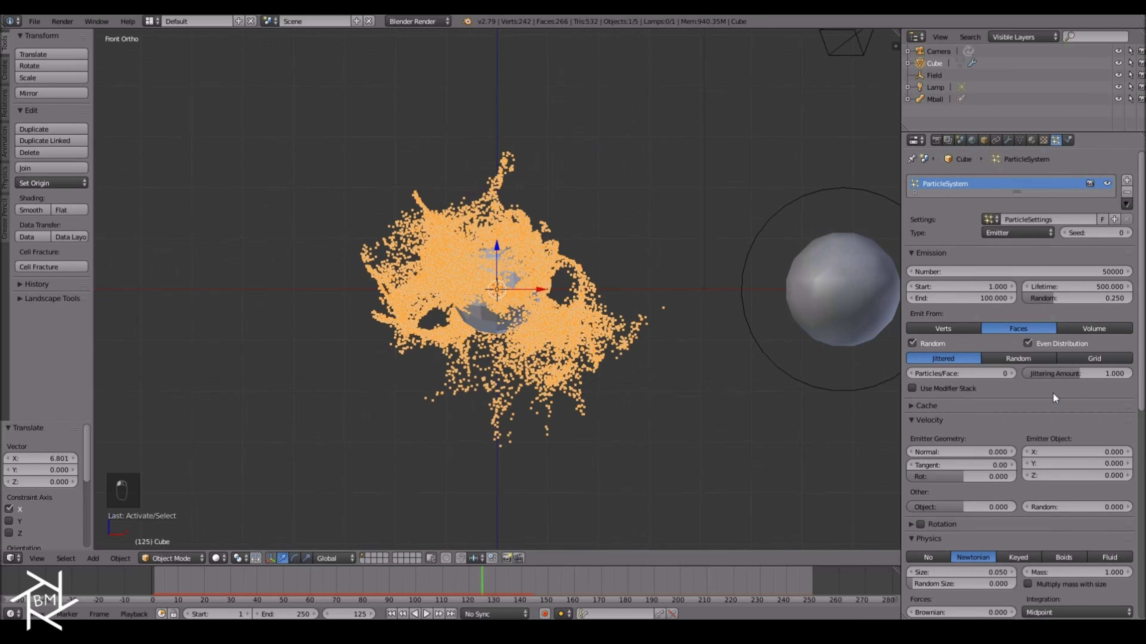
pyautogui.scroll(-10, 1054, 397)
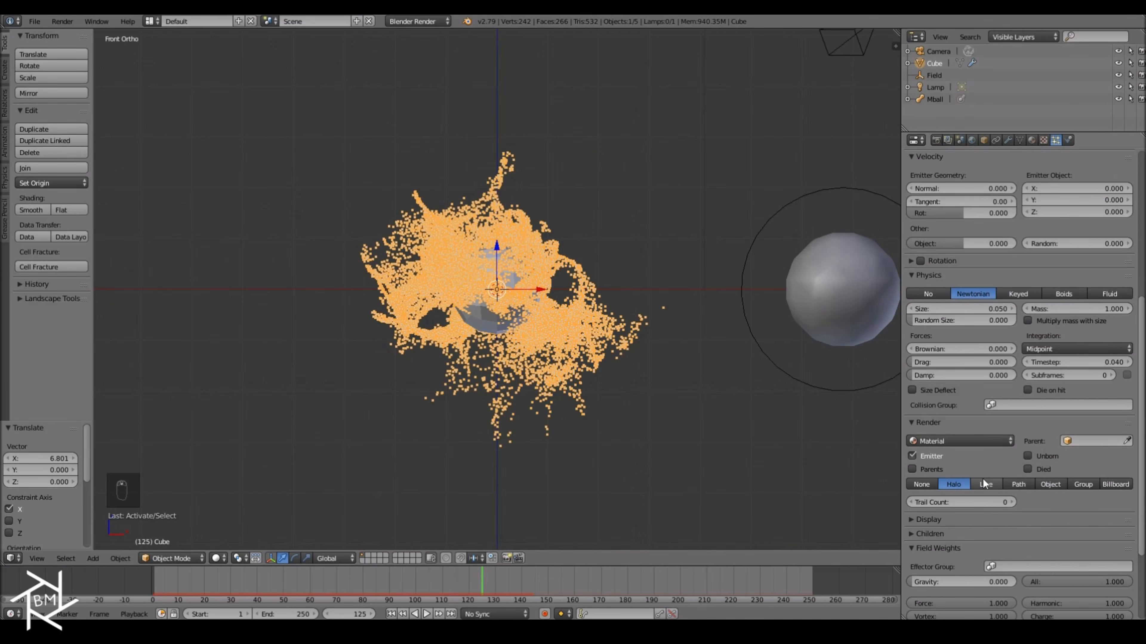
pyautogui.click(1040, 483)
pyautogui.click(1044, 499)
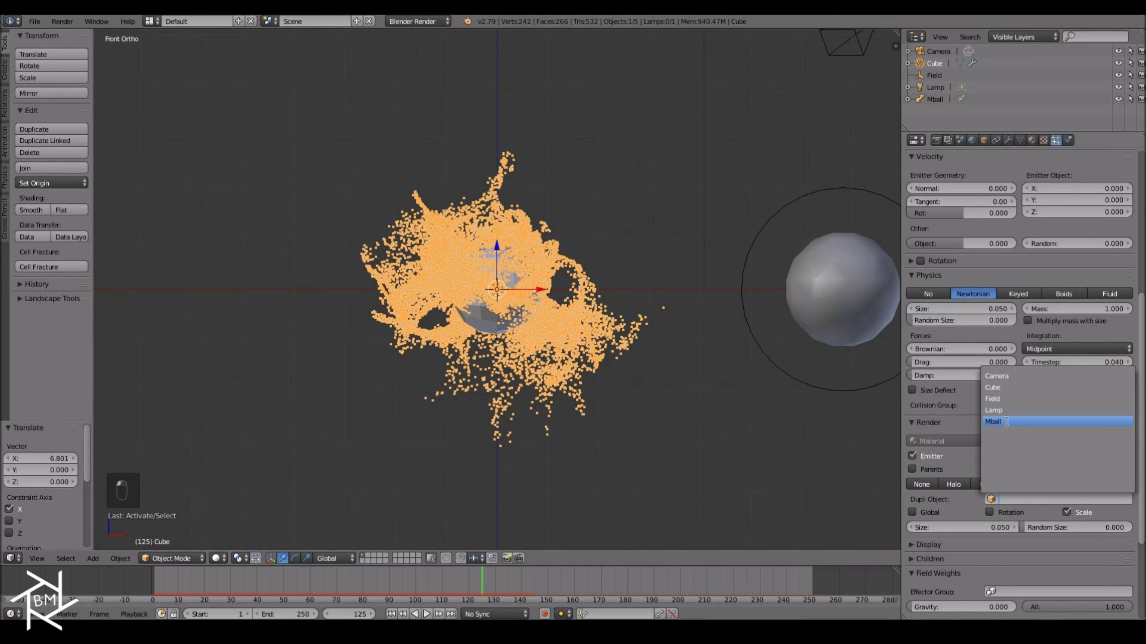
pyautogui.click(1008, 422)
pyautogui.moveTo(495, 303); pyautogui.dragTo(542, 284, button='middle')
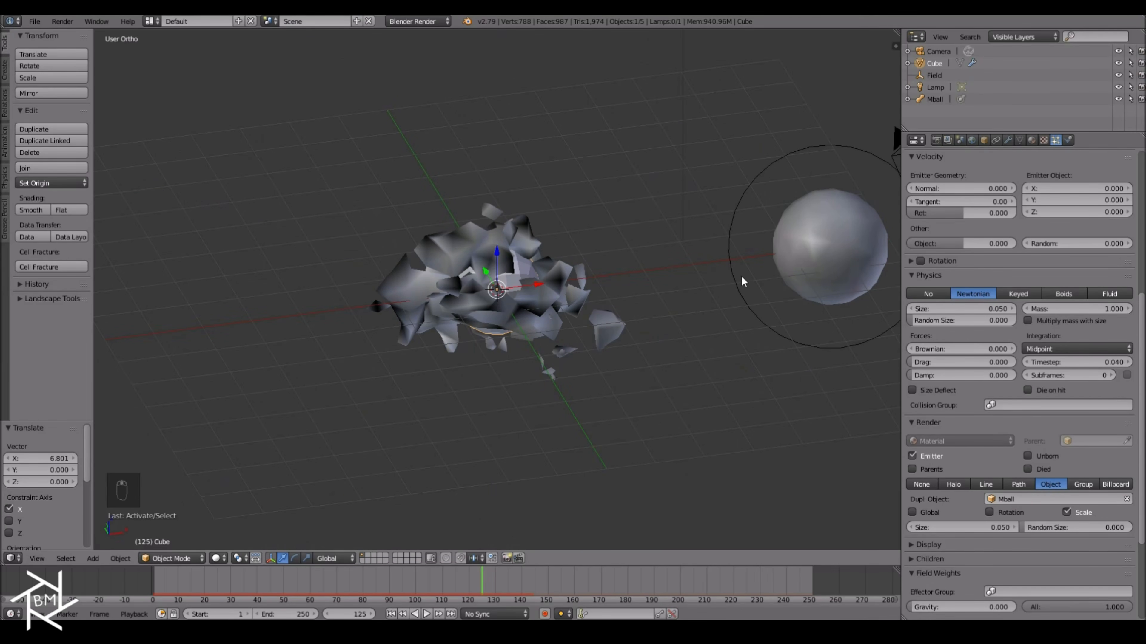
# Scale the Mball metaball down by a factor of 0.1.
pyautogui.click(931, 99)
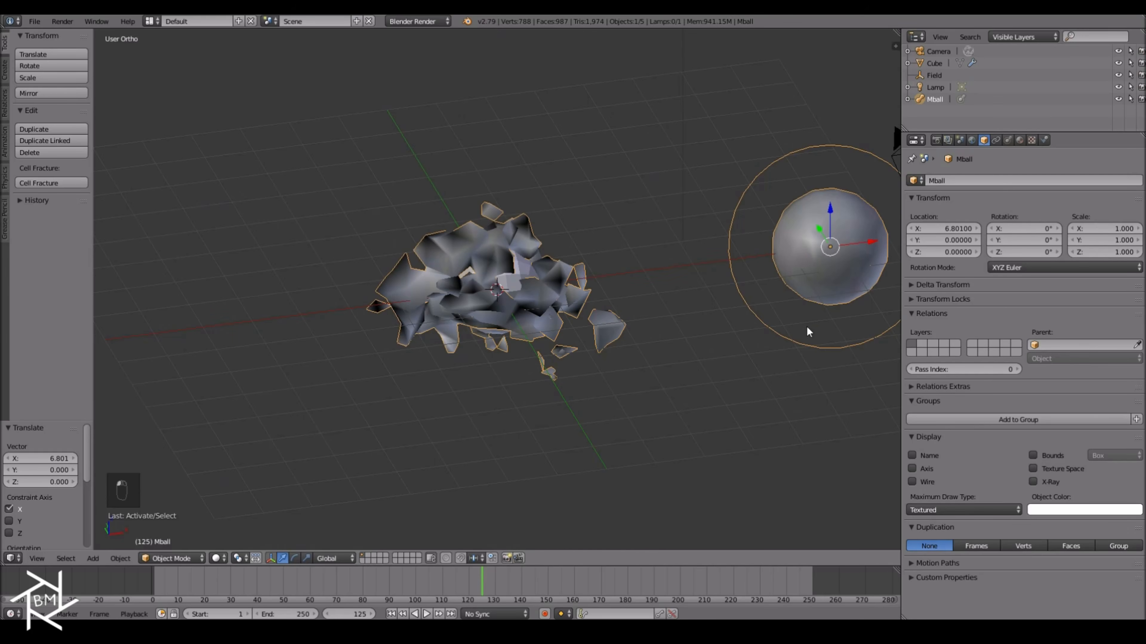
pyautogui.write('s.1')
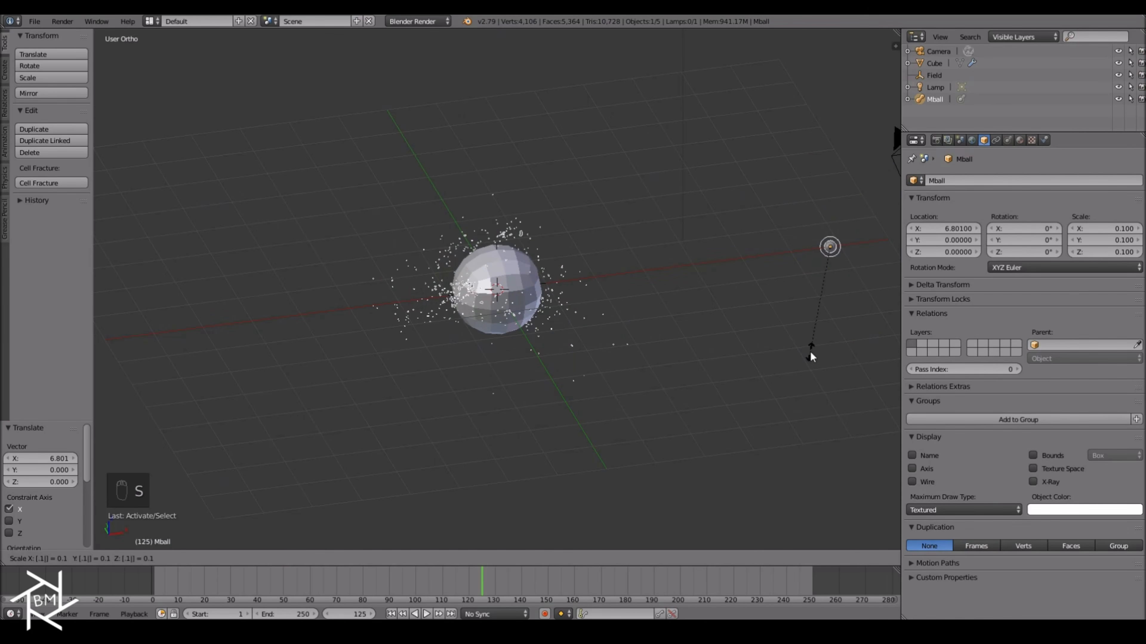
pyautogui.press('Return')
pyautogui.moveTo(625, 301); pyautogui.dragTo(597, 300, button='middle')
# Set the cube's rendered particle size to 0.5, try a slight random size, and return the random size to 0.
pyautogui.click(930, 61)
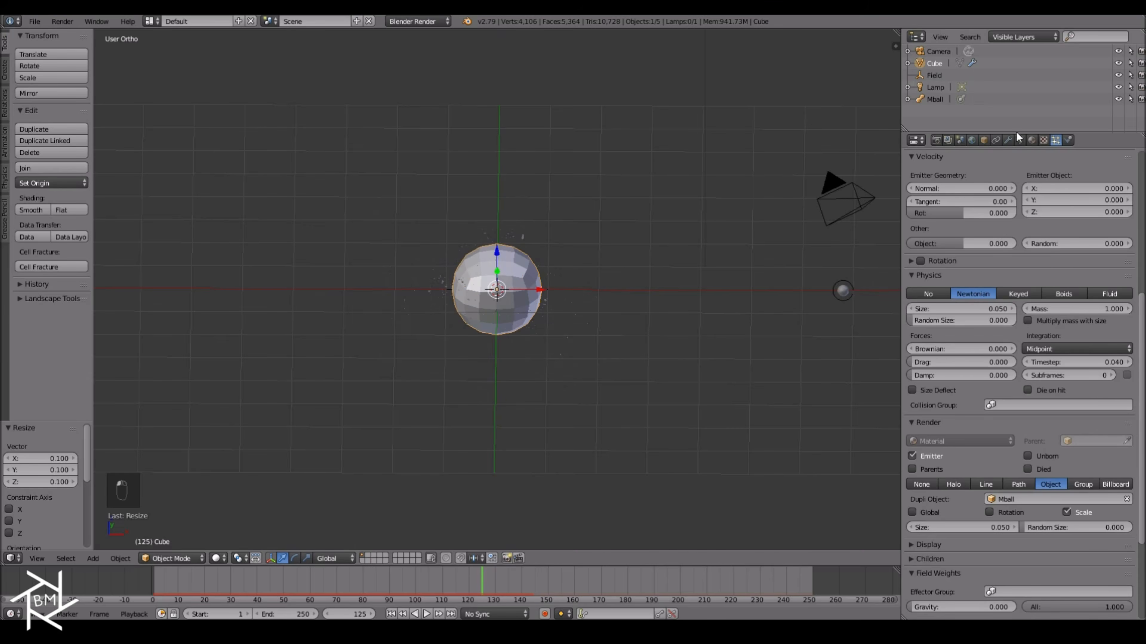
pyautogui.click(973, 529)
pyautogui.press('BackSpace')
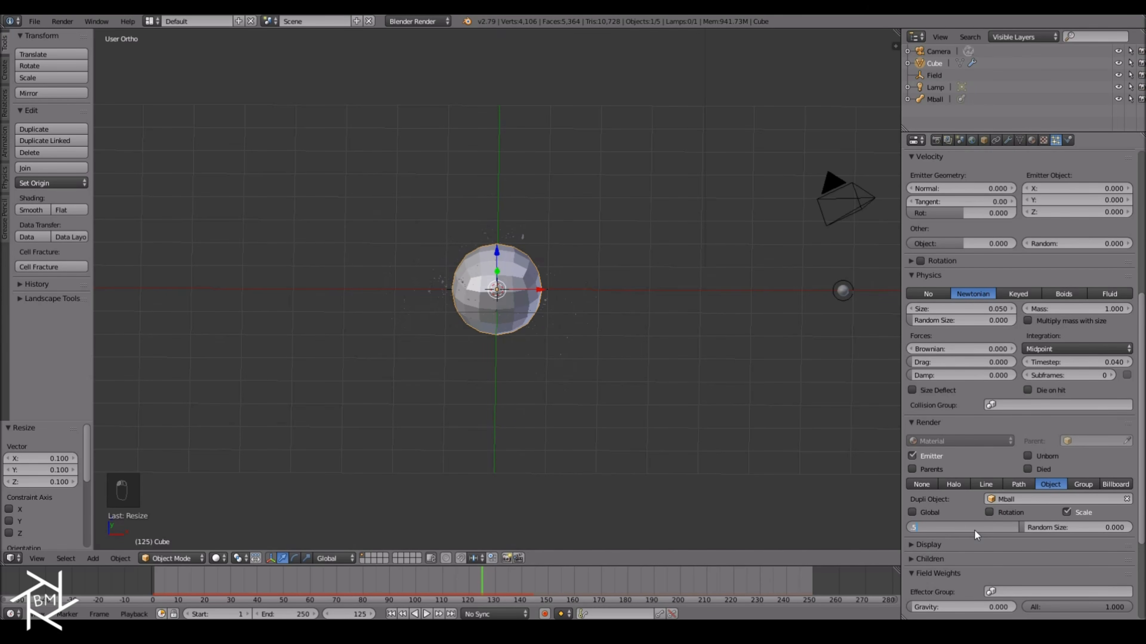
pyautogui.write('.5')
pyautogui.press('Return')
pyautogui.moveTo(541, 352); pyautogui.dragTo(649, 320, button='middle')
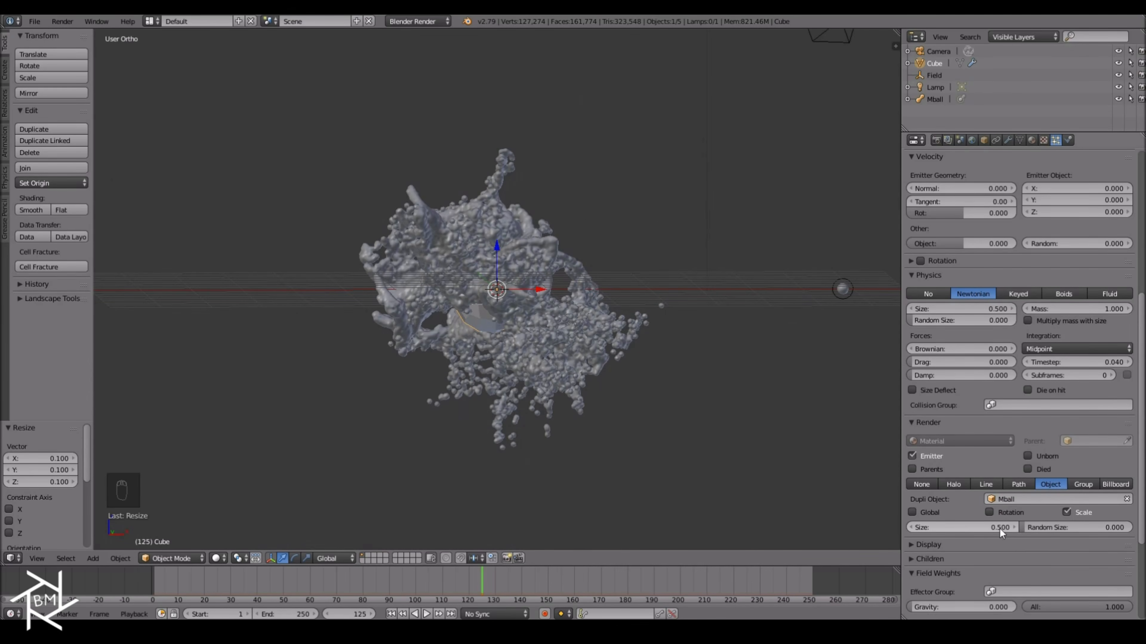
pyautogui.moveTo(1076, 527); pyautogui.dragTo(1082, 527)
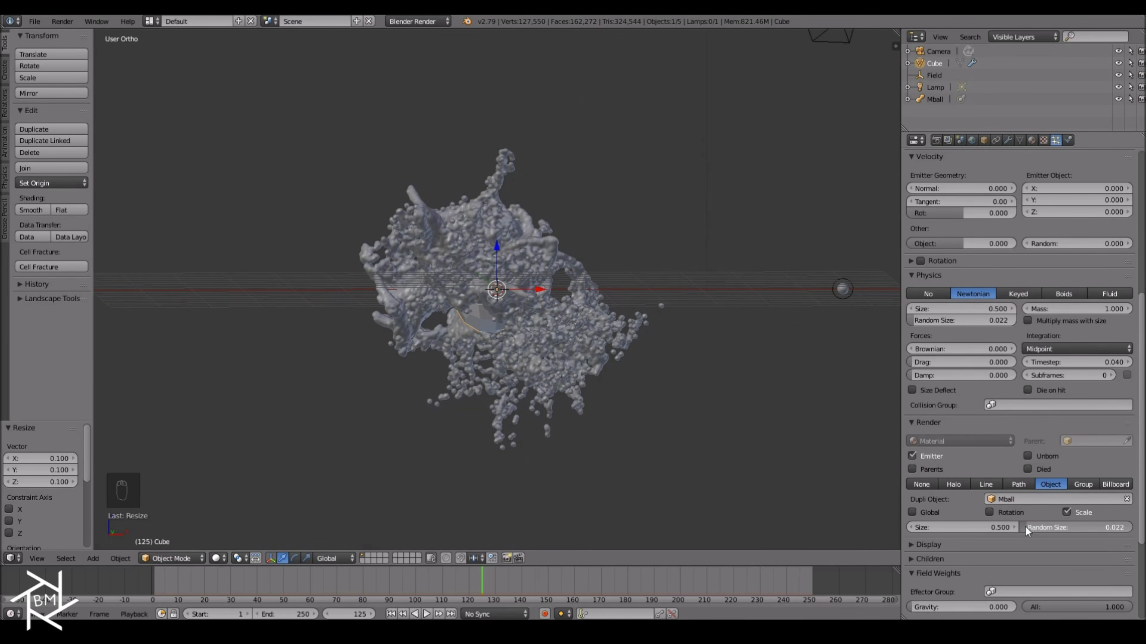
pyautogui.moveTo(1042, 524); pyautogui.dragTo(1031, 524)
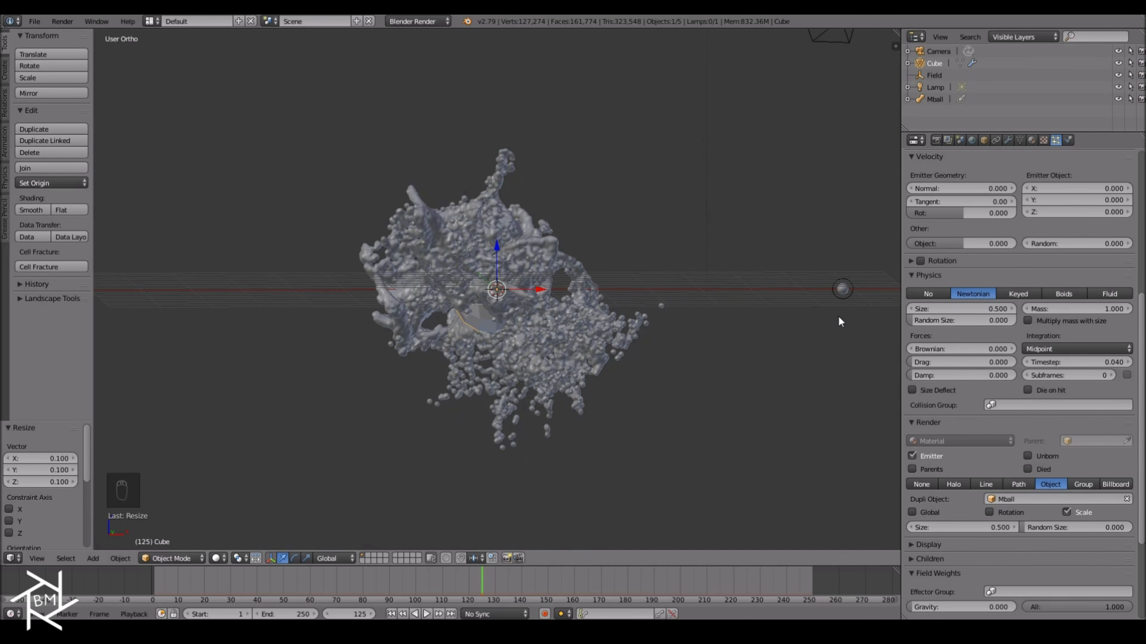
# Set the Mball metaball's view resolution to 0.2 and check the refined particle surface.
pyautogui.click(937, 96)
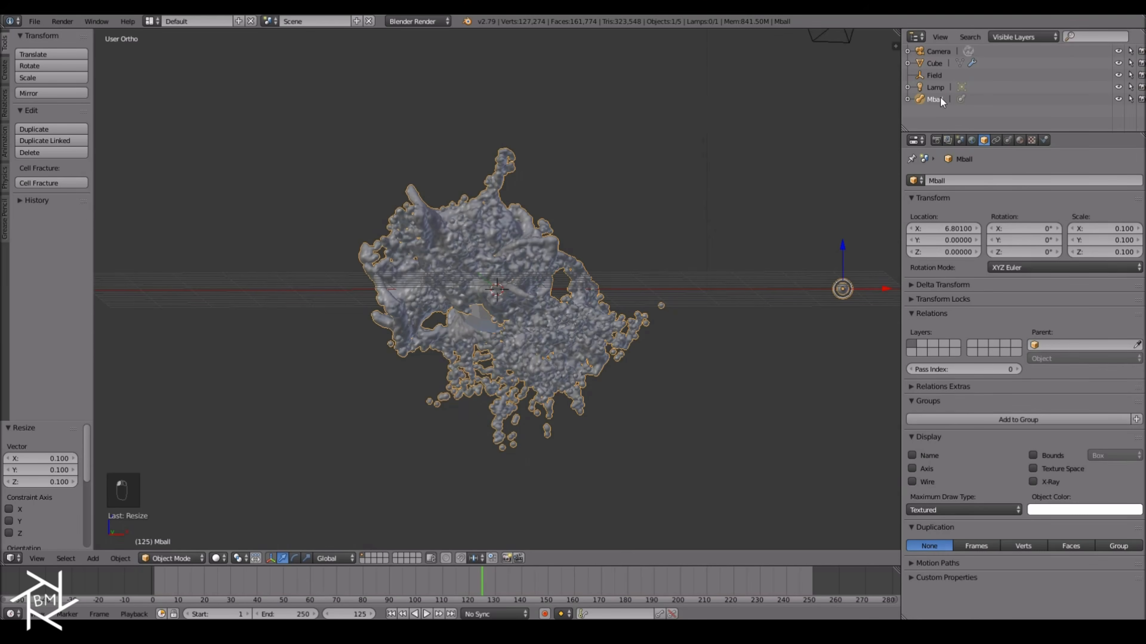
pyautogui.click(1008, 140)
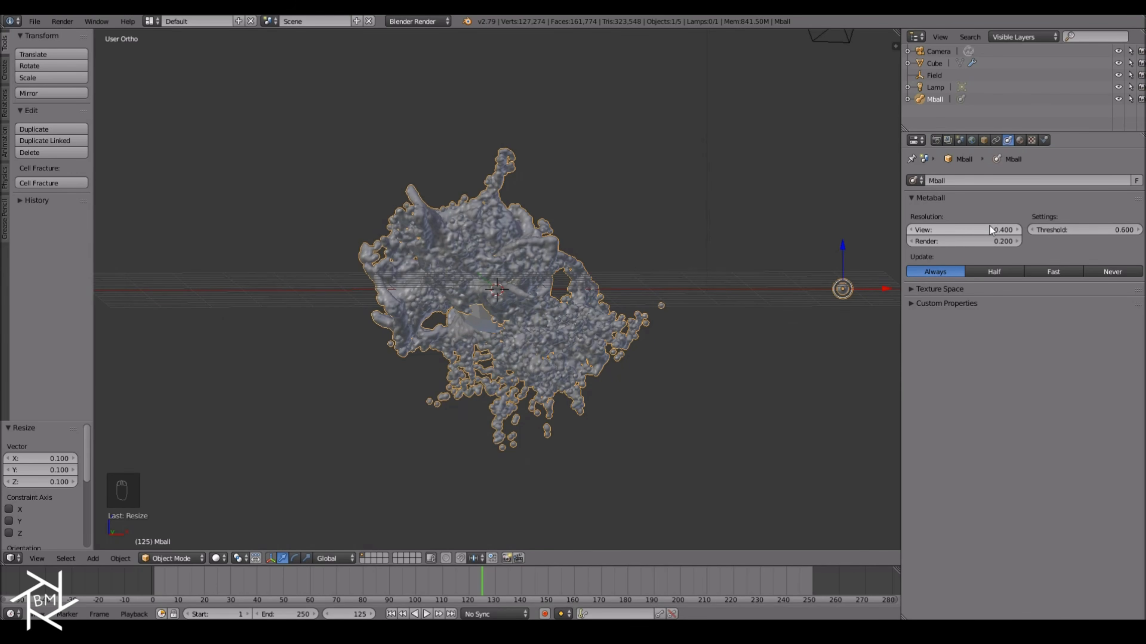
pyautogui.moveTo(722, 283); pyautogui.dragTo(596, 334, button='middle')
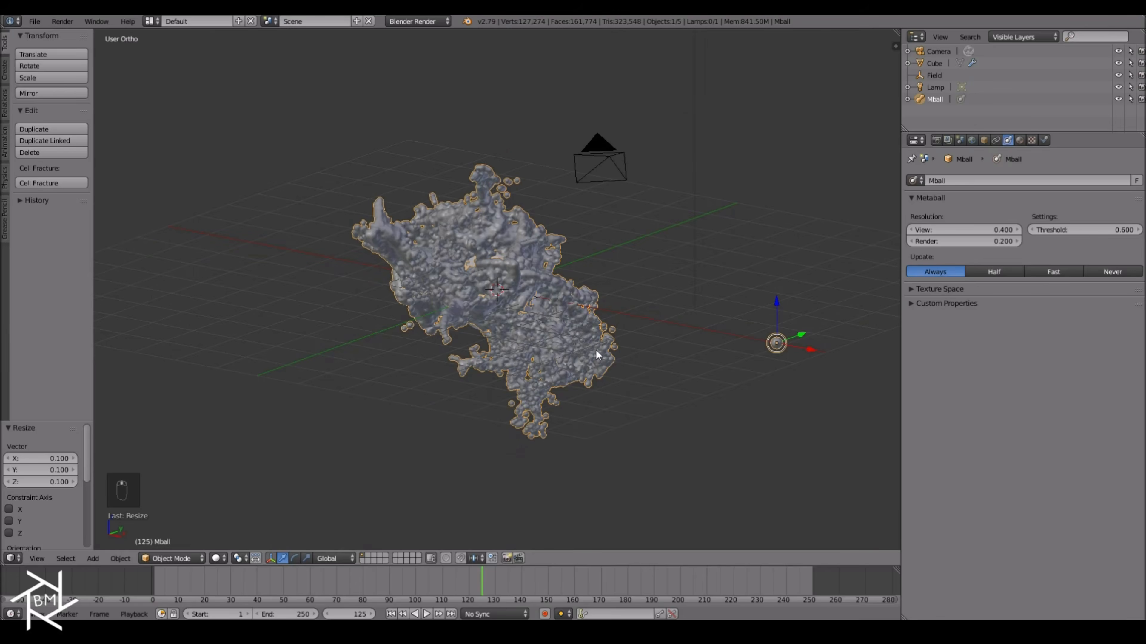
pyautogui.scroll(5, 571, 297)
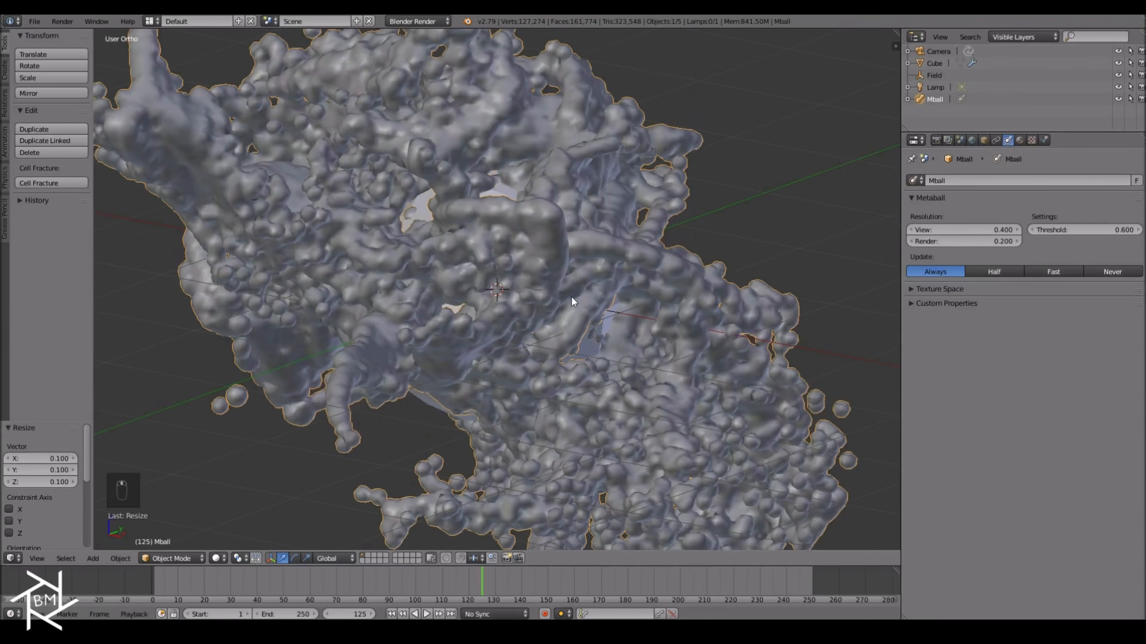
pyautogui.doubleClick(925, 230)
pyautogui.press('BackSpace')
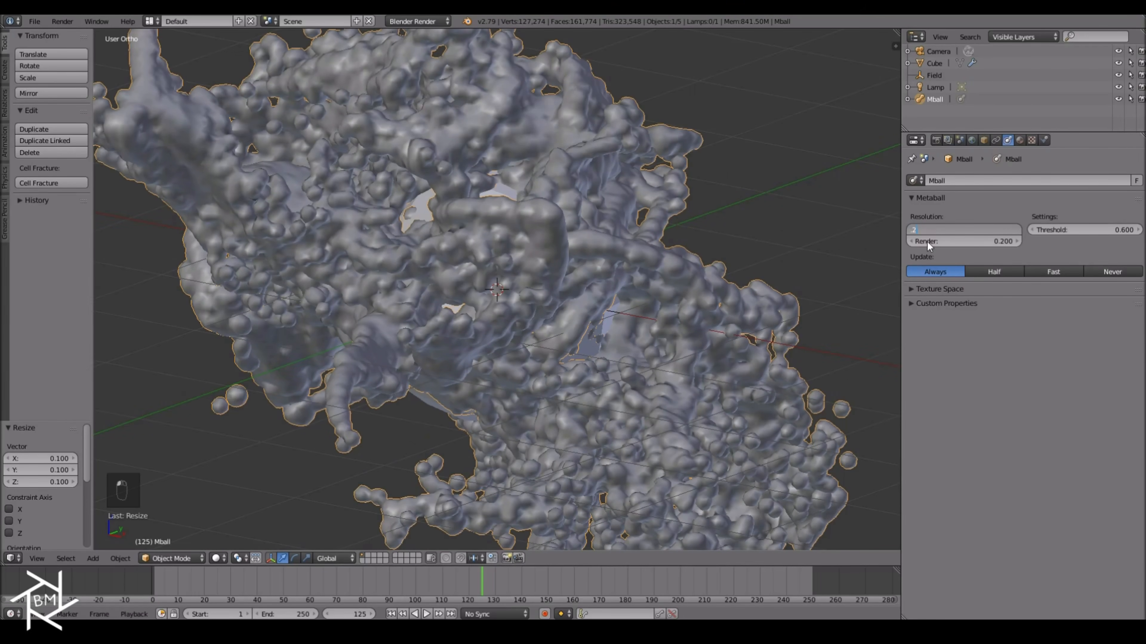
pyautogui.press('Return')
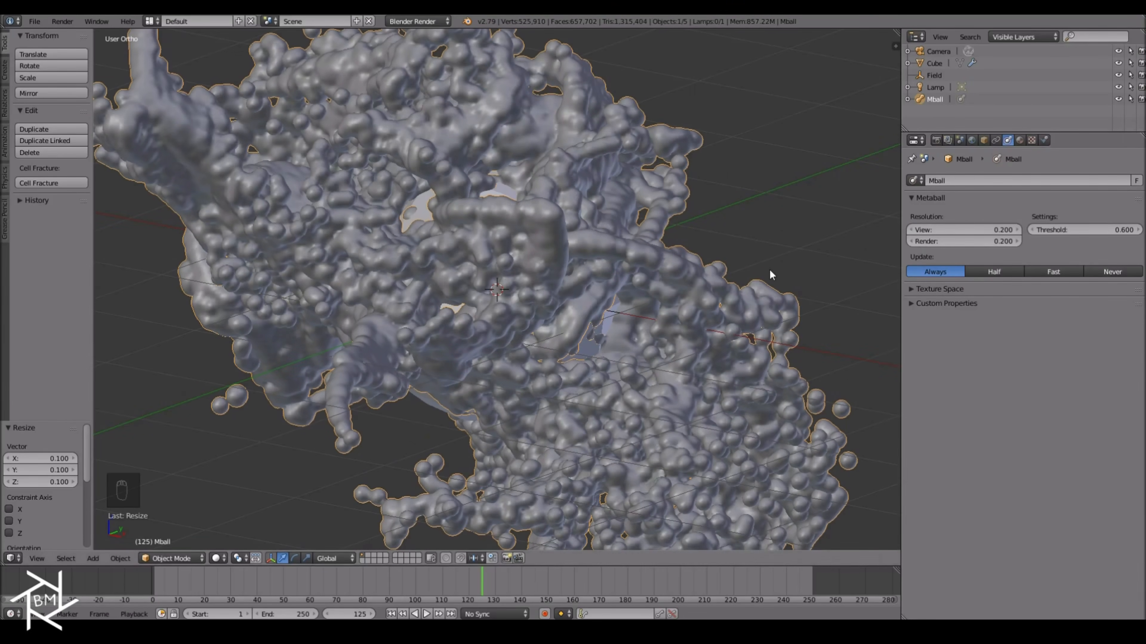
pyautogui.scroll(-6, 692, 271)
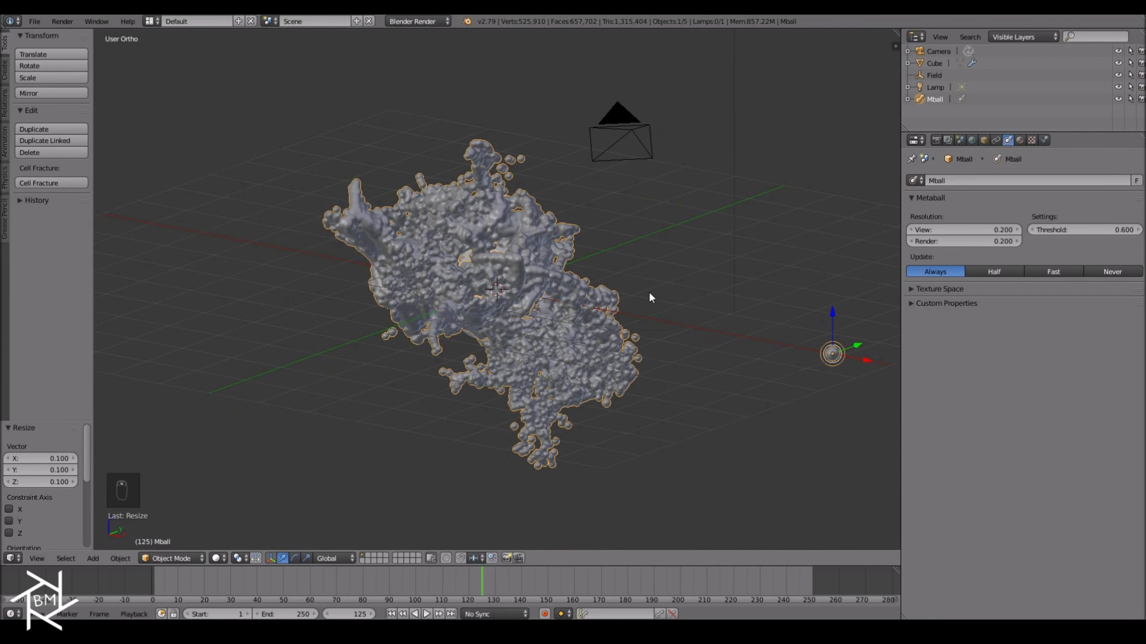
# Convert the Mball metaball to a mesh and move it to the second layer.
pyautogui.hotkey('alt', 'c')
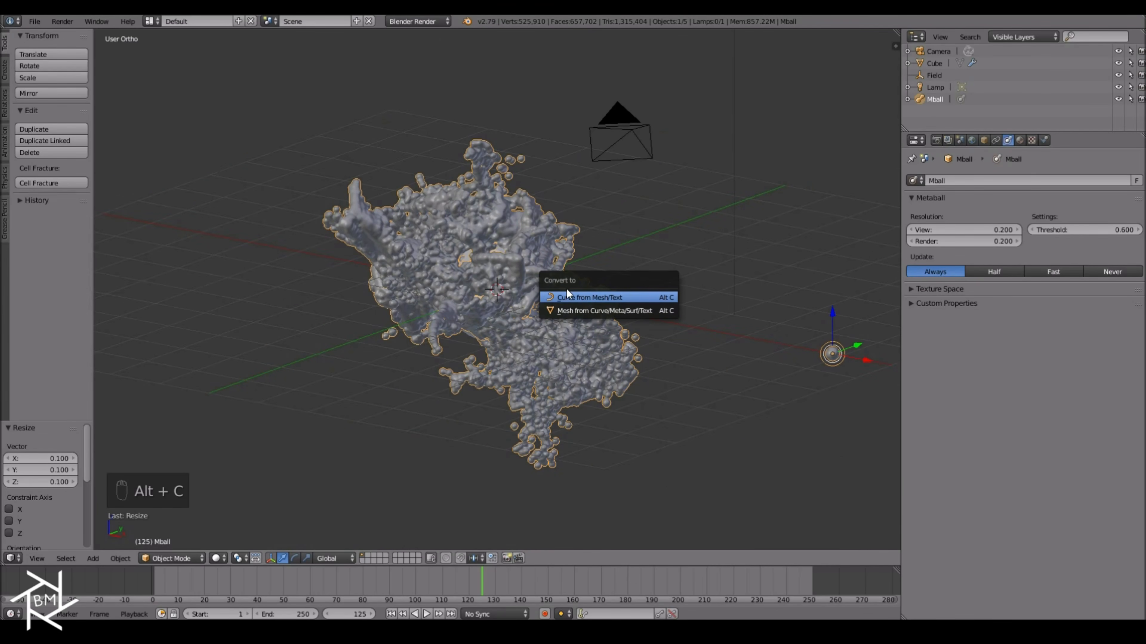
pyautogui.click(571, 310)
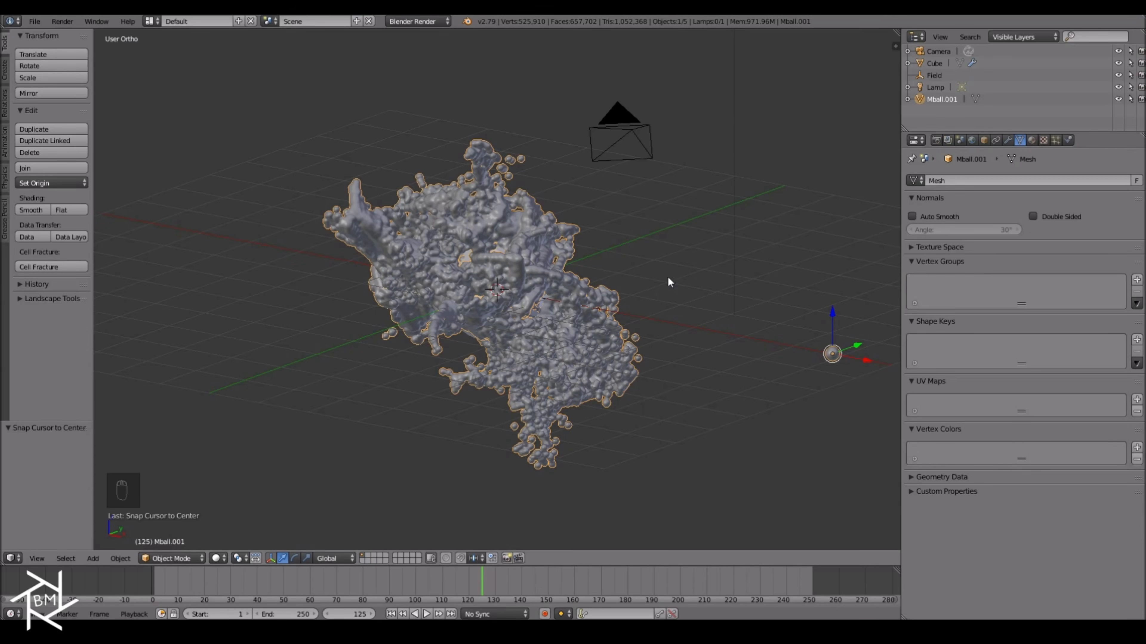
pyautogui.press('m')
pyautogui.click(724, 284)
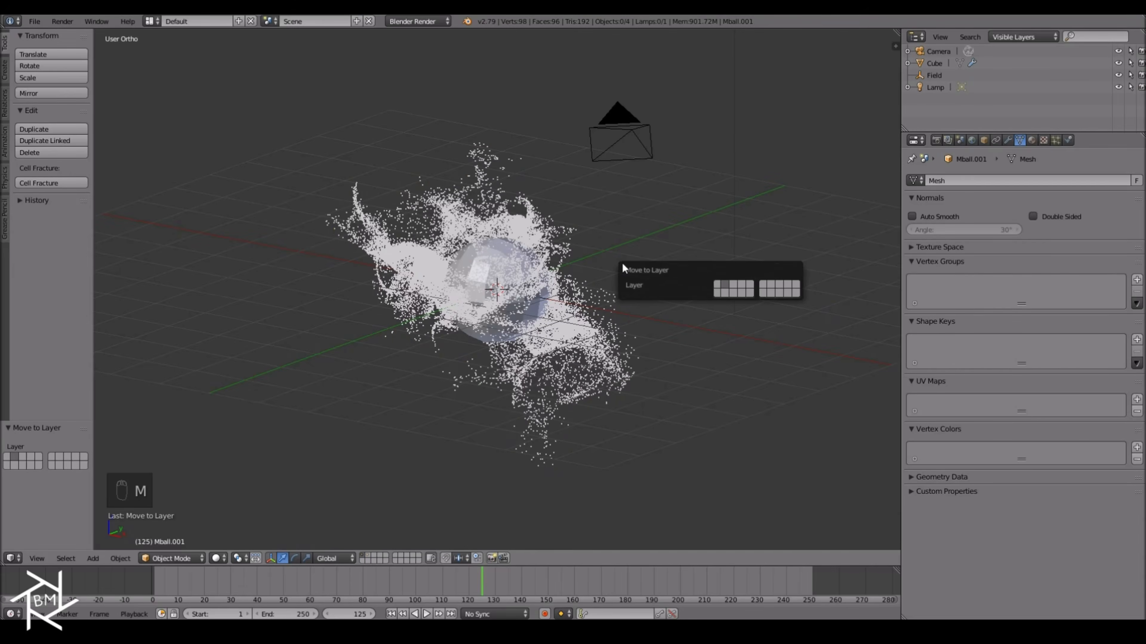
# Show the second layer and inspect the converted fluid mesh from several angles.
pyautogui.press('2')
pyautogui.moveTo(513, 289); pyautogui.dragTo(519, 434, button='middle')
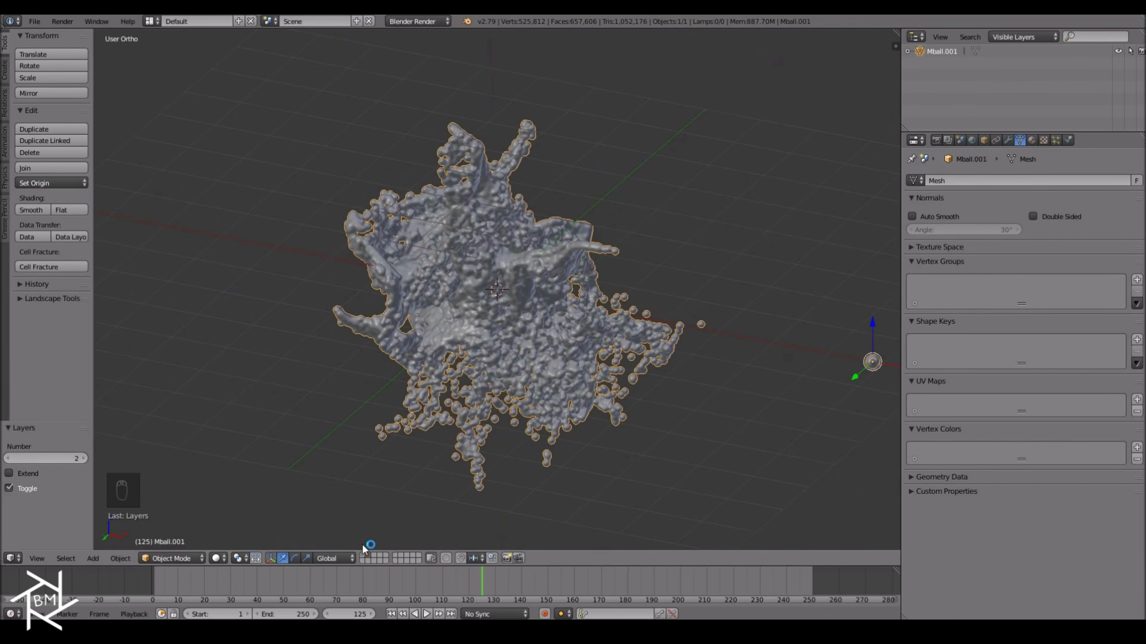
pyautogui.click(364, 556)
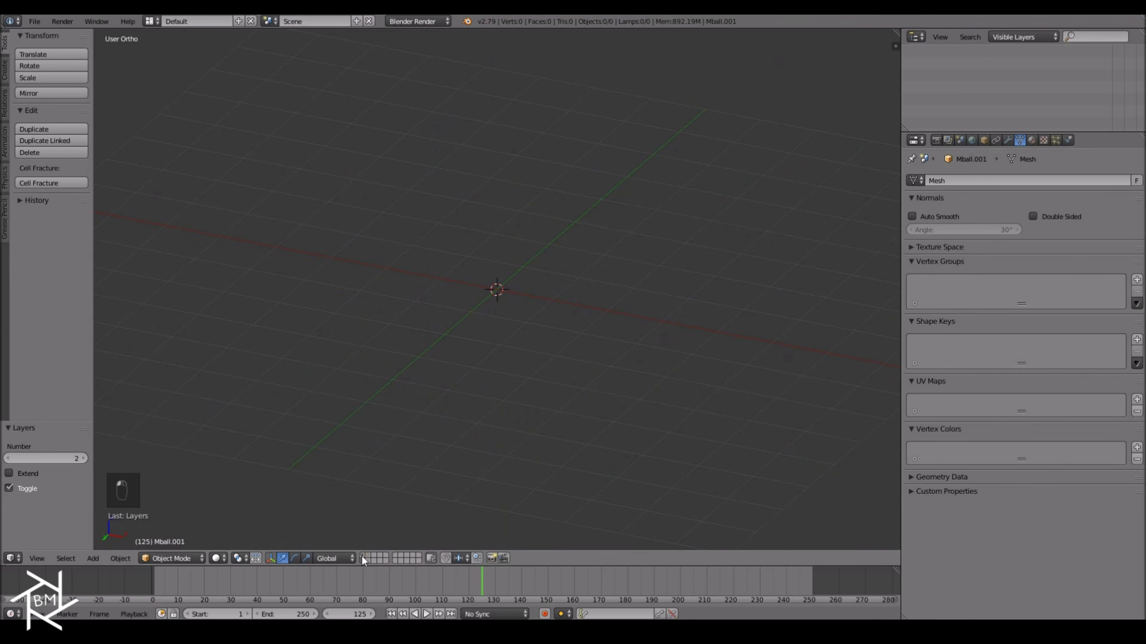
pyautogui.click(363, 556)
pyautogui.click(367, 554)
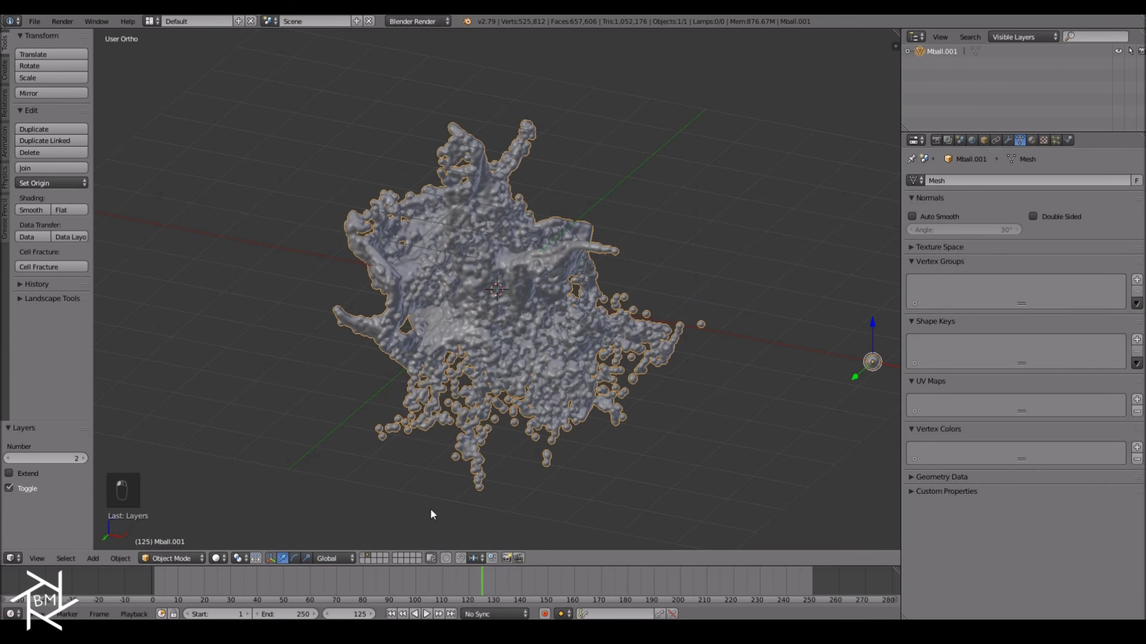
pyautogui.moveTo(482, 326); pyautogui.dragTo(465, 483, button='middle')
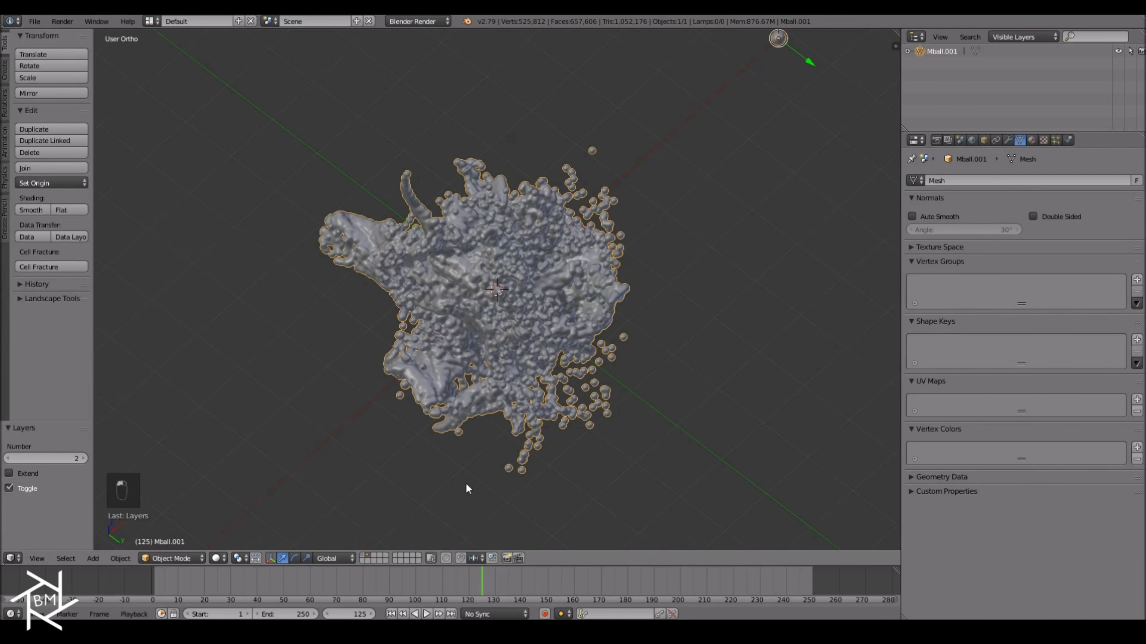
# Return to the first layer and show the cube in front wireframe view at frame 1.
pyautogui.click(364, 556)
pyautogui.moveTo(502, 338); pyautogui.dragTo(707, 325, button='middle')
pyautogui.rightClick(508, 310)
pyautogui.press('KP_1')
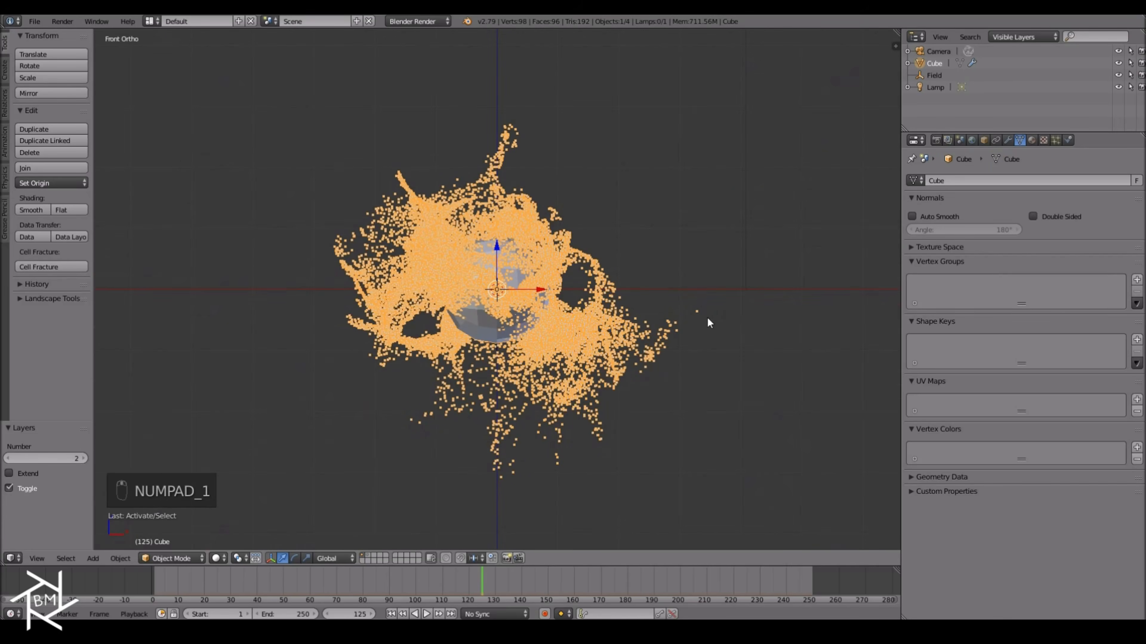
pyautogui.hotkey('shift', 'Left')
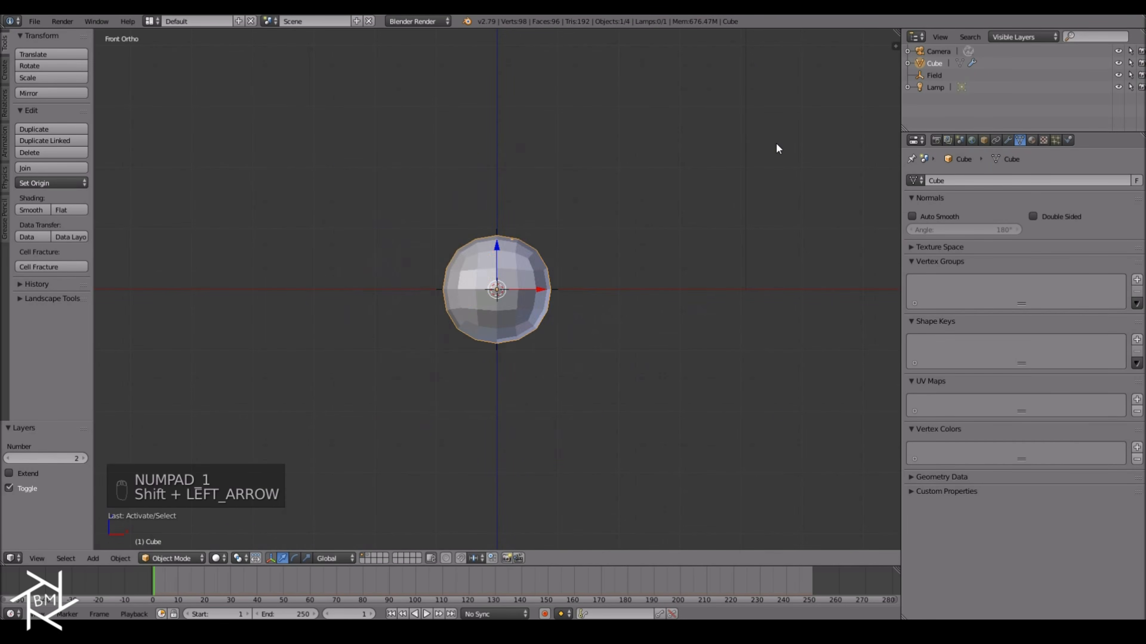
pyautogui.press('z')
# Rotate the Field turbulence empty freely around its centre with several trackball rotations to randomize its orientation.
pyautogui.click(933, 76)
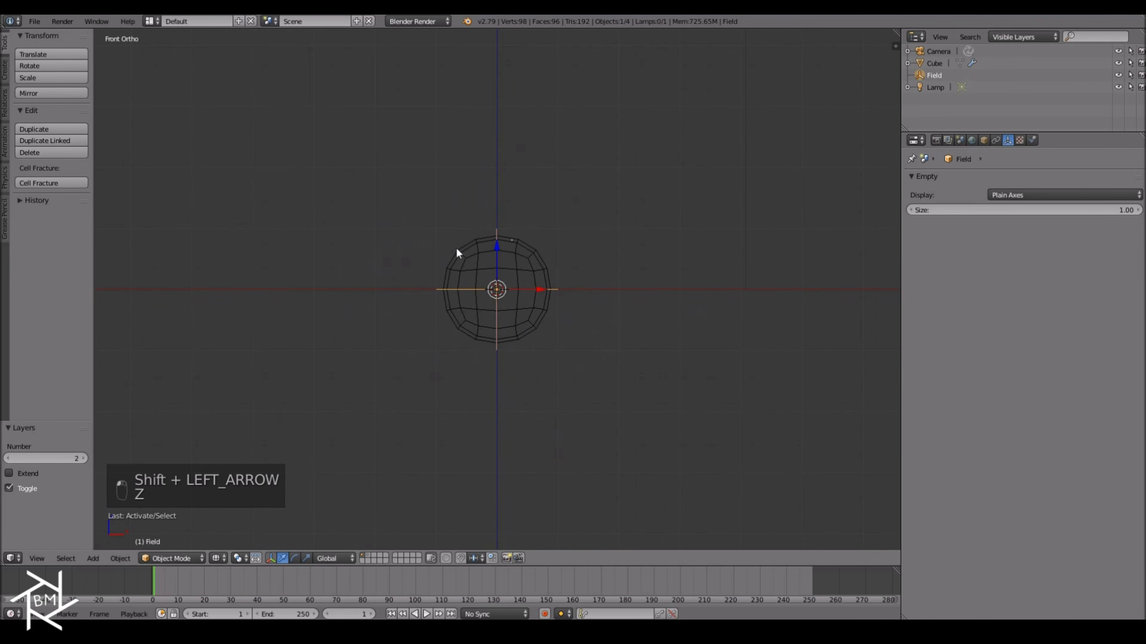
pyautogui.press('r')
pyautogui.press('r')
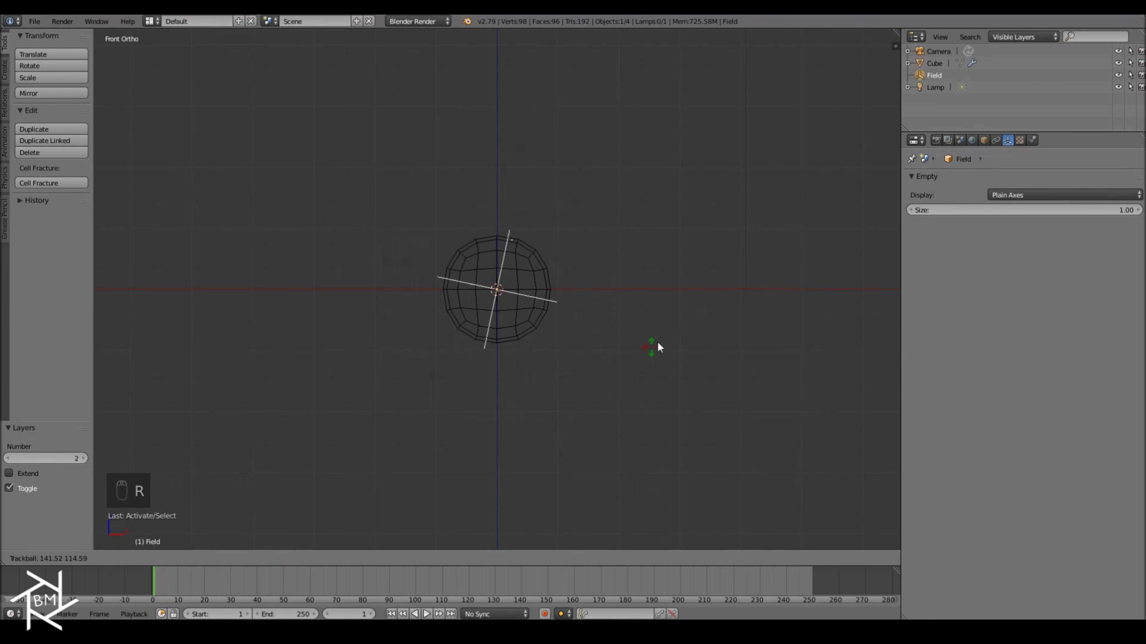
pyautogui.click(695, 410)
pyautogui.press('r')
pyautogui.press('r')
pyautogui.click(615, 182)
pyautogui.press('r')
pyautogui.press('r')
pyautogui.click(487, 204)
pyautogui.press('r')
pyautogui.press('r')
pyautogui.click(514, 242)
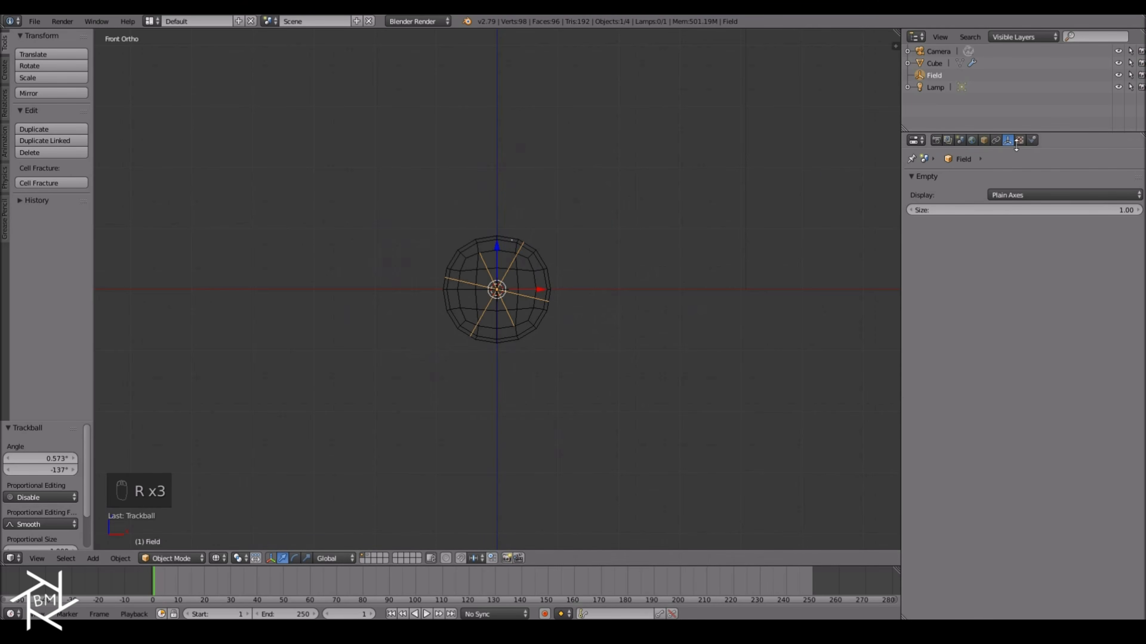
# Set the turbulence field's seed to 25 and play the particle simulation up to frame 125.
pyautogui.click(1032, 141)
pyautogui.click(1080, 275)
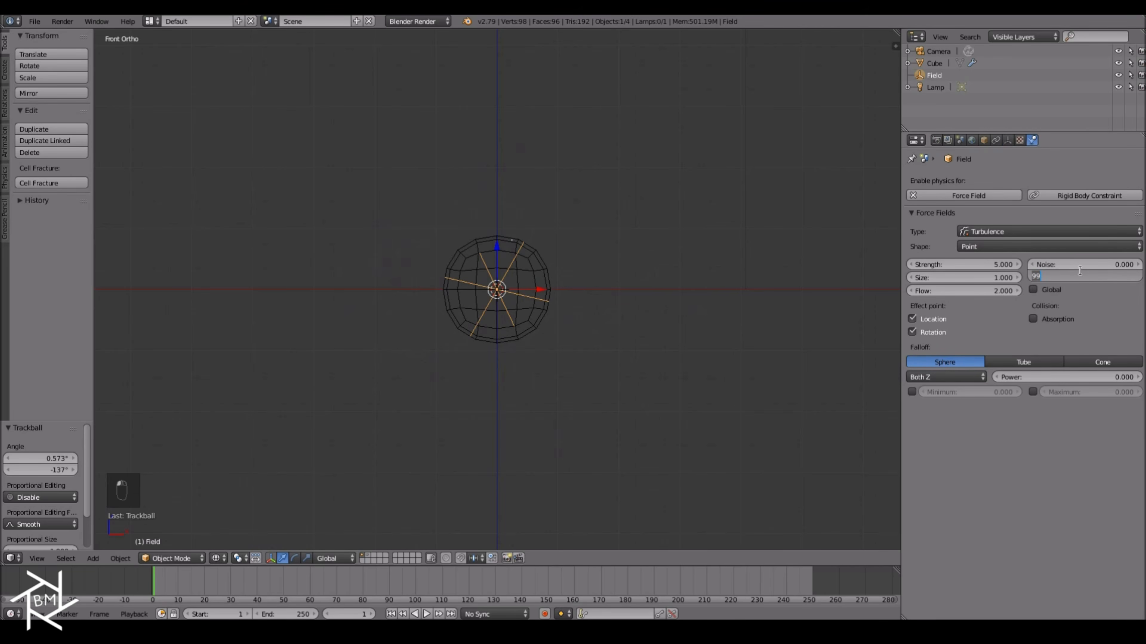
pyautogui.write('25')
pyautogui.press('Return')
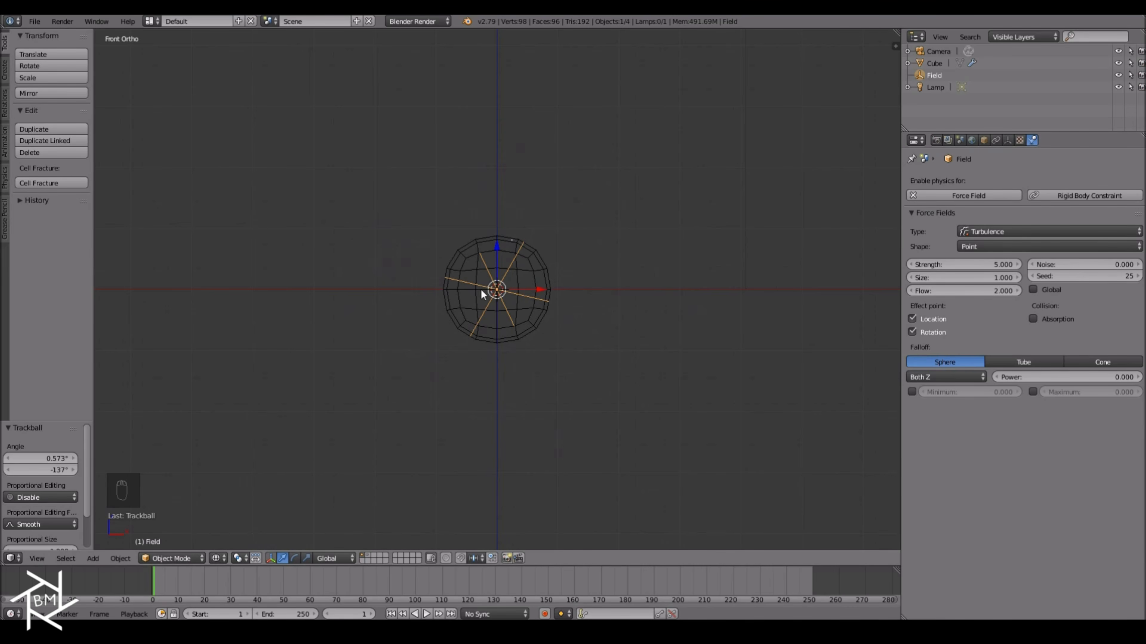
pyautogui.hotkey('alt', 'a')
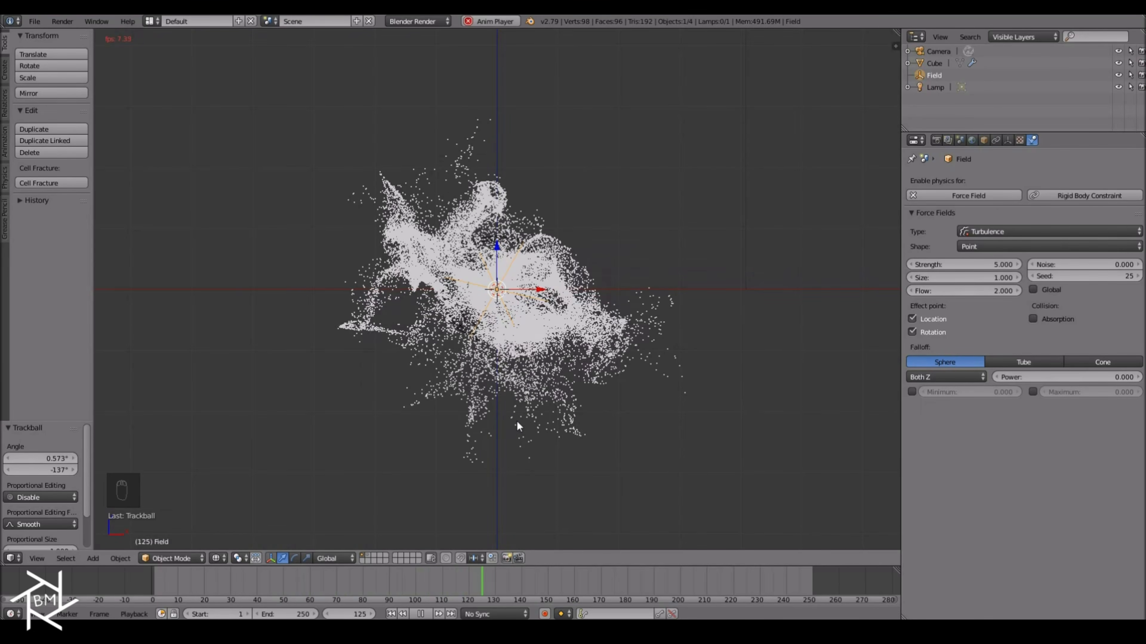
pyautogui.hotkey('alt', 'a')
# Add a Ball metaball about 4.7 units from the centre along the global X axis, scaled down by a factor of 0.1.
pyautogui.moveTo(517, 421); pyautogui.dragTo(638, 292, button='middle')
pyautogui.hotkey('shift', 'a')
pyautogui.moveTo(633, 293)
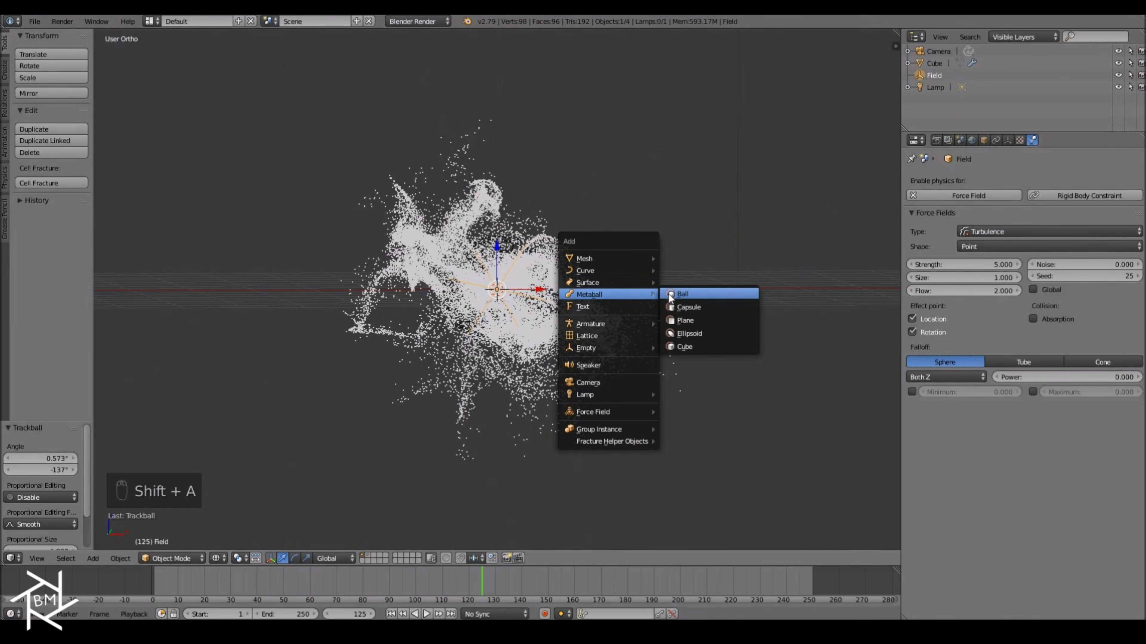
pyautogui.click(671, 296)
pyautogui.press('g')
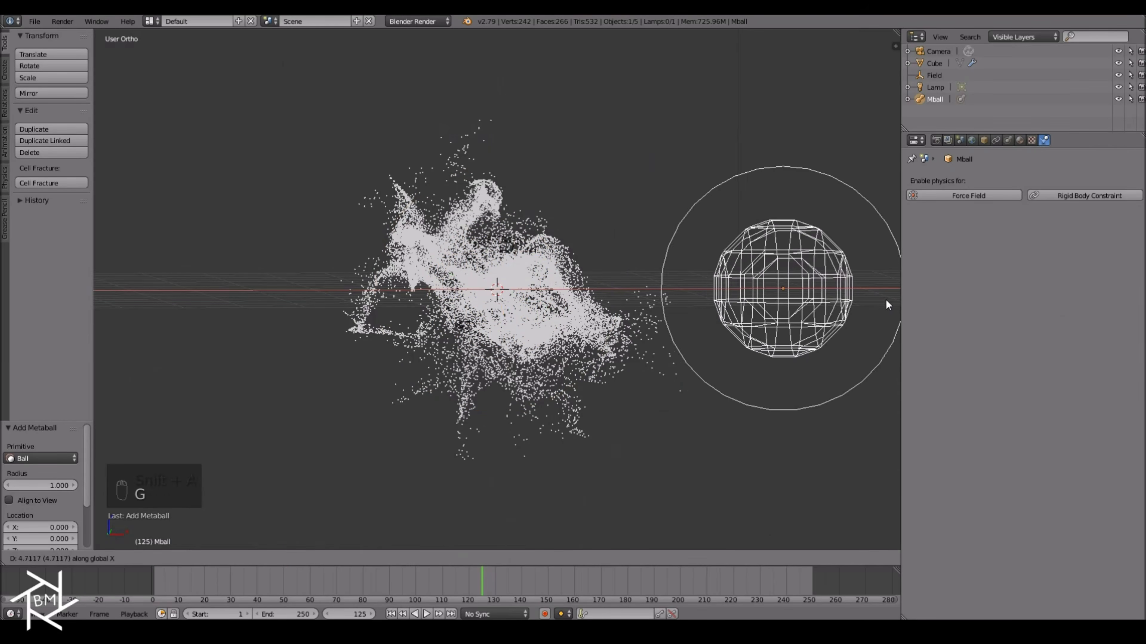
pyautogui.rightClick(563, 312)
pyautogui.press('g')
pyautogui.middleClick(668, 309)
pyautogui.click(900, 306)
pyautogui.write('s.1')
pyautogui.press('Return')
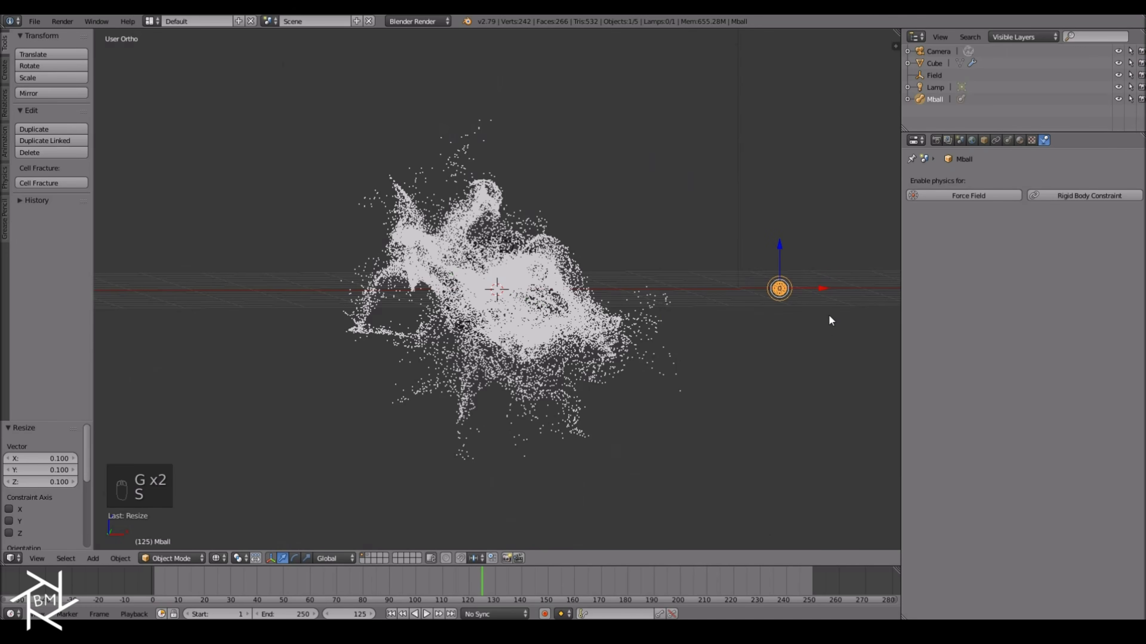
# Assign the new Mball as the dupli object of the cube's particle system.
pyautogui.rightClick(527, 282)
pyautogui.click(1055, 140)
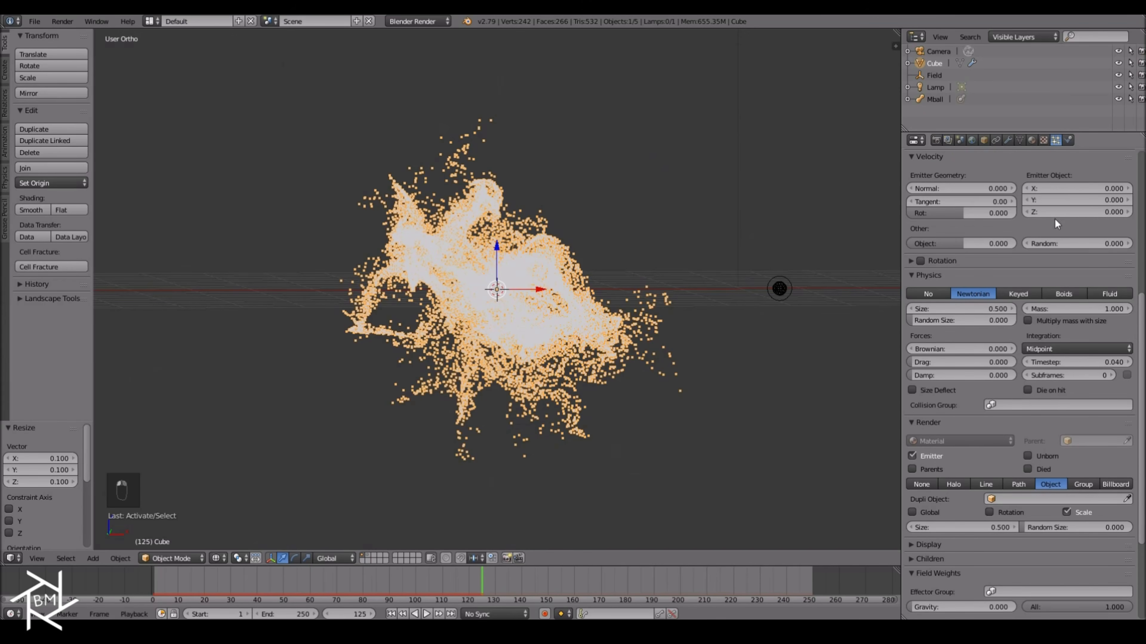
pyautogui.click(1127, 499)
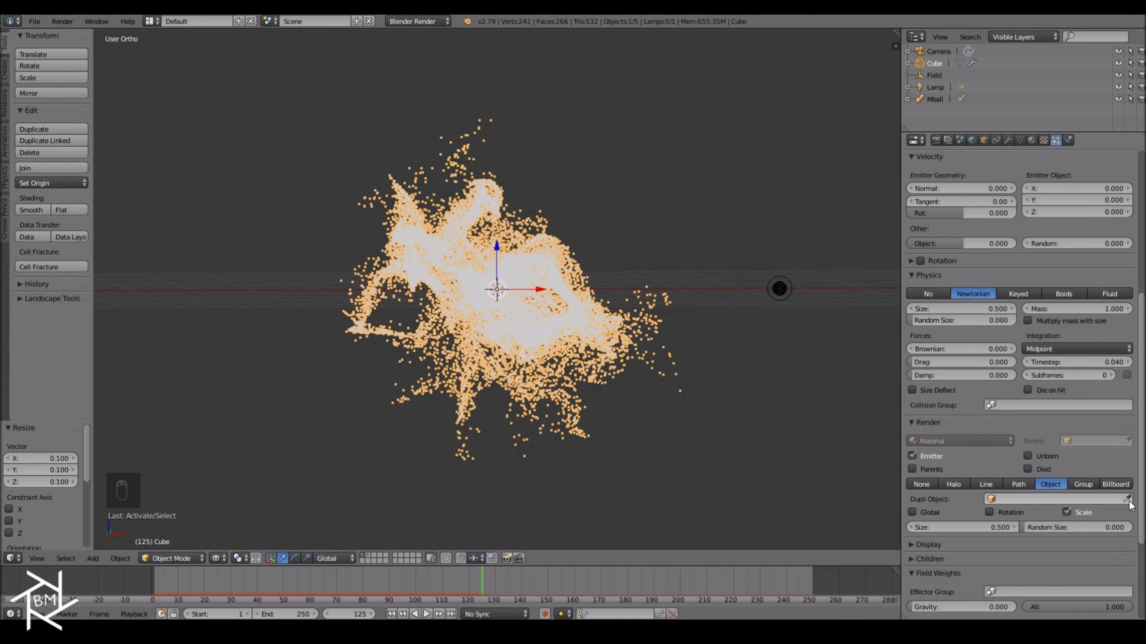
pyautogui.click(784, 288)
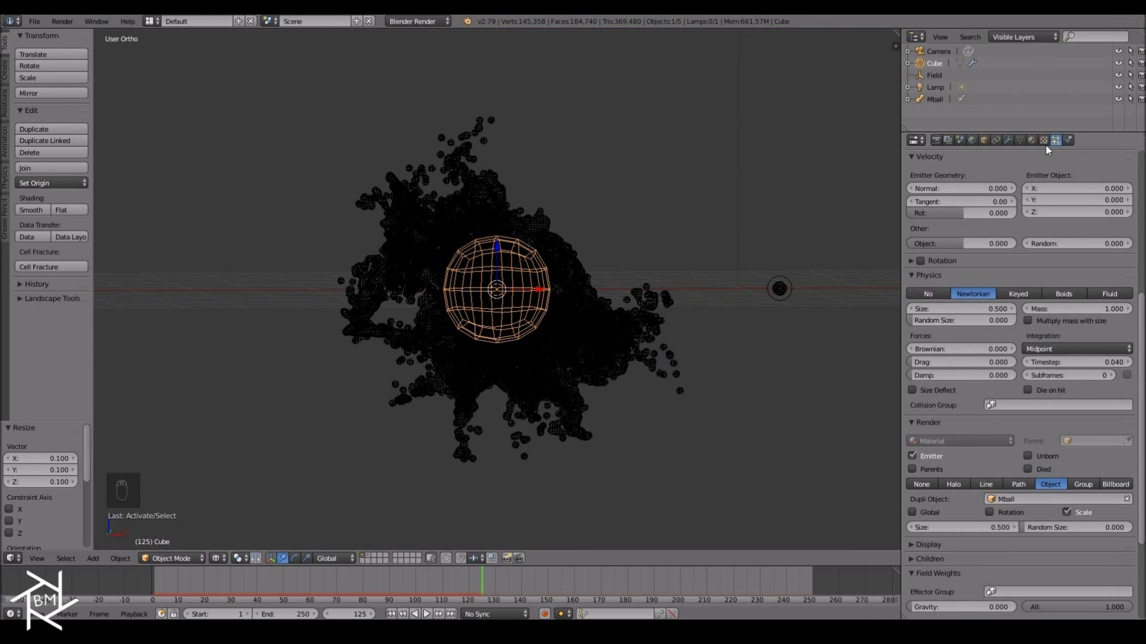
# Set the new Mball metaball's view resolution to 0.2.
pyautogui.click(1032, 140)
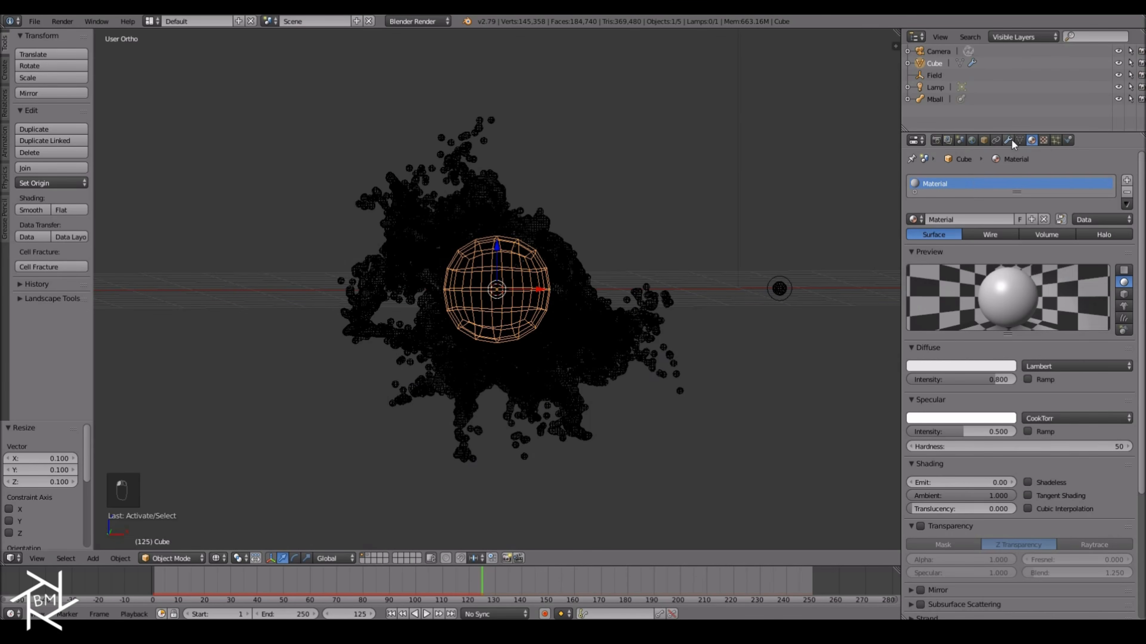
pyautogui.click(933, 99)
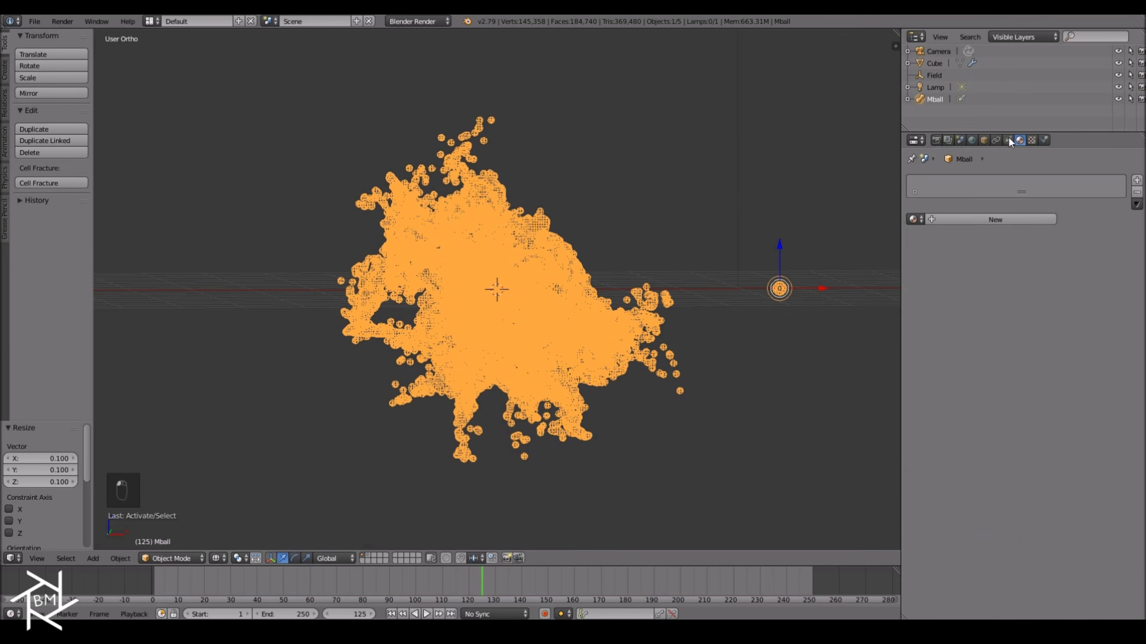
pyautogui.click(950, 231)
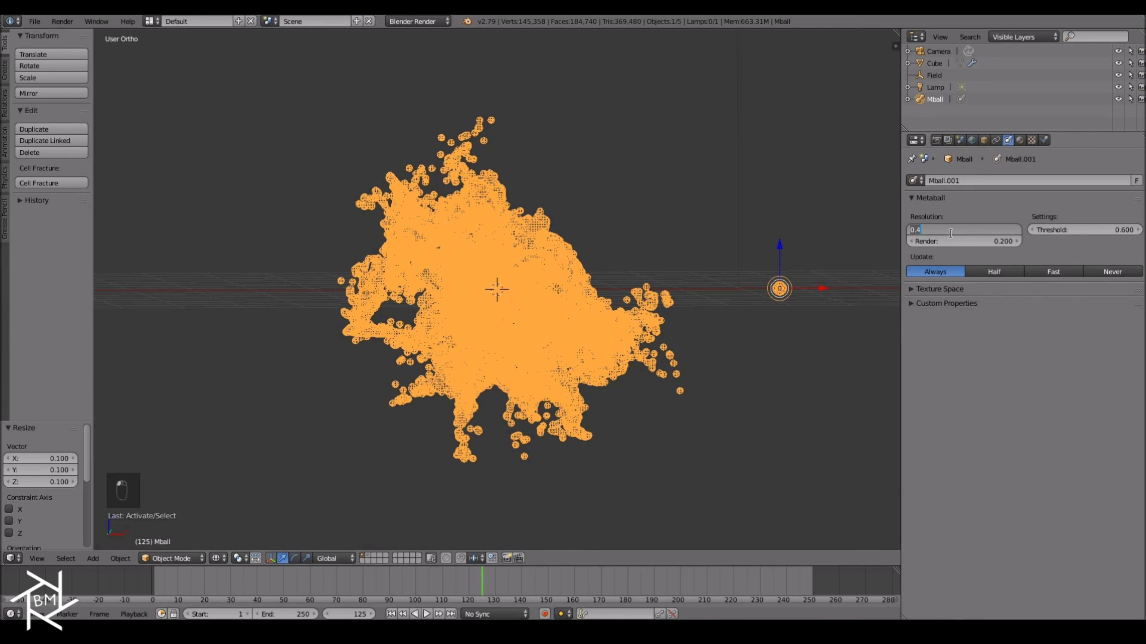
pyautogui.write('.2')
pyautogui.press('Return')
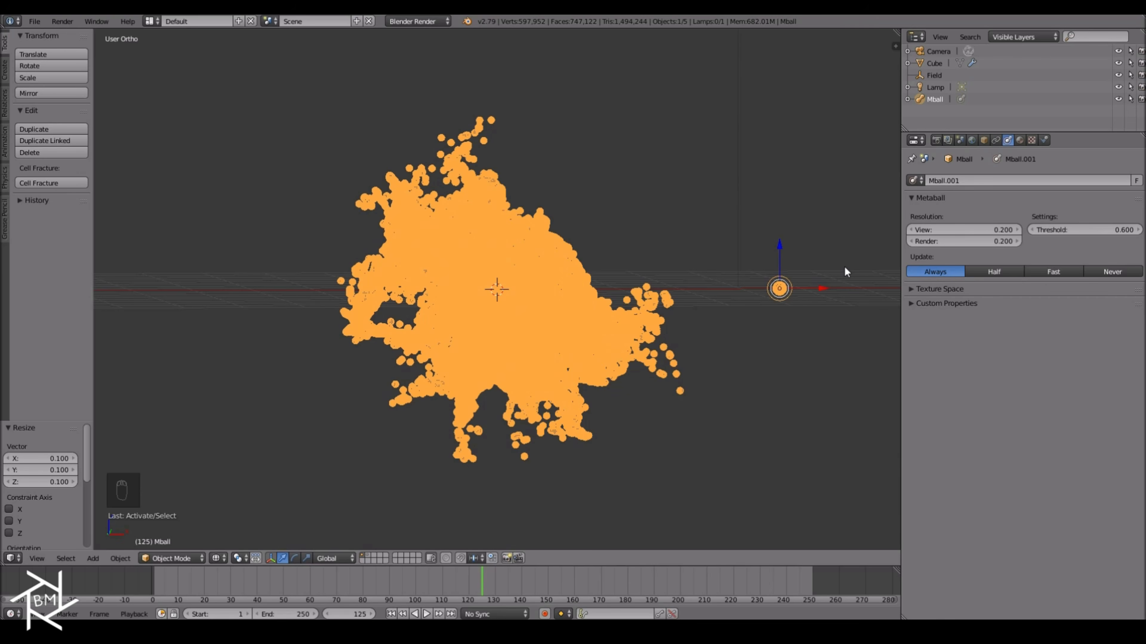
# Convert the second particle metaball to a mesh and move it to the third layer.
pyautogui.hotkey('alt', 'c')
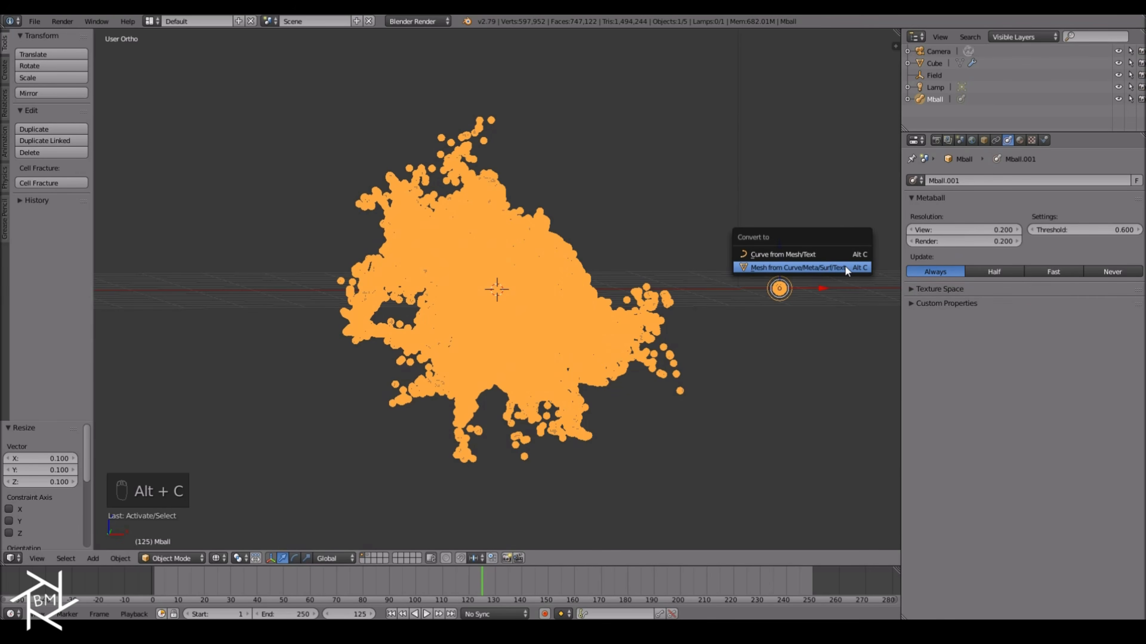
pyautogui.click(845, 268)
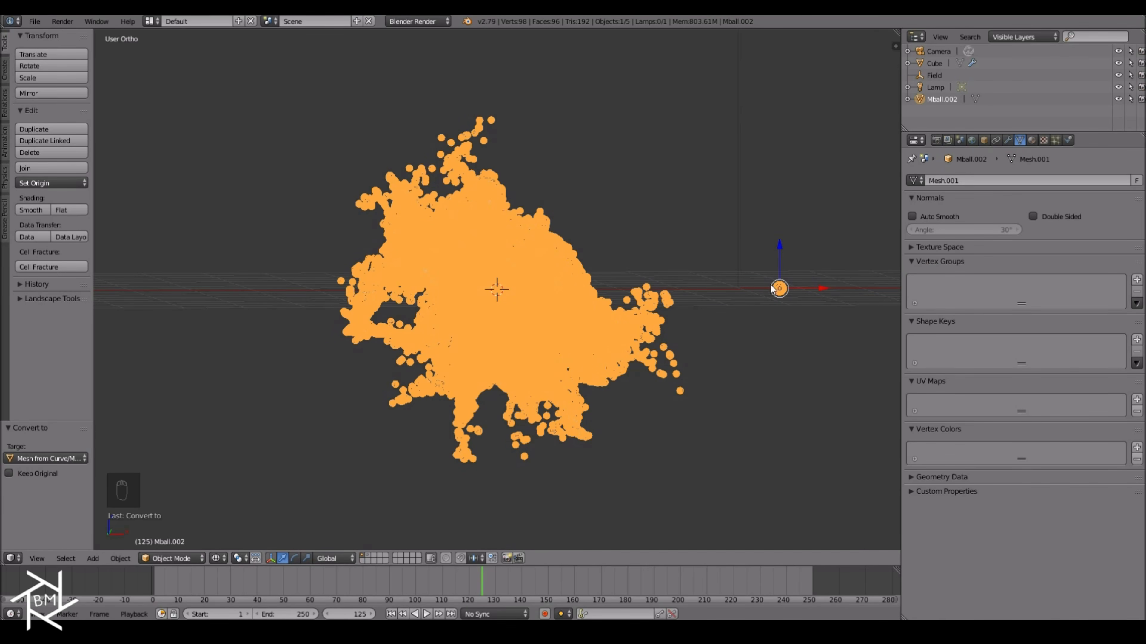
pyautogui.press('m')
pyautogui.click(848, 327)
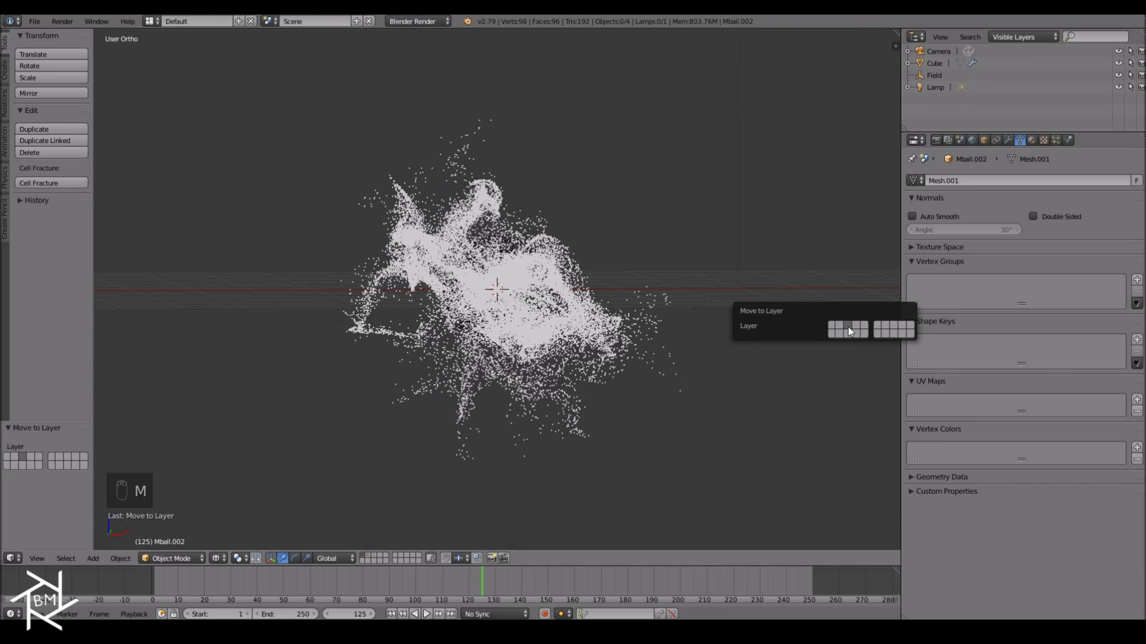
# Delete the cube emitter, the Field empty and the Lamp, keeping only the camera on the first layer.
pyautogui.rightClick(494, 306)
pyautogui.press('x')
pyautogui.click(497, 308)
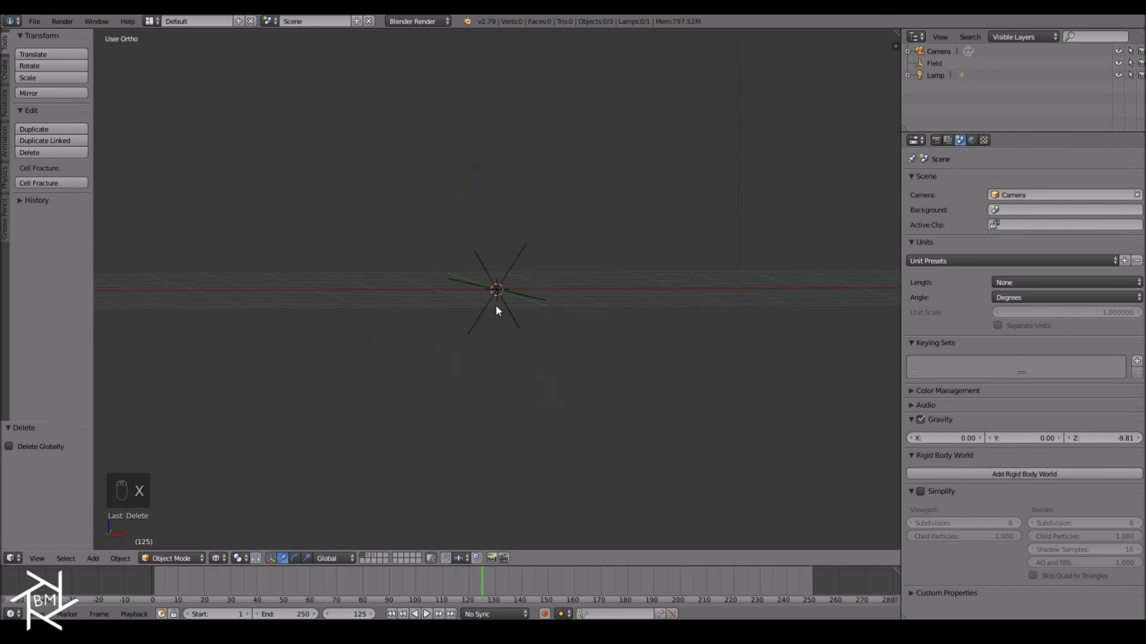
pyautogui.click(931, 62)
pyautogui.press('x')
pyautogui.press('x')
pyautogui.click(785, 113)
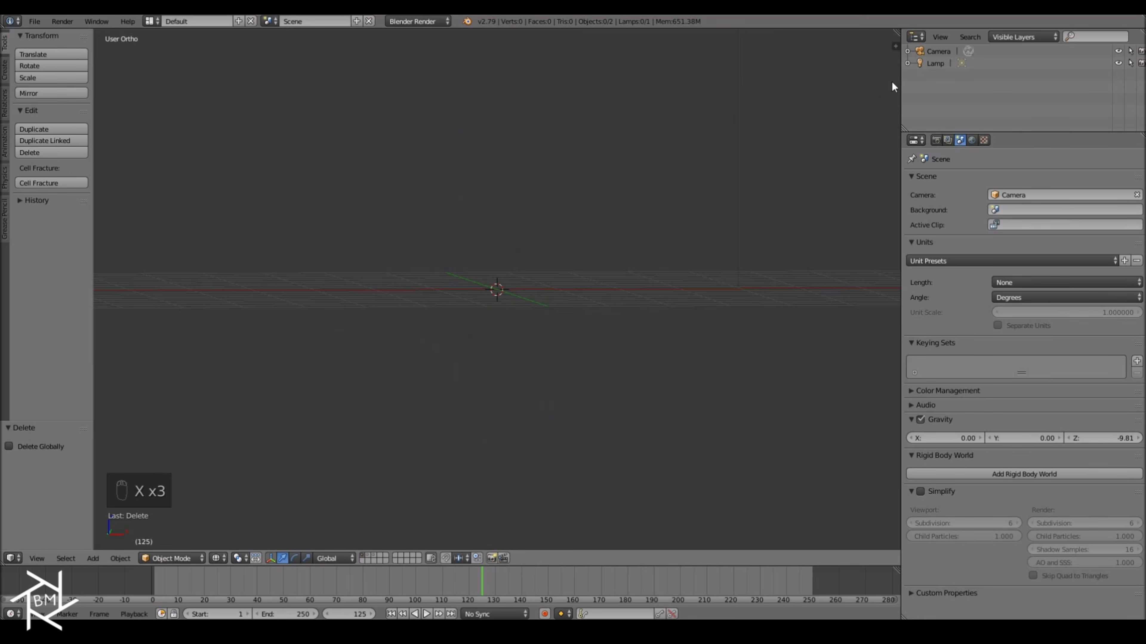
pyautogui.click(936, 63)
pyautogui.press('x')
pyautogui.click(747, 125)
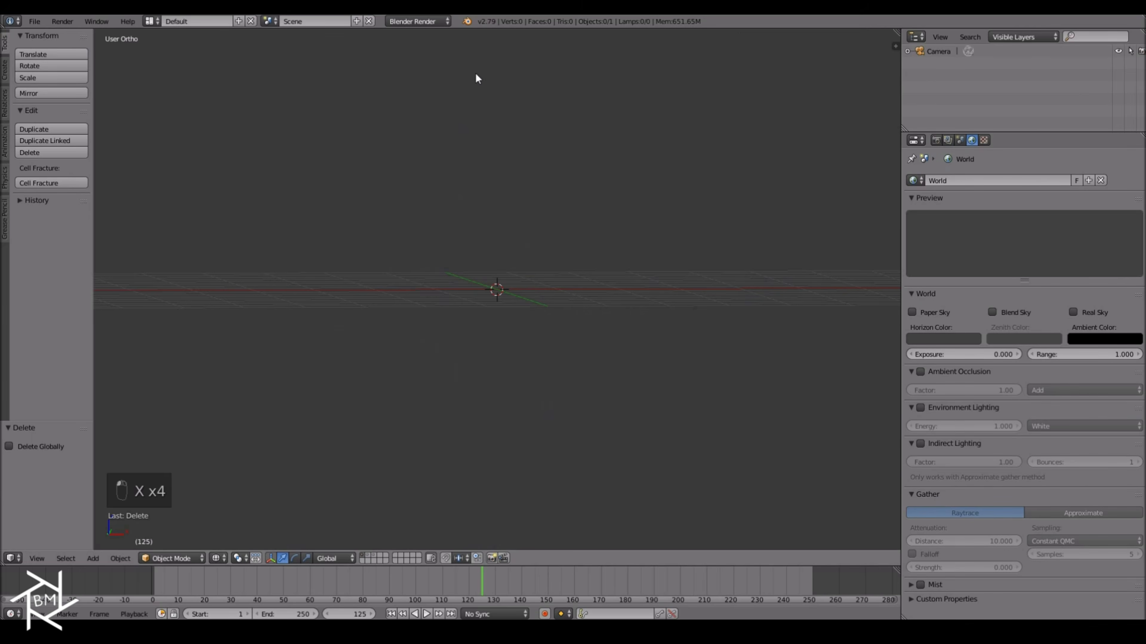
# Start saving the scene as a new file and create a folder named AbstractFluid inside the Abstract directory.
pyautogui.click(35, 21)
pyautogui.click(83, 125)
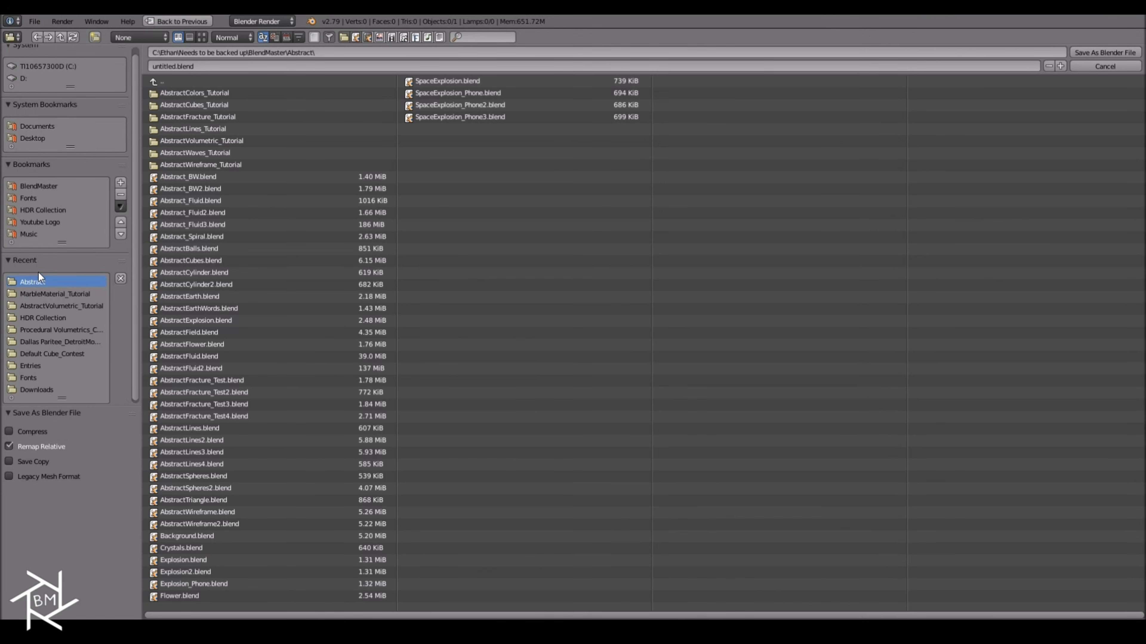
pyautogui.click(98, 38)
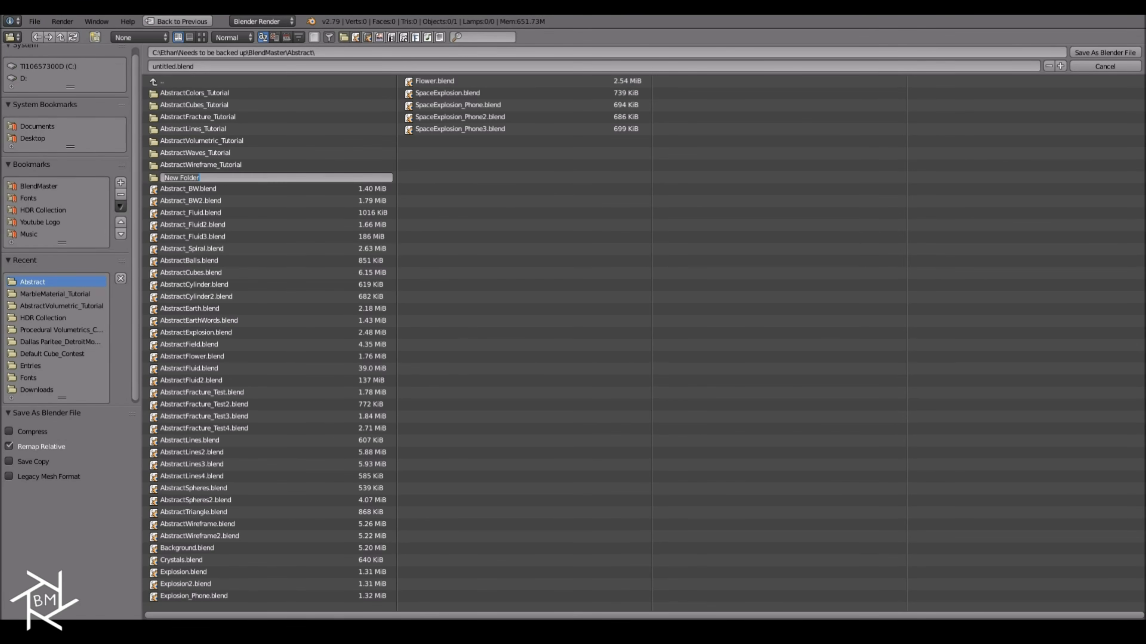
pyautogui.write('AbstractFluid')
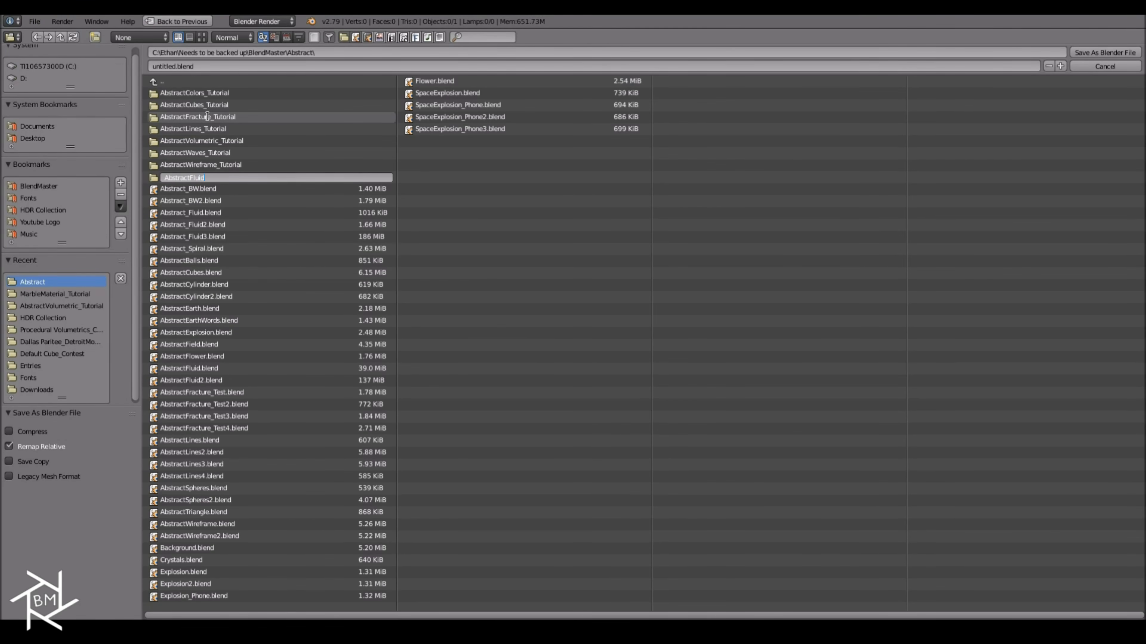
pyautogui.press('Return')
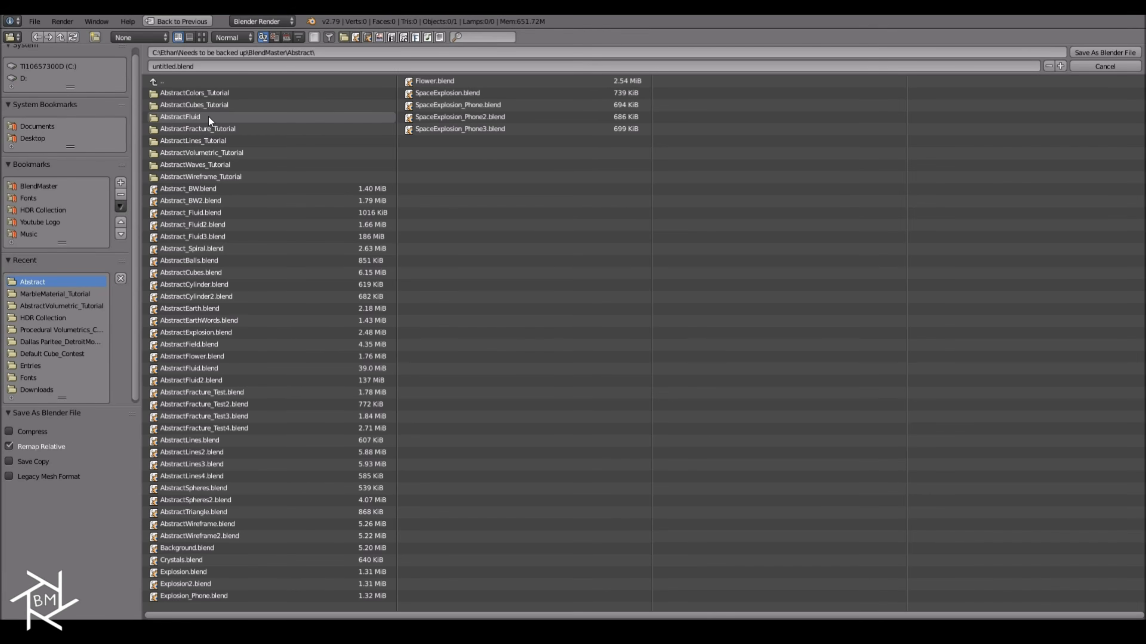
# Give the untitled scene file a new name and save it inside the AbstractFluid folder.
pyautogui.click(215, 116)
pyautogui.click(203, 66)
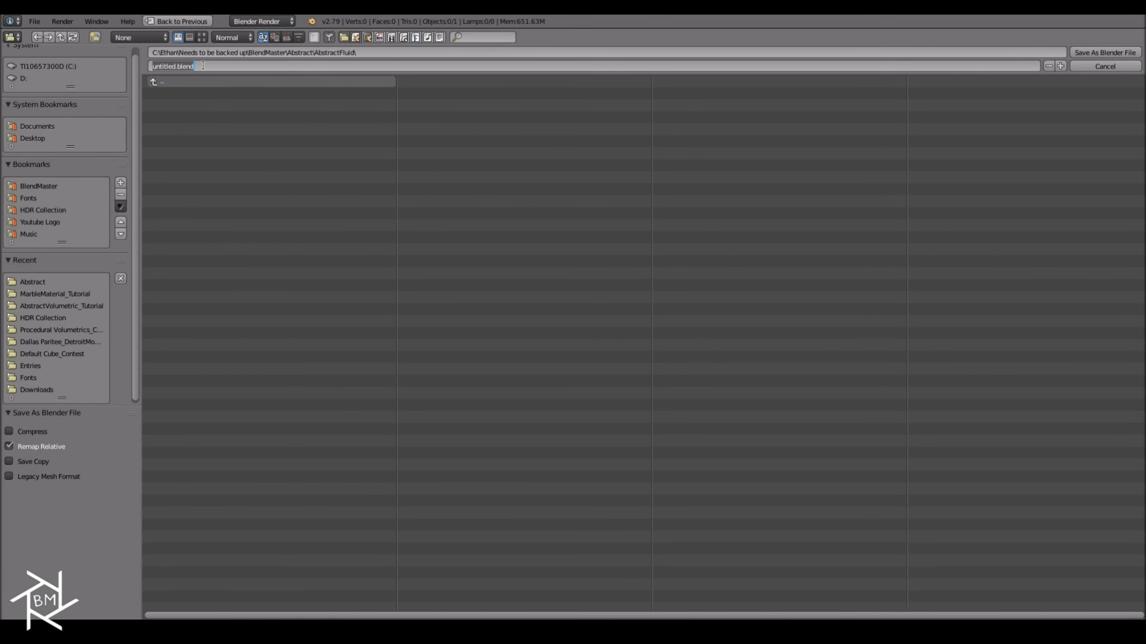
pyautogui.write('Fbstract Fl')
pyautogui.press('Return')
pyautogui.press('Return')
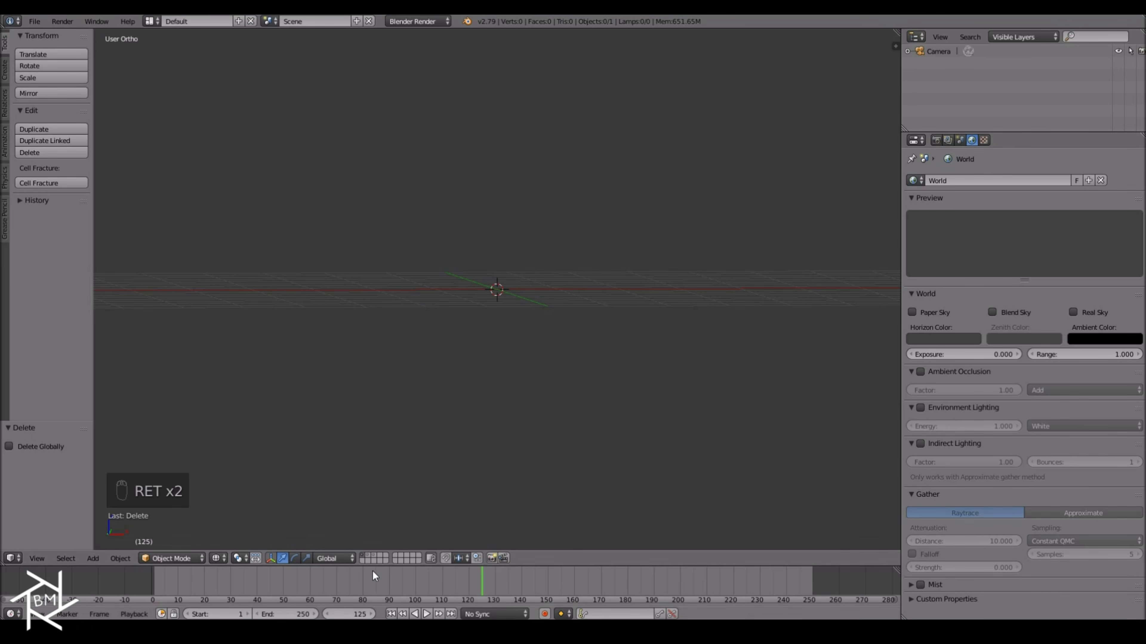
# Delete the vertices of the stray separate ball from the Mball.001 mesh on the second layer.
pyautogui.moveTo(525, 382); pyautogui.dragTo(596, 366, button='middle')
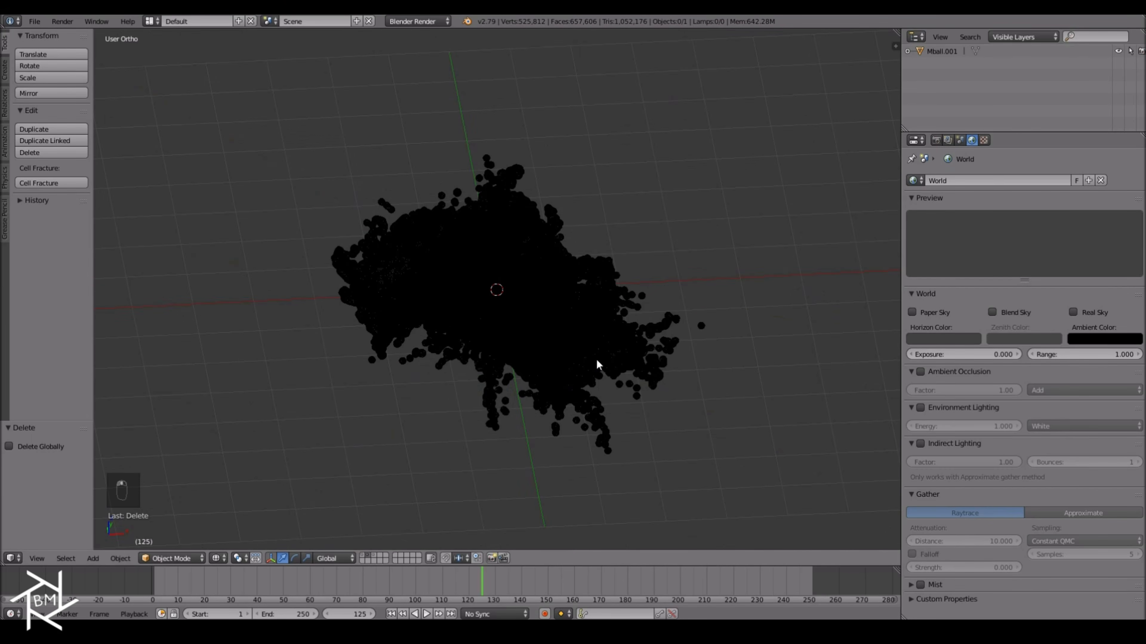
pyautogui.click(939, 51)
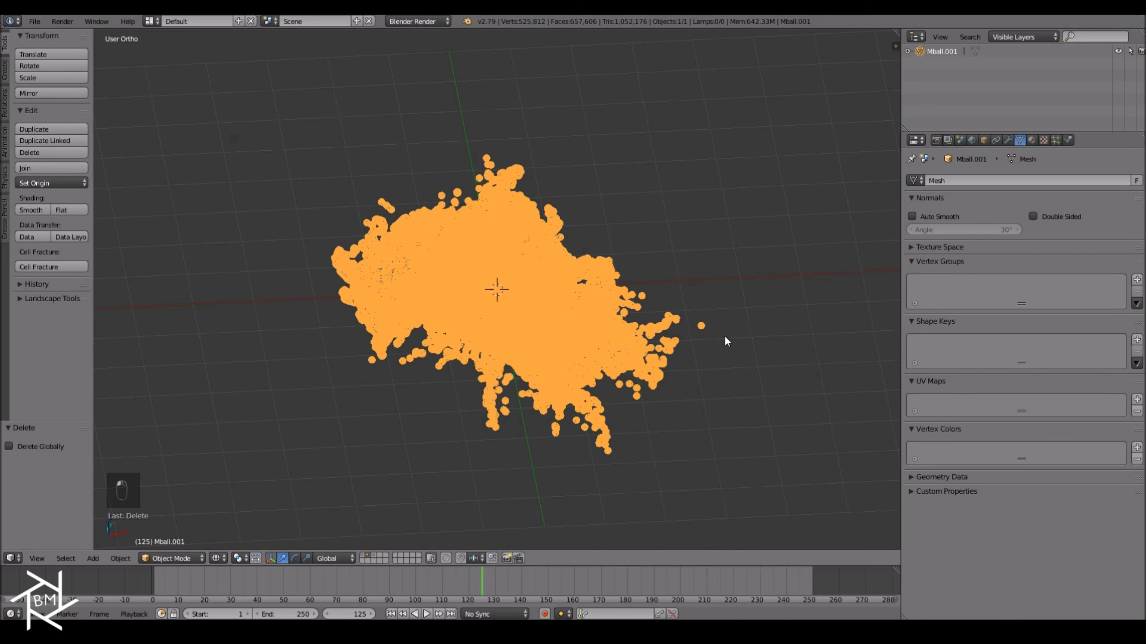
pyautogui.press('Tab')
pyautogui.scroll(-4, 698, 291)
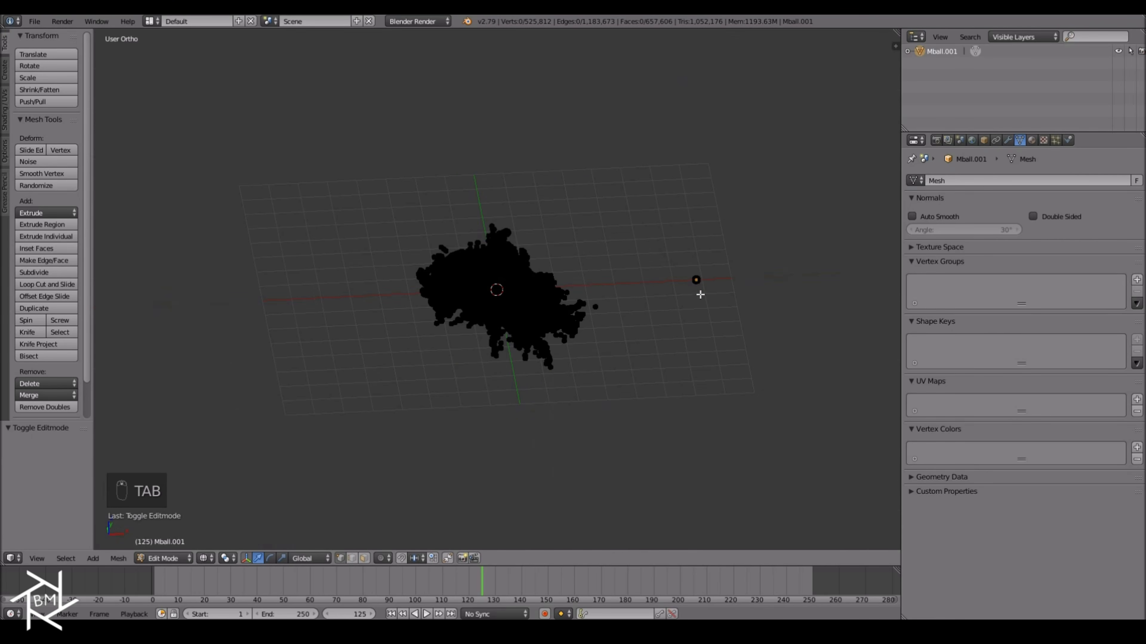
pyautogui.rightClick(697, 280)
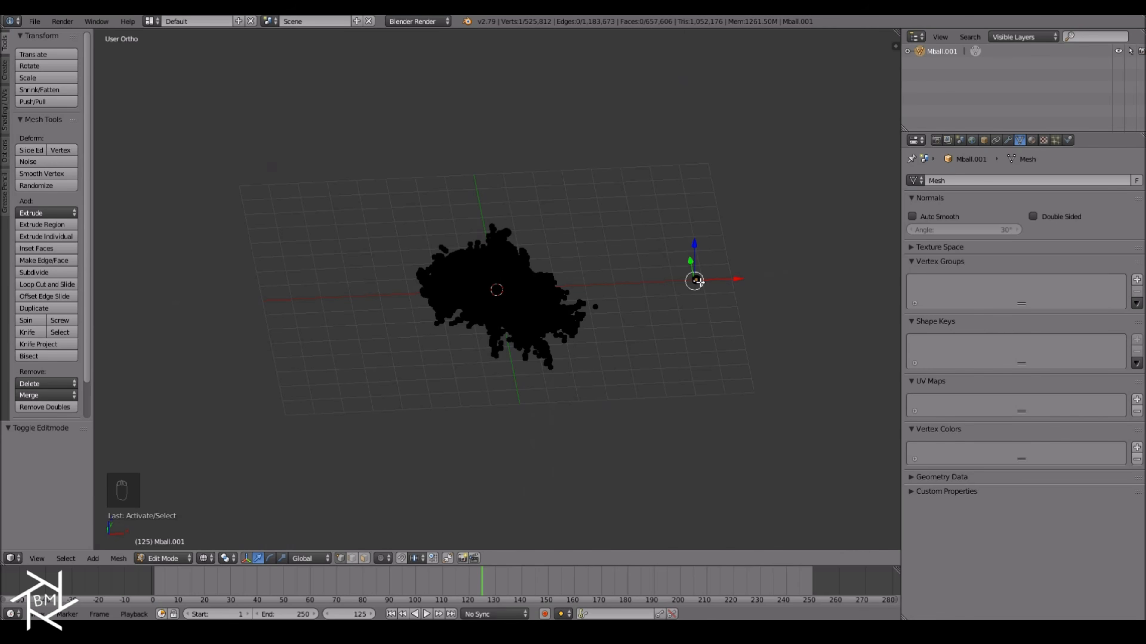
pyautogui.hotkey('ctrl', 'l')
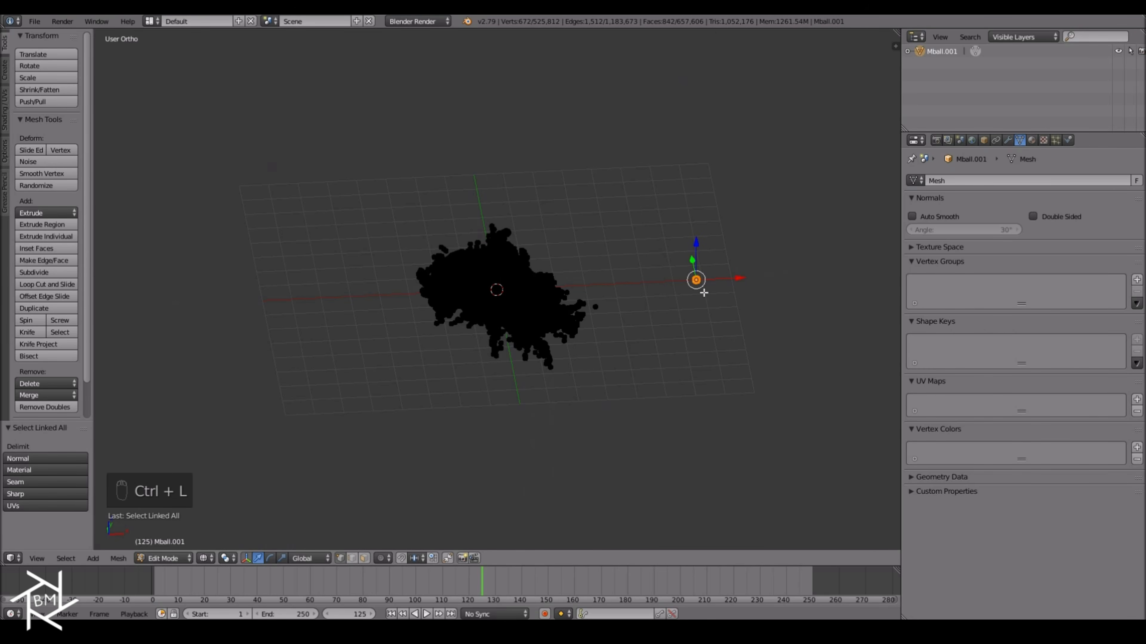
pyautogui.press('x')
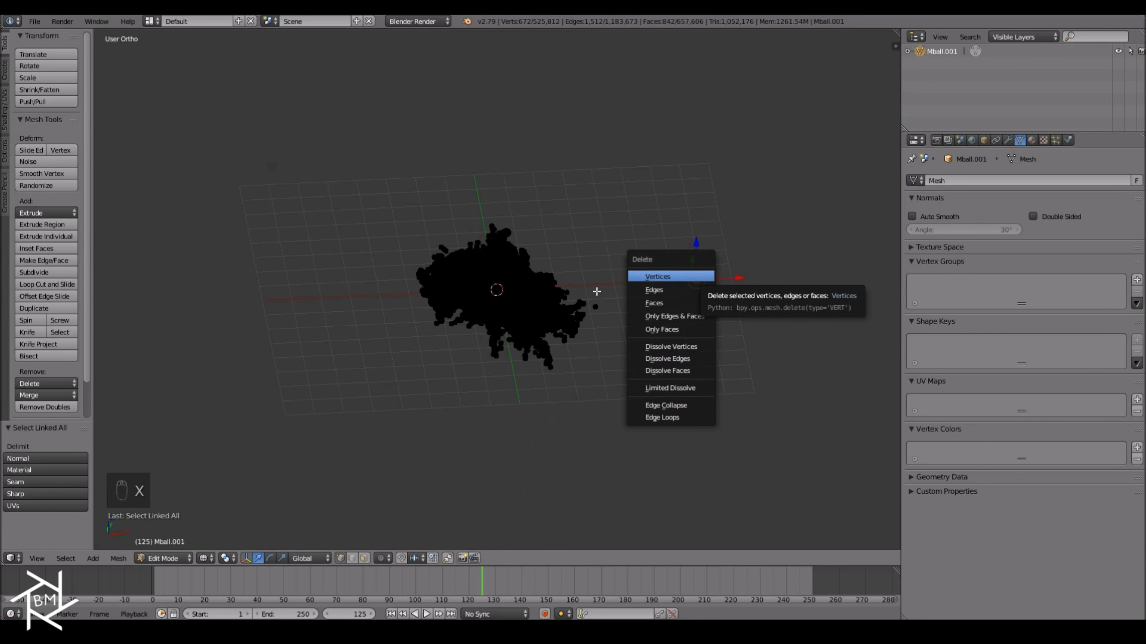
pyautogui.click(699, 277)
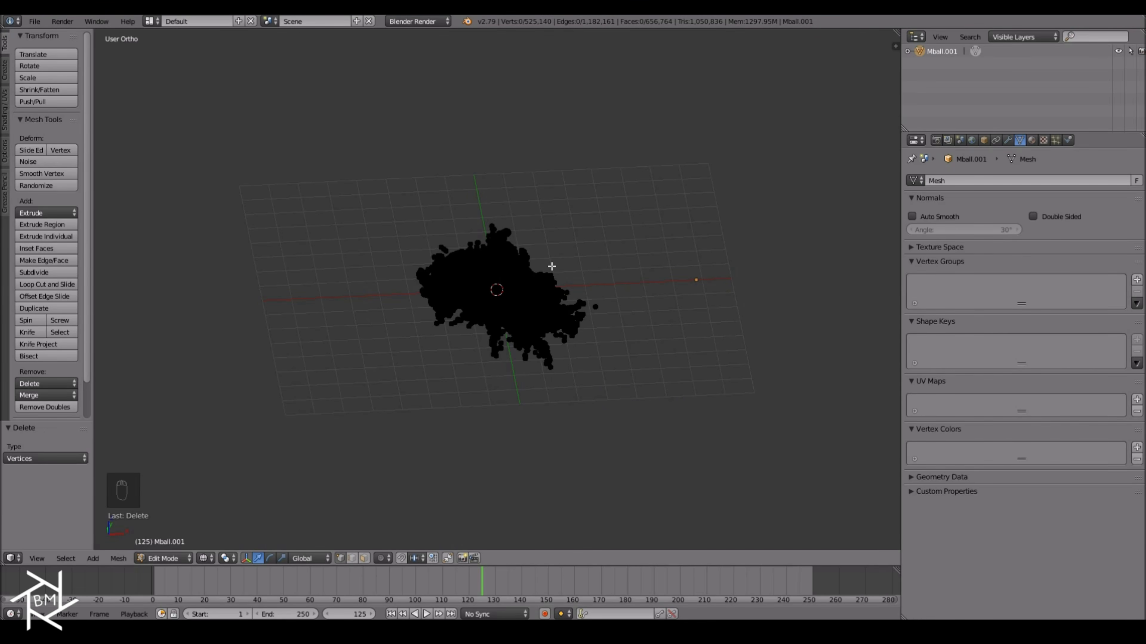
pyautogui.press('Tab')
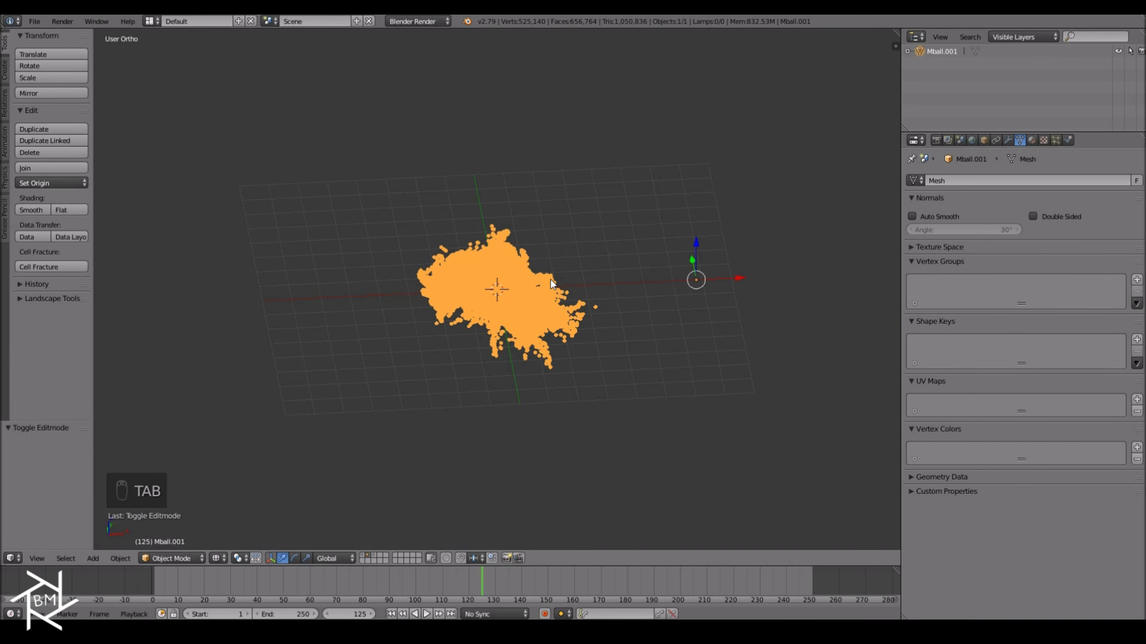
# Set the origin of Mball.001 to its geometry.
pyautogui.hotkey('ctrl', 'alt', 'shift', 'c')
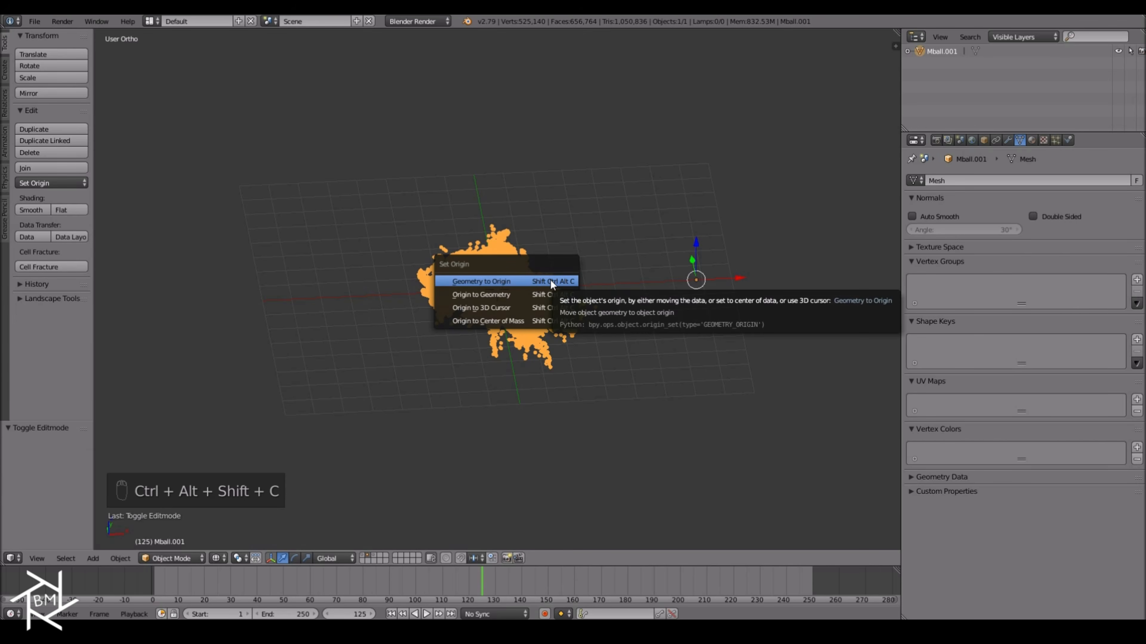
pyautogui.click(528, 295)
pyautogui.moveTo(532, 316); pyautogui.dragTo(468, 534, button='middle')
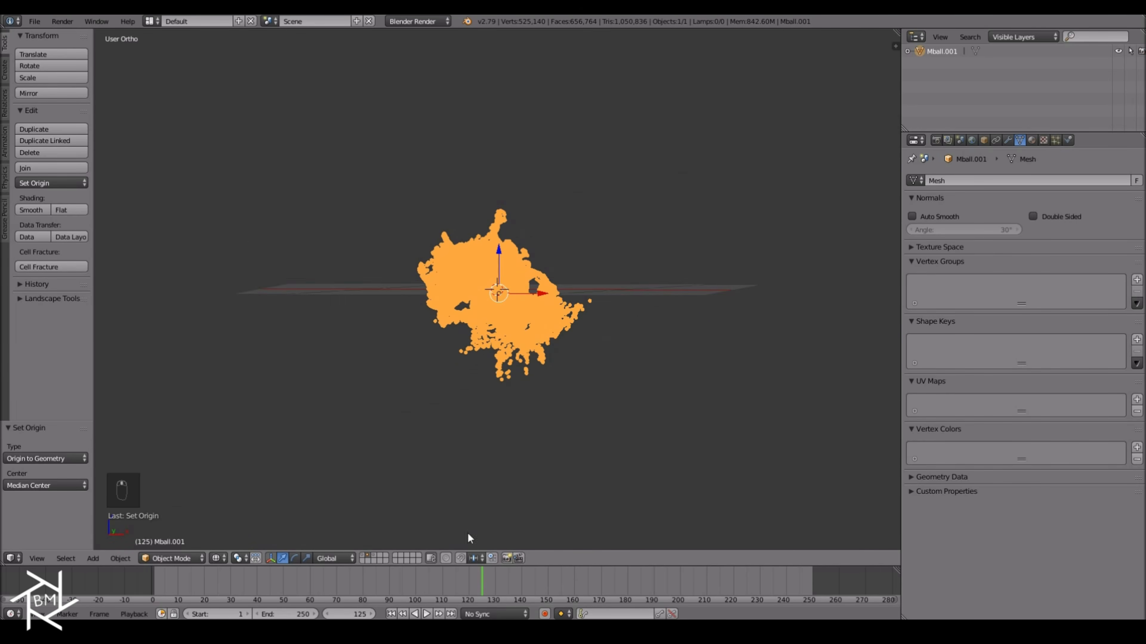
# Delete the vertices of the stray separate ball from the Mball.002 mesh on the third layer.
pyautogui.click(373, 556)
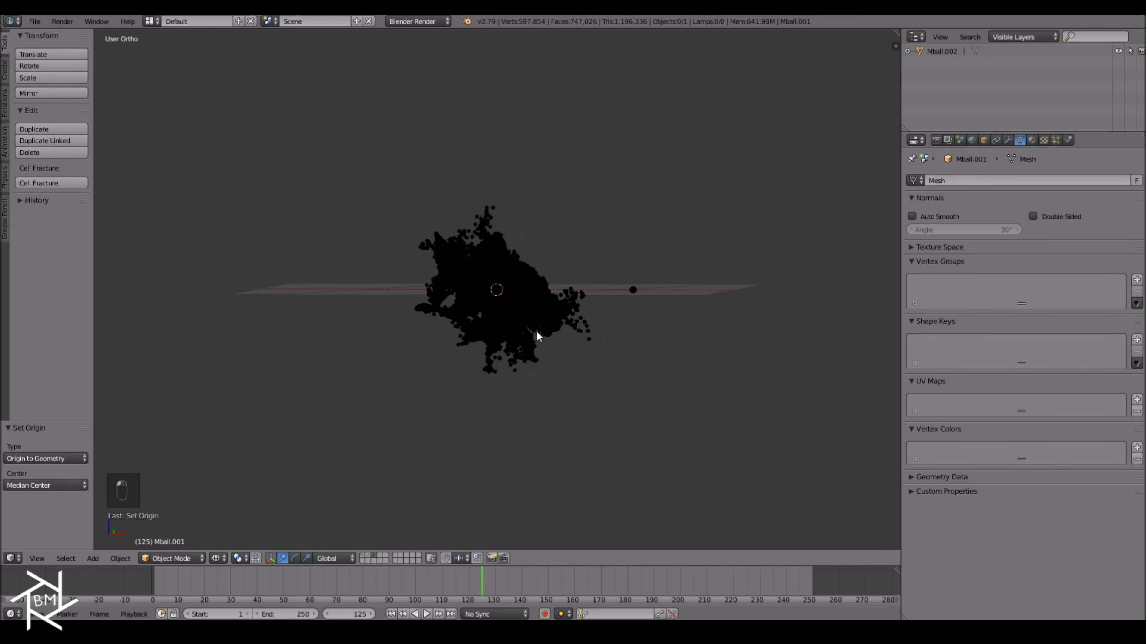
pyautogui.rightClick(529, 309)
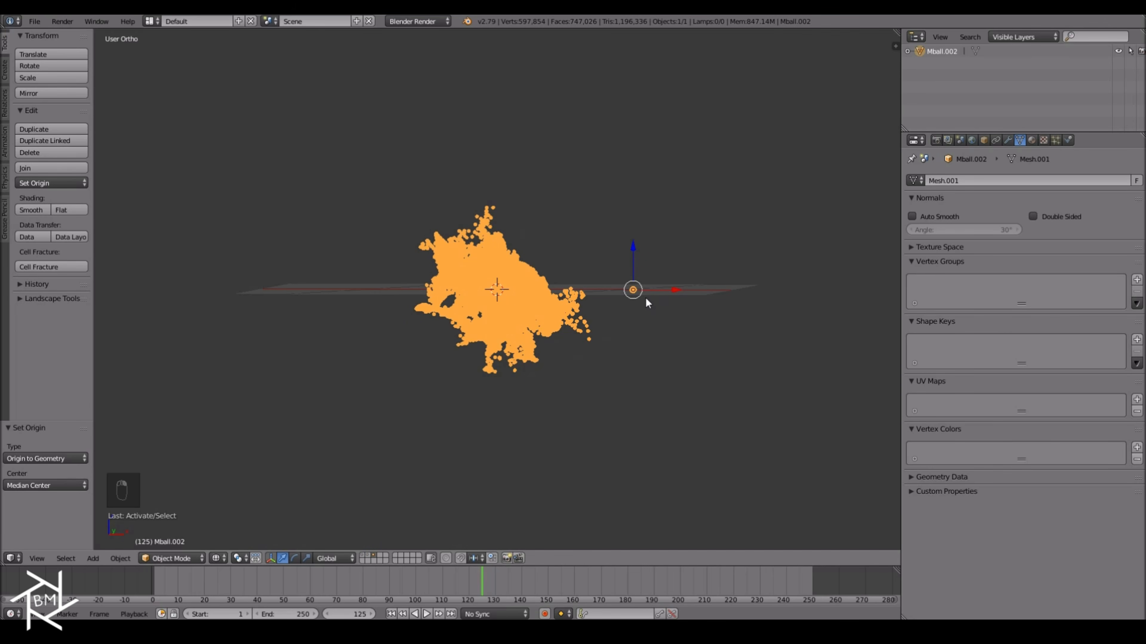
pyautogui.press('Tab')
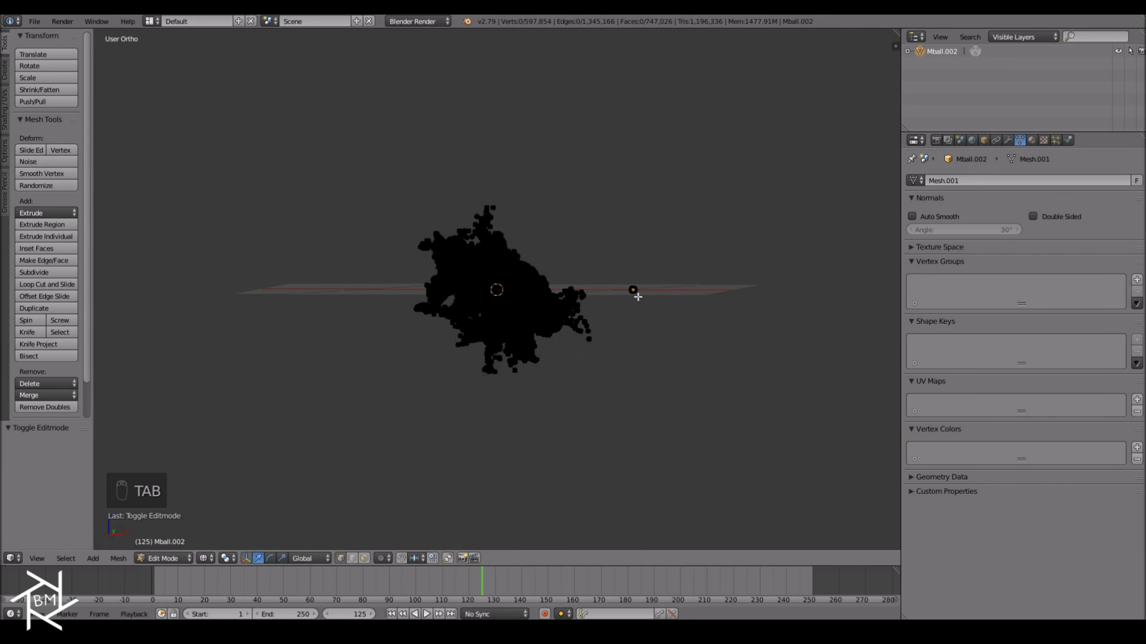
pyautogui.rightClick(627, 292)
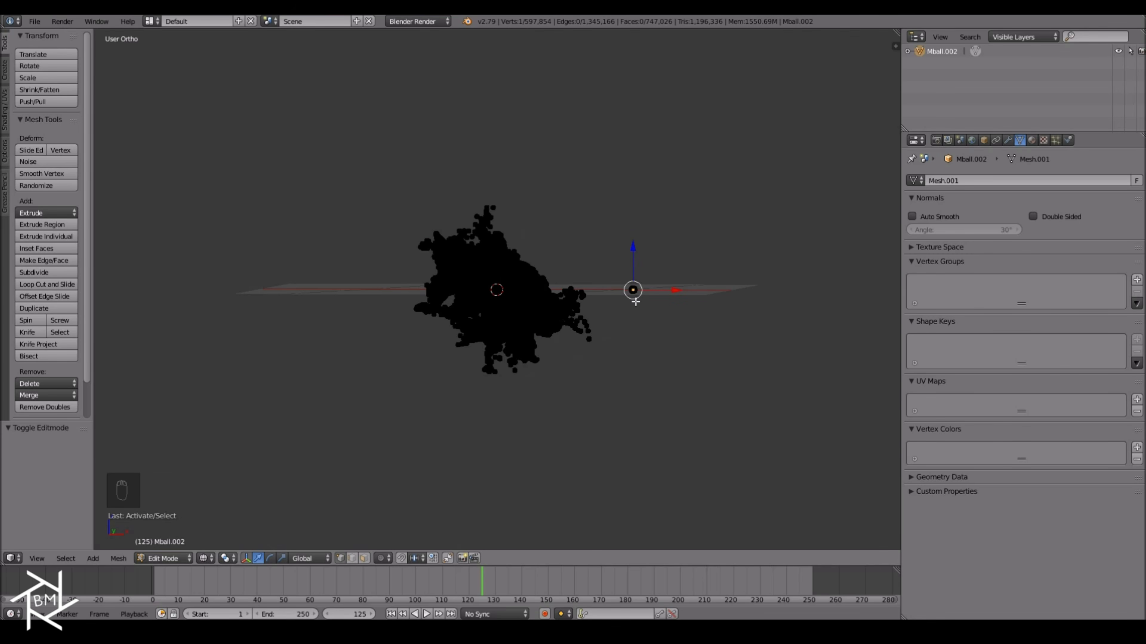
pyautogui.hotkey('ctrl', 'l')
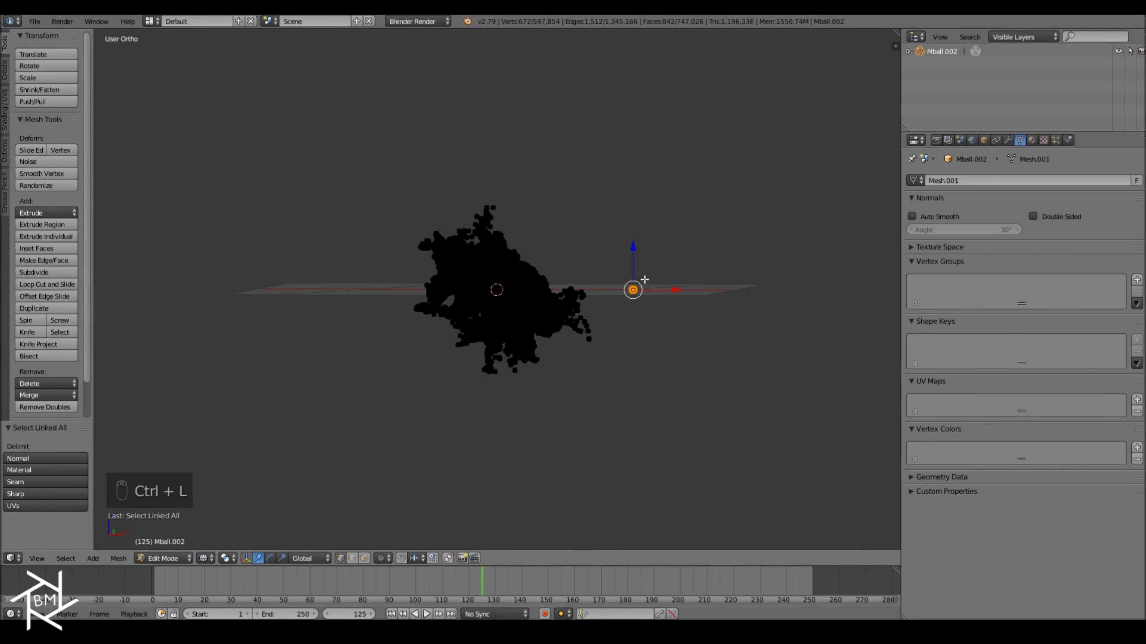
pyautogui.press('x')
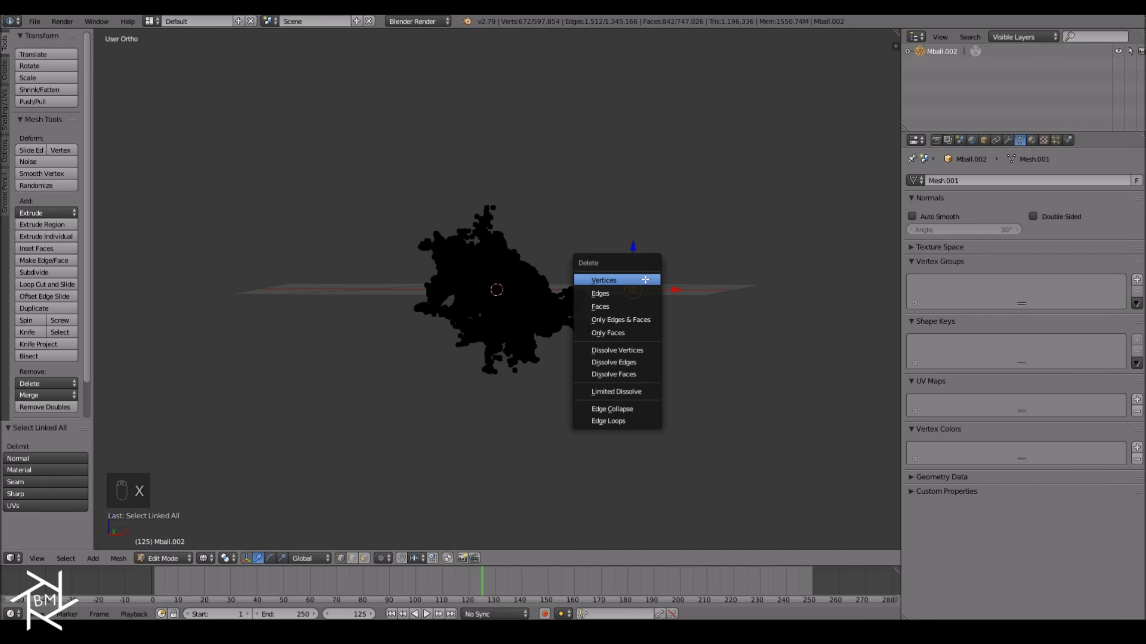
pyautogui.click(628, 284)
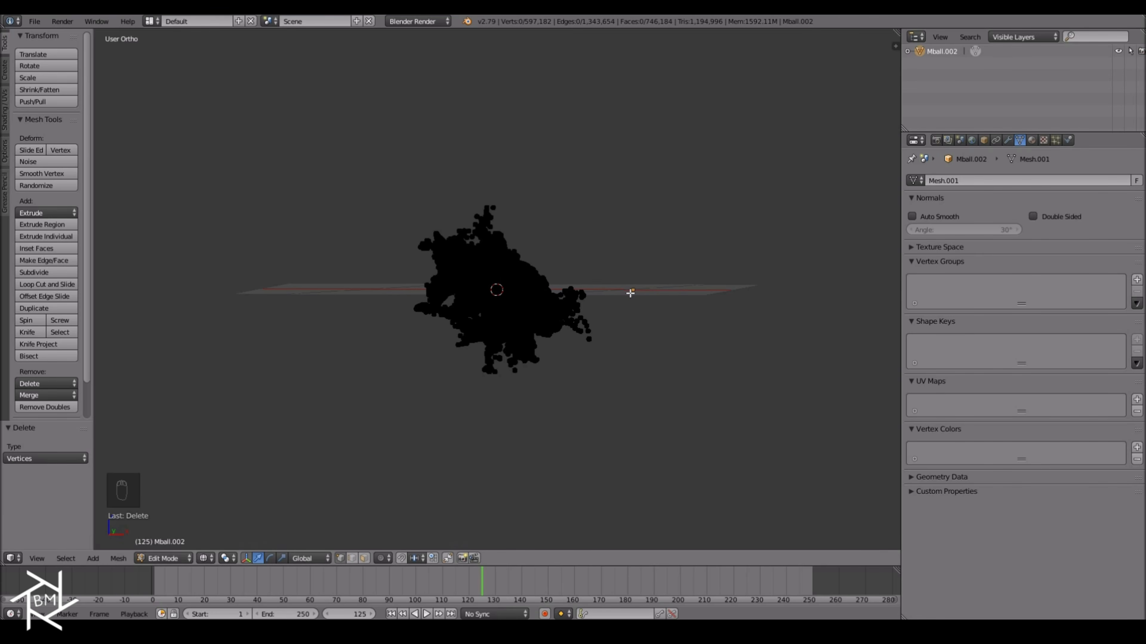
pyautogui.press('Tab')
# Set the origin of Mball.002 to its geometry and save the file over the existing version.
pyautogui.hotkey('ctrl', 'alt', 'shift', 'c')
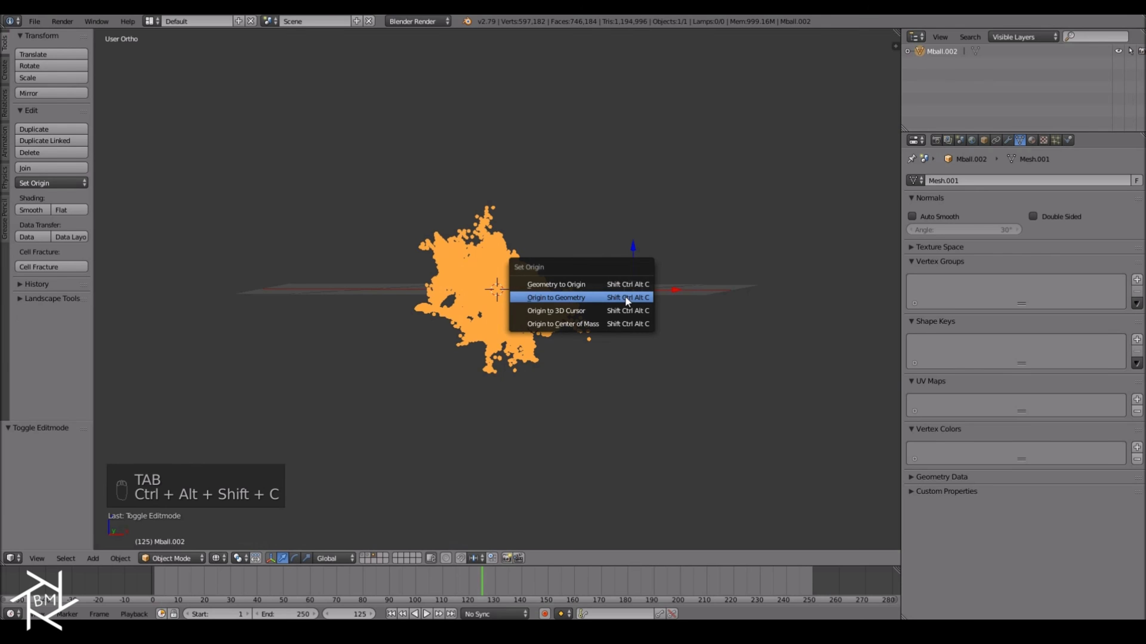
pyautogui.click(625, 297)
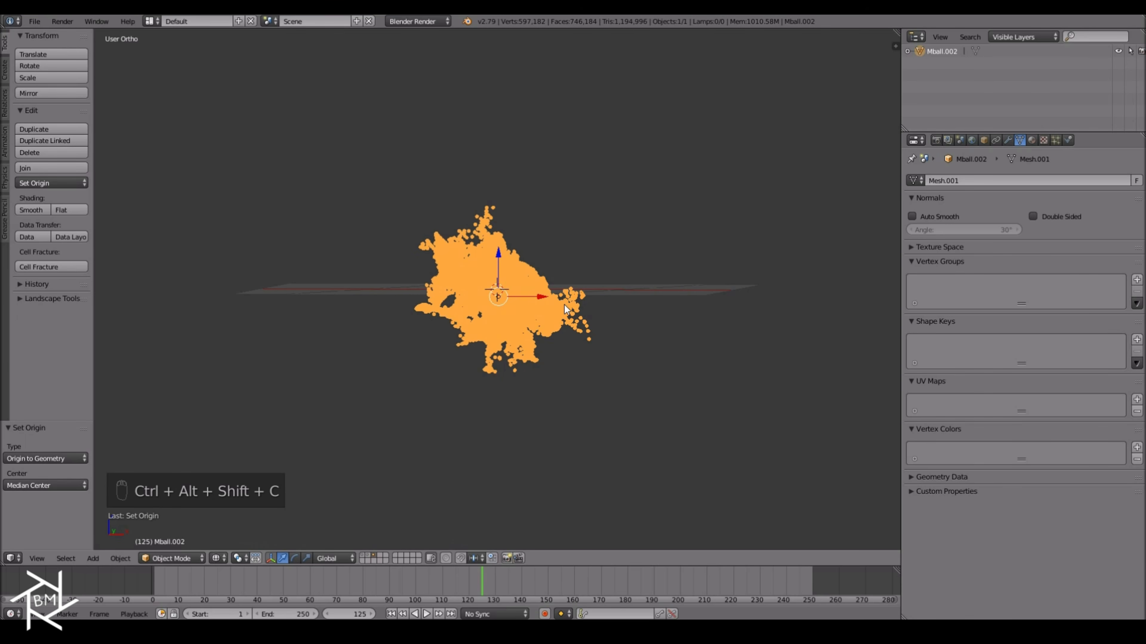
pyautogui.hotkey('ctrl', 's')
pyautogui.click(564, 336)
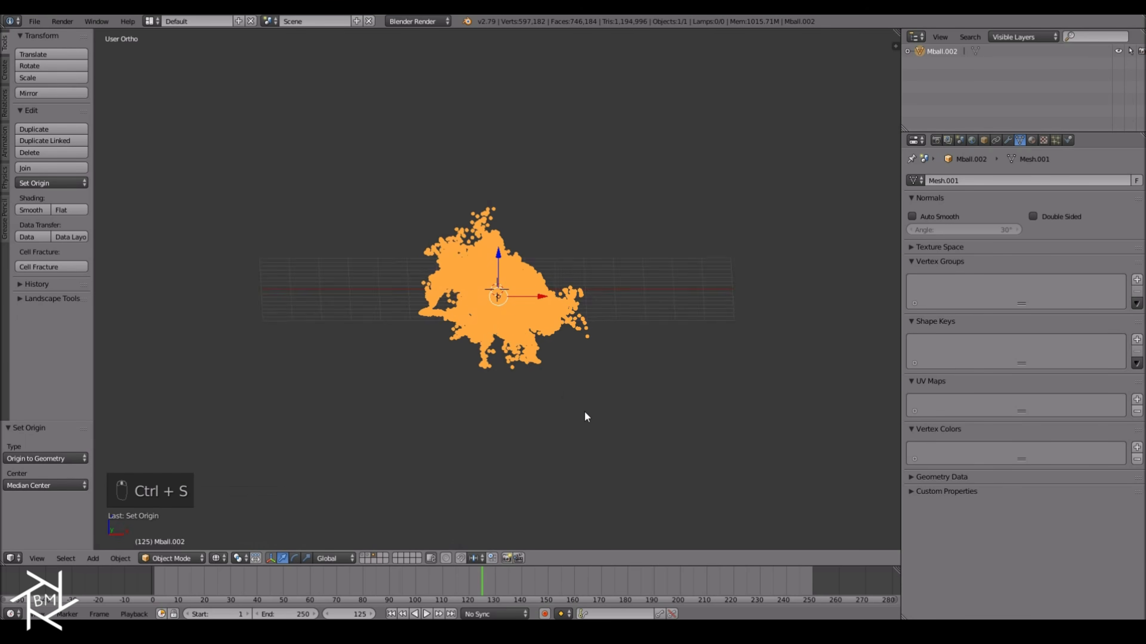
# Display Mball.002 in solid shading and inspect its bumpy surface up close.
pyautogui.press('z')
pyautogui.scroll(8, 564, 371)
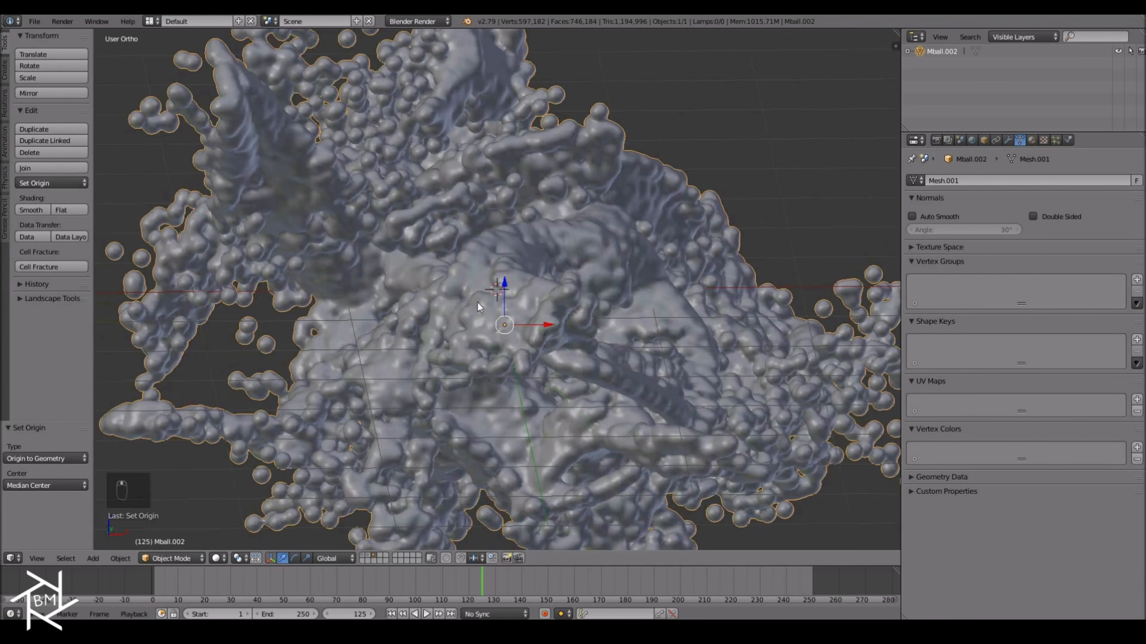
pyautogui.scroll(-5, 582, 440)
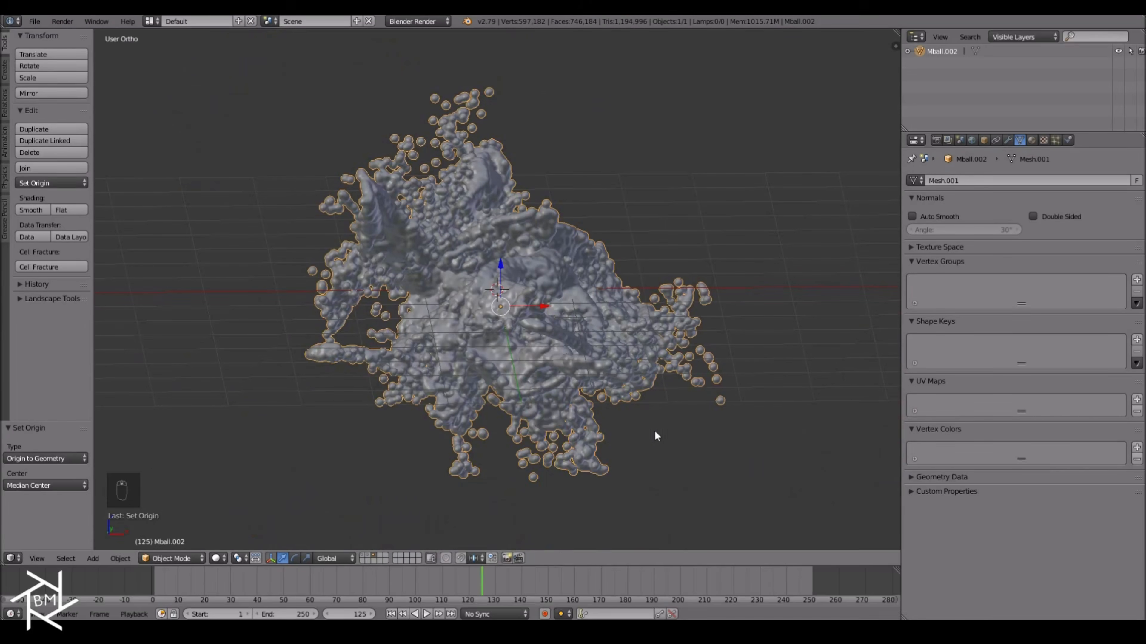
pyautogui.moveTo(549, 422); pyautogui.dragTo(517, 461, button='middle')
# Enter Sculpt Mode on Mball.002 and choose the Smooth brush with a radius of about 91 px.
pyautogui.click(175, 558)
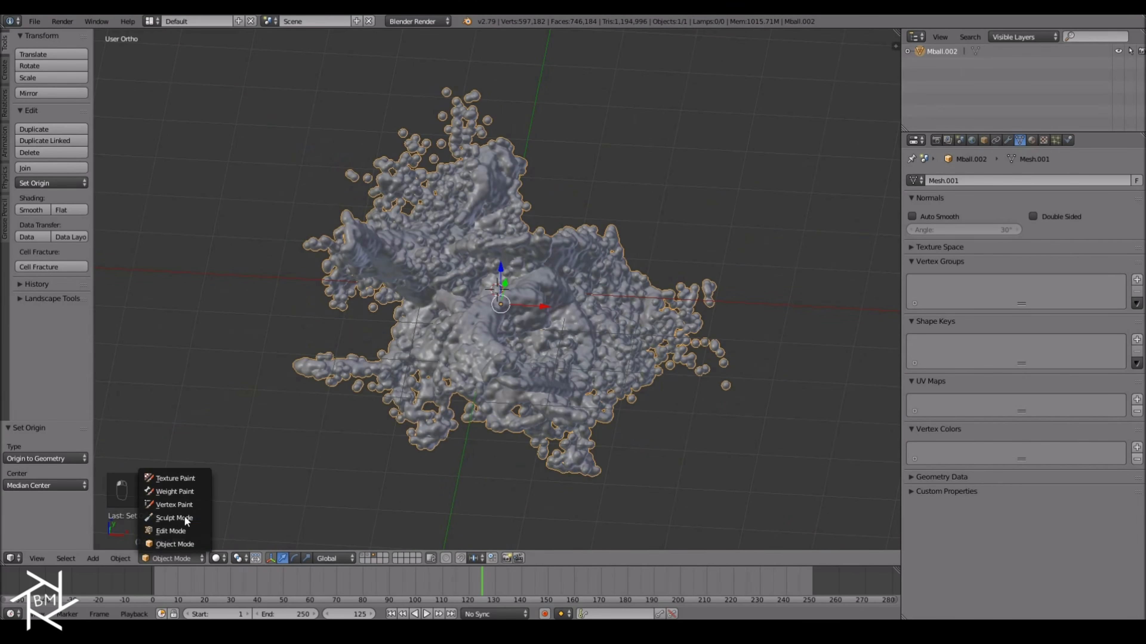
pyautogui.click(192, 518)
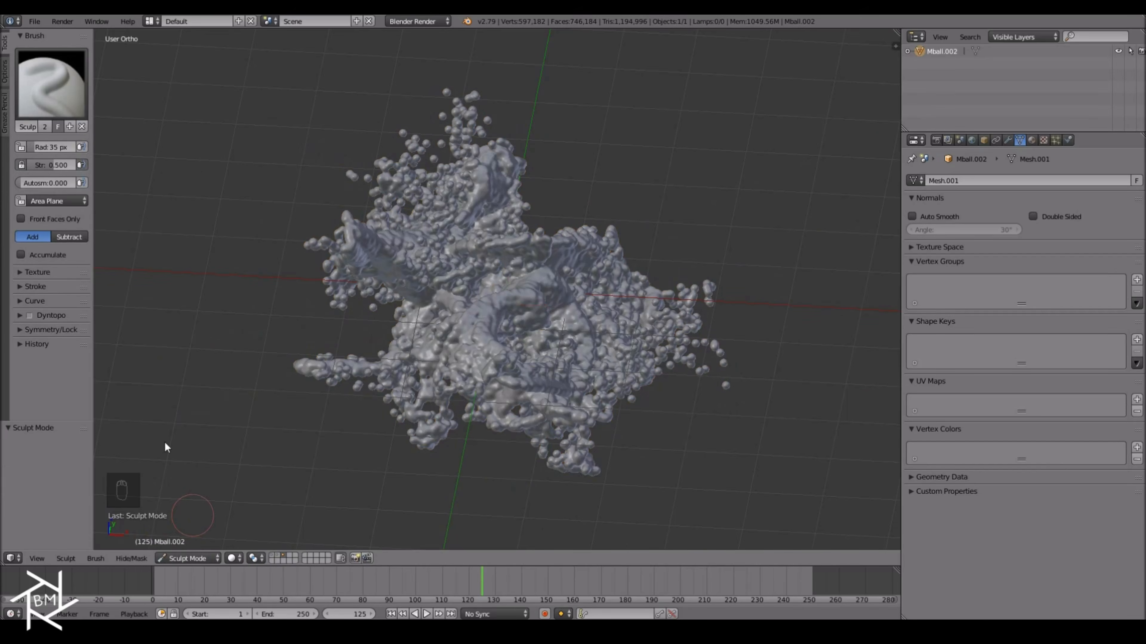
pyautogui.click(54, 95)
pyautogui.click(374, 213)
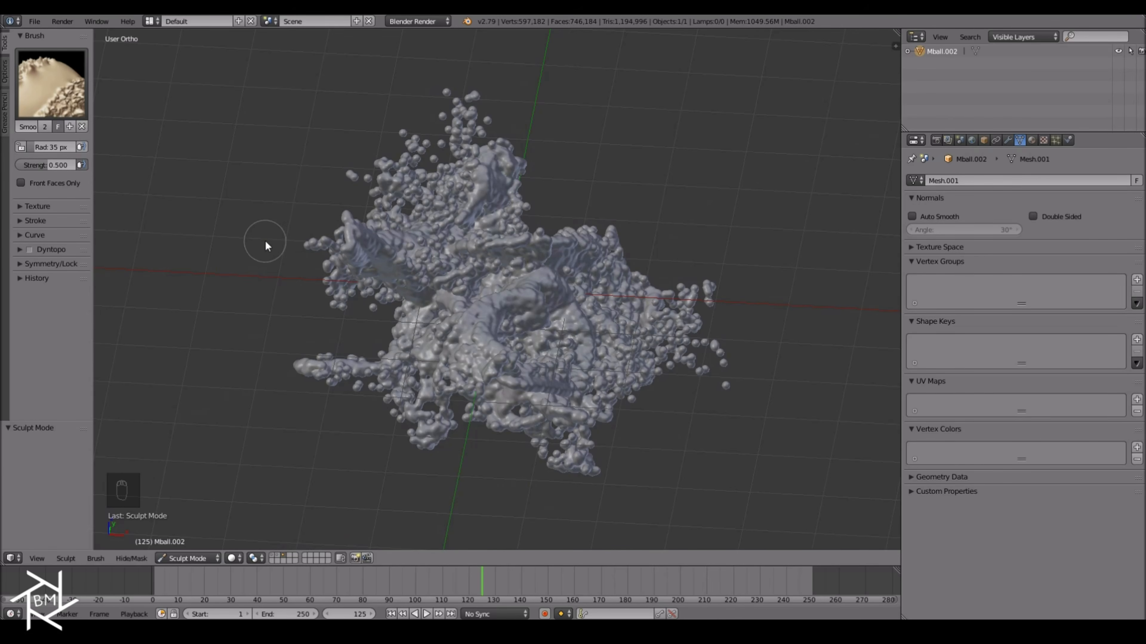
pyautogui.press('f')
pyautogui.click(318, 274)
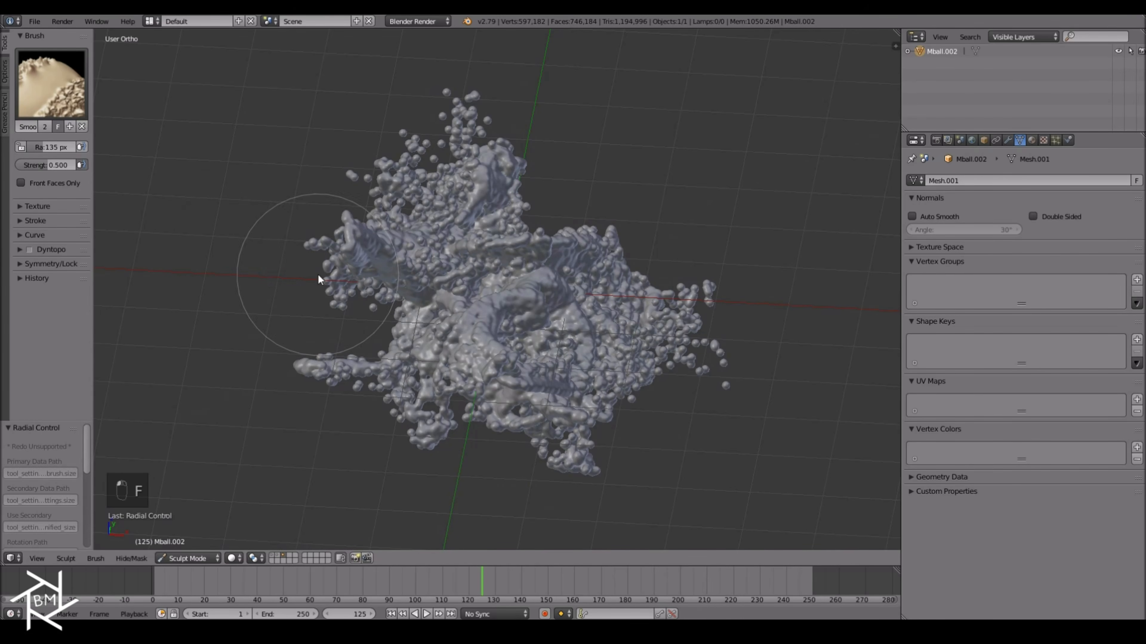
pyautogui.press('f')
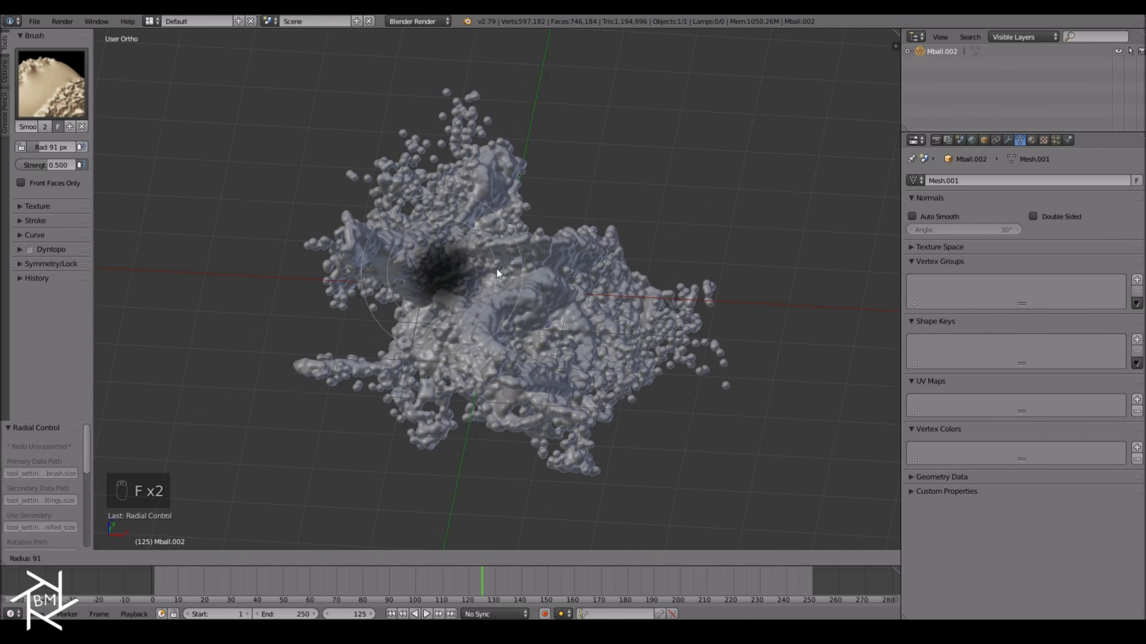
pyautogui.click(497, 268)
# Smooth the bumpy particle surface around the protruding arm and the central body of Mball.002.
pyautogui.moveTo(550, 328); pyautogui.dragTo(579, 361, button='middle')
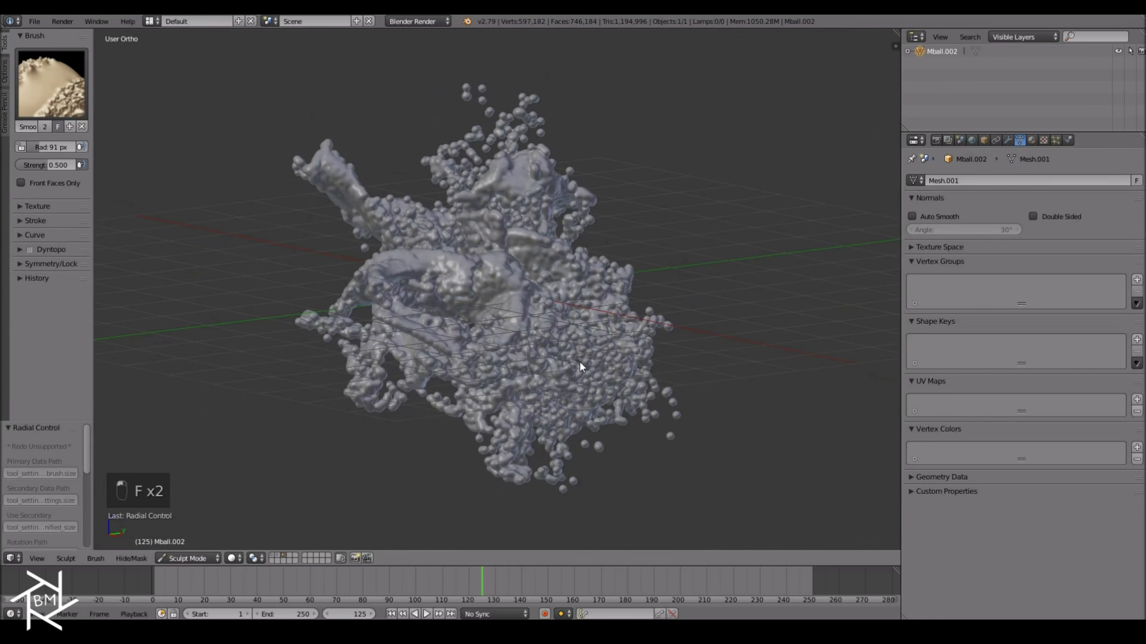
pyautogui.moveTo(448, 356); pyautogui.dragTo(520, 368, button='middle')
pyautogui.moveTo(415, 283)
pyautogui.mouseDown()
pyautogui.moveTo(375, 255)
pyautogui.moveTo(409, 276)
pyautogui.mouseUp()
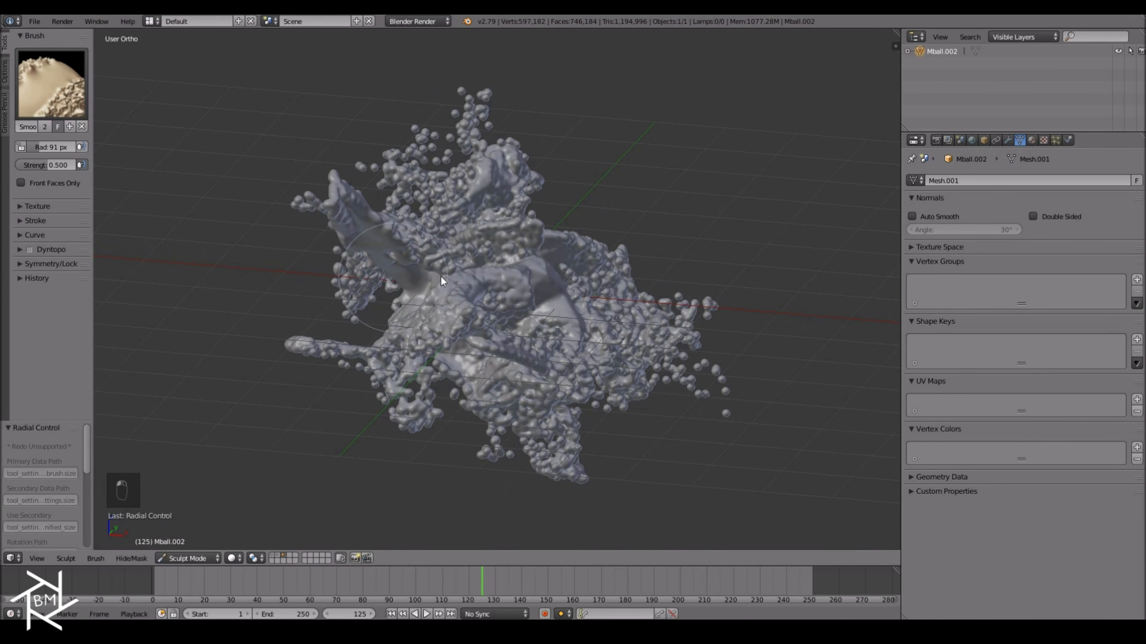
pyautogui.moveTo(409, 276); pyautogui.dragTo(408, 271, button='middle')
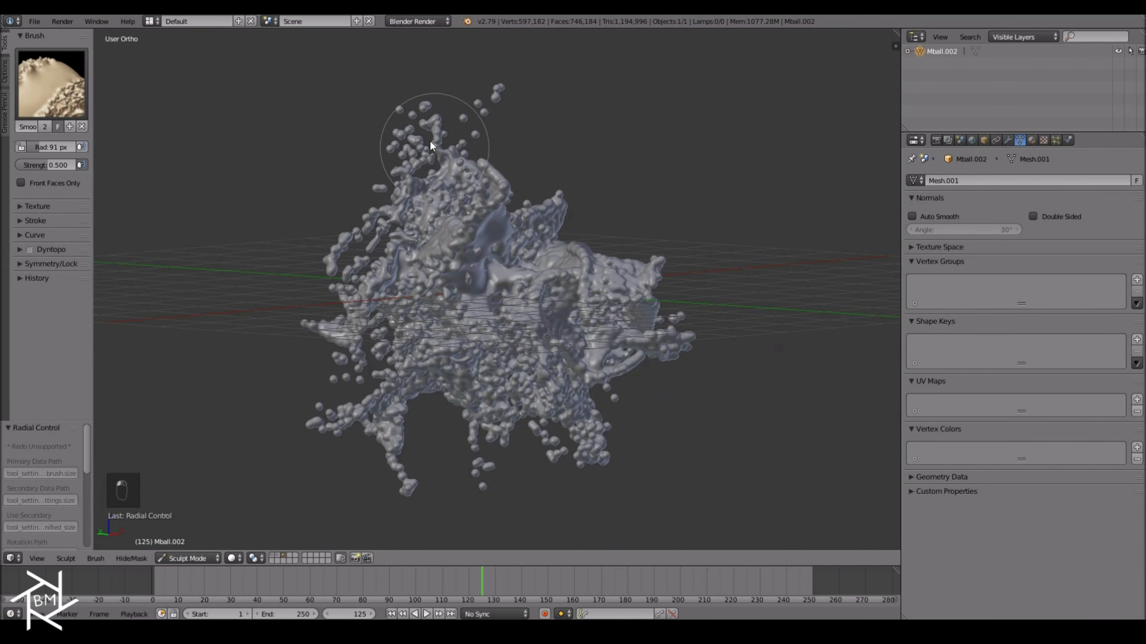
pyautogui.moveTo(368, 421)
pyautogui.mouseDown()
pyautogui.moveTo(465, 333)
pyautogui.moveTo(550, 342)
pyautogui.moveTo(596, 422)
pyautogui.moveTo(470, 384)
pyautogui.moveTo(435, 399)
pyautogui.moveTo(454, 322)
pyautogui.moveTo(439, 316)
pyautogui.mouseUp()
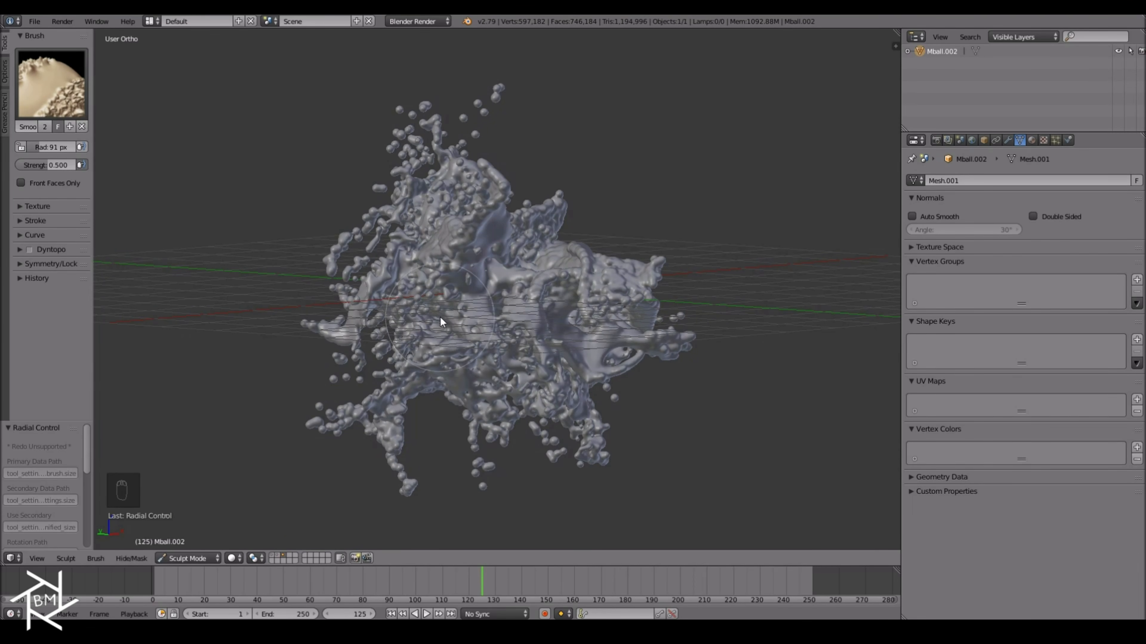
# Hide the tool shelf and smooth the clustered droplets across Mball.002 at closer range, working from several angles.
pyautogui.press('n')
pyautogui.press('n')
pyautogui.press('t')
pyautogui.scroll(3, 397, 267)
pyautogui.keyDown('shift'); pyautogui.moveTo(549, 226); pyautogui.dragTo(501, 79, button='middle'); pyautogui.keyUp('shift')
pyautogui.moveTo(582, 440)
pyautogui.mouseDown()
pyautogui.moveTo(346, 447)
pyautogui.moveTo(217, 533)
pyautogui.moveTo(228, 434)
pyautogui.mouseUp()
pyautogui.moveTo(227, 434); pyautogui.dragTo(310, 366, button='middle')
pyautogui.moveTo(309, 366); pyautogui.dragTo(227, 315)
pyautogui.moveTo(228, 315)
pyautogui.mouseDown(button='middle')
pyautogui.moveTo(253, 280)
pyautogui.moveTo(207, 240)
pyautogui.mouseUp(button='middle')
pyautogui.moveTo(207, 239)
pyautogui.mouseDown()
pyautogui.moveTo(148, 330)
pyautogui.moveTo(307, 200)
pyautogui.mouseUp()
pyautogui.moveTo(307, 199); pyautogui.dragTo(396, 190, button='middle')
pyautogui.moveTo(396, 189); pyautogui.dragTo(601, 226)
# Resize the Smooth brush and smooth the bumpy upper side and body of Mball.002.
pyautogui.press('f')
pyautogui.click(628, 221)
pyautogui.moveTo(722, 203); pyautogui.dragTo(677, 158)
pyautogui.moveTo(676, 158); pyautogui.dragTo(582, 224, button='middle')
pyautogui.moveTo(582, 225)
pyautogui.mouseDown()
pyautogui.moveTo(619, 161)
pyautogui.moveTo(593, 151)
pyautogui.mouseUp()
pyautogui.moveTo(593, 151)
pyautogui.keyDown('shift'); pyautogui.mouseDown(button='middle')
pyautogui.moveTo(583, 237)
pyautogui.moveTo(550, 314)
pyautogui.mouseUp(button='middle'); pyautogui.keyUp('shift')
pyautogui.moveTo(630, 190)
pyautogui.mouseDown()
pyautogui.moveTo(452, 197)
pyautogui.moveTo(261, 451)
pyautogui.mouseUp()
# Smooth the remaining lumpy arms, holes and underside of Mball.002 from several angles.
pyautogui.moveTo(261, 451); pyautogui.dragTo(326, 301, button='middle')
pyautogui.moveTo(326, 301)
pyautogui.mouseDown()
pyautogui.moveTo(274, 295)
pyautogui.moveTo(319, 406)
pyautogui.mouseUp()
pyautogui.moveTo(356, 447)
pyautogui.keyDown('shift'); pyautogui.mouseDown(button='middle')
pyautogui.moveTo(439, 287)
pyautogui.moveTo(402, 176)
pyautogui.mouseUp(button='middle'); pyautogui.keyUp('shift')
pyautogui.moveTo(401, 176)
pyautogui.mouseDown()
pyautogui.moveTo(383, 89)
pyautogui.moveTo(361, 351)
pyautogui.mouseUp()
pyautogui.moveTo(361, 355)
pyautogui.mouseDown(button='middle')
pyautogui.moveTo(542, 307)
pyautogui.moveTo(452, 175)
pyautogui.mouseUp(button='middle')
pyautogui.moveTo(691, 471)
pyautogui.mouseDown()
pyautogui.moveTo(409, 468)
pyautogui.moveTo(295, 358)
pyautogui.mouseUp()
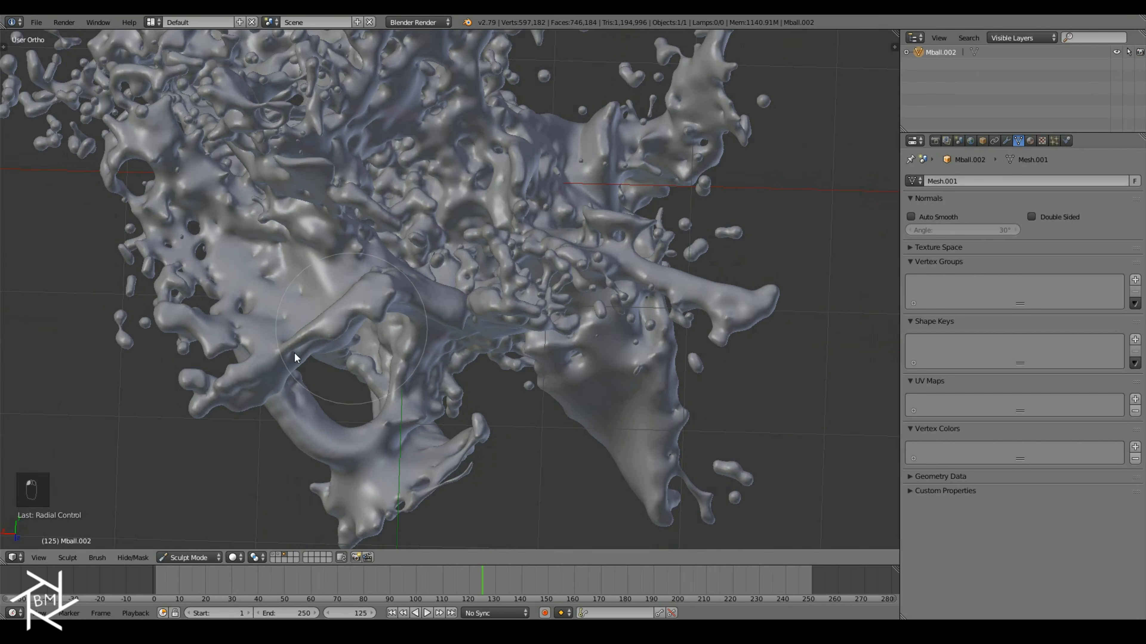
pyautogui.moveTo(524, 274)
pyautogui.mouseDown(button='middle')
pyautogui.moveTo(652, 167)
pyautogui.moveTo(586, 226)
pyautogui.moveTo(512, 194)
pyautogui.moveTo(208, 185)
pyautogui.moveTo(429, 316)
pyautogui.moveTo(507, 173)
pyautogui.moveTo(614, 332)
pyautogui.moveTo(448, 312)
pyautogui.moveTo(582, 257)
pyautogui.moveTo(559, 249)
pyautogui.moveTo(659, 397)
pyautogui.moveTo(682, 412)
pyautogui.moveTo(578, 308)
pyautogui.moveTo(557, 397)
pyautogui.moveTo(533, 353)
pyautogui.moveTo(680, 307)
pyautogui.moveTo(511, 397)
pyautogui.moveTo(318, 167)
pyautogui.moveTo(414, 312)
pyautogui.moveTo(460, 294)
pyautogui.moveTo(301, 225)
pyautogui.mouseUp(button='middle')
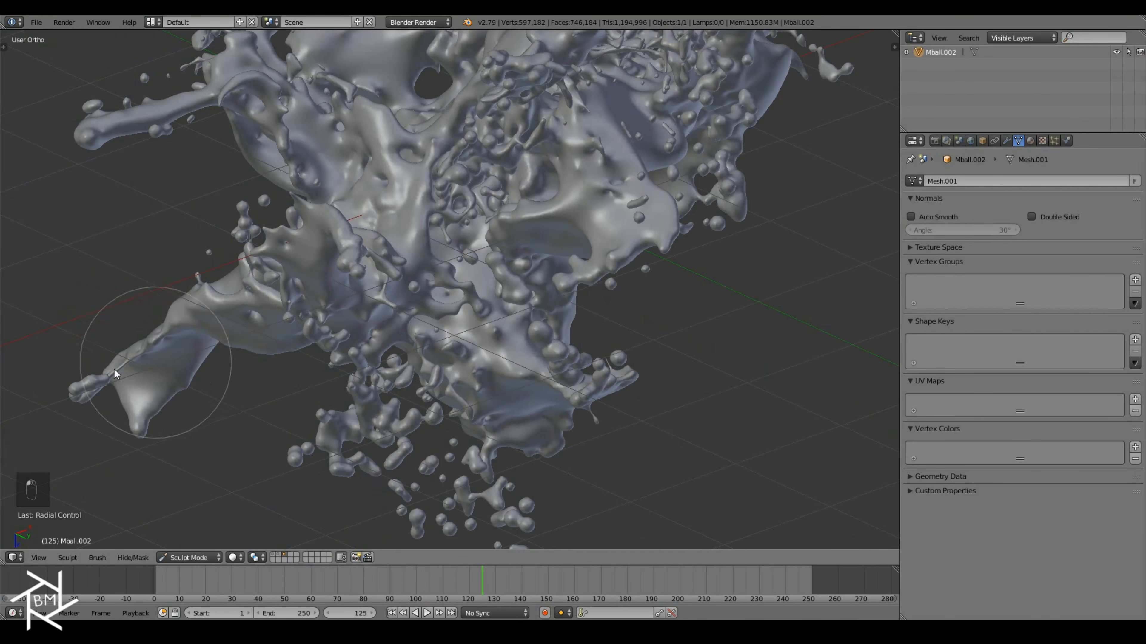
pyautogui.moveTo(161, 361); pyautogui.dragTo(417, 226, button='middle')
pyautogui.moveTo(236, 327); pyautogui.dragTo(552, 428, button='middle')
# Check Mball.002 from the front, return it to Object Mode and save over the existing file.
pyautogui.press('KP_1')
pyautogui.scroll(-5, 593, 269)
pyautogui.scroll(7, 553, 428)
pyautogui.scroll(-8, 345, 302)
pyautogui.click(189, 557)
pyautogui.click(185, 544)
pyautogui.hotkey('ctrl', 's')
pyautogui.click(670, 383)
# Switch to the first layer, enter Sculpt Mode on Mball.001 and smooth its front side.
pyautogui.moveTo(799, 461); pyautogui.dragTo(703, 408, button='middle')
pyautogui.press('KP_1')
pyautogui.click(368, 554)
pyautogui.click(940, 51)
pyautogui.click(173, 558)
pyautogui.click(171, 519)
pyautogui.moveTo(698, 424)
pyautogui.mouseDown()
pyautogui.moveTo(384, 460)
pyautogui.moveTo(519, 90)
pyautogui.moveTo(496, 181)
pyautogui.moveTo(379, 372)
pyautogui.mouseUp()
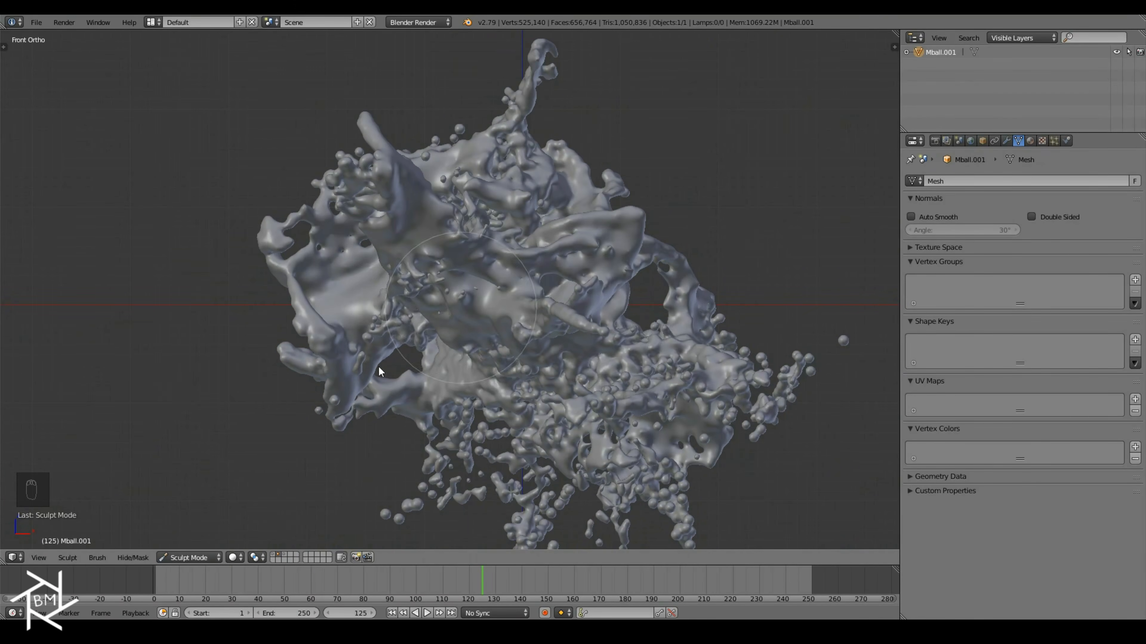
# Smooth Mball.001 from the right, back, left, top and bottom orthographic views.
pyautogui.press('KP_3')
pyautogui.moveTo(586, 276)
pyautogui.mouseDown()
pyautogui.moveTo(366, 389)
pyautogui.moveTo(592, 435)
pyautogui.moveTo(432, 384)
pyautogui.moveTo(499, 111)
pyautogui.mouseUp()
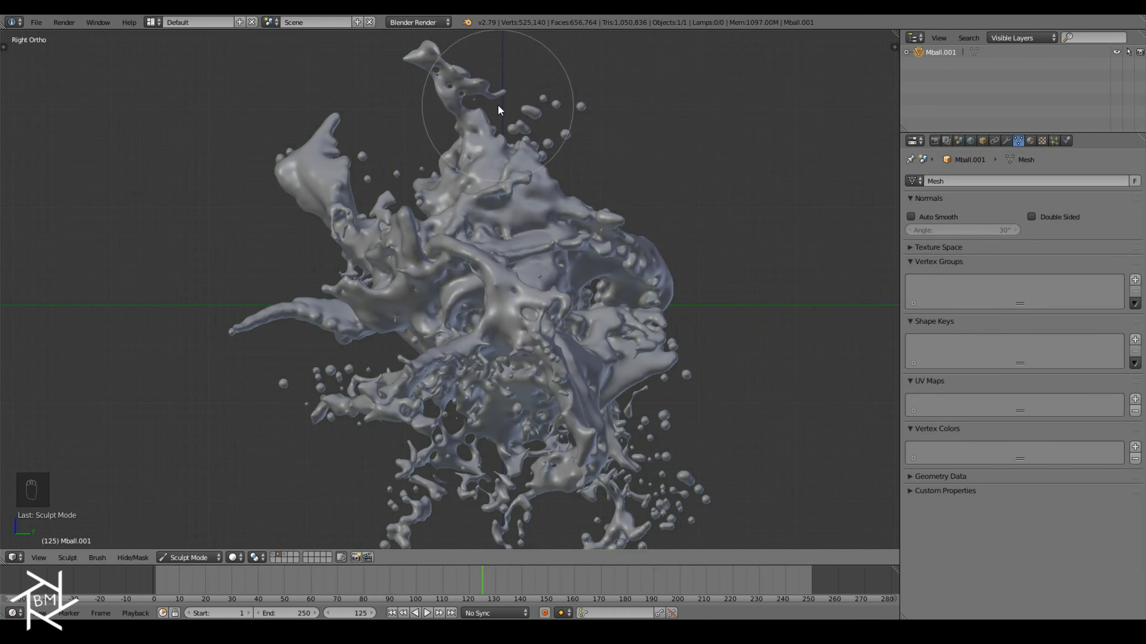
pyautogui.press('ctrl+KP_1')
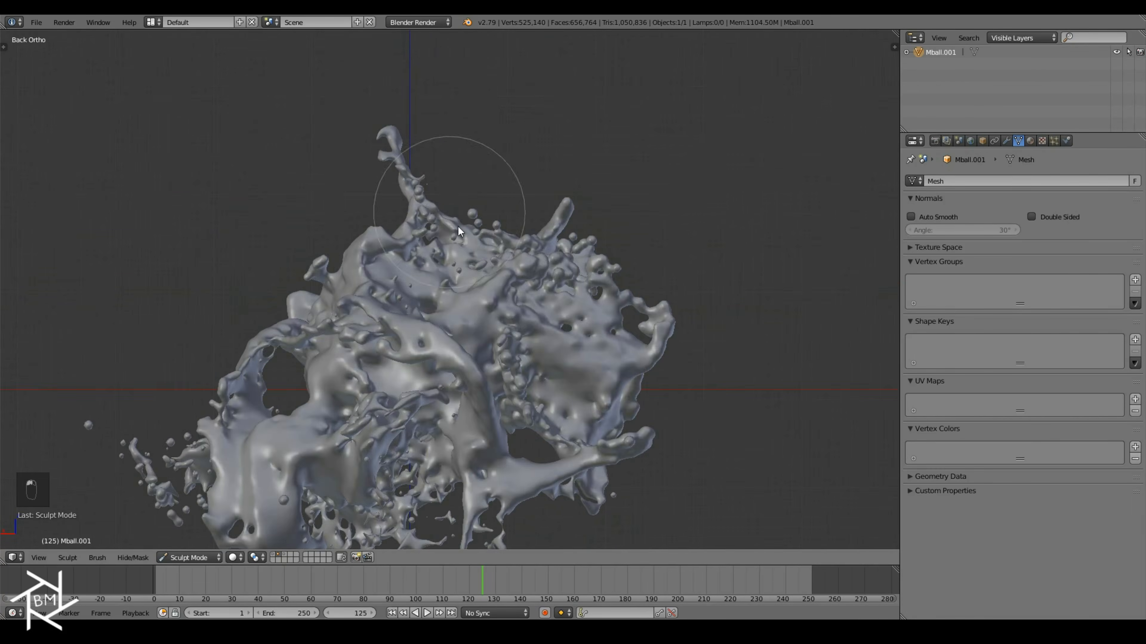
pyautogui.press('ctrl+KP_3')
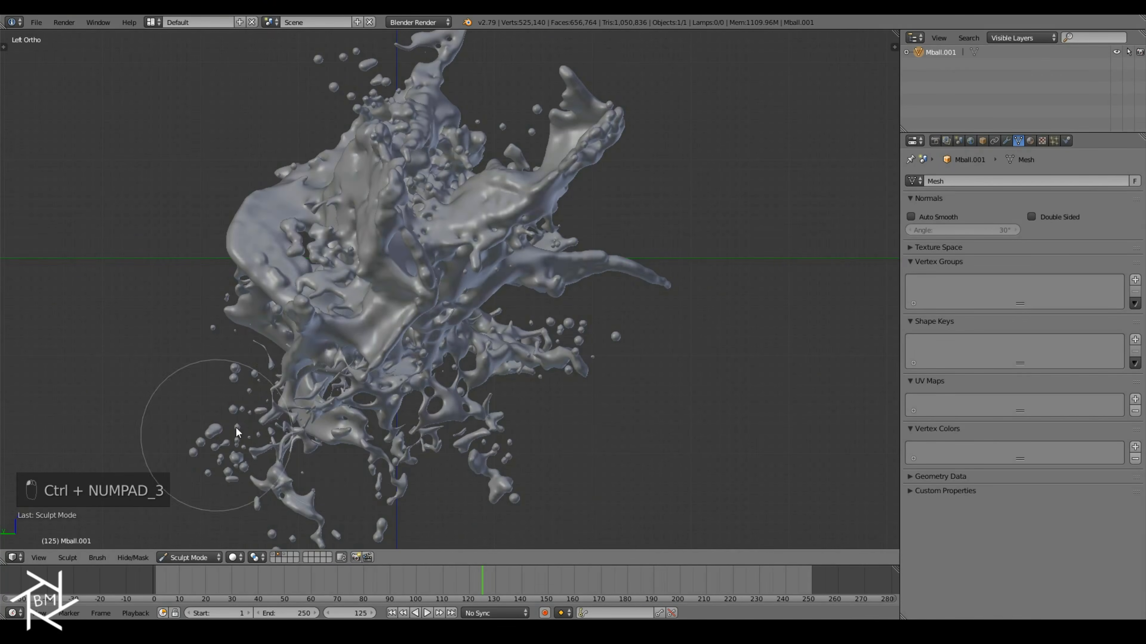
pyautogui.press('KP_7')
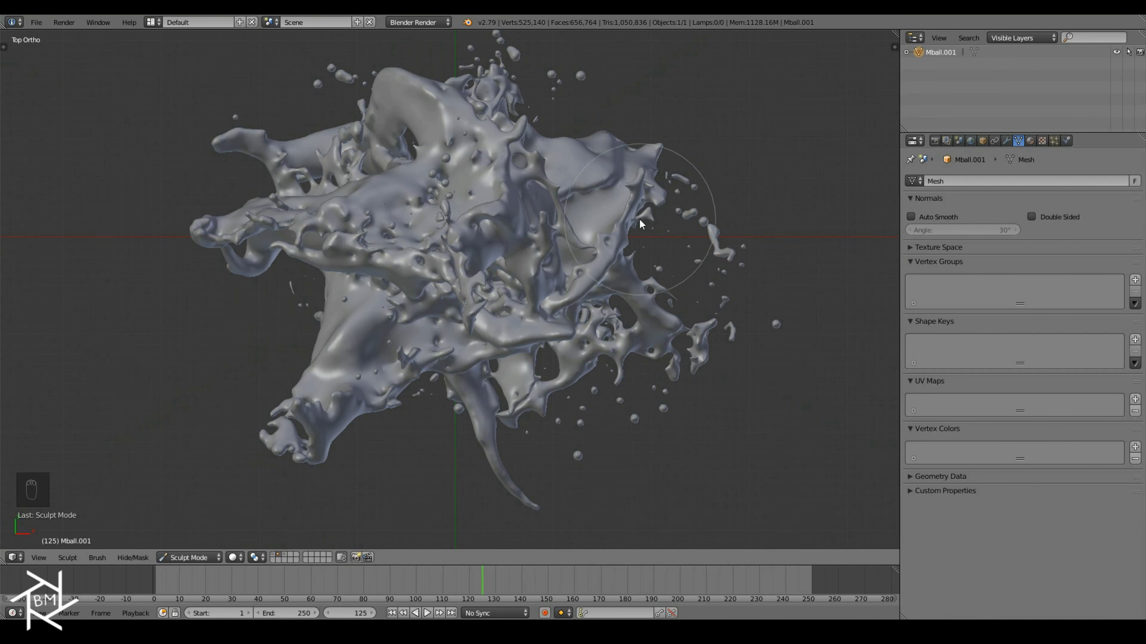
pyautogui.press('ctrl+KP_7')
# Examine the smoothed surface of Mball.001 up close from several angles and from the front.
pyautogui.press('KP_1')
pyautogui.moveTo(502, 299); pyautogui.dragTo(472, 365, button='middle')
pyautogui.scroll(3, 337, 206)
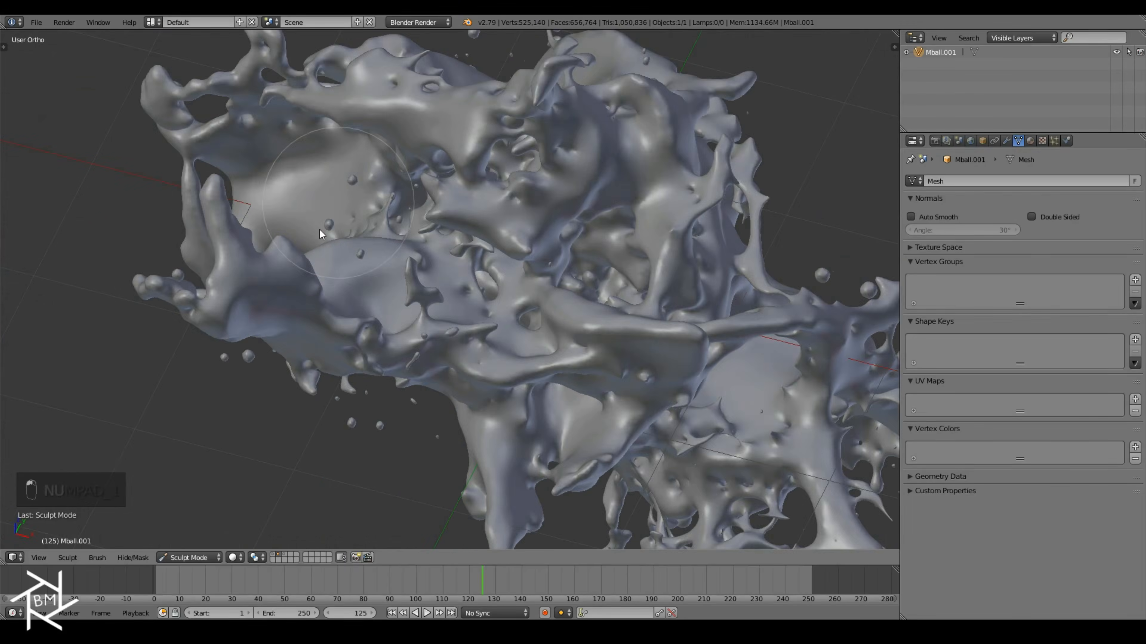
pyautogui.moveTo(338, 206); pyautogui.dragTo(511, 236, button='middle')
pyautogui.scroll(4, 506, 215)
pyautogui.scroll(-4, 549, 89)
pyautogui.moveTo(549, 90); pyautogui.dragTo(430, 302, button='middle')
pyautogui.press('KP_1')
pyautogui.scroll(-5, 188, 548)
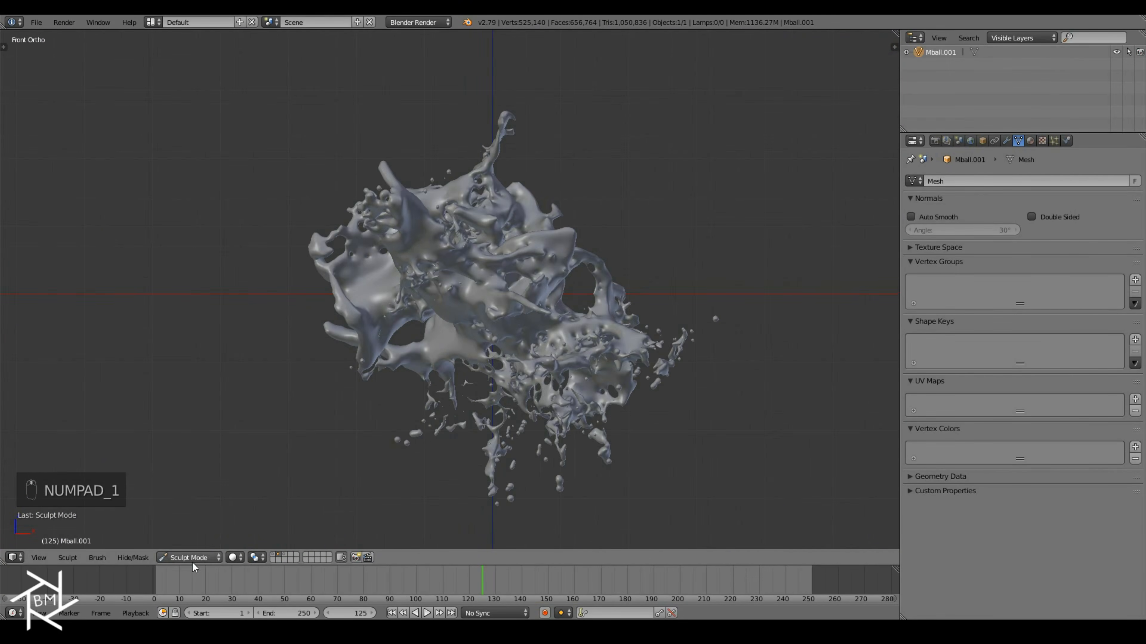
# Return Mball.001 to Object Mode and save the file.
pyautogui.click(189, 557)
pyautogui.click(188, 543)
pyautogui.hotkey('ctrl', 's')
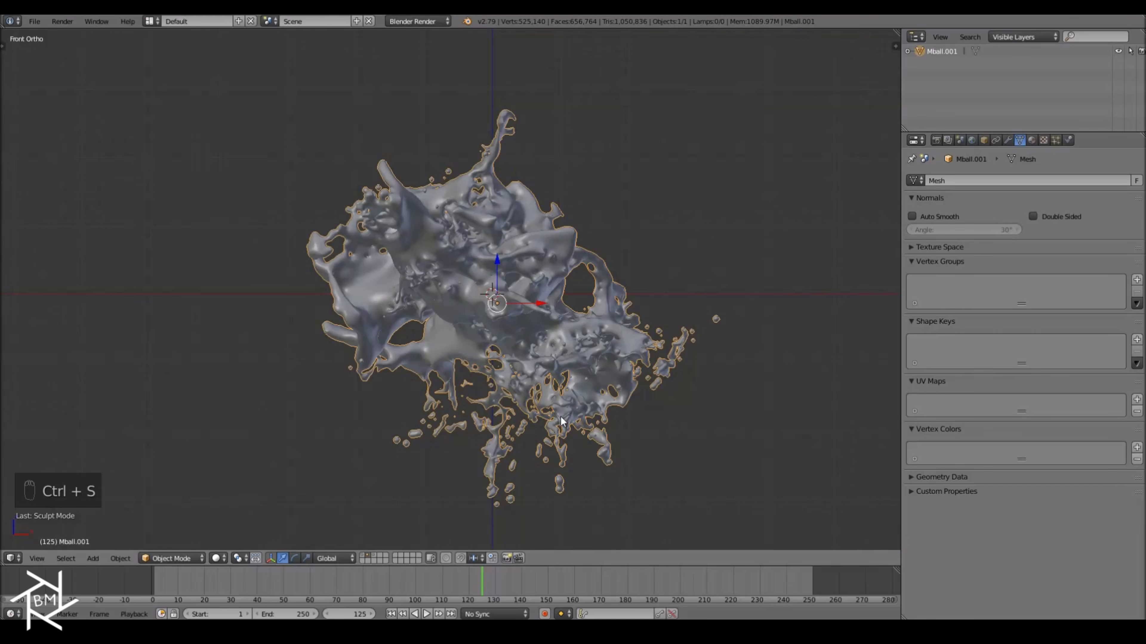
# Compare the fluid meshes on the first two layers and examine the loose droplets around Mball.001.
pyautogui.click(375, 553)
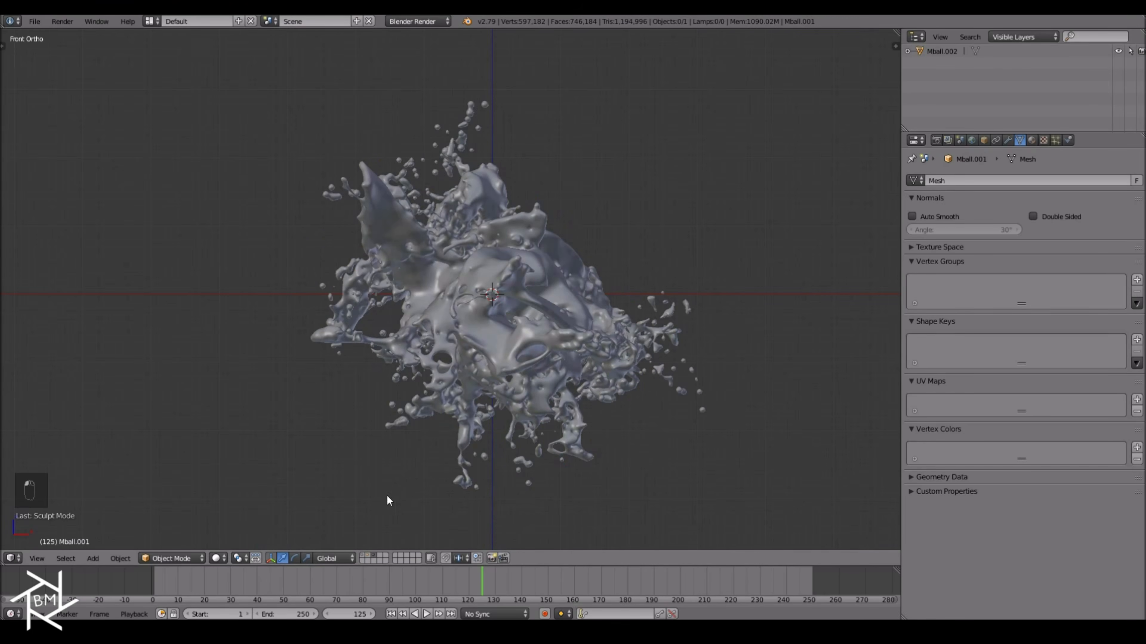
pyautogui.click(368, 555)
pyautogui.moveTo(502, 341); pyautogui.dragTo(654, 371, button='middle')
pyautogui.moveTo(530, 329); pyautogui.dragTo(598, 346, button='middle')
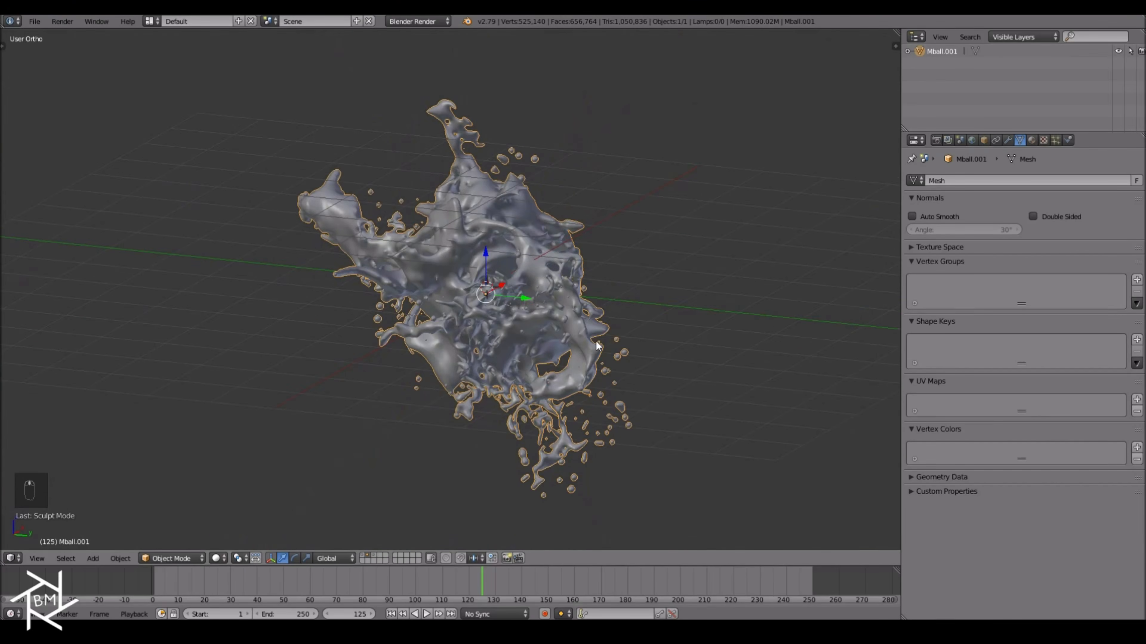
pyautogui.moveTo(487, 324); pyautogui.dragTo(486, 239, button='middle')
pyautogui.moveTo(428, 291); pyautogui.dragTo(475, 328, button='middle')
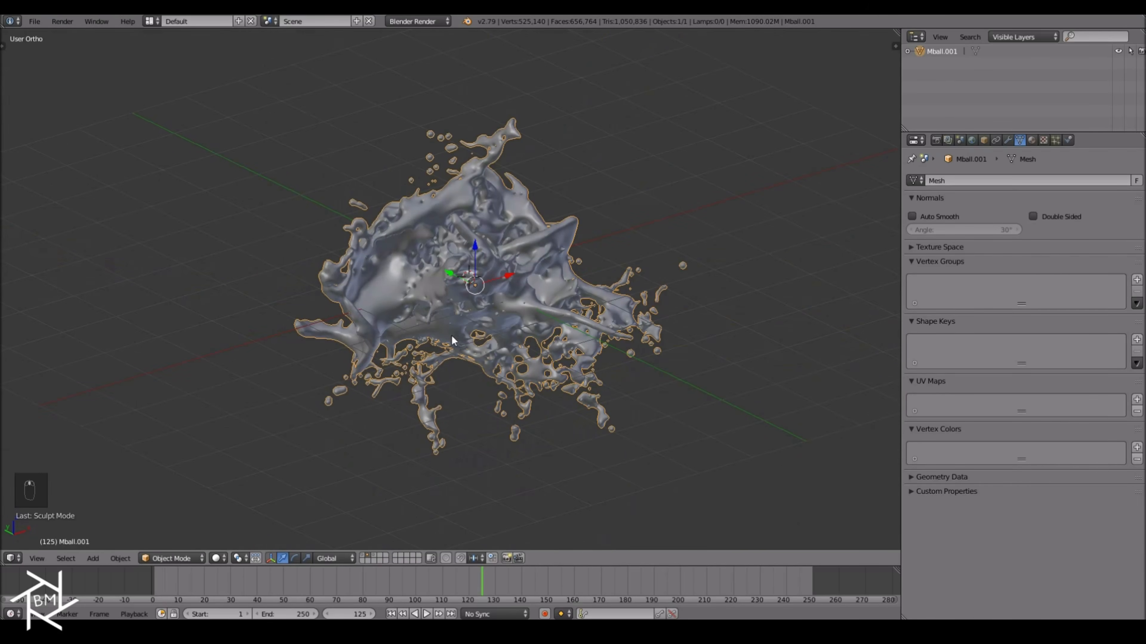
pyautogui.scroll(3, 595, 364)
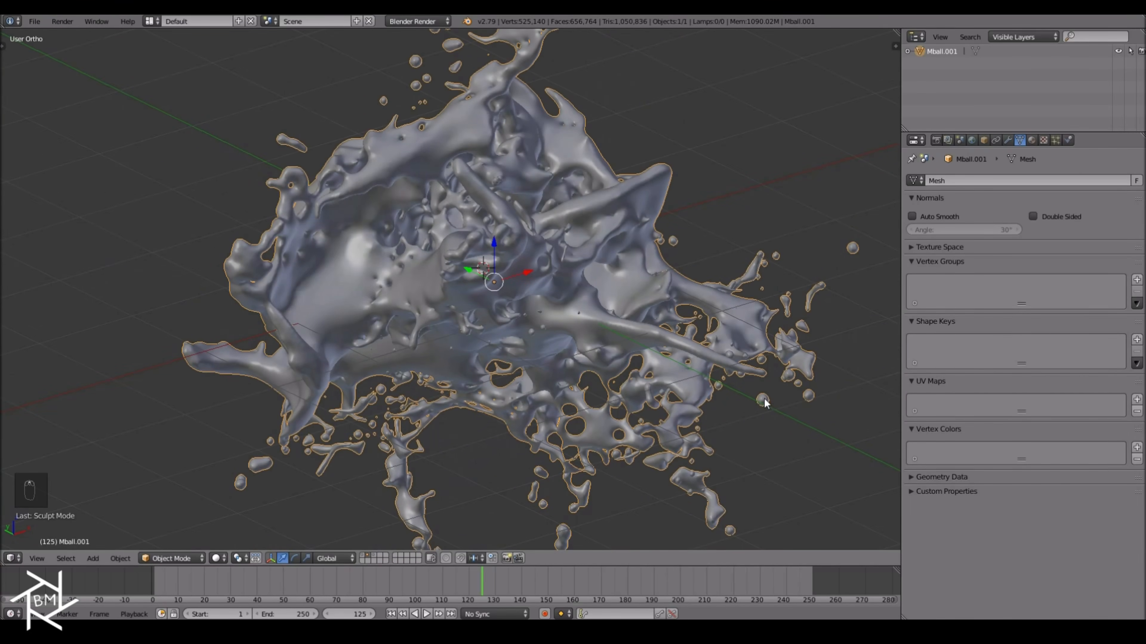
# In Edit Mode on Mball.001, select the main fluid body through its linked geometry and hide it.
pyautogui.press('Tab')
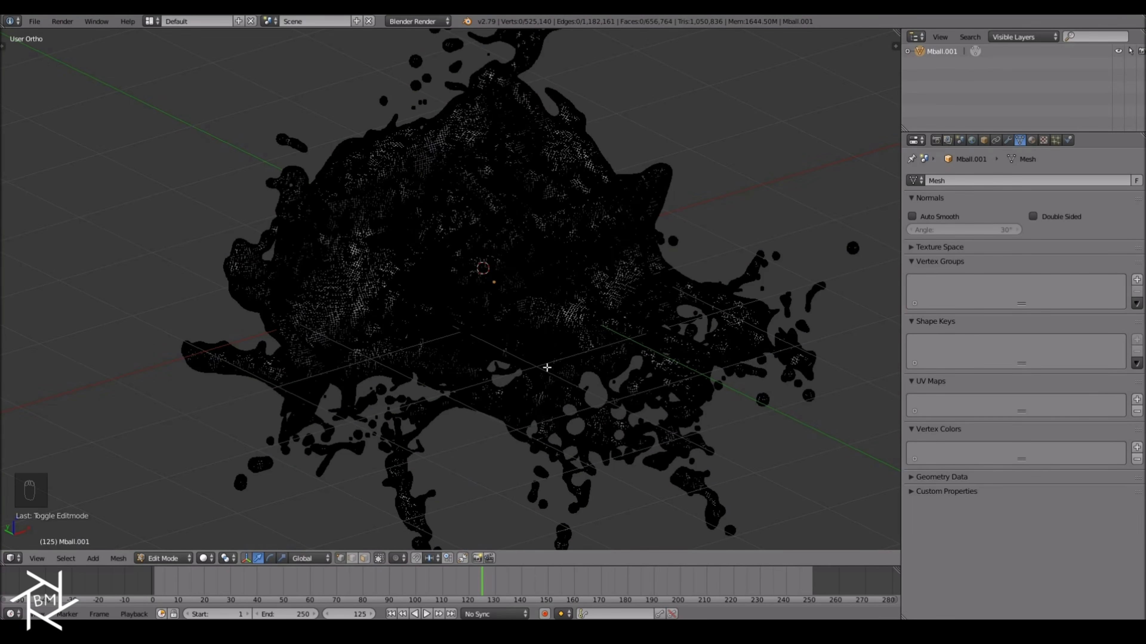
pyautogui.scroll(-3, 432, 322)
pyautogui.scroll(3, 439, 273)
pyautogui.rightClick(352, 249)
pyautogui.hotkey('ctrl', 'l')
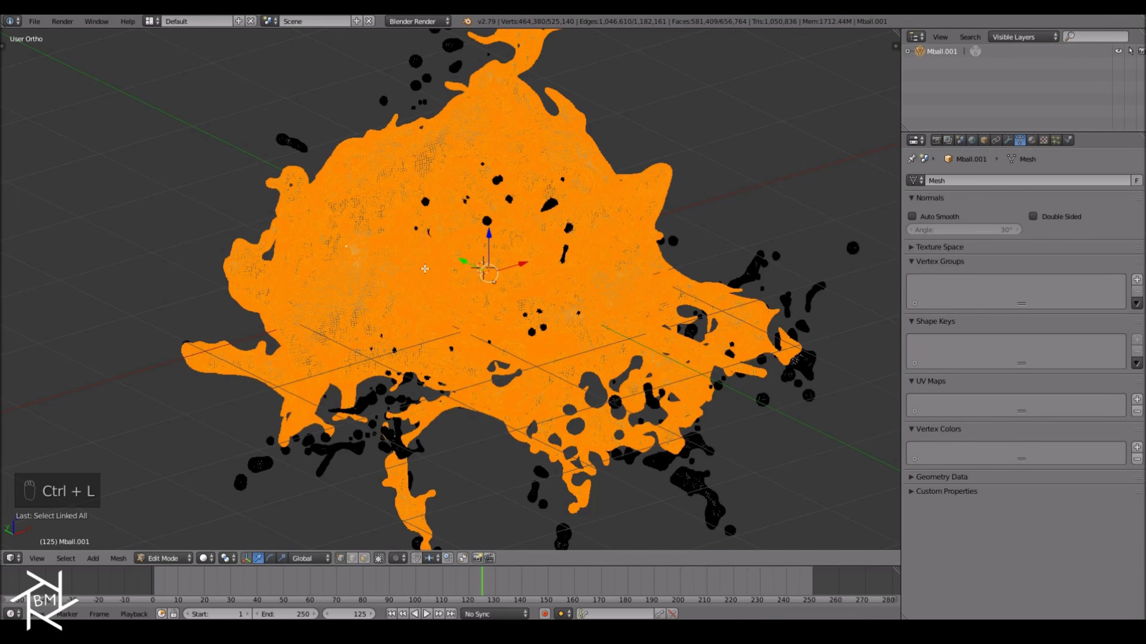
pyautogui.press('h')
# Start a multi-vertex selection with one vertex on each of the largest elongated detached pieces of Mball.001.
pyautogui.moveTo(508, 371); pyautogui.dragTo(322, 233, button='middle')
pyautogui.rightClick(386, 199)
pyautogui.keyDown('shift'); pyautogui.rightClick(433, 420); pyautogui.keyUp('shift')
pyautogui.keyDown('shift'); pyautogui.rightClick(711, 502); pyautogui.keyUp('shift')
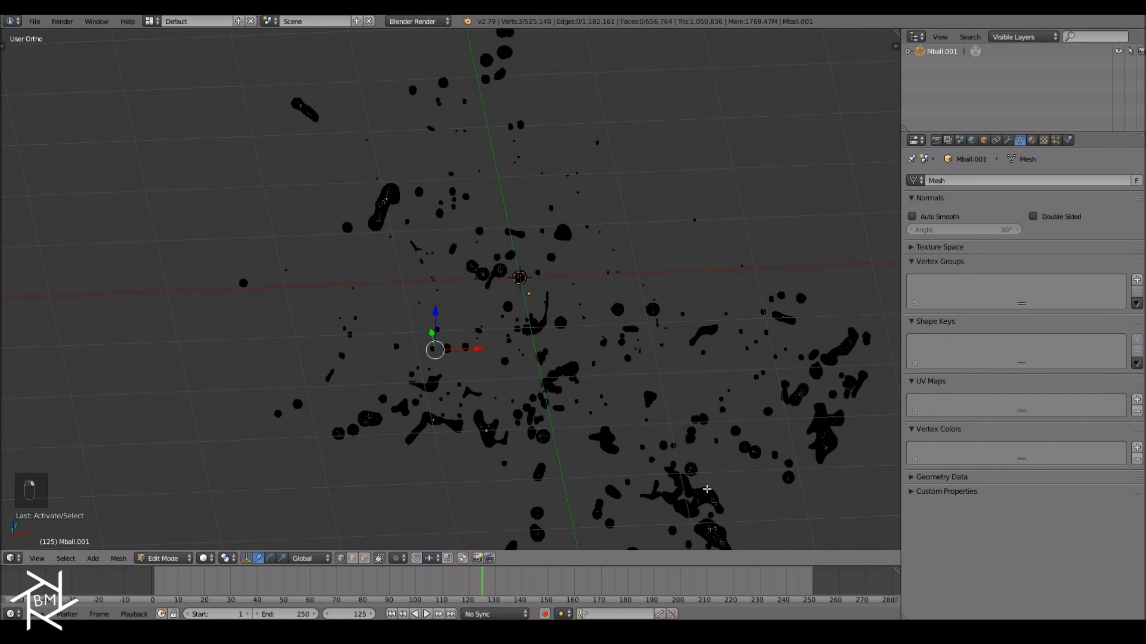
pyautogui.keyDown('shift'); pyautogui.moveTo(652, 389); pyautogui.dragTo(580, 290, button='middle'); pyautogui.keyUp('shift')
pyautogui.keyDown('shift'); pyautogui.rightClick(756, 334); pyautogui.keyUp('shift')
pyautogui.keyDown('shift'); pyautogui.rightClick(775, 255); pyautogui.keyUp('shift')
pyautogui.keyDown('shift'); pyautogui.rightClick(710, 219); pyautogui.keyUp('shift')
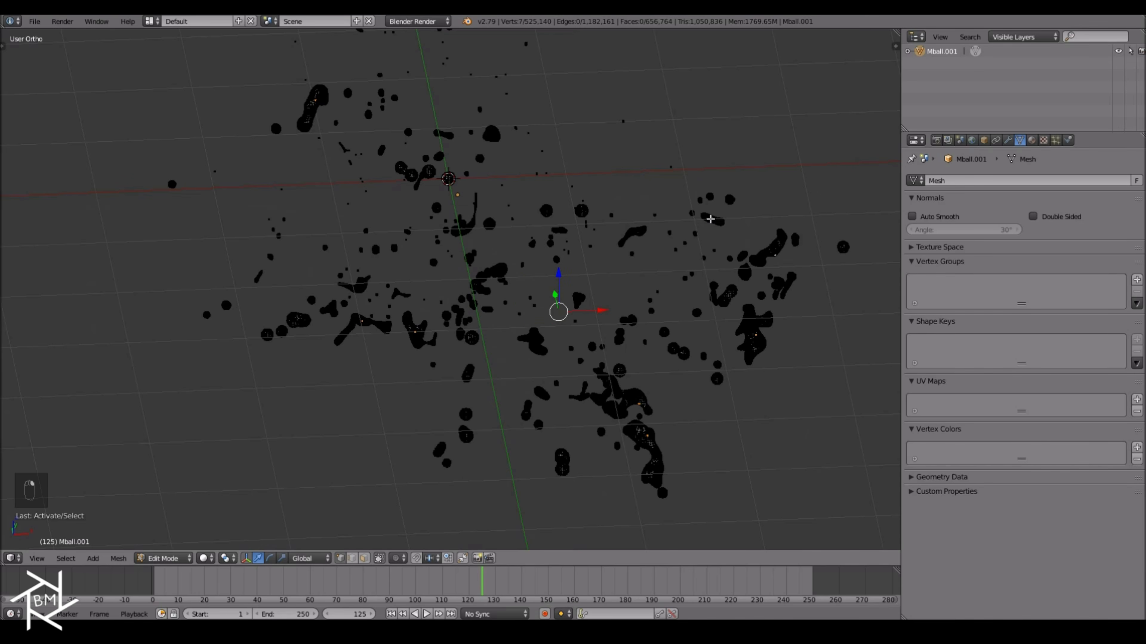
# Add vertices on the medium droplets around the centre and lower edge of Mball.001 to the selection.
pyautogui.keyDown('shift'); pyautogui.rightClick(488, 120); pyautogui.keyUp('shift')
pyautogui.keyDown('shift'); pyautogui.rightClick(276, 136); pyautogui.keyUp('shift')
pyautogui.keyDown('shift'); pyautogui.rightClick(330, 310); pyautogui.keyUp('shift')
pyautogui.keyDown('shift'); pyautogui.rightClick(485, 265); pyautogui.keyUp('shift')
pyautogui.keyDown('shift'); pyautogui.rightClick(570, 210); pyautogui.keyUp('shift')
pyautogui.keyDown('shift'); pyautogui.rightClick(582, 213); pyautogui.keyUp('shift')
pyautogui.keyDown('shift'); pyautogui.rightClick(467, 436); pyautogui.keyUp('shift')
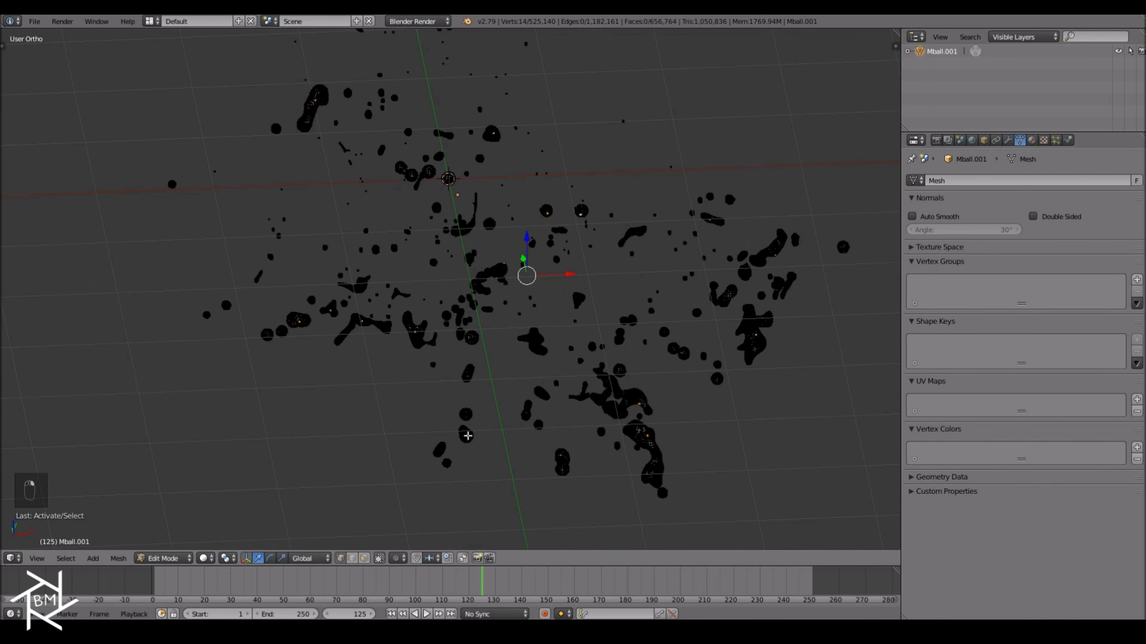
pyautogui.keyDown('shift'); pyautogui.rightClick(439, 452); pyautogui.keyUp('shift')
pyautogui.keyDown('shift'); pyautogui.rightClick(561, 455); pyautogui.keyUp('shift')
# Extend the vertex selection to more detached pieces near the 3D cursor and on the outer side of the splash.
pyautogui.keyDown('shift'); pyautogui.rightClick(709, 300); pyautogui.keyUp('shift')
pyautogui.keyDown('shift'); pyautogui.rightClick(780, 281); pyautogui.keyUp('shift')
pyautogui.keyDown('shift'); pyautogui.rightClick(796, 275); pyautogui.keyUp('shift')
pyautogui.keyDown('shift'); pyautogui.rightClick(792, 277); pyautogui.keyUp('shift')
pyautogui.keyDown('shift'); pyautogui.rightClick(534, 345); pyautogui.keyUp('shift')
pyautogui.keyDown('shift'); pyautogui.rightClick(451, 231); pyautogui.keyUp('shift')
pyautogui.keyDown('shift'); pyautogui.rightClick(400, 167); pyautogui.keyUp('shift')
pyautogui.keyDown('shift'); pyautogui.rightClick(444, 134); pyautogui.keyUp('shift')
pyautogui.keyDown('shift'); pyautogui.rightClick(393, 101); pyautogui.keyUp('shift')
# Add vertices on the uppermost droplet cluster and expand the whole selection to linked geometry.
pyautogui.keyDown('shift'); pyautogui.moveTo(466, 235); pyautogui.dragTo(485, 344, button='middle'); pyautogui.keyUp('shift')
pyautogui.keyDown('shift'); pyautogui.moveTo(467, 145); pyautogui.dragTo(478, 272, button='middle'); pyautogui.keyUp('shift')
pyautogui.keyDown('shift'); pyautogui.rightClick(458, 189); pyautogui.keyUp('shift')
pyautogui.keyDown('shift'); pyautogui.rightClick(457, 174); pyautogui.keyUp('shift')
pyautogui.keyDown('shift'); pyautogui.rightClick(459, 163); pyautogui.keyUp('shift')
pyautogui.keyDown('shift'); pyautogui.rightClick(459, 164); pyautogui.keyUp('shift')
pyautogui.keyDown('shift'); pyautogui.rightClick(445, 197); pyautogui.keyUp('shift')
pyautogui.keyDown('shift'); pyautogui.moveTo(526, 199); pyautogui.dragTo(477, 129, button='middle'); pyautogui.keyUp('shift')
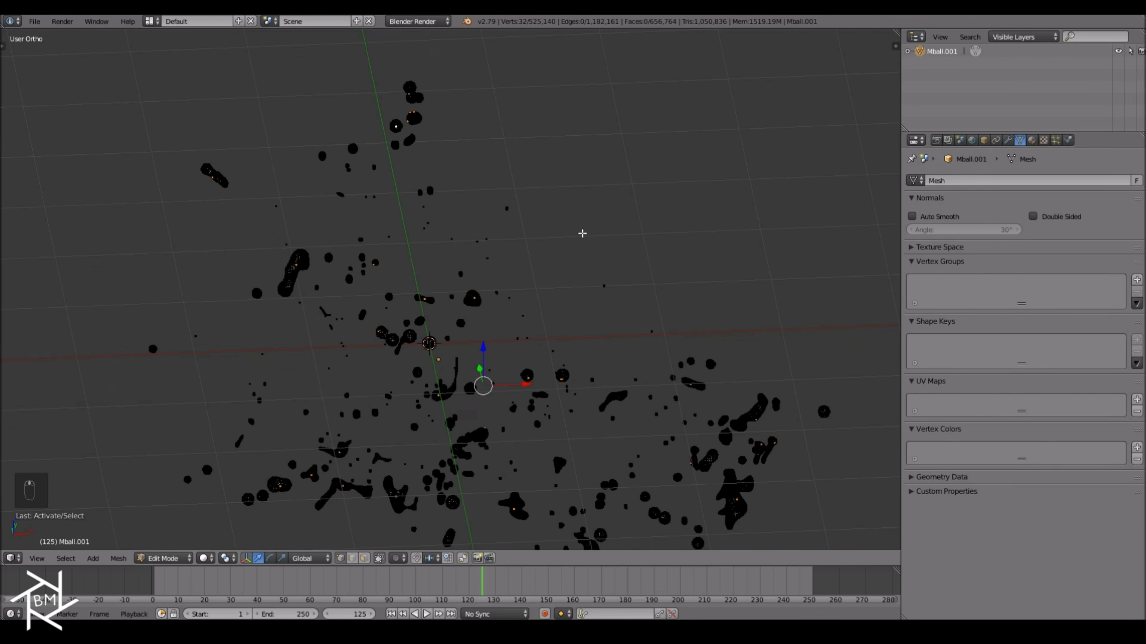
pyautogui.hotkey('ctrl', 'l')
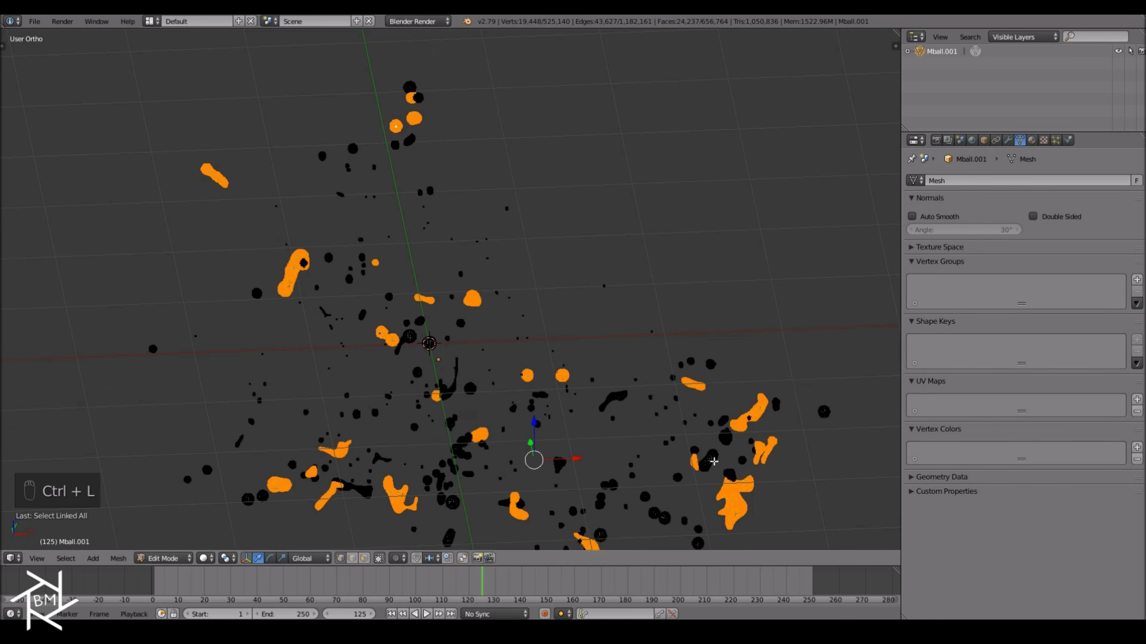
# Add vertices on elongated pieces missed by the linked selection in the lower part of the splash.
pyautogui.keyDown('shift'); pyautogui.rightClick(694, 449); pyautogui.keyUp('shift')
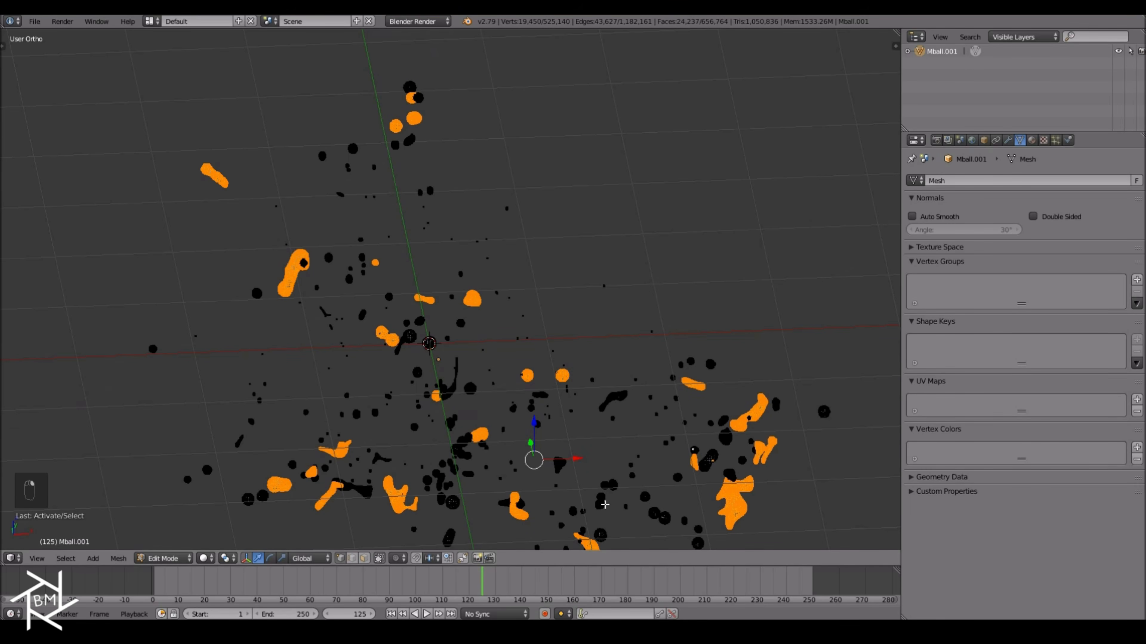
pyautogui.keyDown('shift'); pyautogui.moveTo(497, 408); pyautogui.dragTo(534, 342, button='middle'); pyautogui.keyUp('shift')
pyautogui.keyDown('shift'); pyautogui.rightClick(489, 439); pyautogui.keyUp('shift')
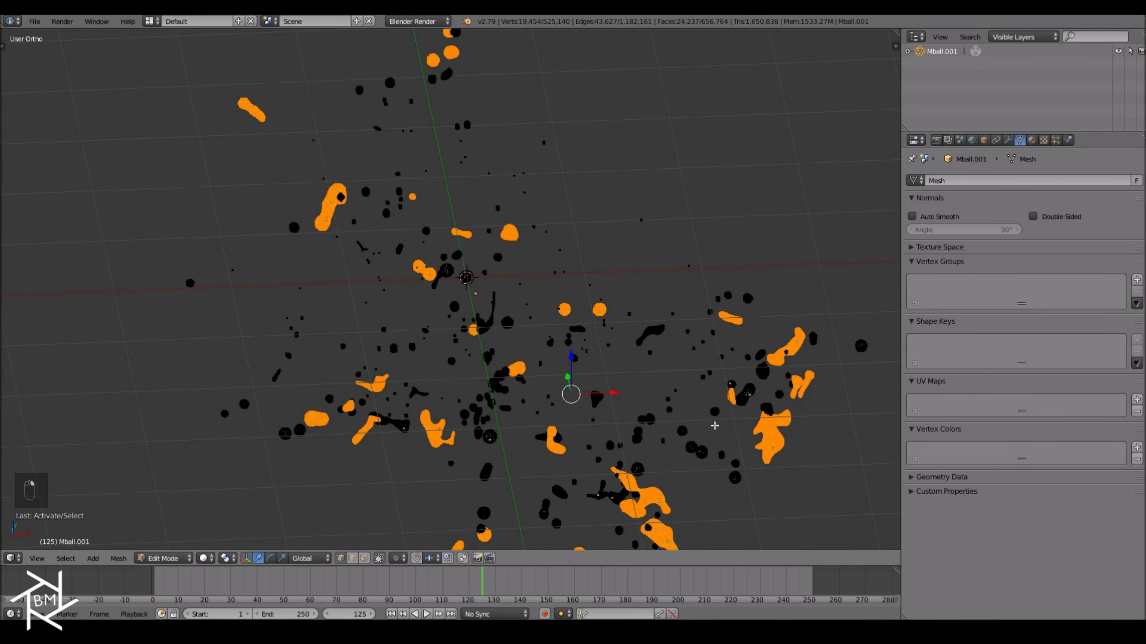
pyautogui.scroll(-7, 715, 425)
pyautogui.scroll(5, 645, 409)
# Circle-select several more scattered droplets, expand the selection to linked geometry and hide these pieces.
pyautogui.press('c')
pyautogui.click(461, 391)
pyautogui.click(597, 317)
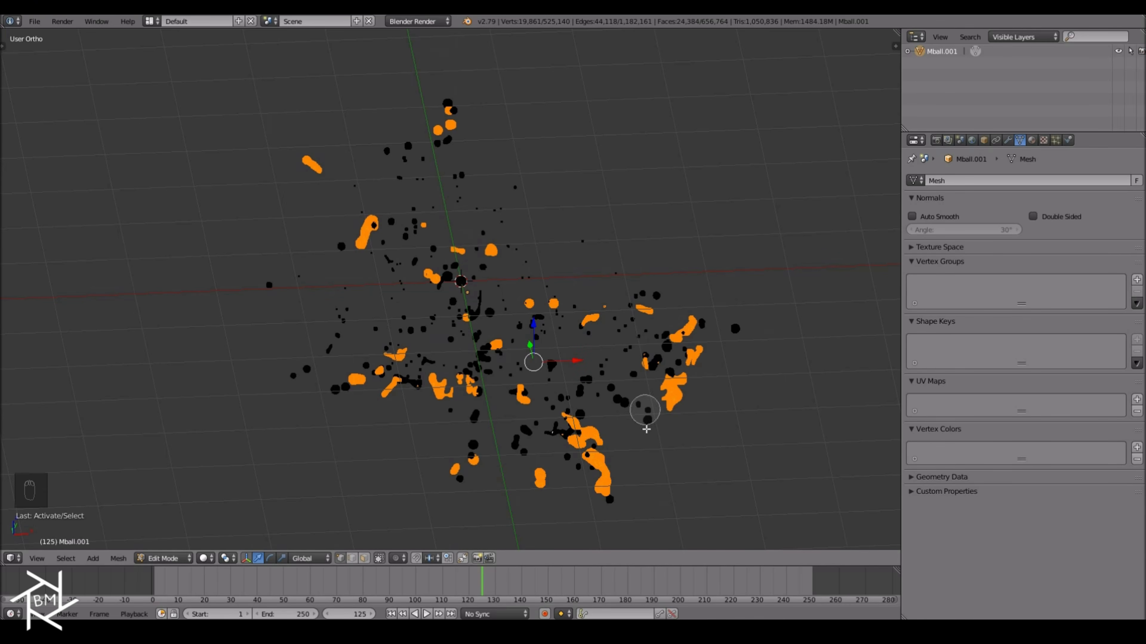
pyautogui.click(619, 401)
pyautogui.click(410, 219)
pyautogui.click(387, 140)
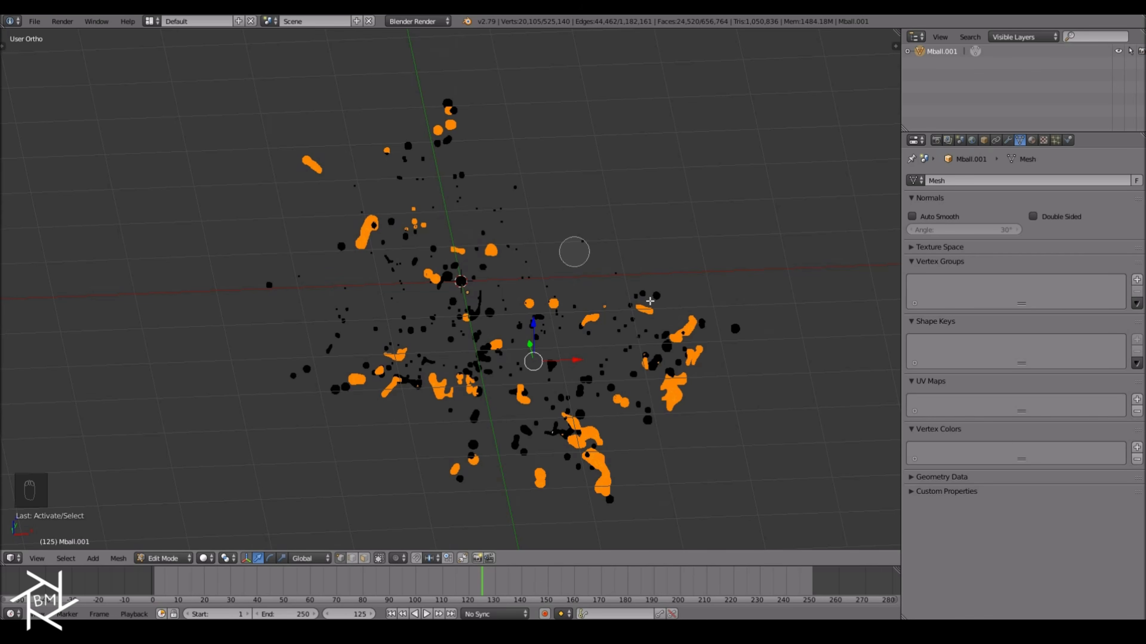
pyautogui.click(749, 319)
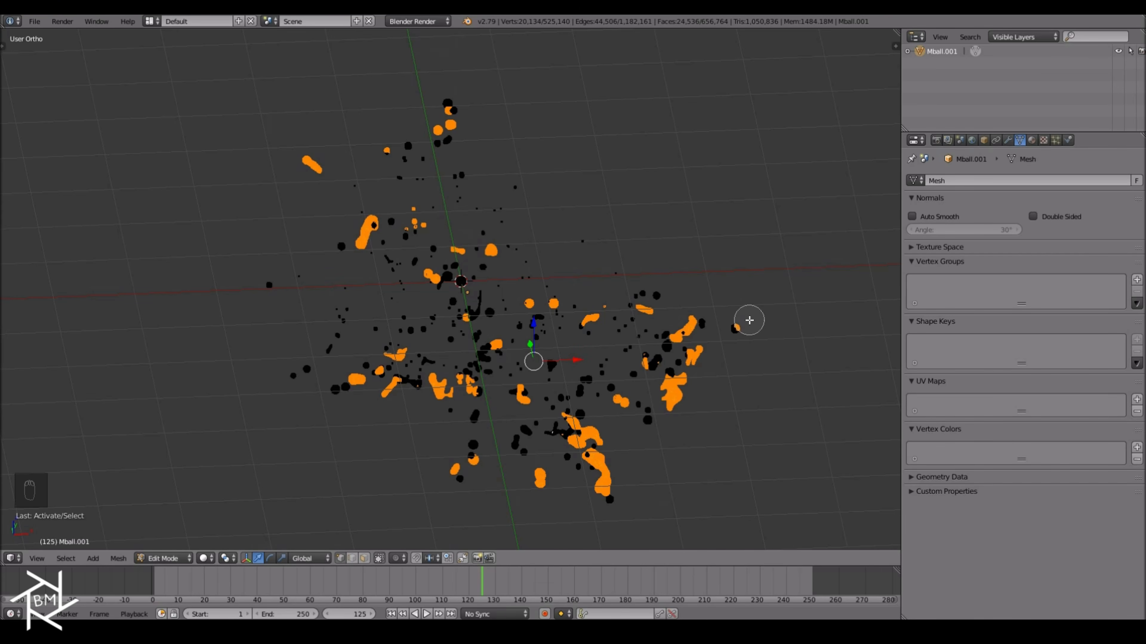
pyautogui.rightClick(763, 360)
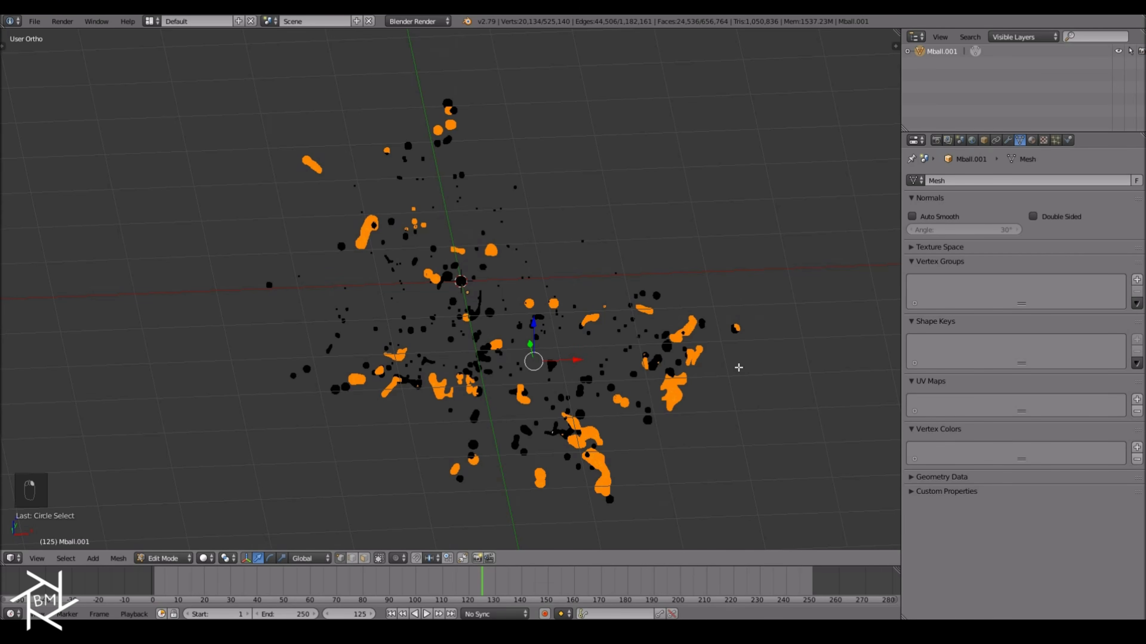
pyautogui.hotkey('ctrl', 'l')
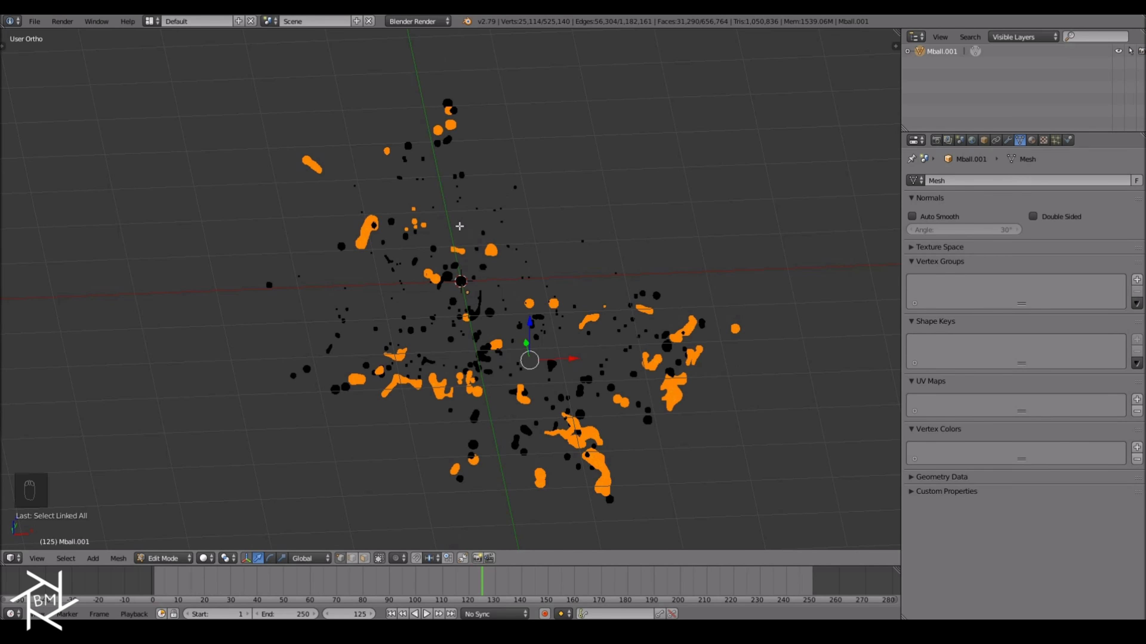
pyautogui.press('h')
# Delete the vertices of all remaining small droplets, reveal the hidden geometry and leave Edit Mode.
pyautogui.moveTo(517, 320); pyautogui.dragTo(468, 297, button='middle')
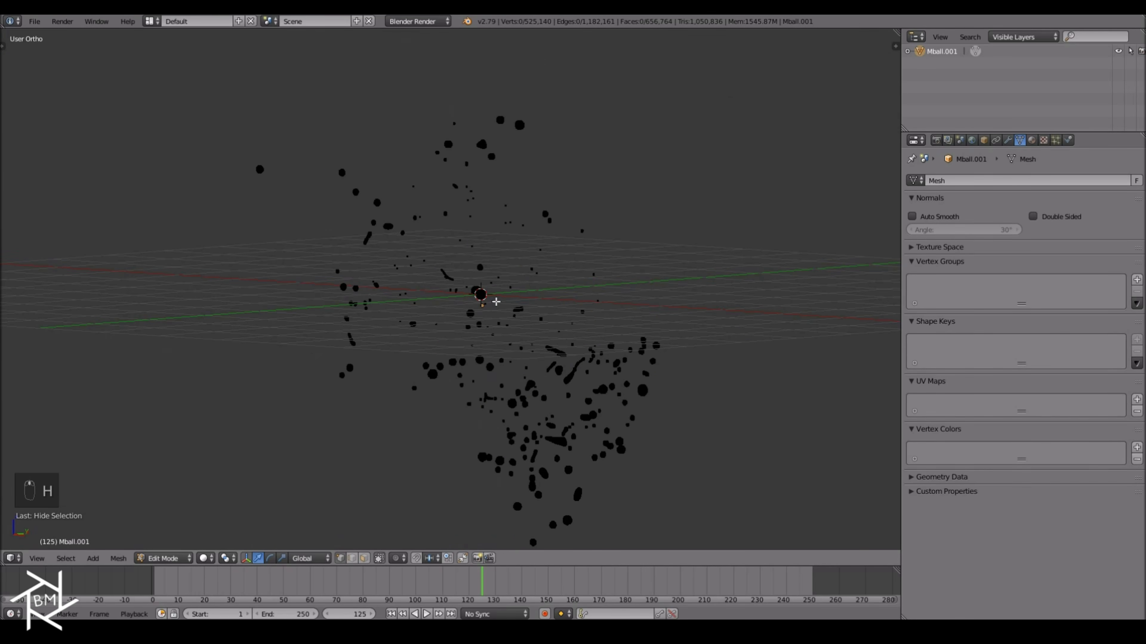
pyautogui.press('a')
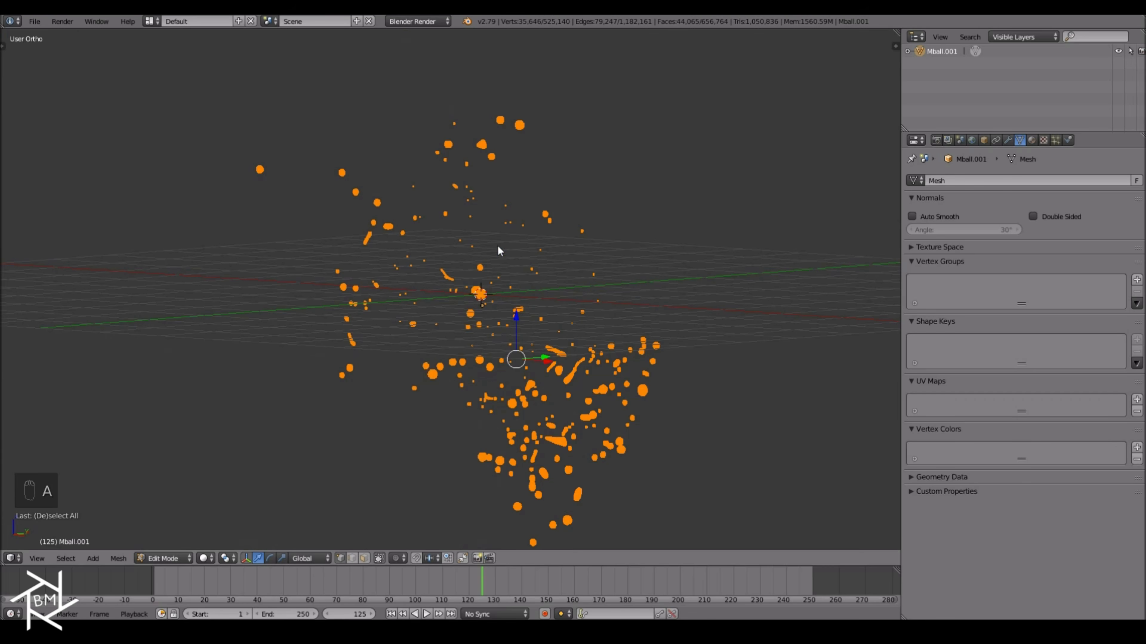
pyautogui.press('x')
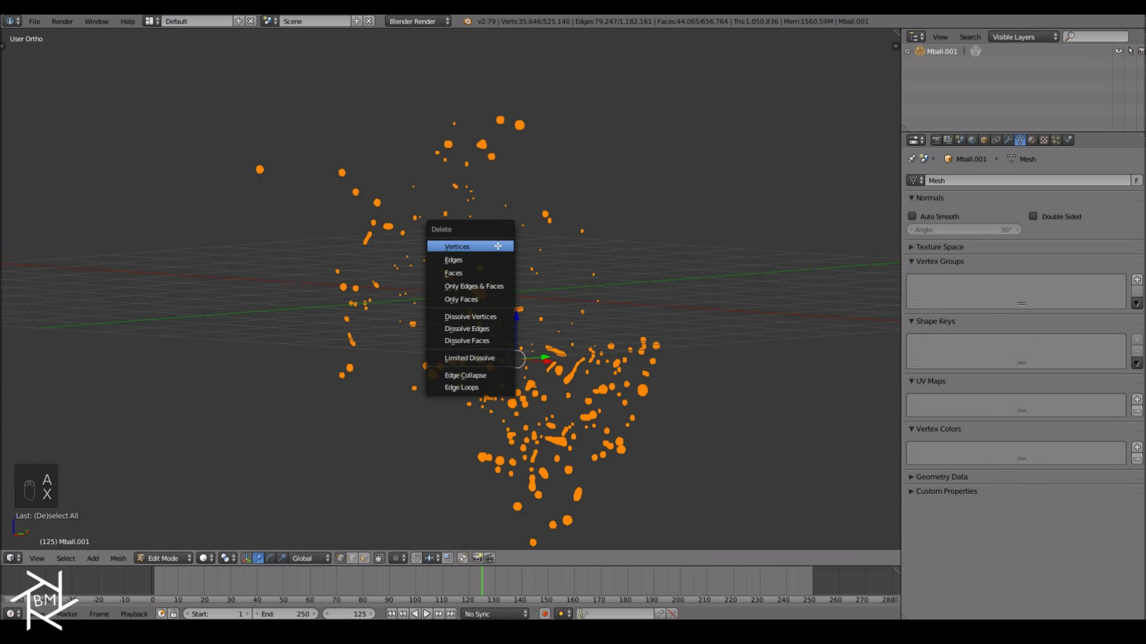
pyautogui.click(499, 246)
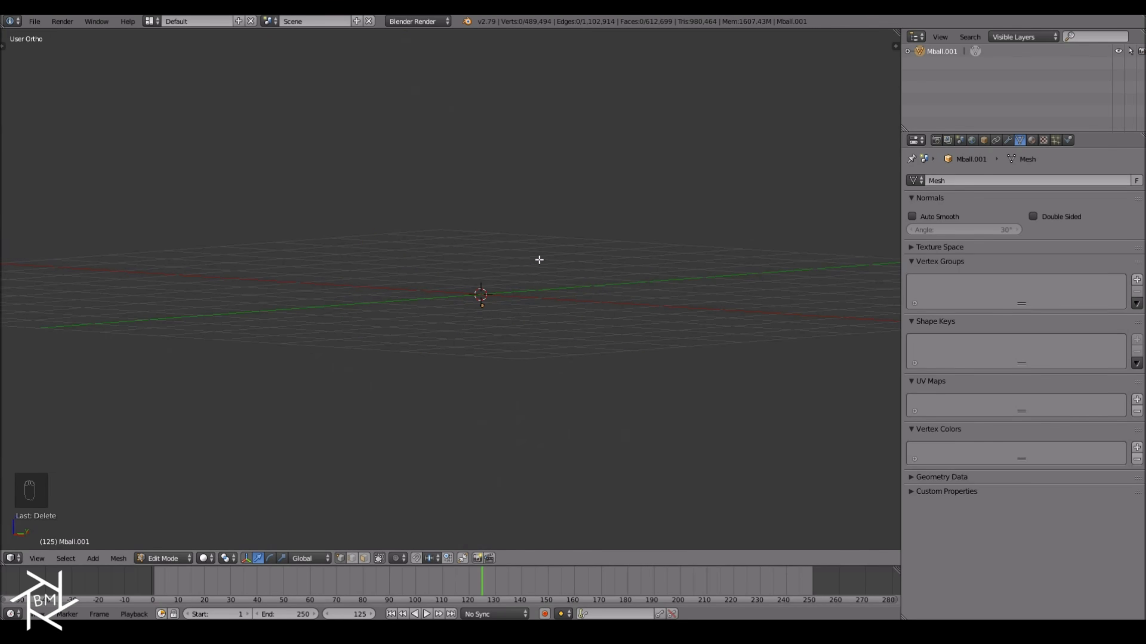
pyautogui.hotkey('alt', 'h')
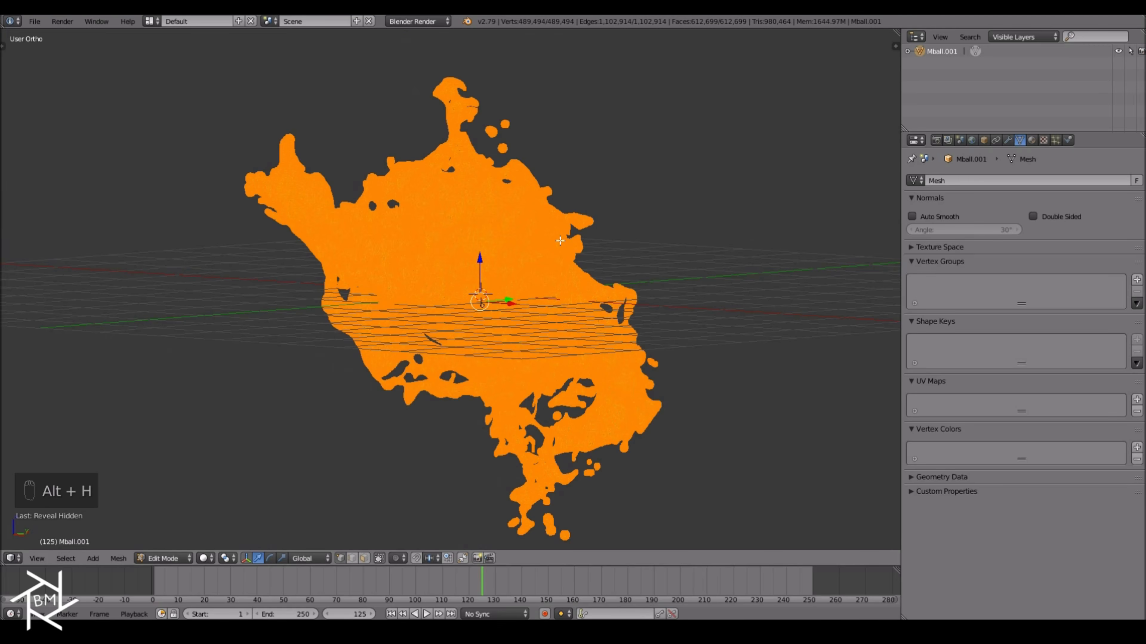
pyautogui.press('Tab')
# Save over the existing file with the second layer displayed and select Mball.002.
pyautogui.moveTo(567, 280); pyautogui.dragTo(541, 429, button='middle')
pyautogui.click(373, 557)
pyautogui.hotkey('ctrl', 's')
pyautogui.click(498, 416)
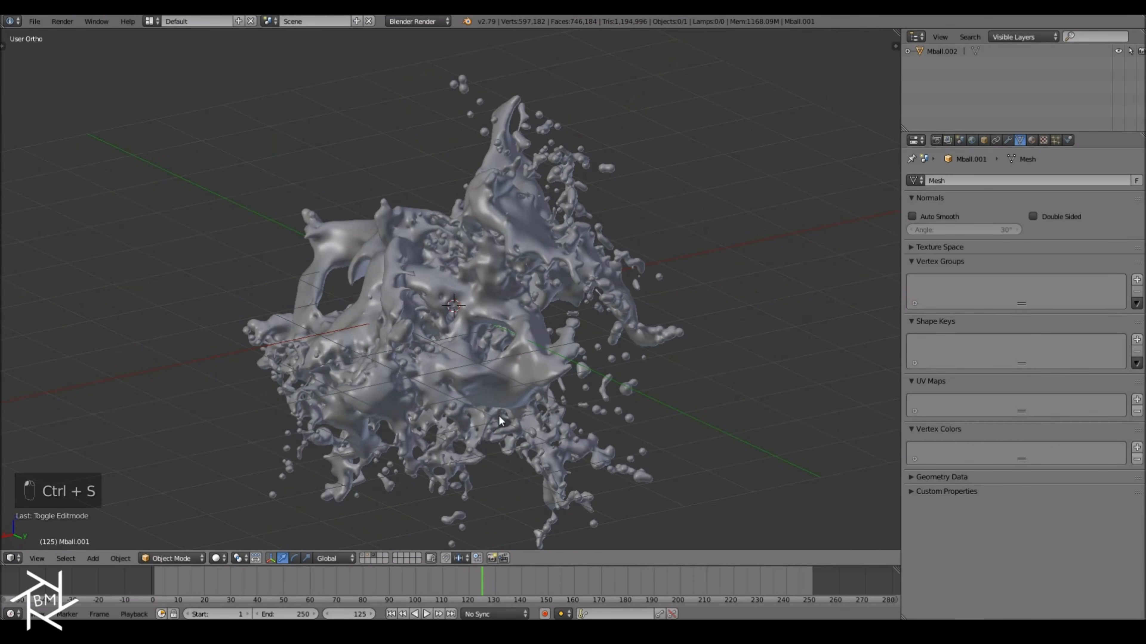
pyautogui.rightClick(513, 348)
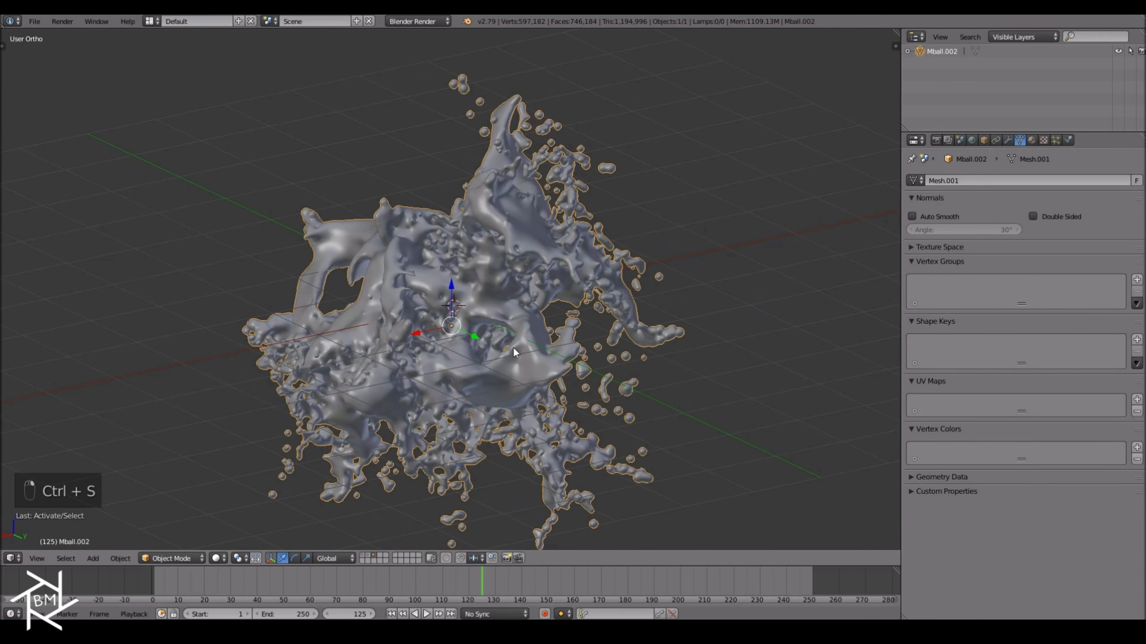
# In Edit Mode, select the entire connected main fluid body of Mball.002 from one of its vertices and hide it.
pyautogui.press('Tab')
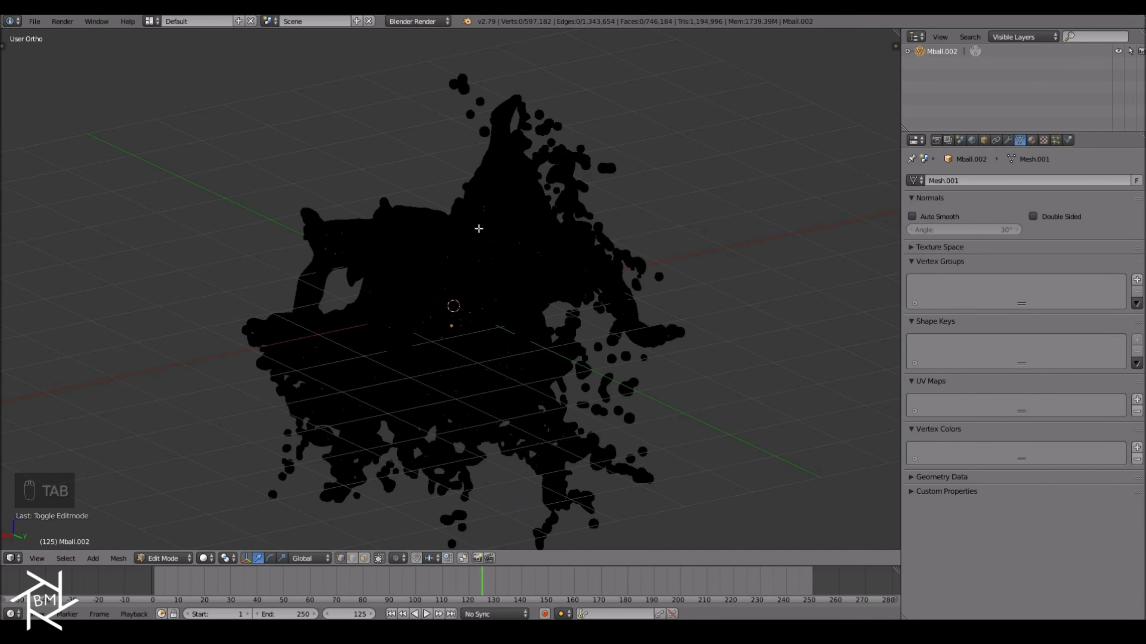
pyautogui.rightClick(415, 243)
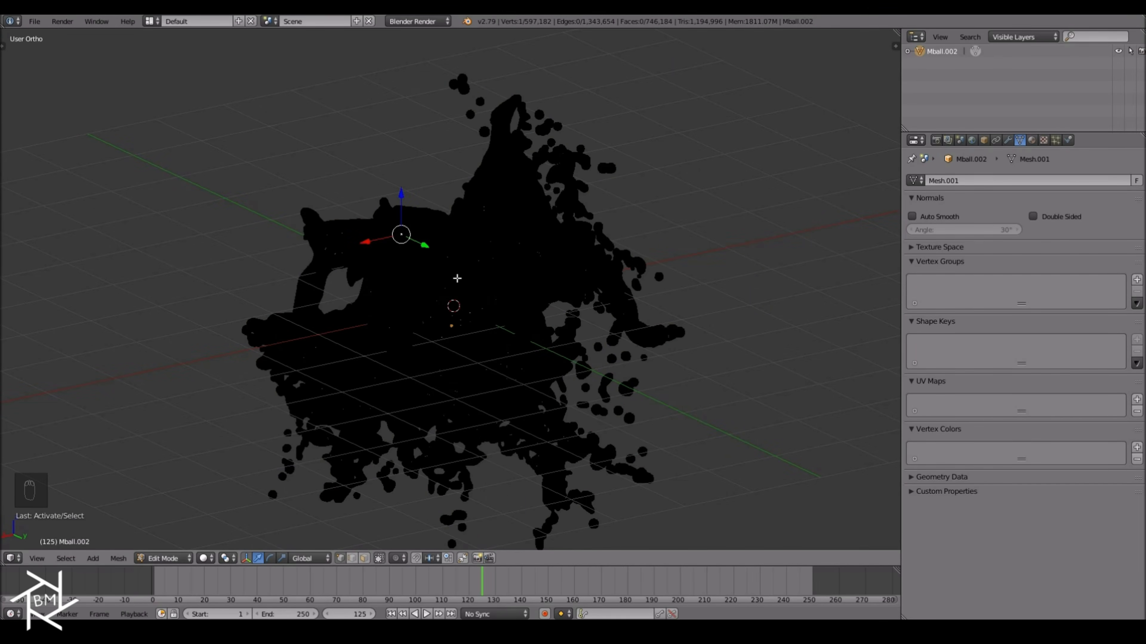
pyautogui.hotkey('ctrl', 'l')
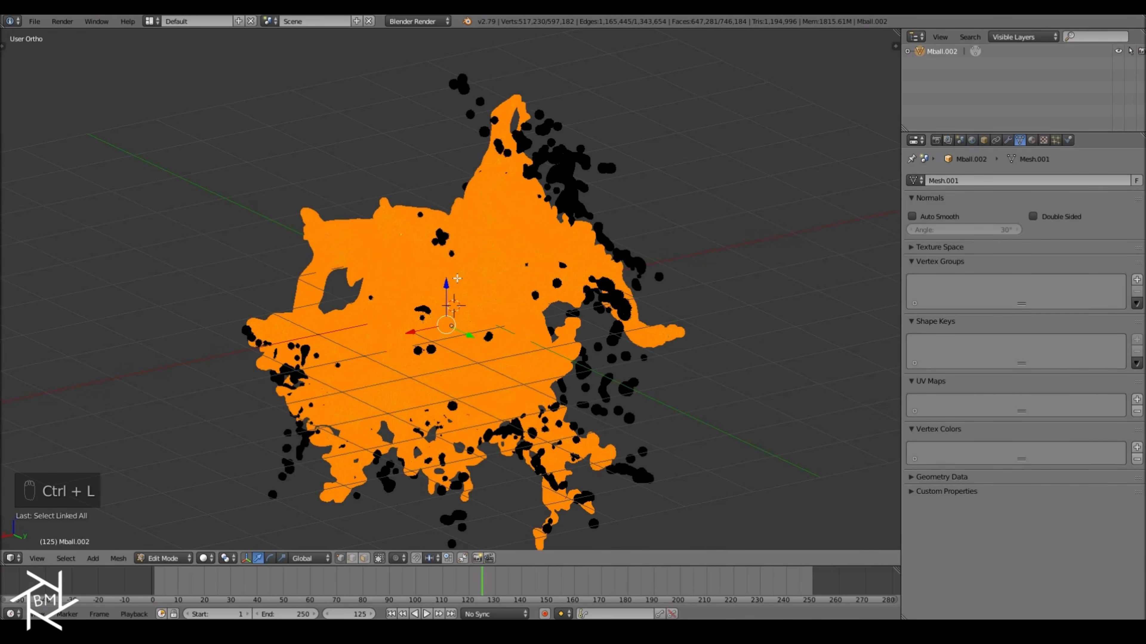
pyautogui.press('h')
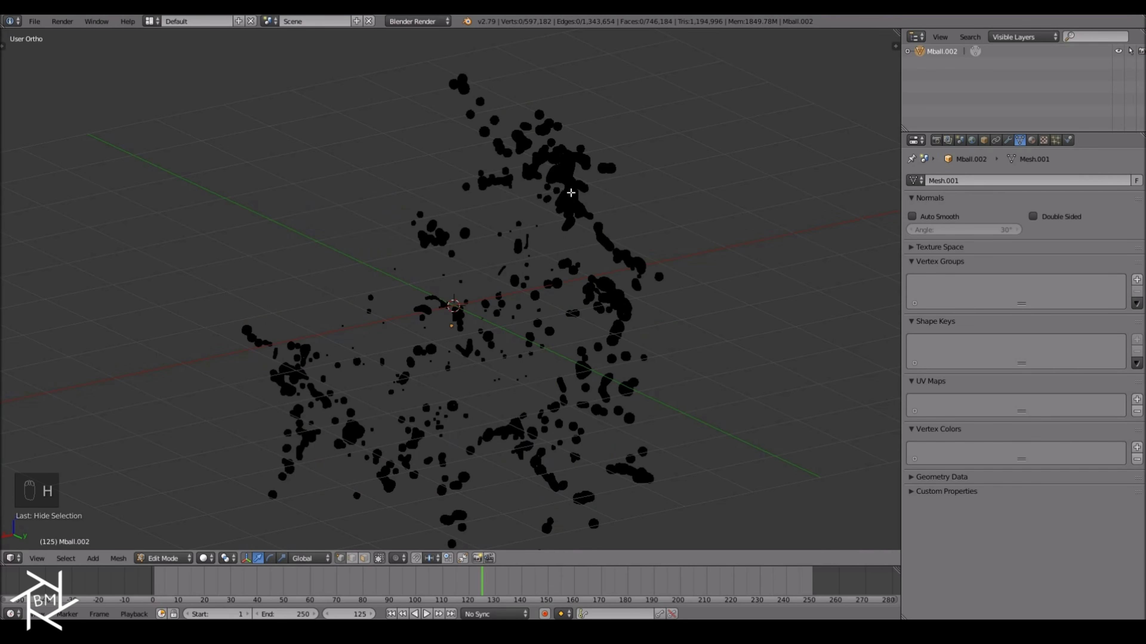
# Select single vertices on several of the larger separate clusters around the splash.
pyautogui.rightClick(619, 295)
pyautogui.keyDown('shift'); pyautogui.rightClick(538, 465); pyautogui.keyUp('shift')
pyautogui.keyDown('shift'); pyautogui.rightClick(348, 435); pyautogui.keyUp('shift')
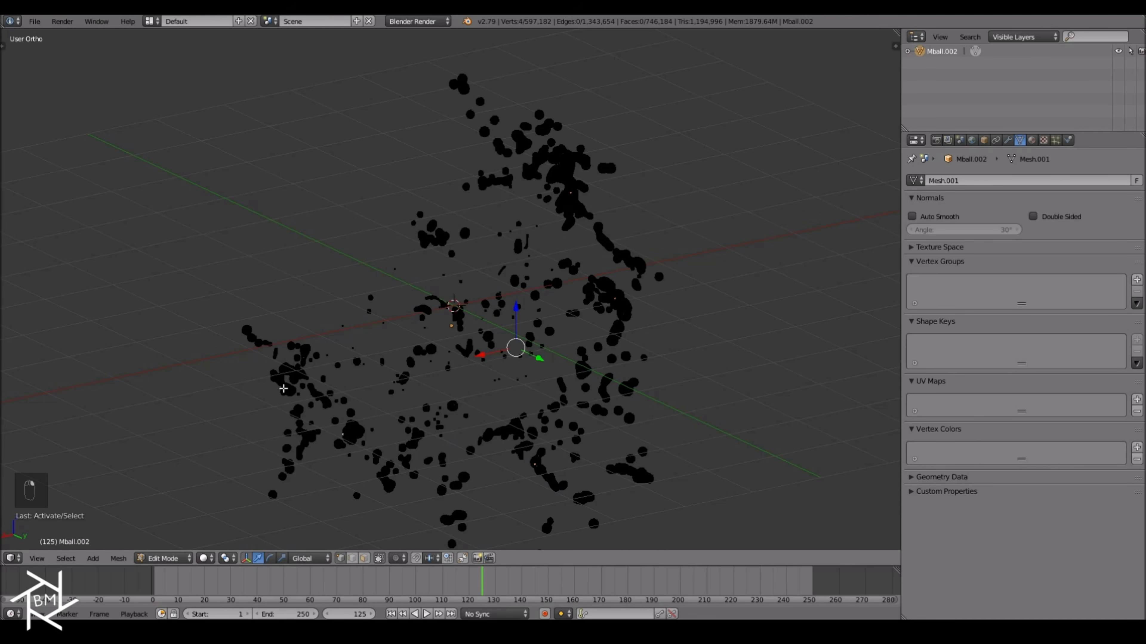
pyautogui.keyDown('shift'); pyautogui.rightClick(283, 389); pyautogui.keyUp('shift')
pyautogui.keyDown('shift'); pyautogui.rightClick(285, 378); pyautogui.keyUp('shift')
# Circle-select parts of the larger clusters in the upper, side and lower areas of the splash, adding them to the selection.
pyautogui.press('c')
pyautogui.click(289, 372)
pyautogui.click(433, 234)
pyautogui.click(514, 138)
pyautogui.click(562, 162)
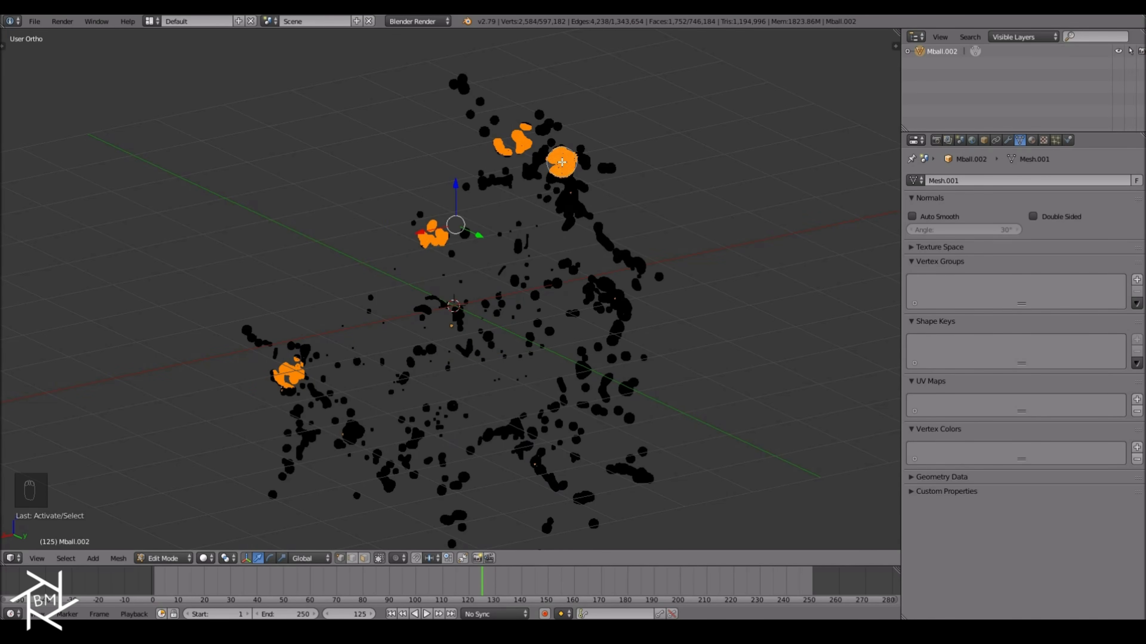
pyautogui.click(610, 298)
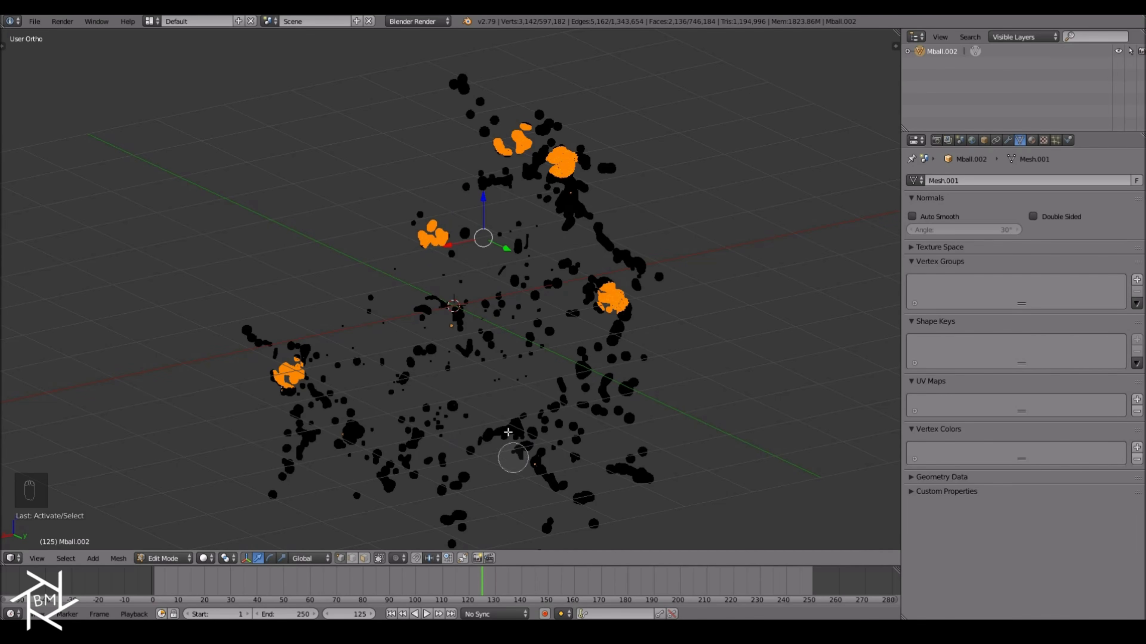
pyautogui.click(504, 431)
pyautogui.click(352, 435)
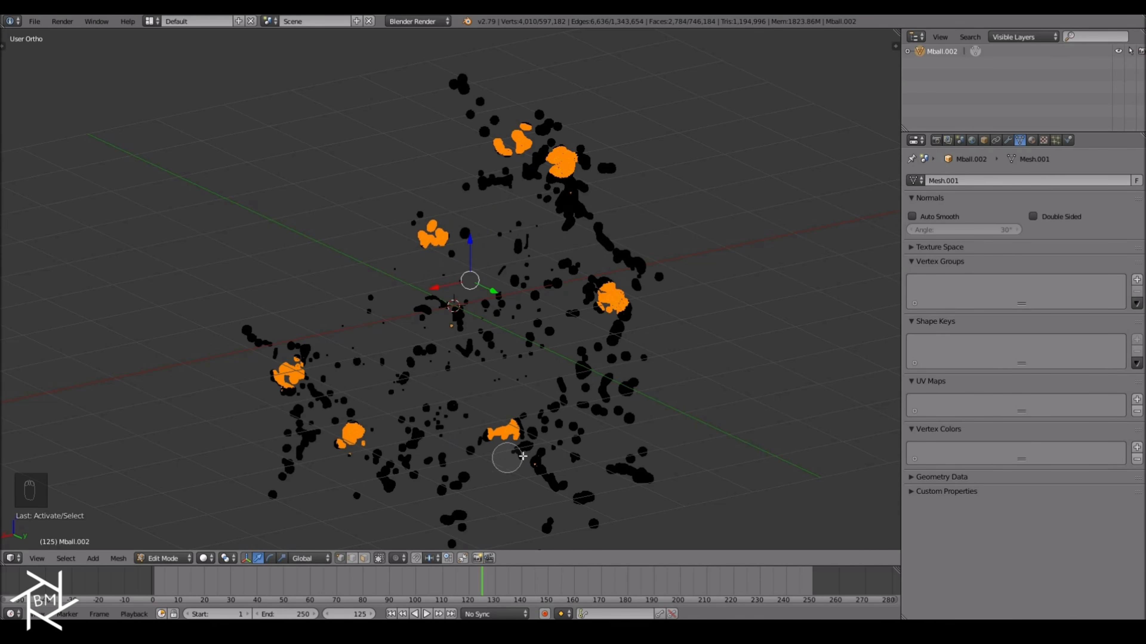
pyautogui.rightClick(513, 459)
# From another viewing angle, circle-select parts of further large or elongated clusters that are still unselected.
pyautogui.moveTo(513, 459); pyautogui.dragTo(316, 468, button='middle')
pyautogui.press('c')
pyautogui.click(231, 445)
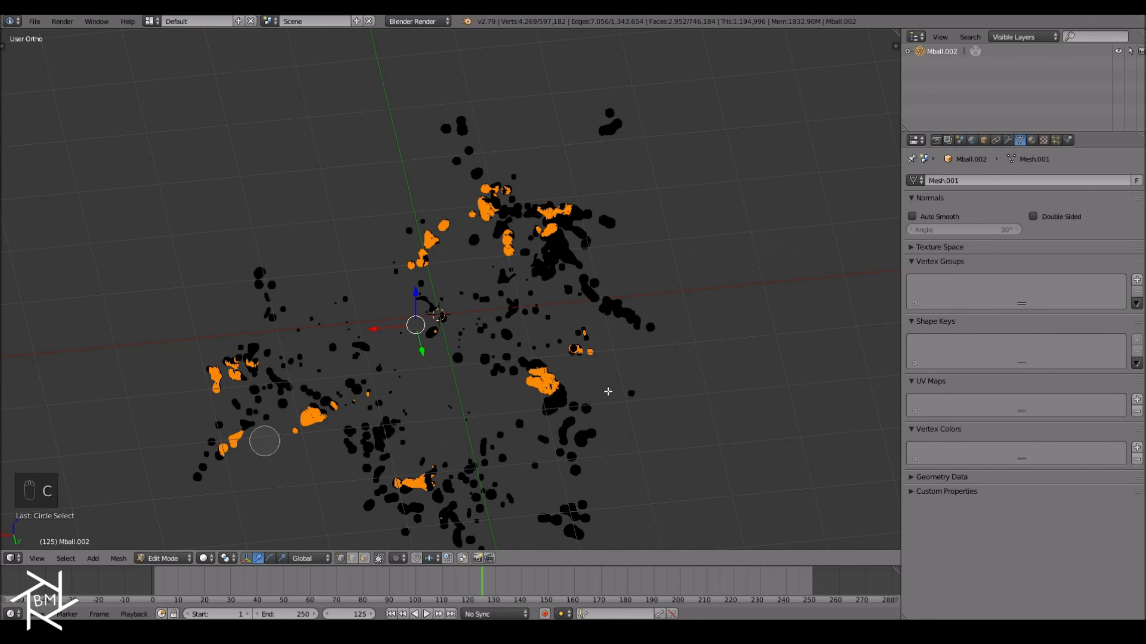
pyautogui.moveTo(562, 260)
pyautogui.mouseDown()
pyautogui.moveTo(618, 311)
pyautogui.moveTo(595, 298)
pyautogui.mouseUp()
pyautogui.click(566, 523)
pyautogui.click(446, 528)
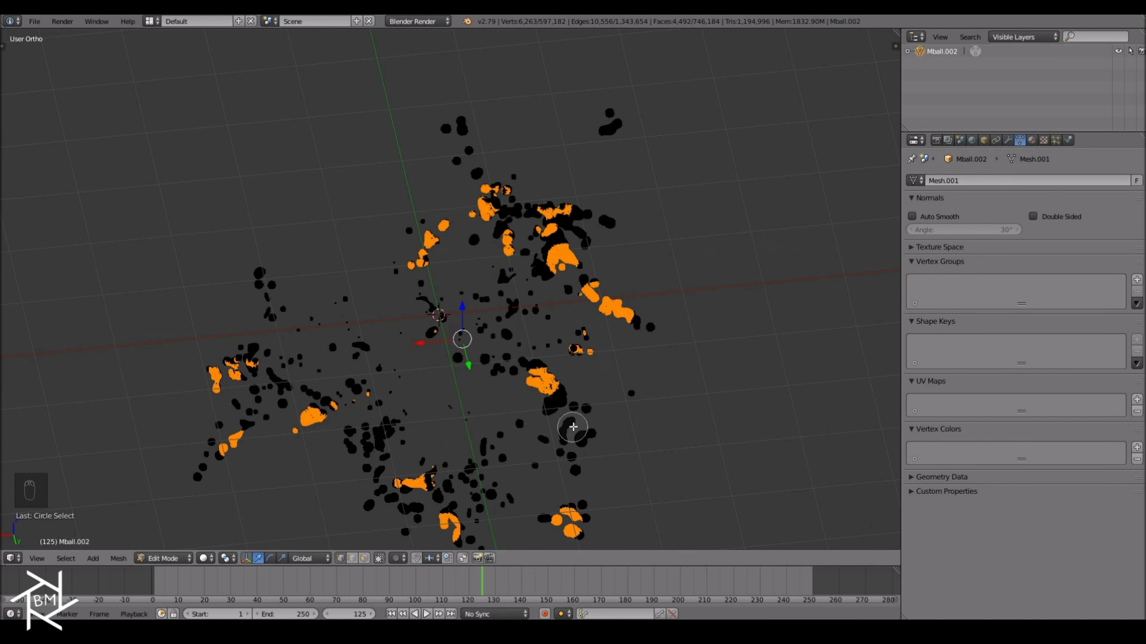
pyautogui.rightClick(656, 452)
# Expand the selection to all linked geometry and hide these larger pieces.
pyautogui.moveTo(584, 412)
pyautogui.mouseDown(button='middle')
pyautogui.moveTo(534, 381)
pyautogui.moveTo(432, 418)
pyautogui.moveTo(432, 400)
pyautogui.mouseUp(button='middle')
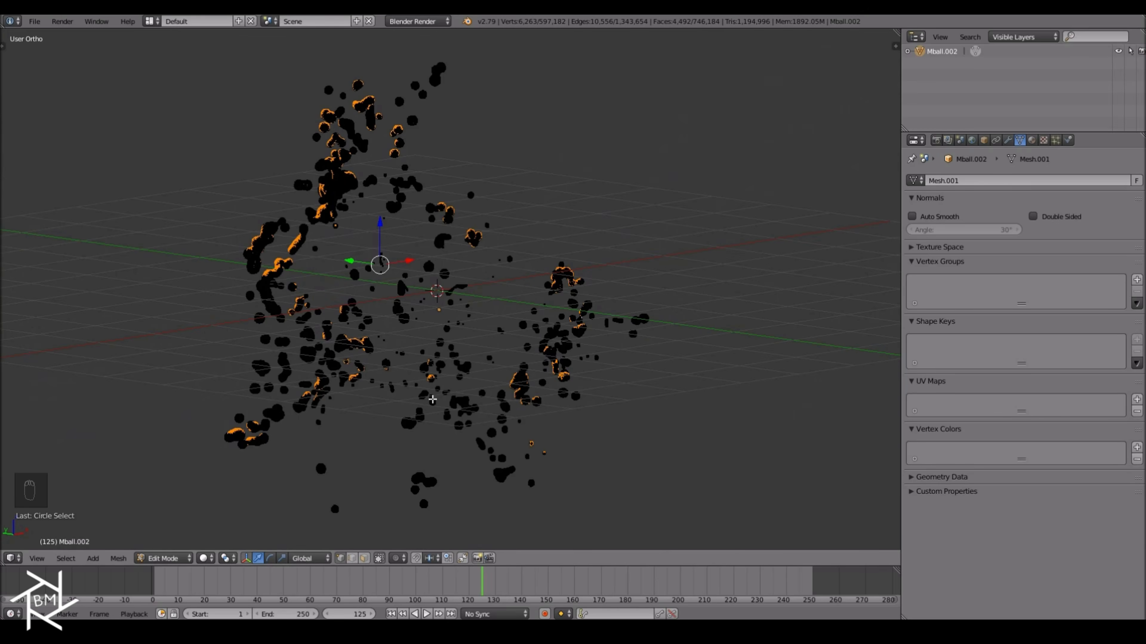
pyautogui.hotkey('ctrl', 'l')
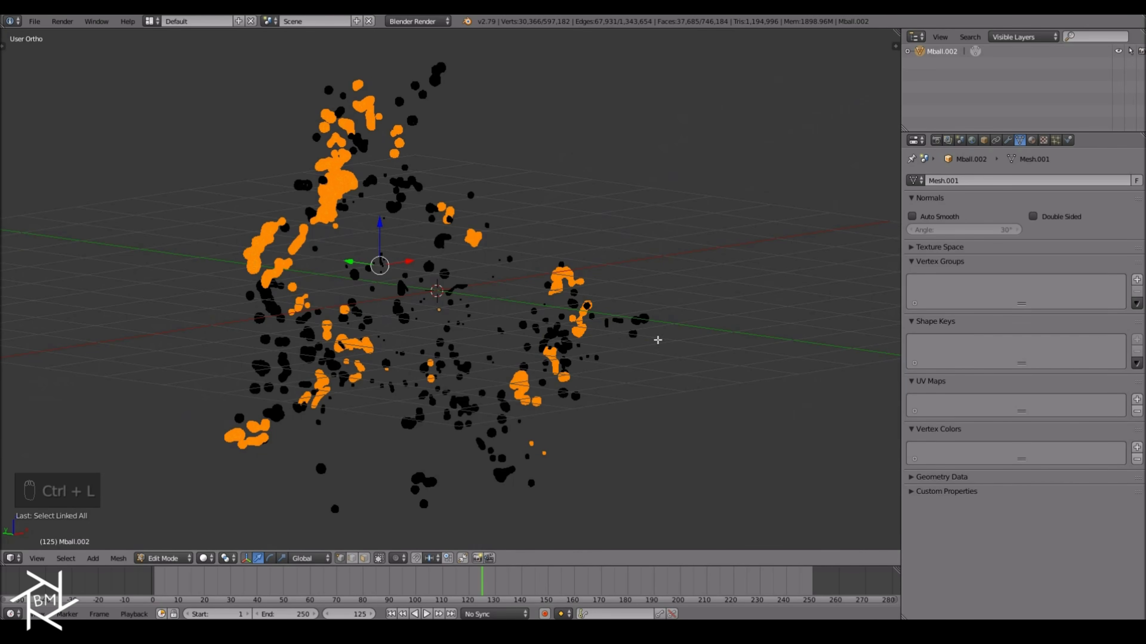
pyautogui.press('h')
pyautogui.moveTo(670, 374); pyautogui.dragTo(581, 402, button='middle')
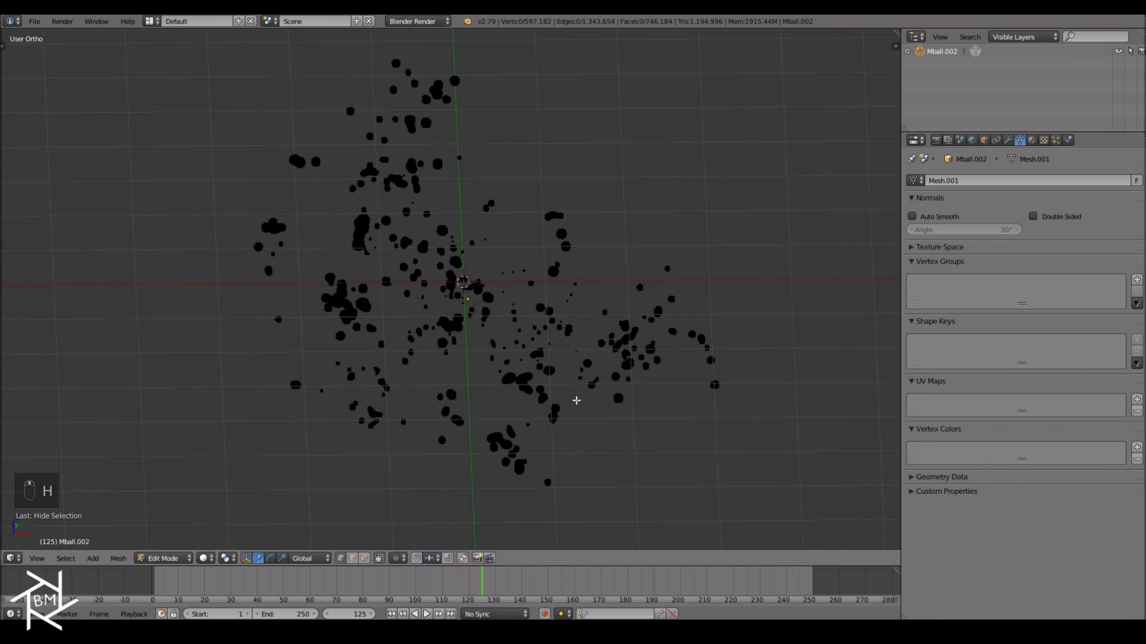
# Delete the vertices of all remaining small droplets, reveal the hidden fluid geometry and return to Object Mode.
pyautogui.press('a')
pyautogui.press('a')
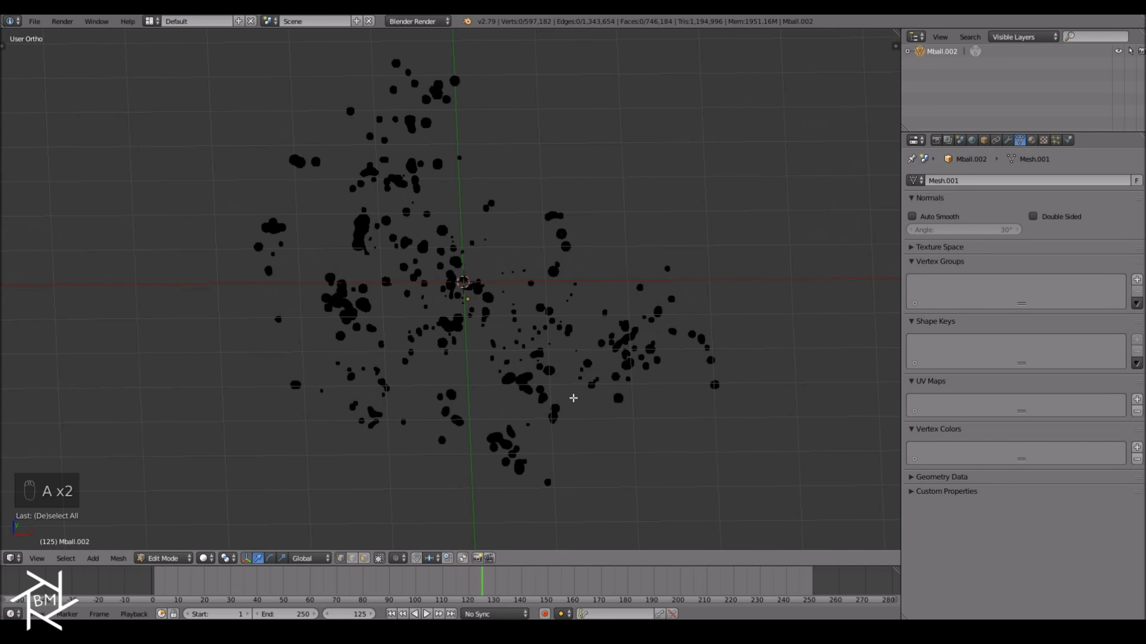
pyautogui.press('a')
pyautogui.press('x')
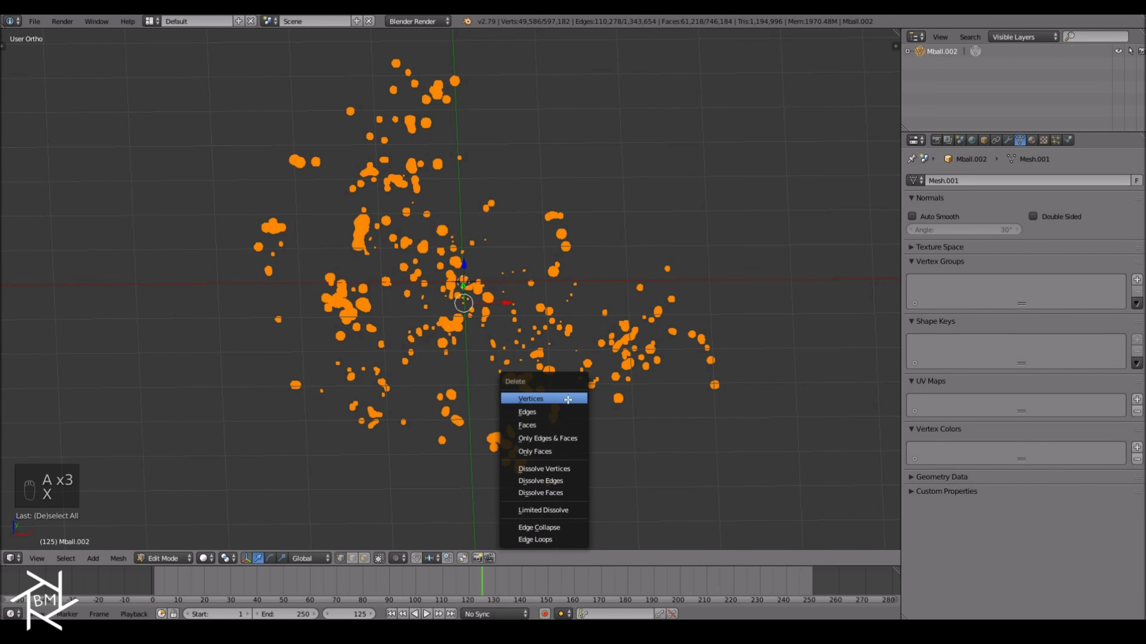
pyautogui.click(566, 399)
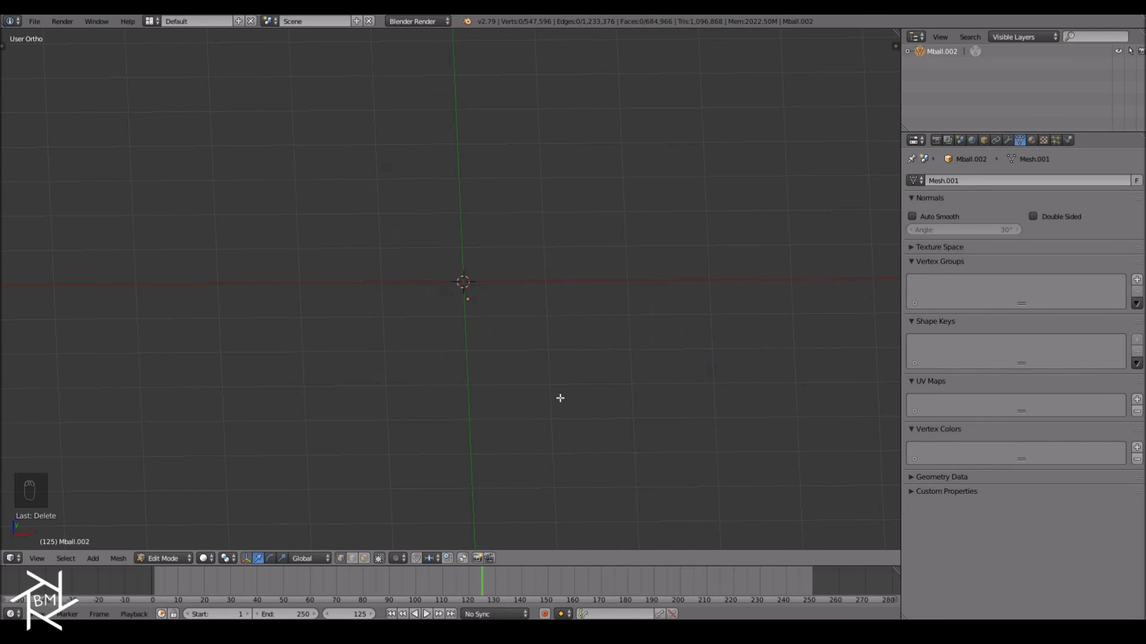
pyautogui.hotkey('alt', 'h')
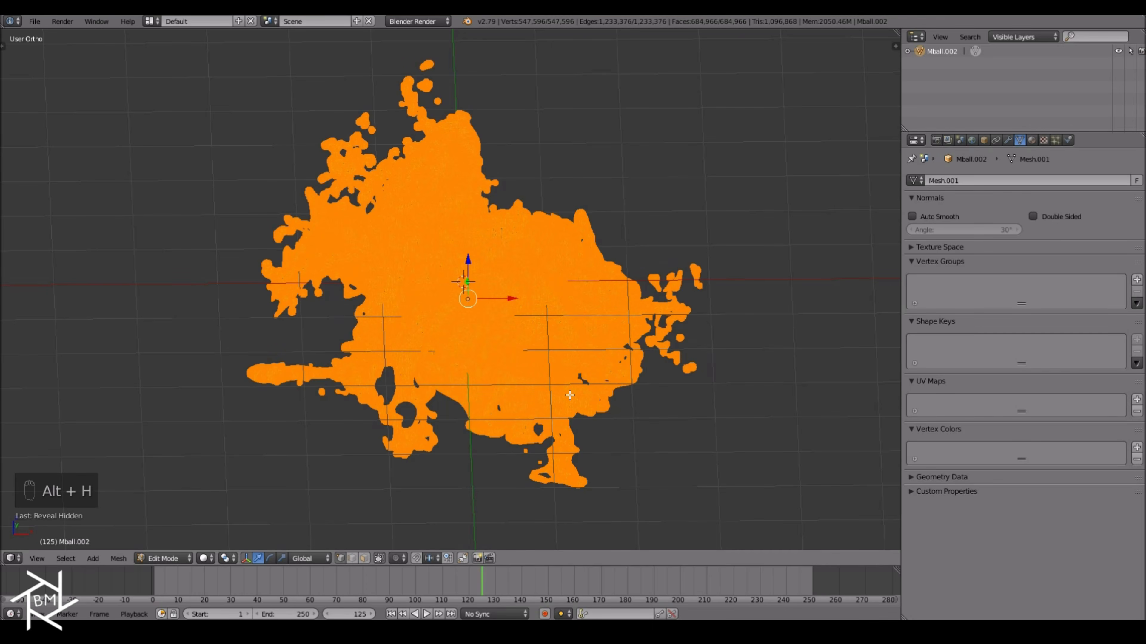
pyautogui.press('Tab')
pyautogui.moveTo(545, 382)
pyautogui.mouseDown(button='middle')
pyautogui.moveTo(538, 327)
pyautogui.moveTo(592, 448)
pyautogui.moveTo(679, 430)
pyautogui.mouseUp(button='middle')
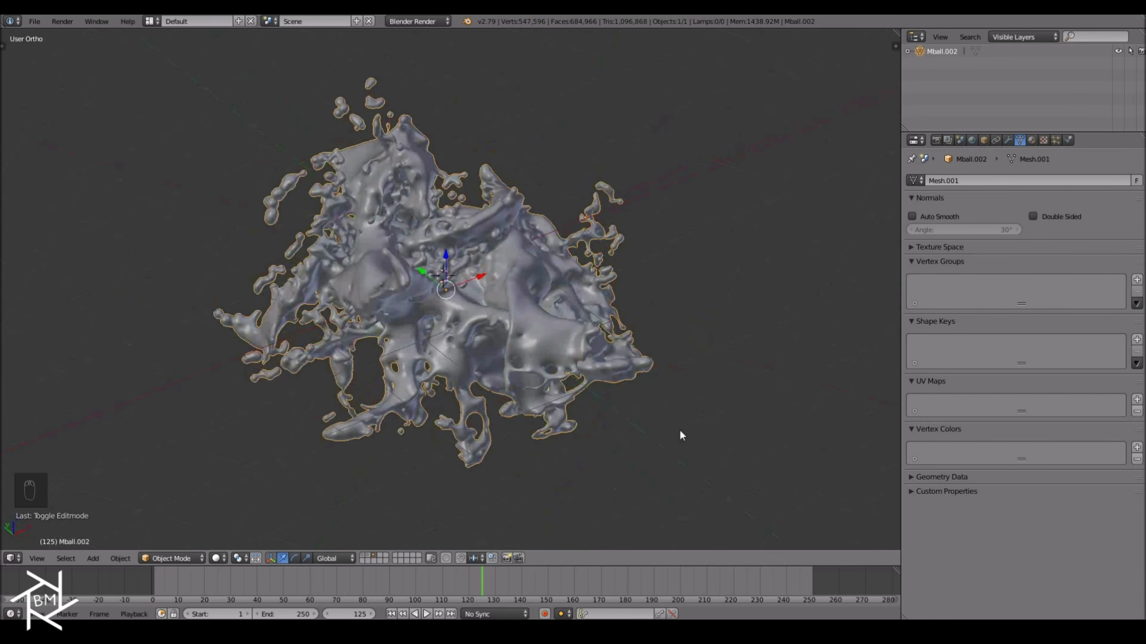
# Save over the existing file with the cleaned Mball.002 shown in front view.
pyautogui.press('KP_1')
pyautogui.hotkey('ctrl', 's')
pyautogui.click(679, 430)
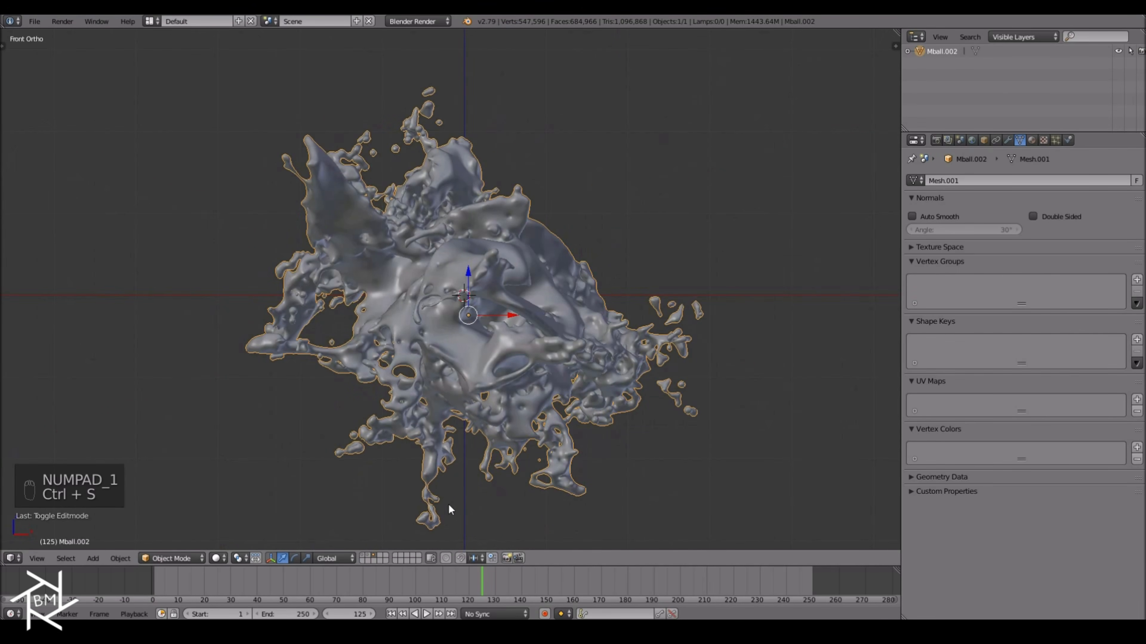
# Move Mball.002 to the second layer and display that layer, which also holds Mball.001.
pyautogui.press('m')
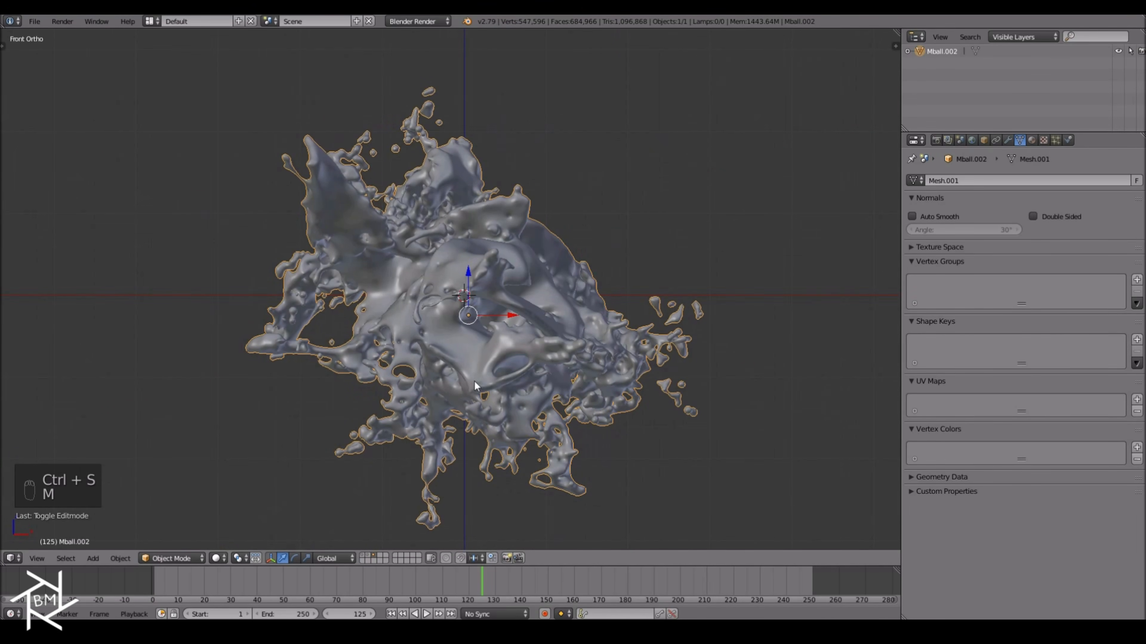
pyautogui.press('m')
pyautogui.press('2')
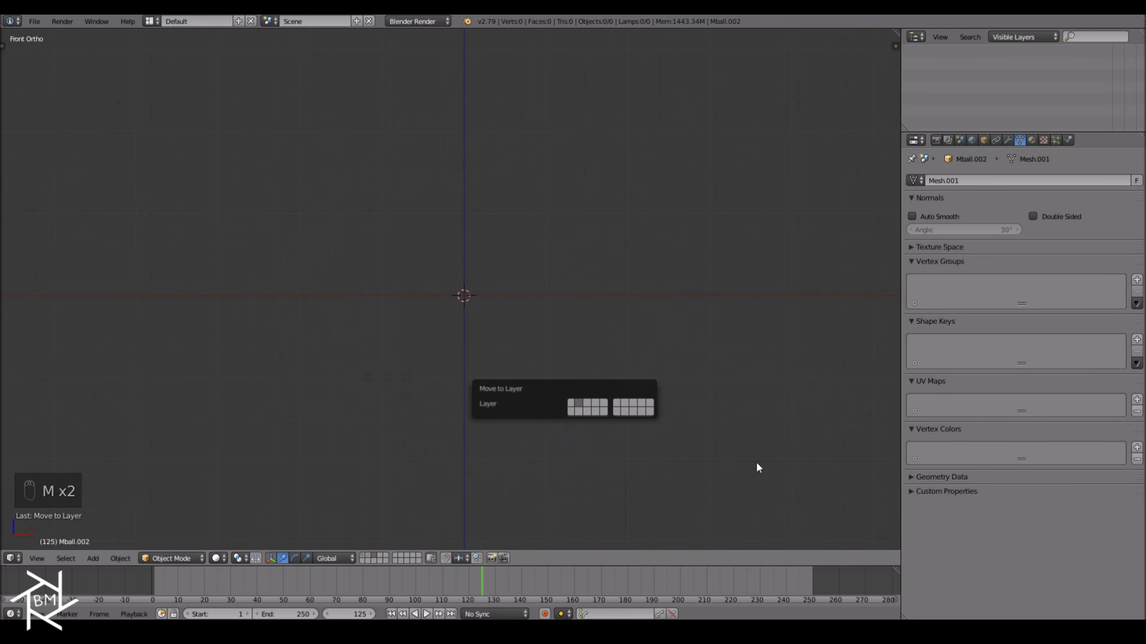
pyautogui.press('2')
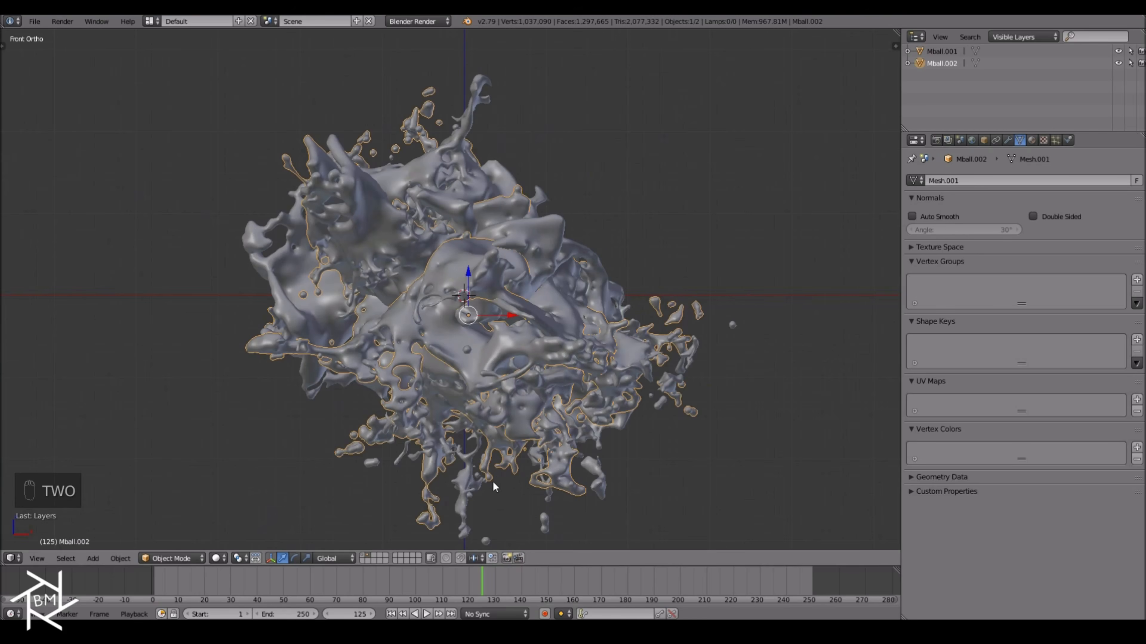
# Enlarge Mball.002 slightly relative to Mball.001, finishing with an additional scale factor of about 1.02.
pyautogui.press('s')
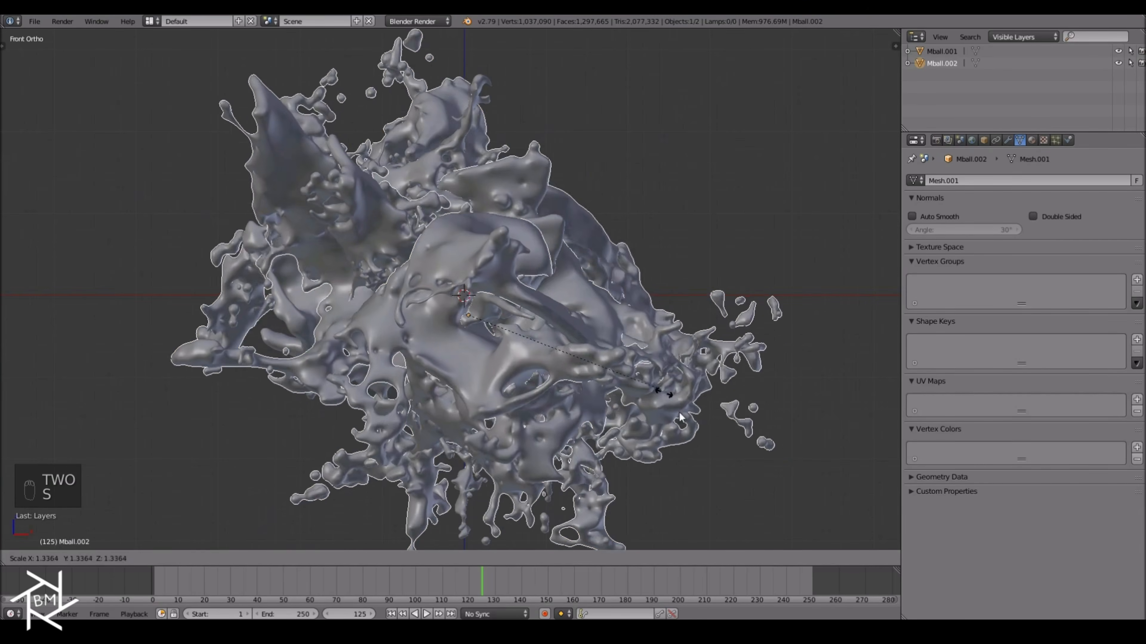
pyautogui.rightClick(534, 305)
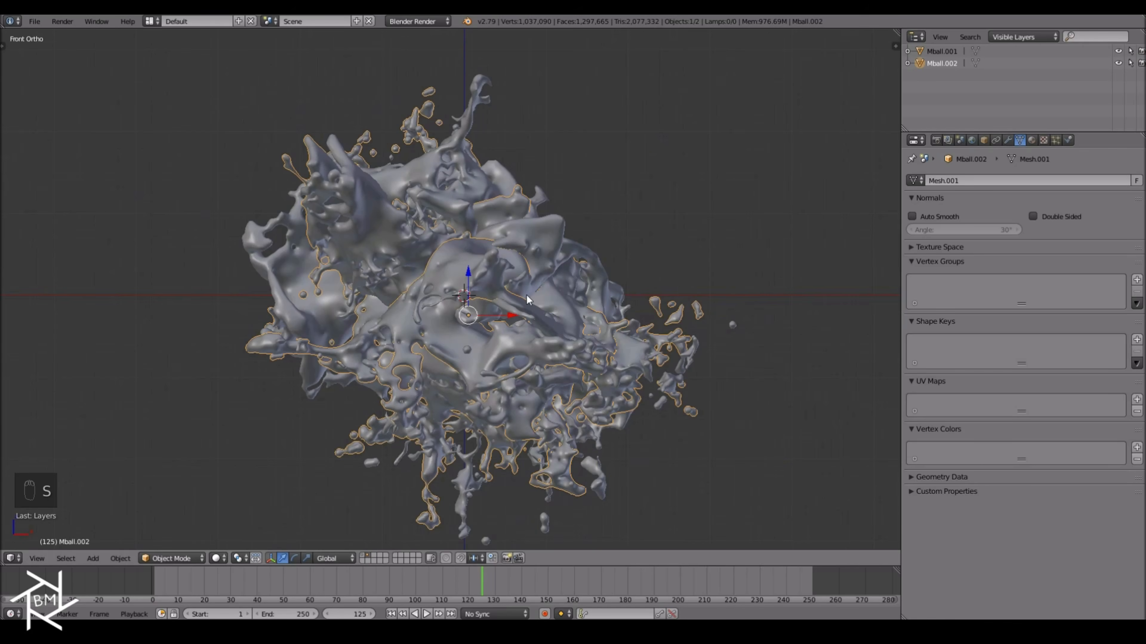
pyautogui.press('s')
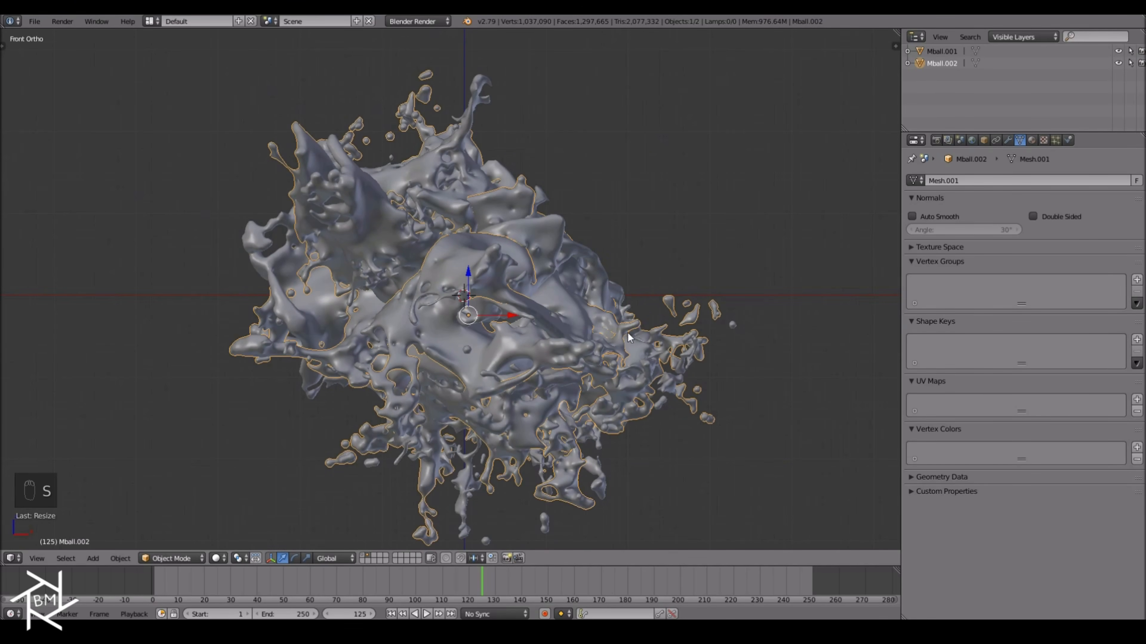
pyautogui.click(642, 326)
pyautogui.press('s')
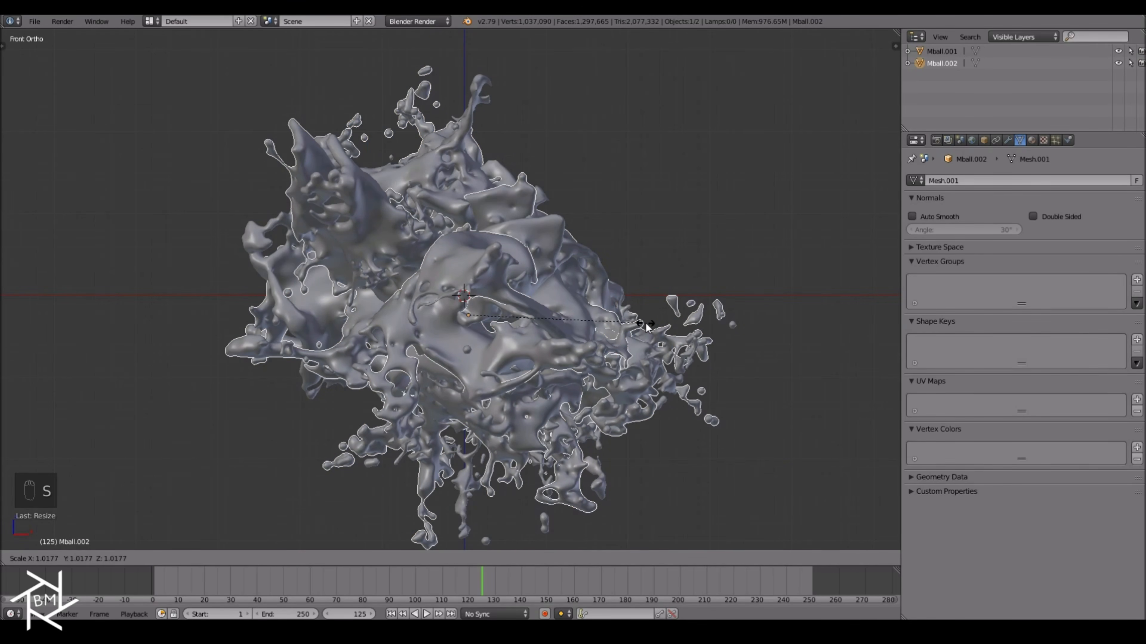
pyautogui.click(648, 328)
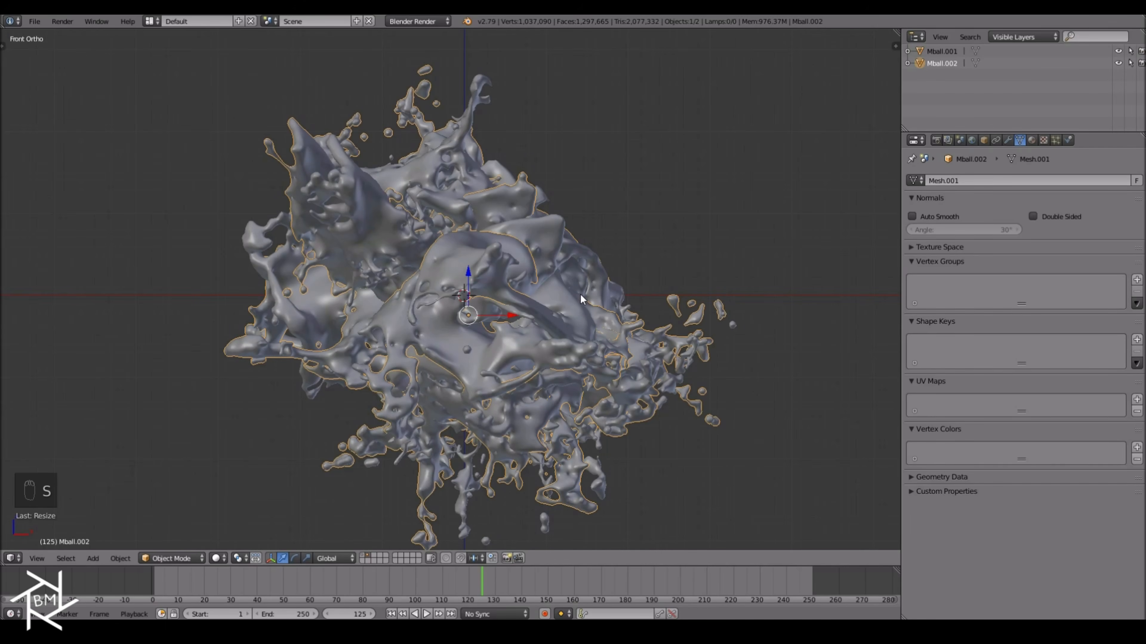
pyautogui.press('r')
pyautogui.press('r')
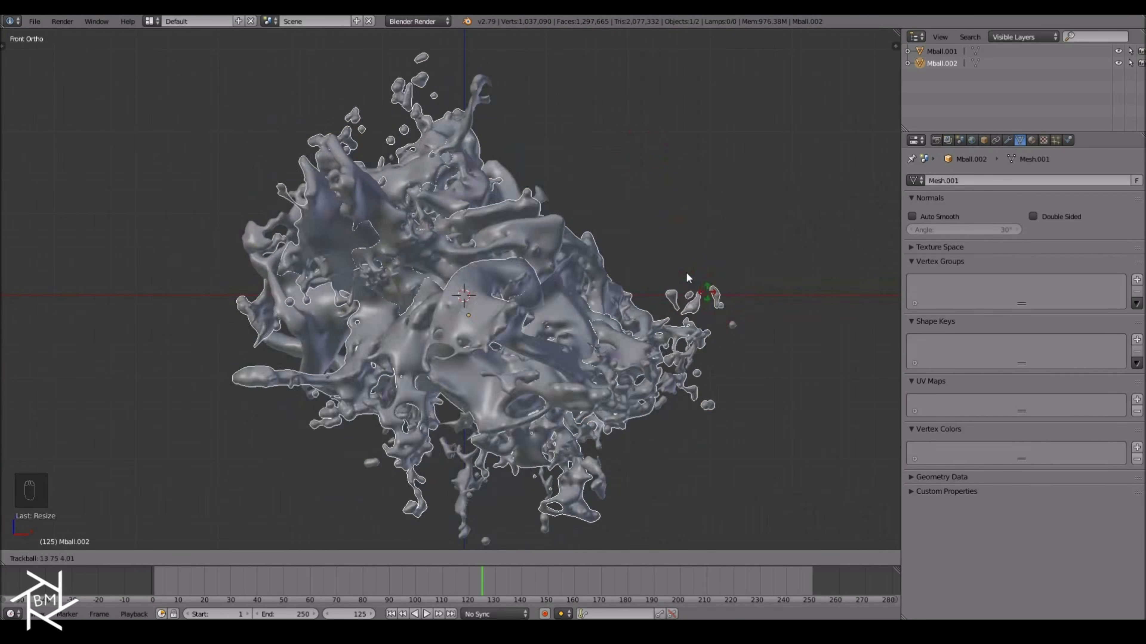
pyautogui.click(685, 275)
pyautogui.moveTo(581, 314); pyautogui.dragTo(651, 235, button='middle')
pyautogui.press('KP_1')
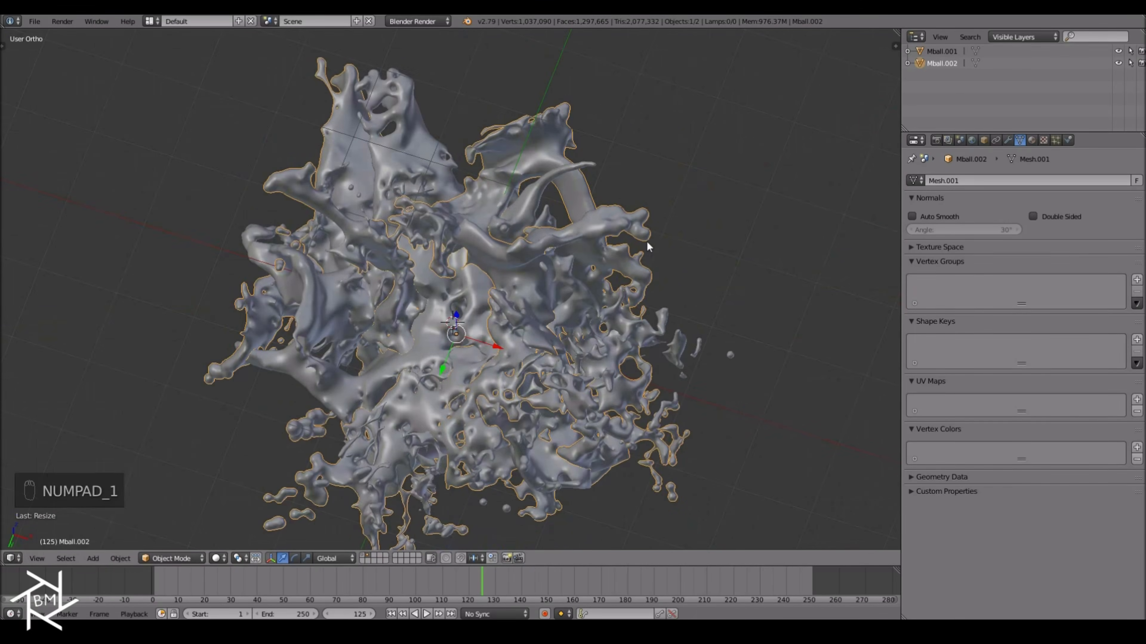
# Switch the render engine to Cycles Render.
pyautogui.scroll(-6, 637, 271)
pyautogui.scroll(3, 516, 232)
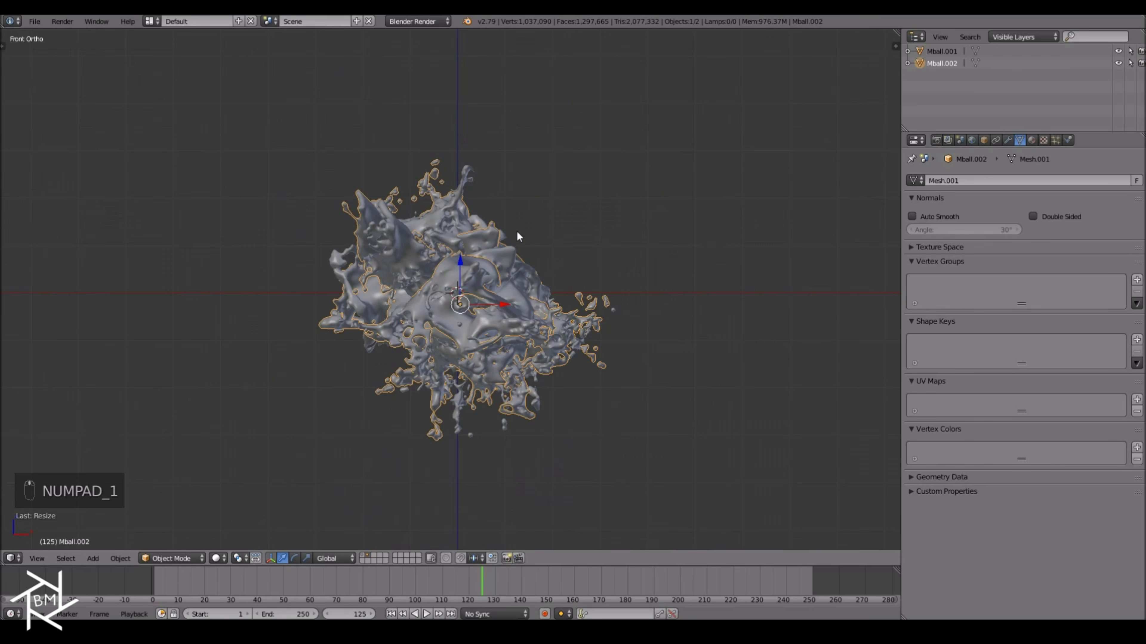
pyautogui.scroll(1, 475, 164)
pyautogui.click(417, 21)
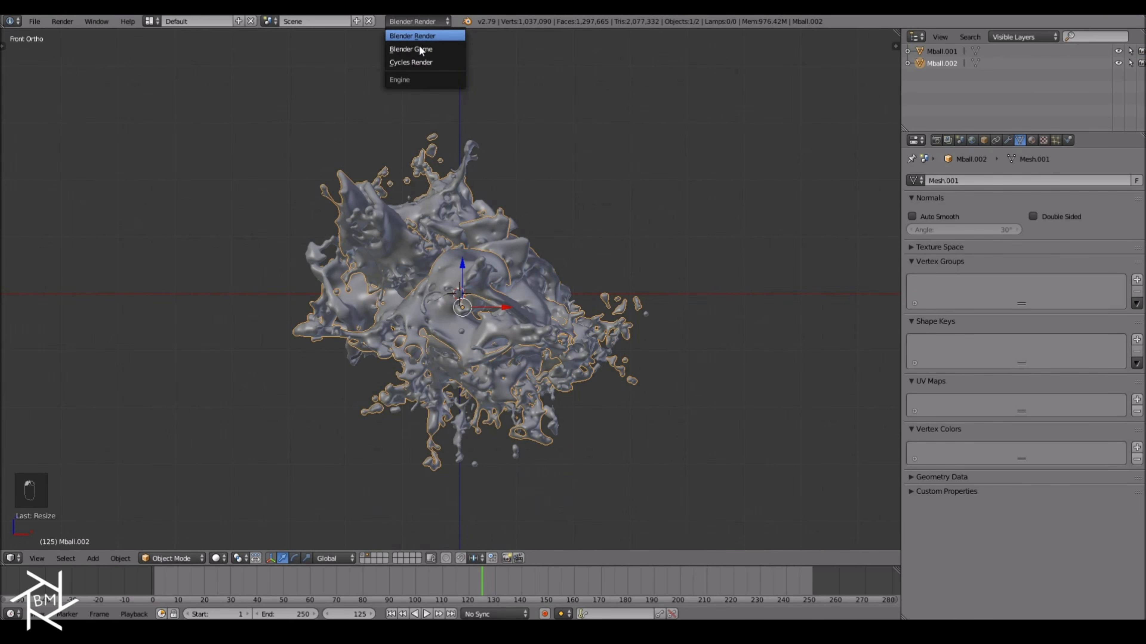
pyautogui.click(421, 64)
# Add a mesh plane at the 3D cursor and rotate it 90 degrees about the X axis.
pyautogui.hotkey('shift', 'a')
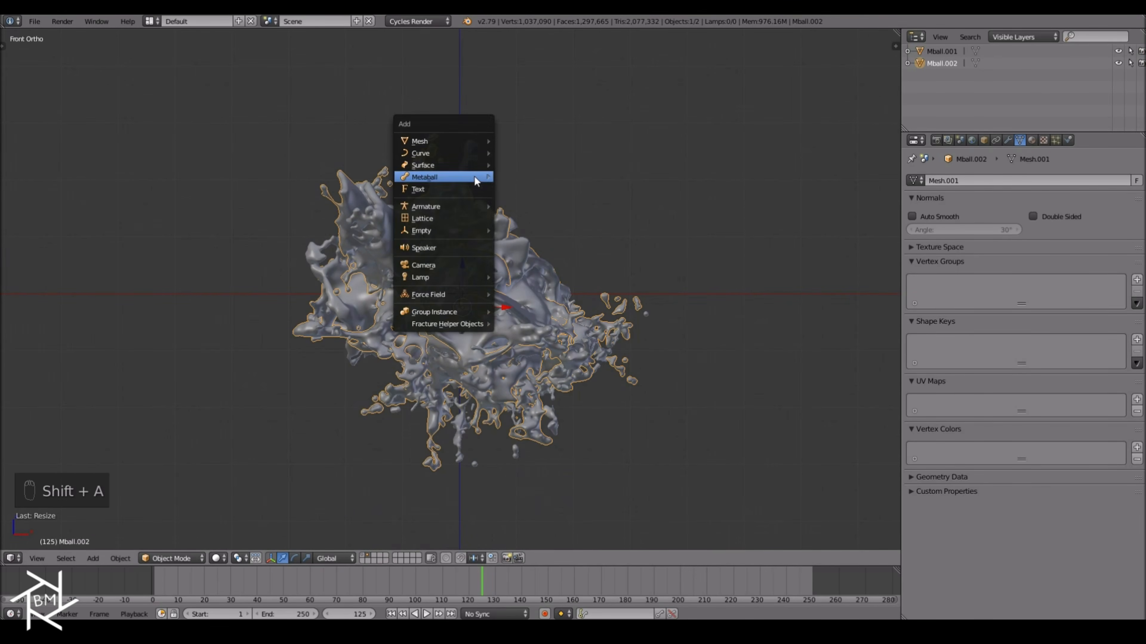
pyautogui.moveTo(443, 134)
pyautogui.click(514, 139)
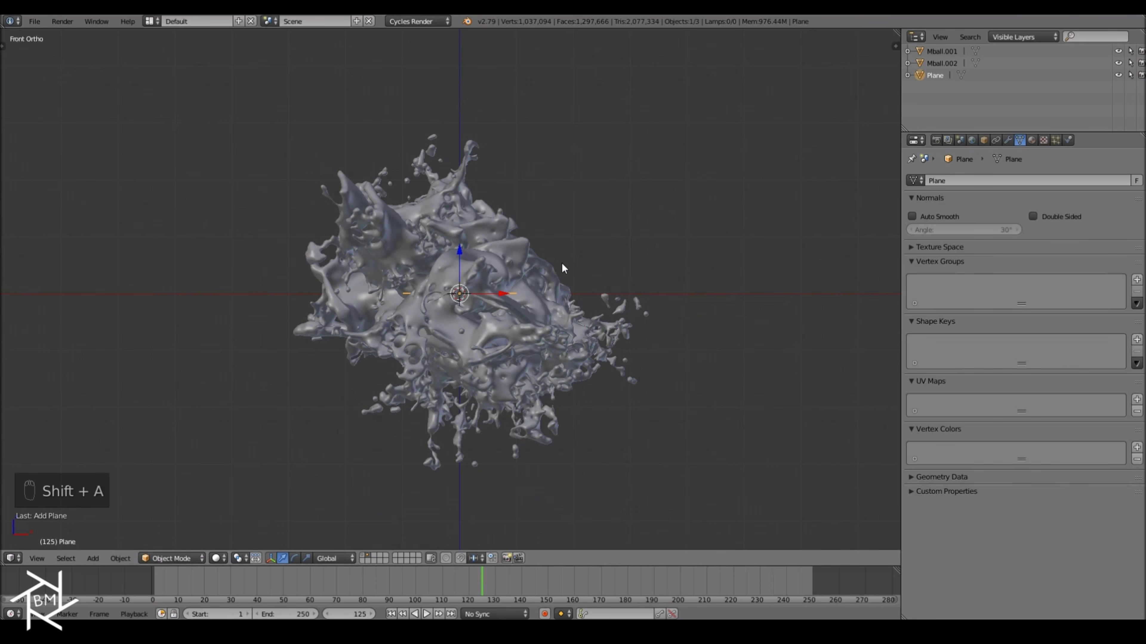
pyautogui.press('r')
pyautogui.press('x')
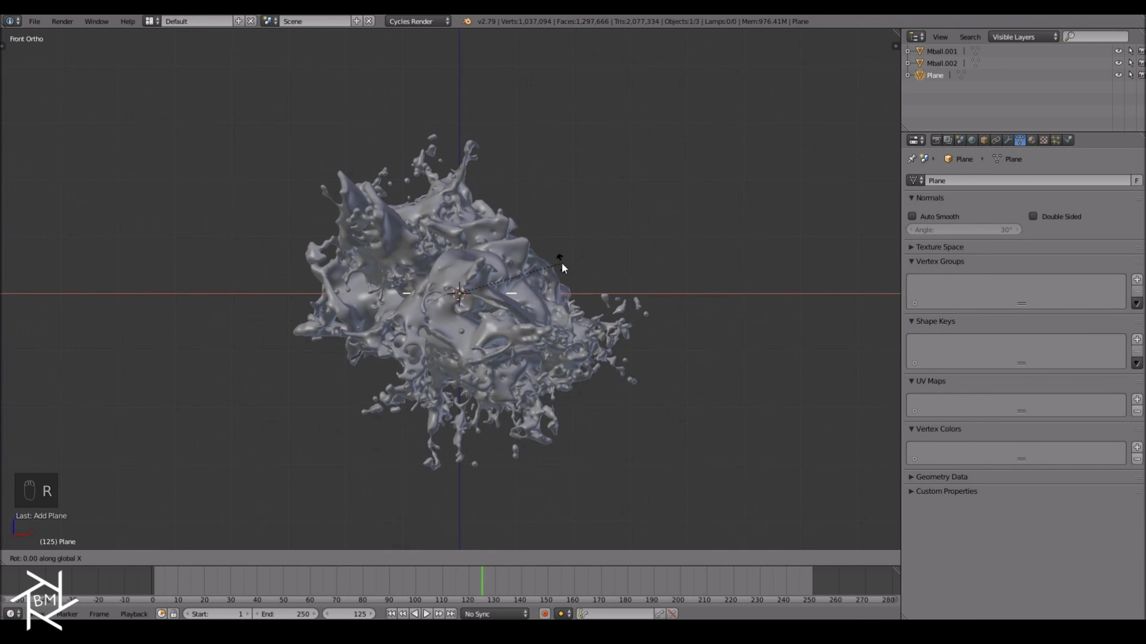
pyautogui.write('90')
pyautogui.press('Return')
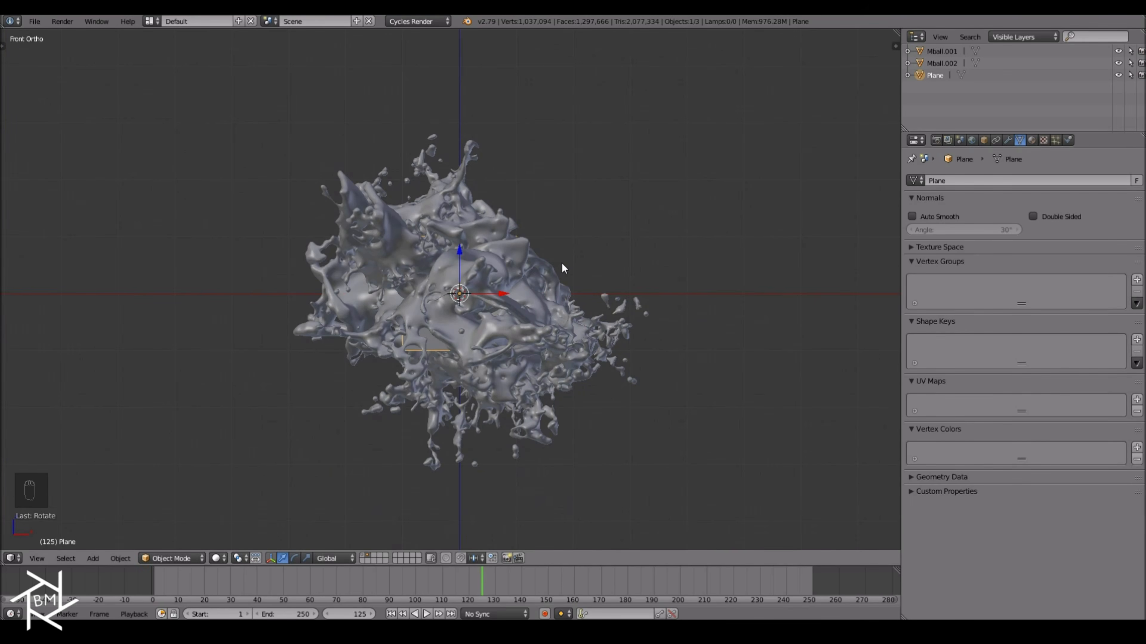
# Move the plane along the positive Y axis to stand behind the fluid meshes and scale it up by 5.
pyautogui.press('KP_3')
pyautogui.press('g')
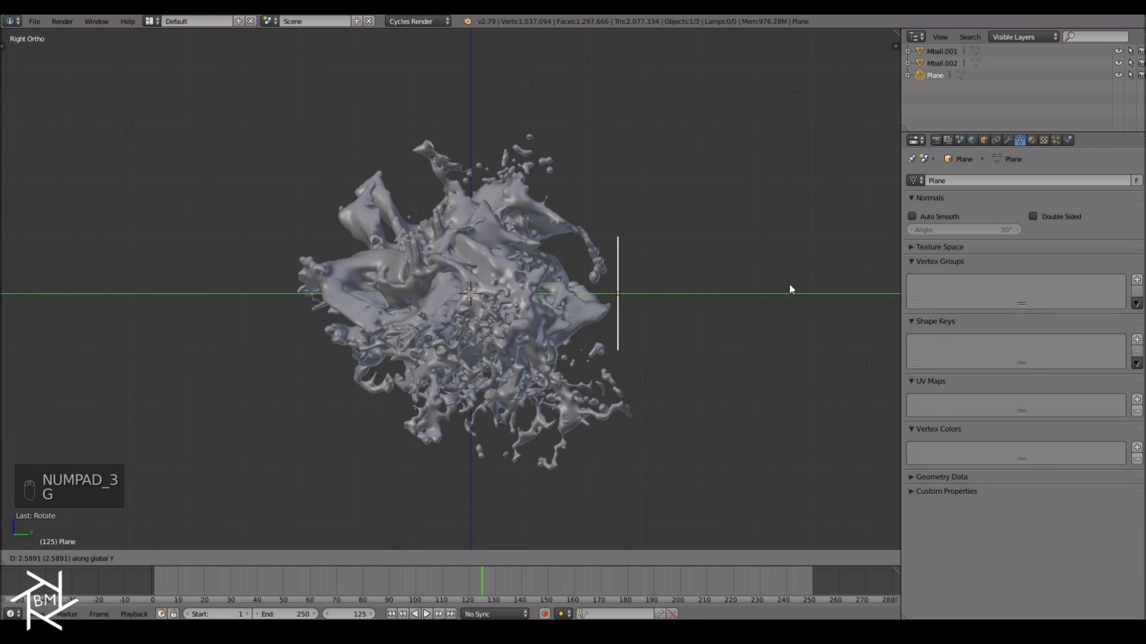
pyautogui.click(825, 295)
pyautogui.write('s5')
pyautogui.press('Return')
pyautogui.scroll(-2, 797, 282)
pyautogui.scroll(-3, 797, 286)
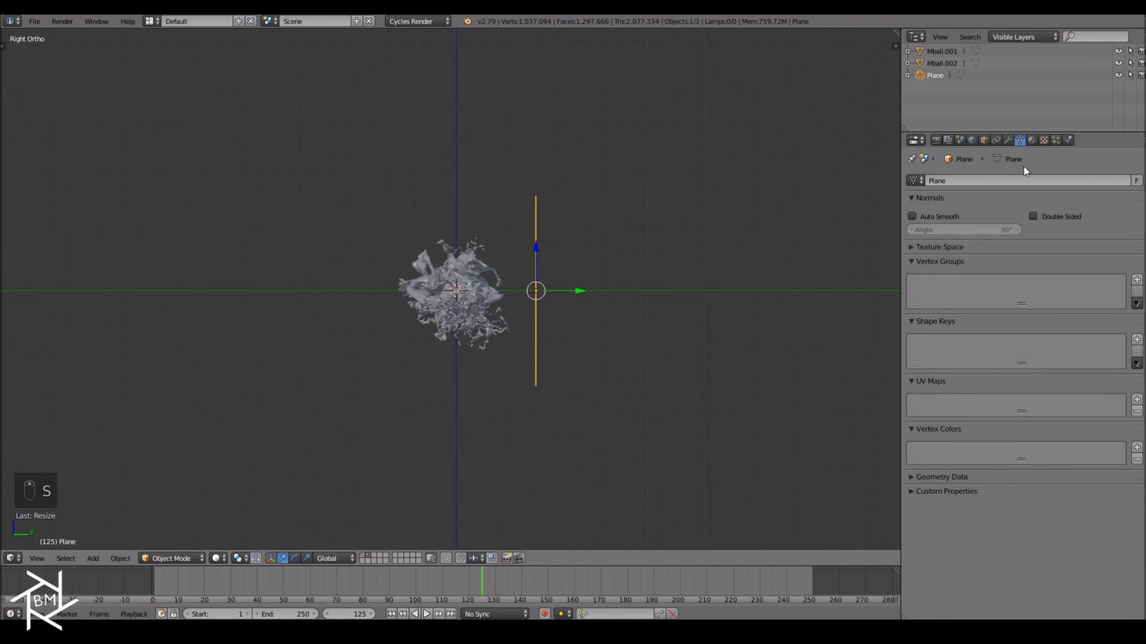
# Give the plane a new material named Light and set its surface shader to Emission.
pyautogui.click(1032, 140)
pyautogui.click(995, 219)
pyautogui.click(993, 220)
pyautogui.write('Light')
pyautogui.press('Return')
pyautogui.click(1009, 283)
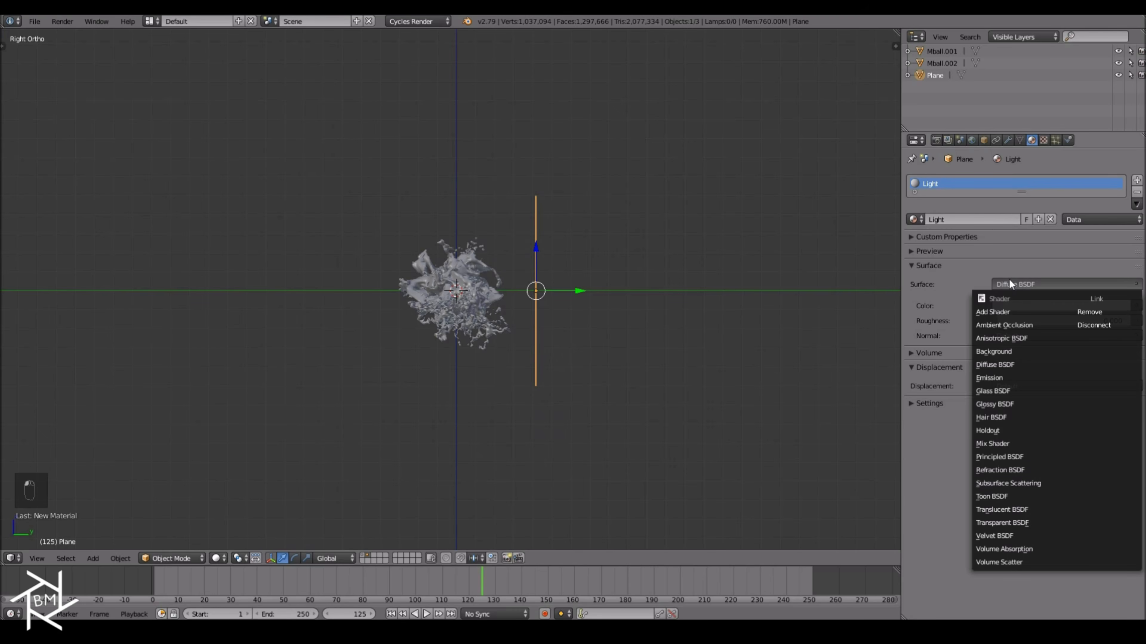
pyautogui.click(988, 378)
# Brighten the Light material's emission color to pure white and set its strength to 2.5.
pyautogui.click(1045, 303)
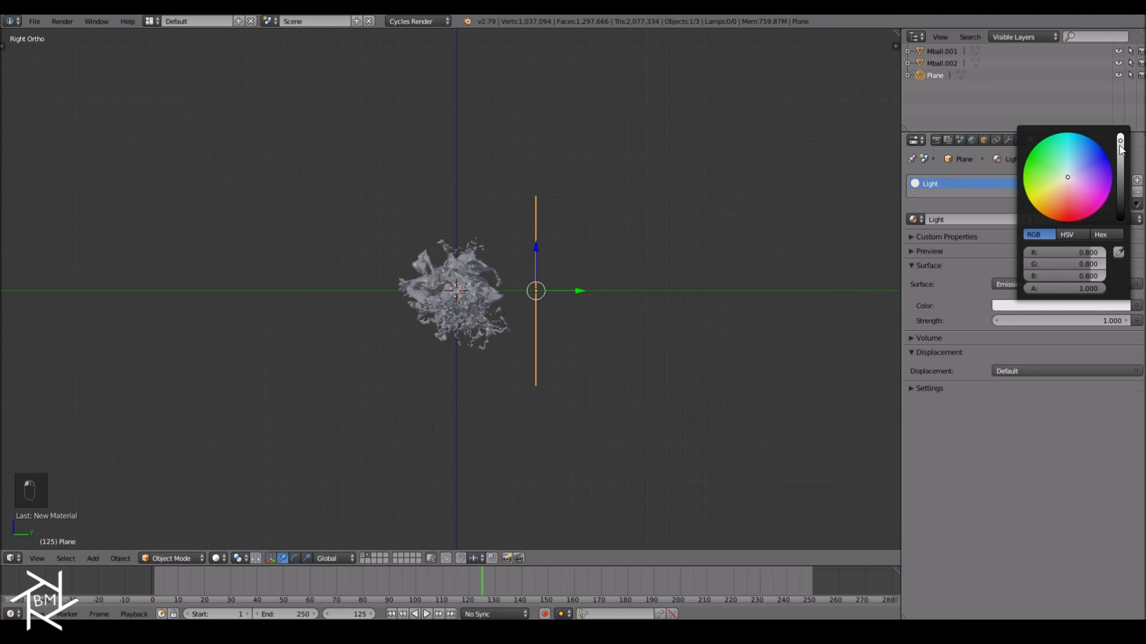
pyautogui.moveTo(1120, 150); pyautogui.dragTo(1120, 134)
pyautogui.click(1063, 322)
pyautogui.write('2.5')
pyautogui.press('Return')
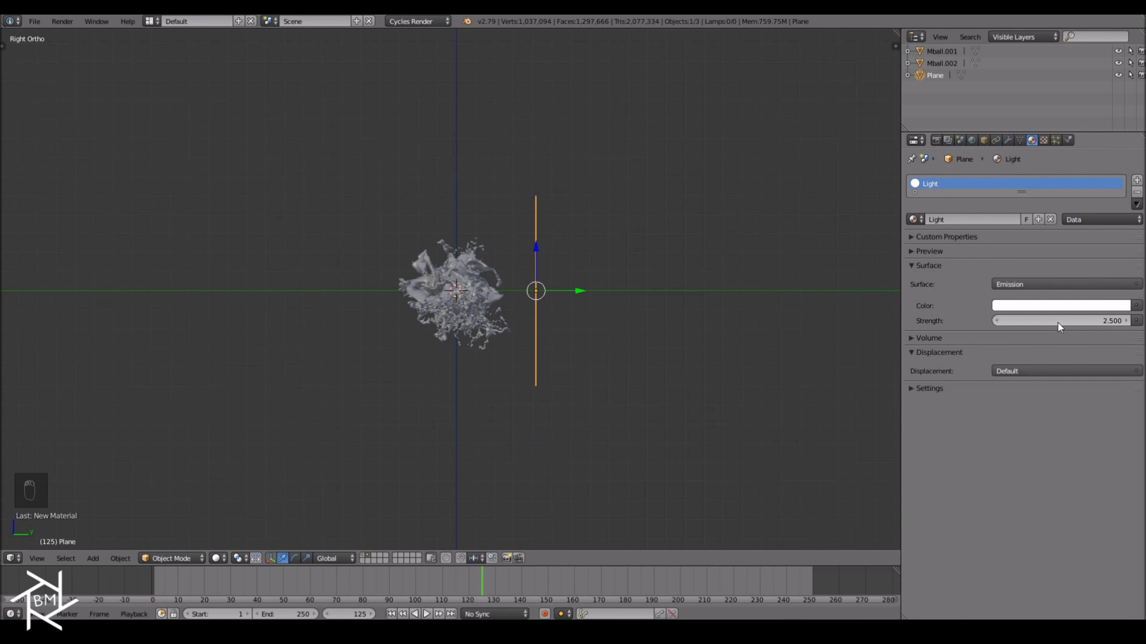
# Duplicate the light plane to the opposite Y side of the fluid, tilt it toward the meshes and raise it slightly.
pyautogui.hotkey('shift', 'd')
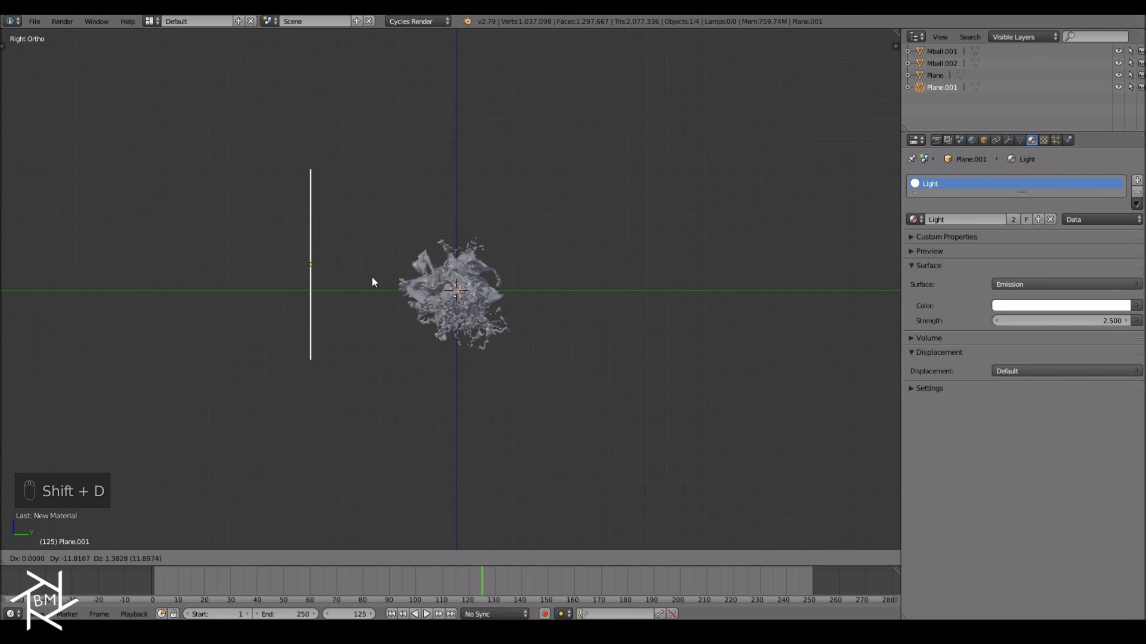
pyautogui.click(415, 307)
pyautogui.press('r')
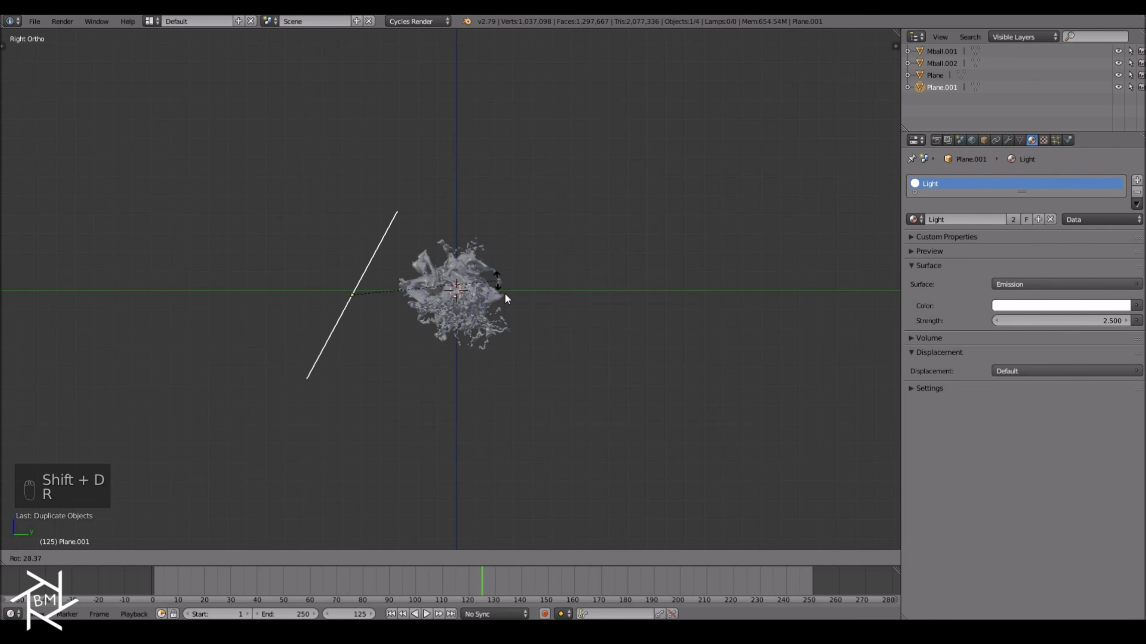
pyautogui.click(438, 301)
pyautogui.press('g')
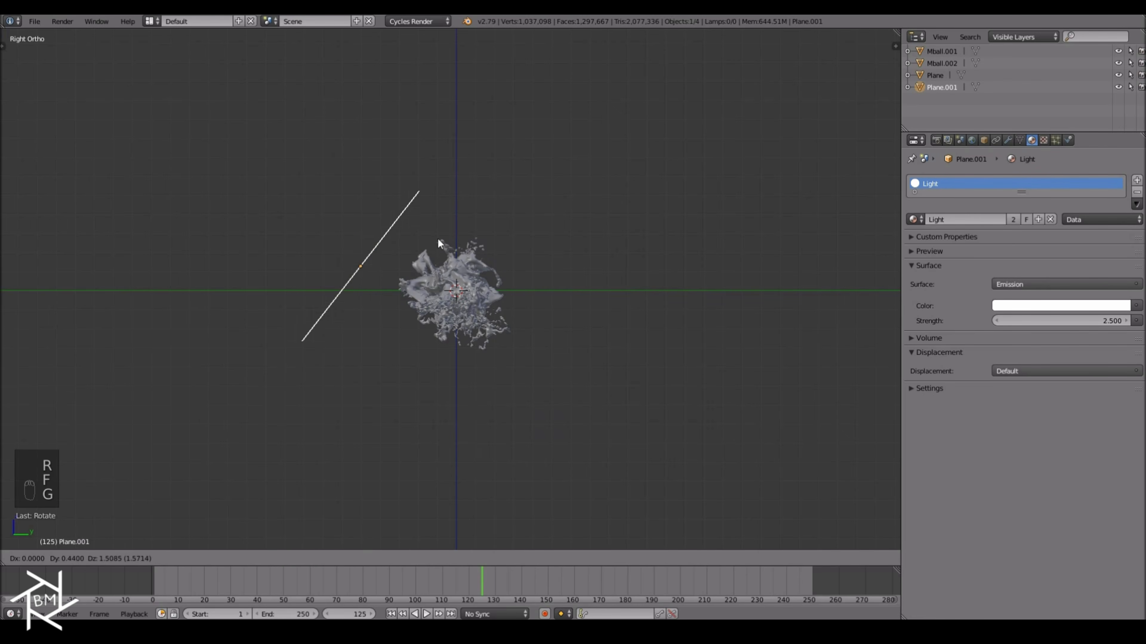
pyautogui.click(448, 230)
# Rotate the duplicated light plane clockwise as seen from above and shift it toward negative X.
pyautogui.press('KP_7')
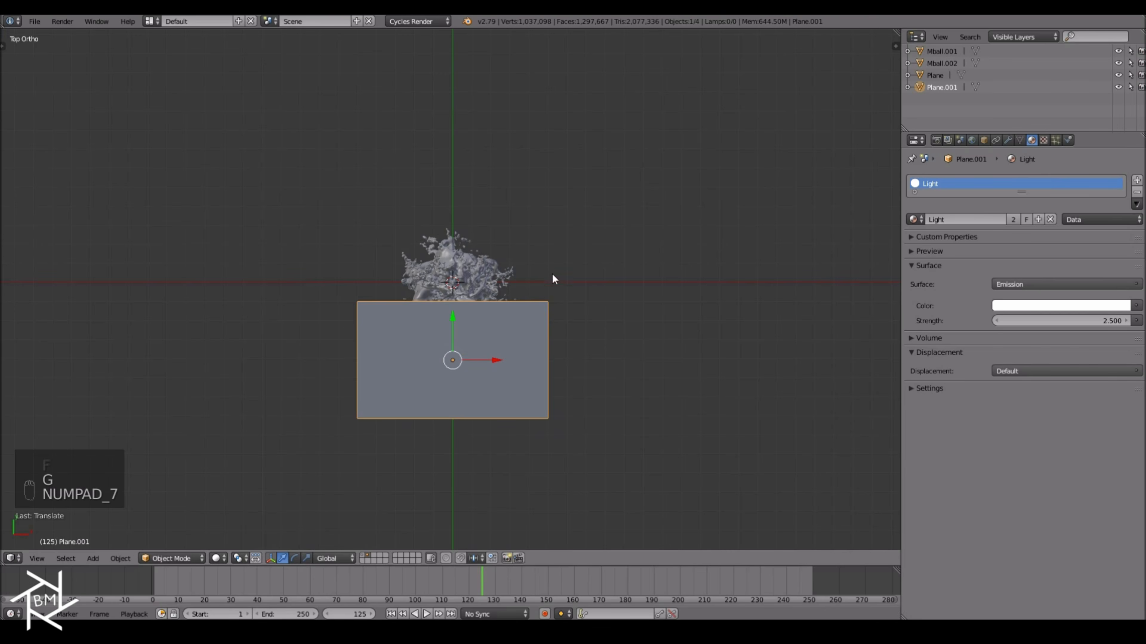
pyautogui.press('r')
pyautogui.click(564, 316)
pyautogui.press('g')
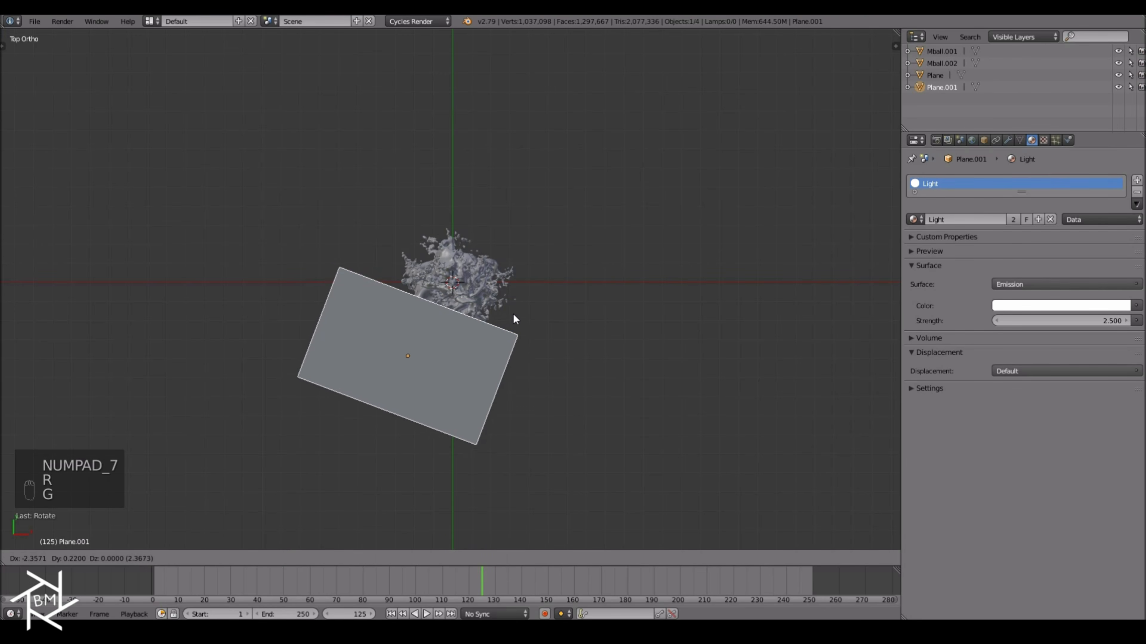
pyautogui.click(516, 314)
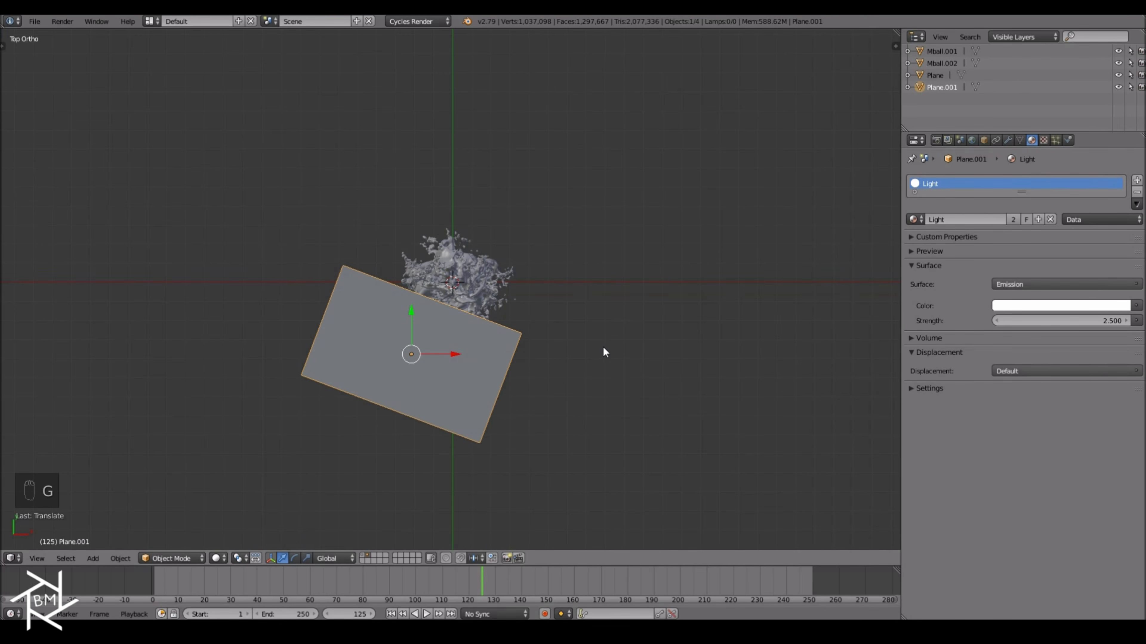
# Duplicate the tilted light plane in place, clear the copy's location and rotation, and scale it by 0.5.
pyautogui.press('KP_1')
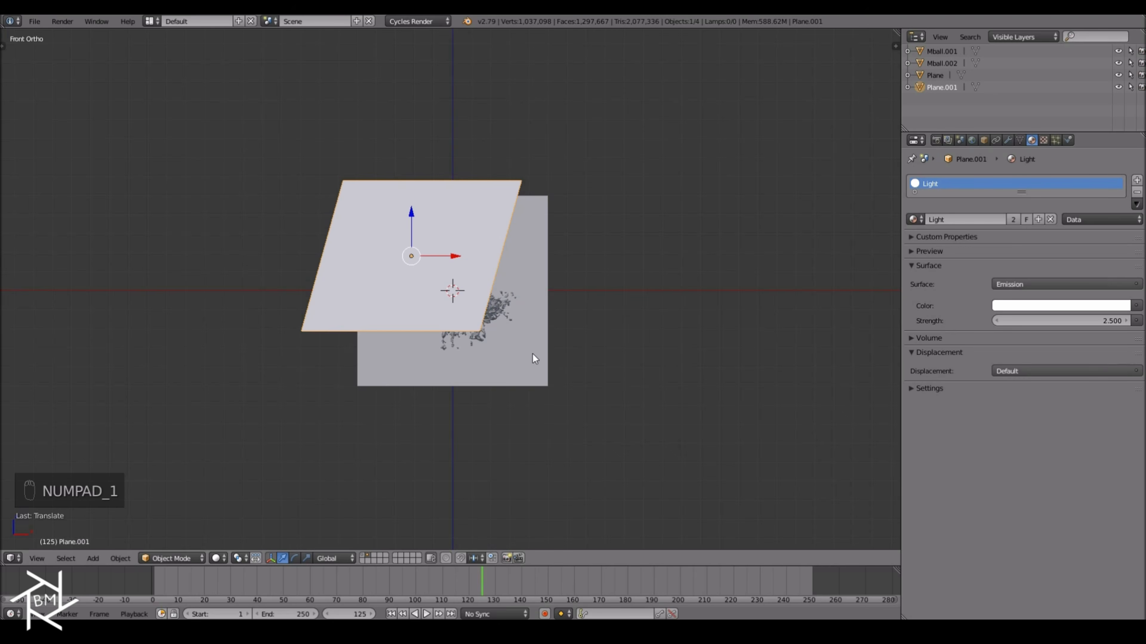
pyautogui.hotkey('shift', 'd')
pyautogui.rightClick(649, 360)
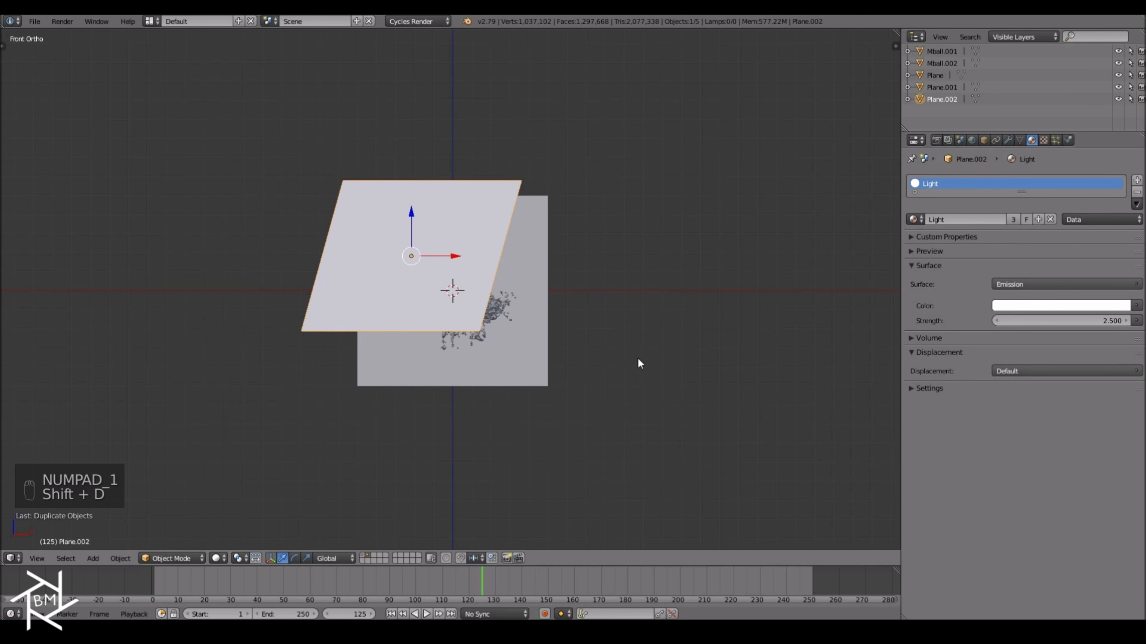
pyautogui.hotkey('alt', 'g')
pyautogui.hotkey('alt', 'r')
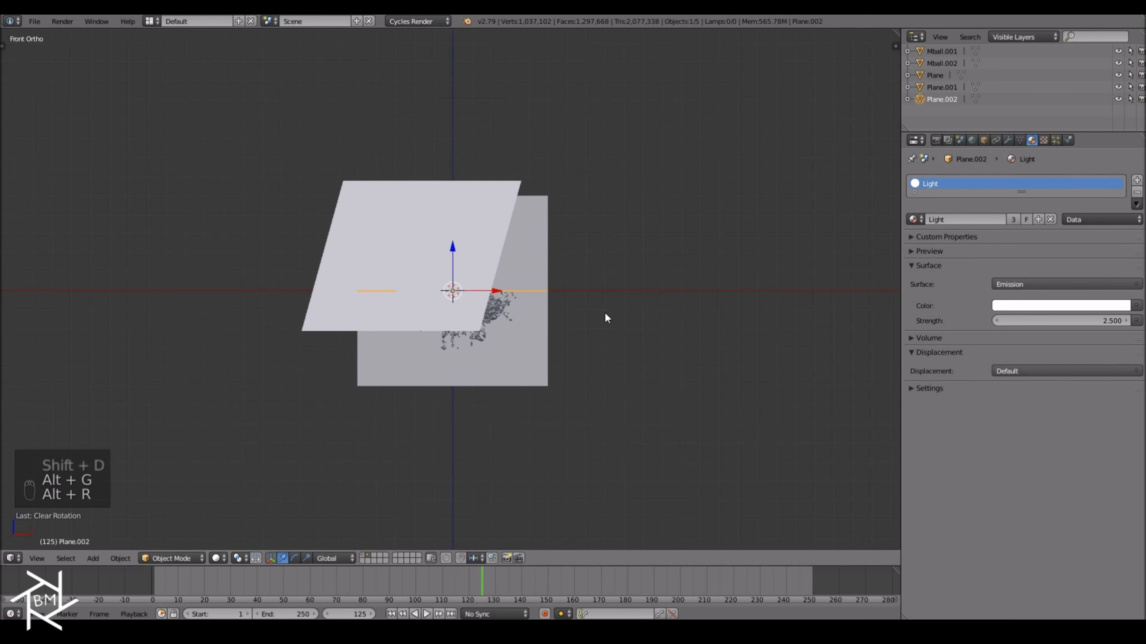
pyautogui.press('s')
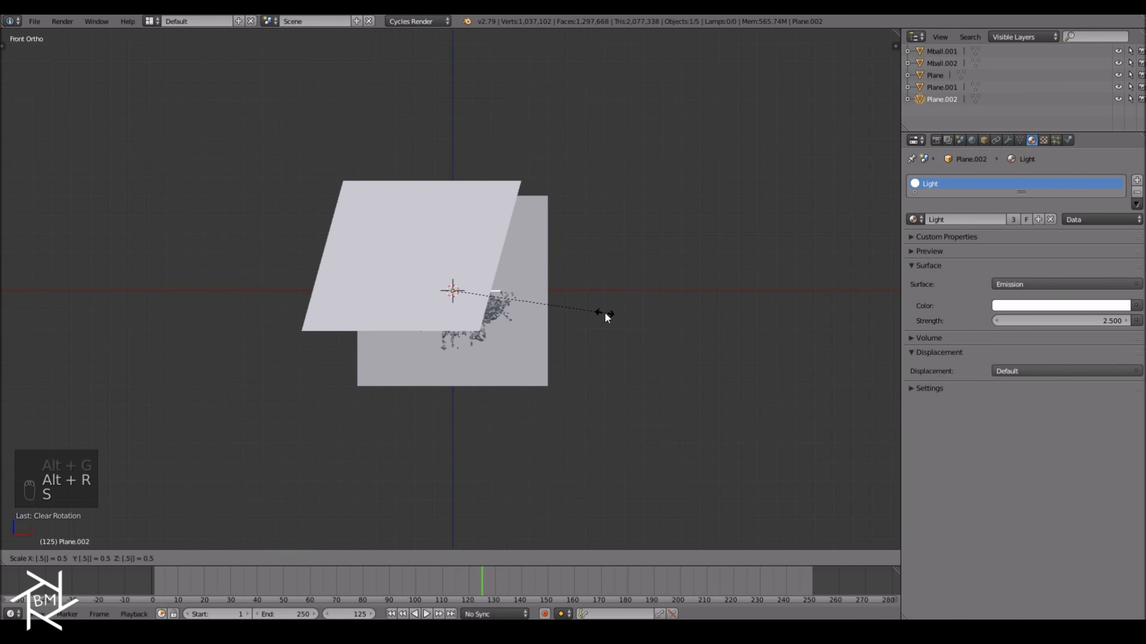
pyautogui.click(604, 312)
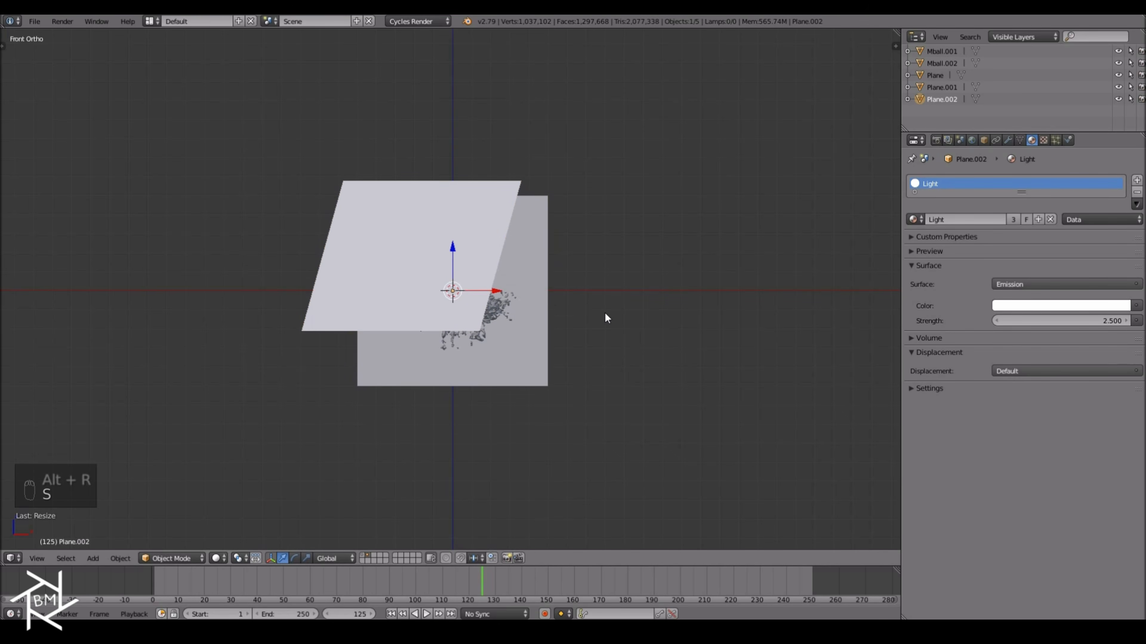
# Place the smaller light plane below and in front of the fluid, and tilt it to face the meshes in the side view.
pyautogui.click(514, 373)
pyautogui.press('KP_3')
pyautogui.press('g')
pyautogui.click(450, 361)
pyautogui.press('r')
pyautogui.click(535, 421)
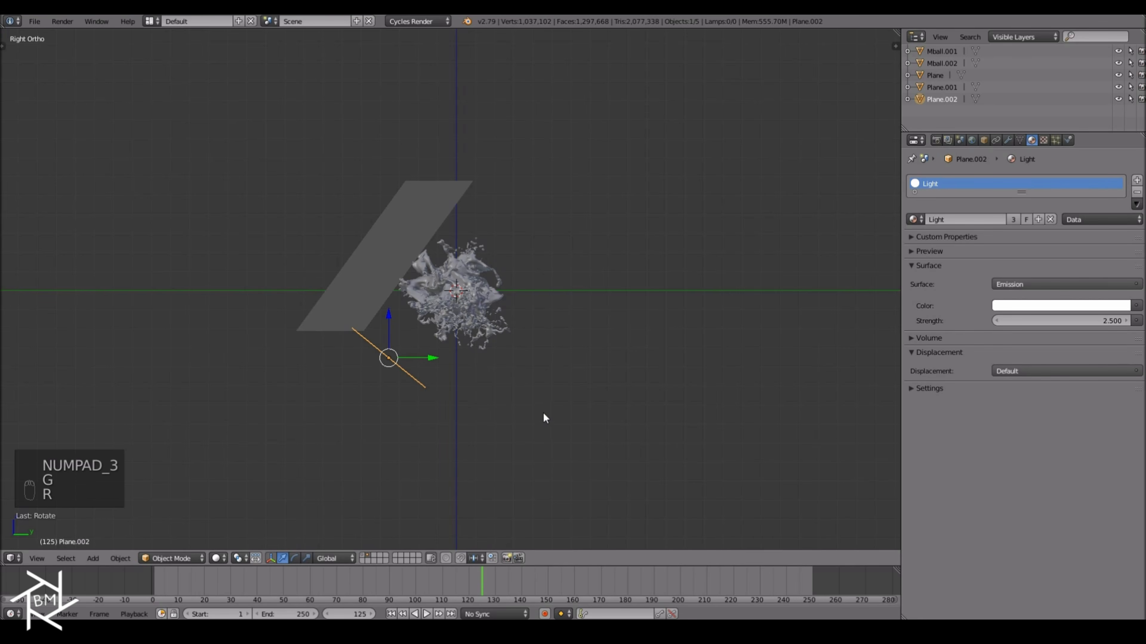
# Reposition the Plane.002 light below the splash and rotate it in the top view to face the splash diagonally.
pyautogui.press('g')
pyautogui.click(539, 404)
pyautogui.press('KP_7')
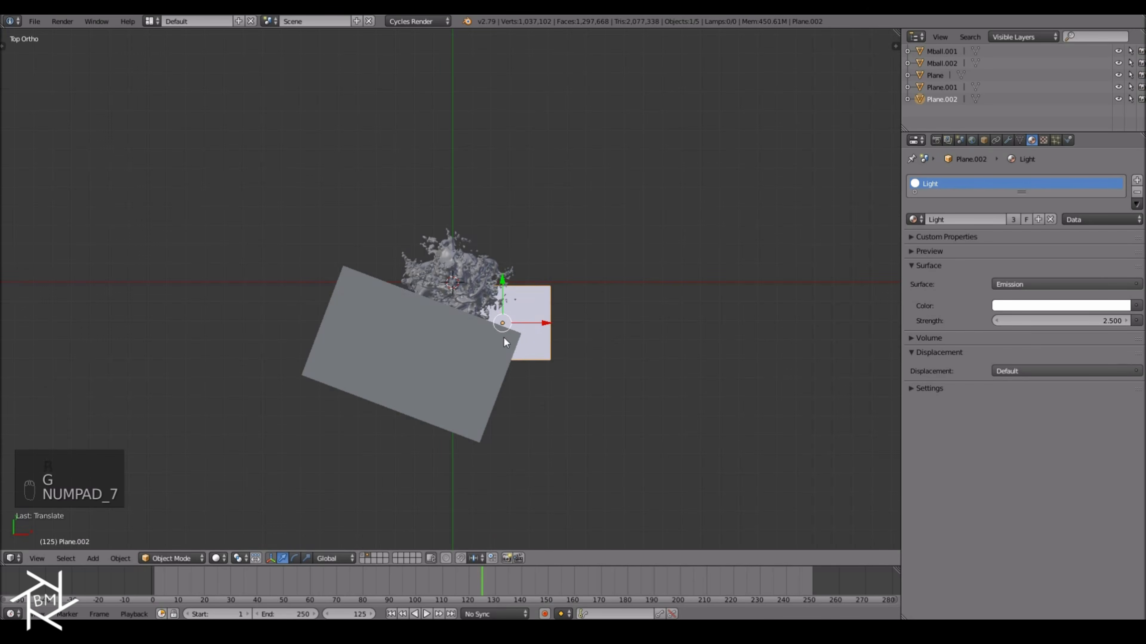
pyautogui.press('r')
pyautogui.click(598, 261)
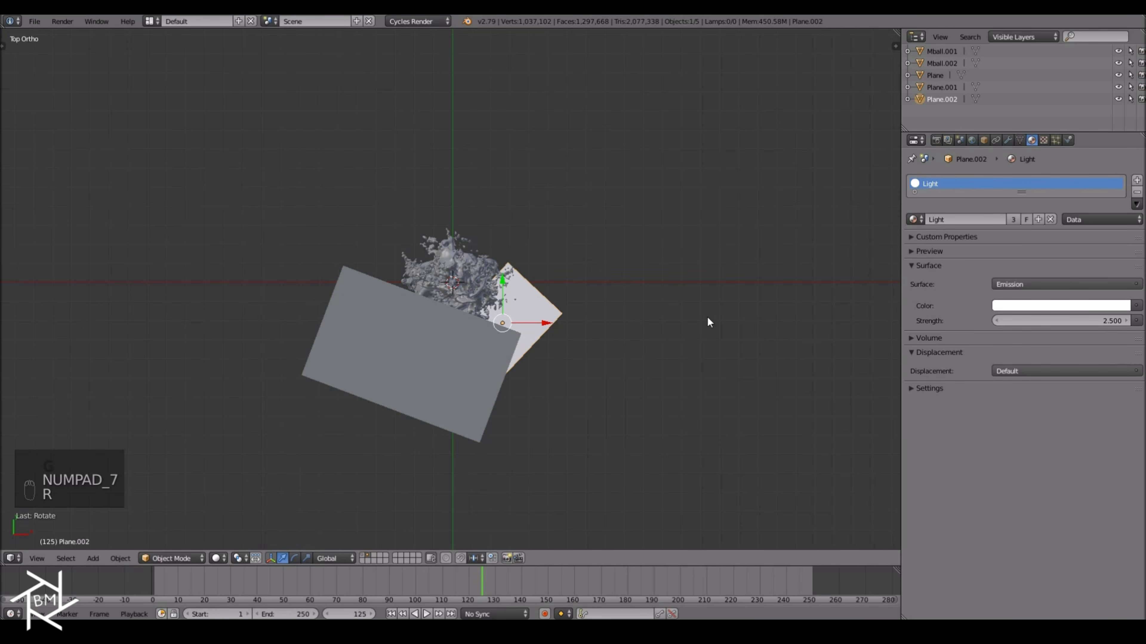
# Give Plane.002 its own copy of the Light material and set its emission strength to 1.
pyautogui.click(1013, 219)
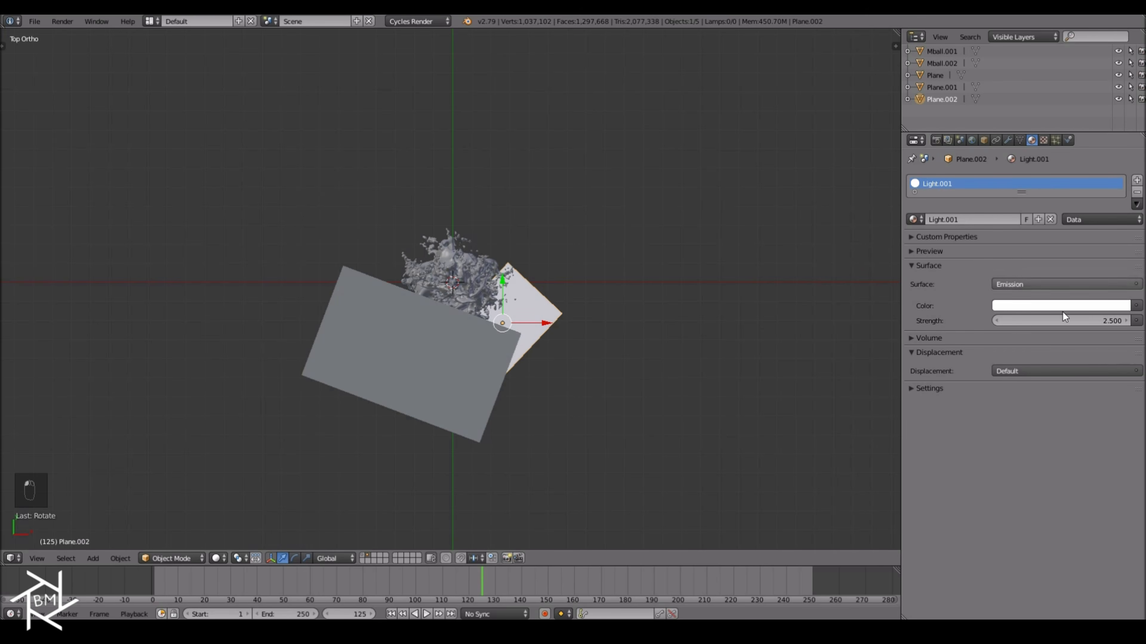
pyautogui.click(1064, 320)
pyautogui.write('1')
pyautogui.press('Return')
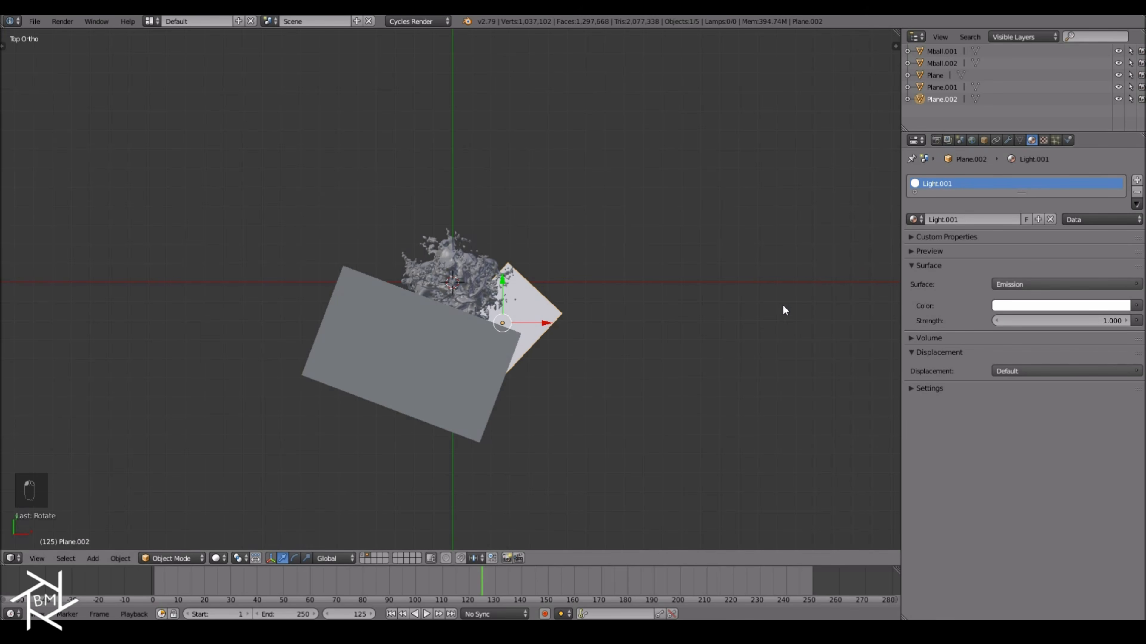
# Preview the scene rendered from the front and disable camera ray visibility for Plane.002 in its Cycles settings.
pyautogui.press('KP_1')
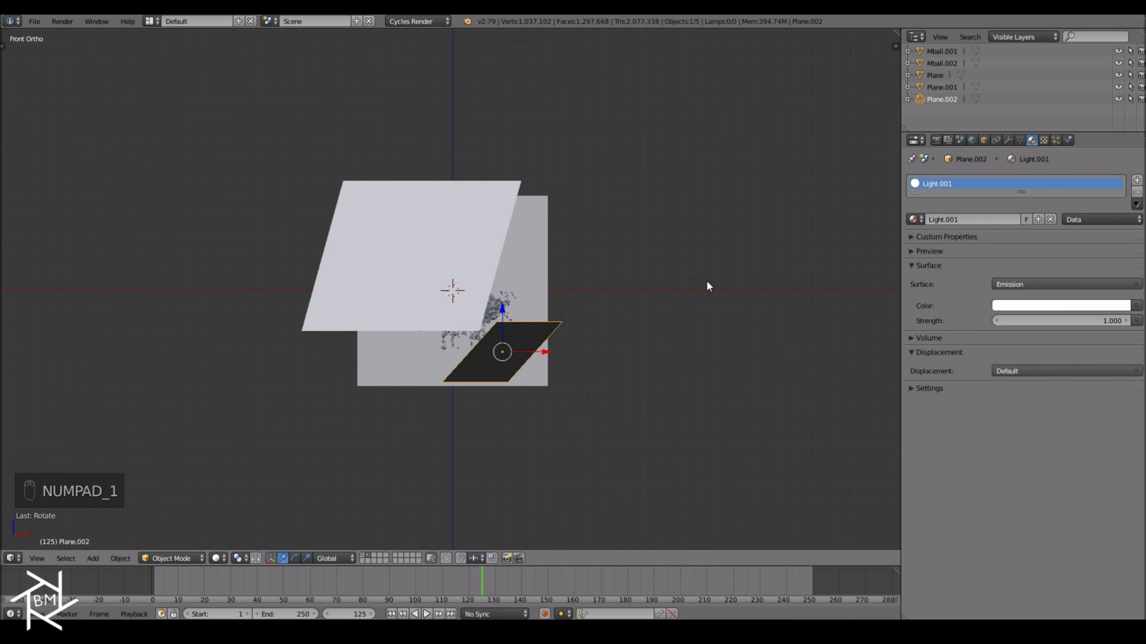
pyautogui.hotkey('shift', 'z')
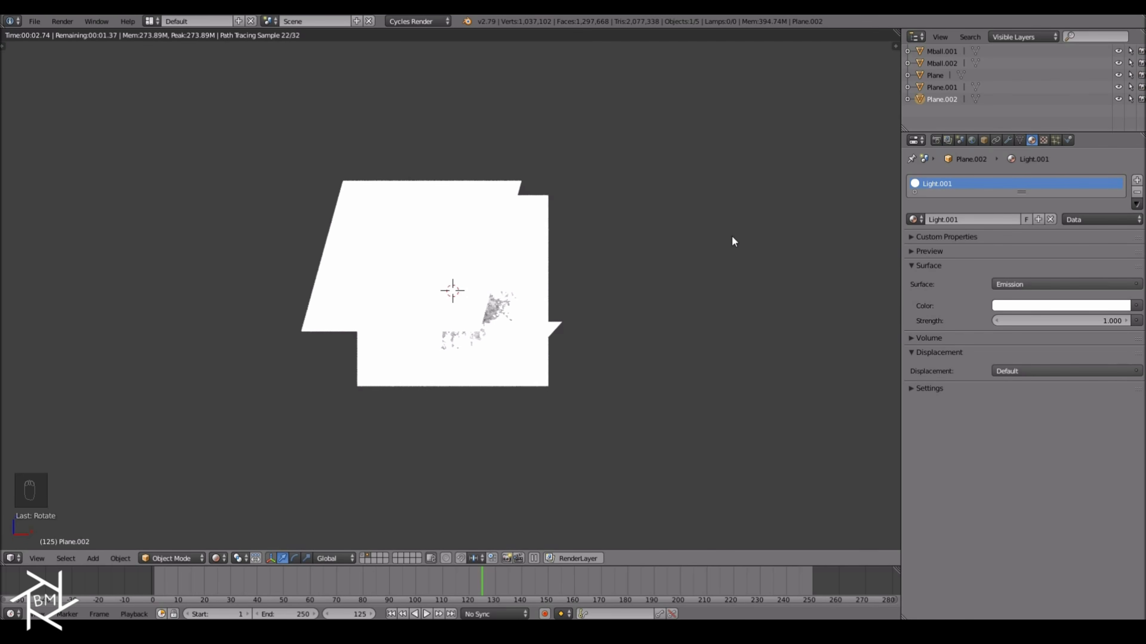
pyautogui.click(984, 140)
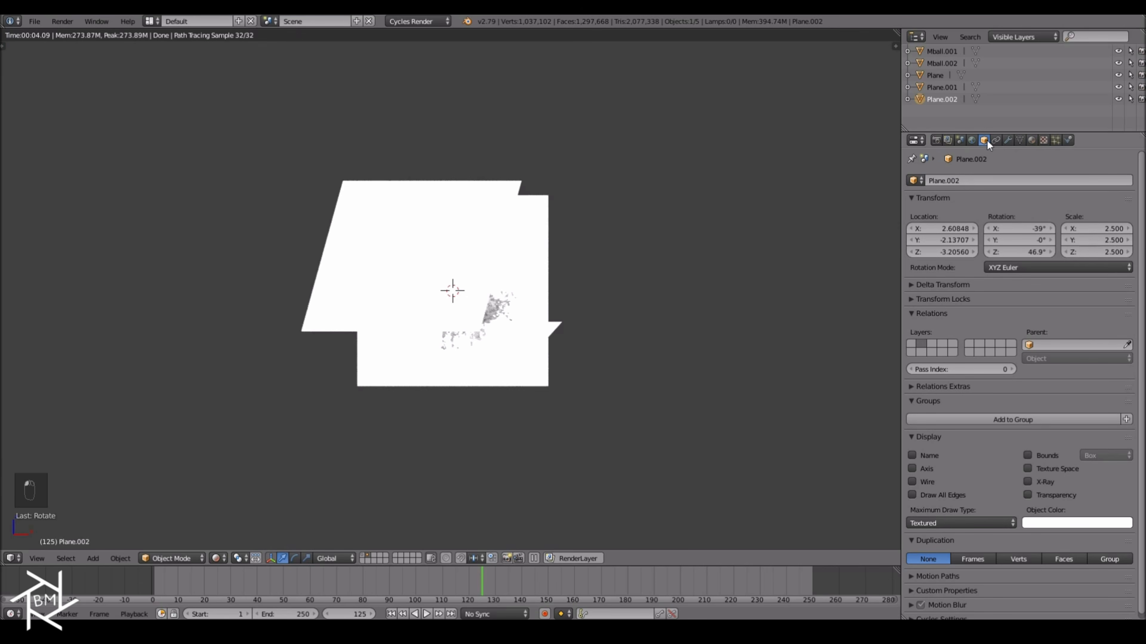
pyautogui.scroll(-1, 1006, 280)
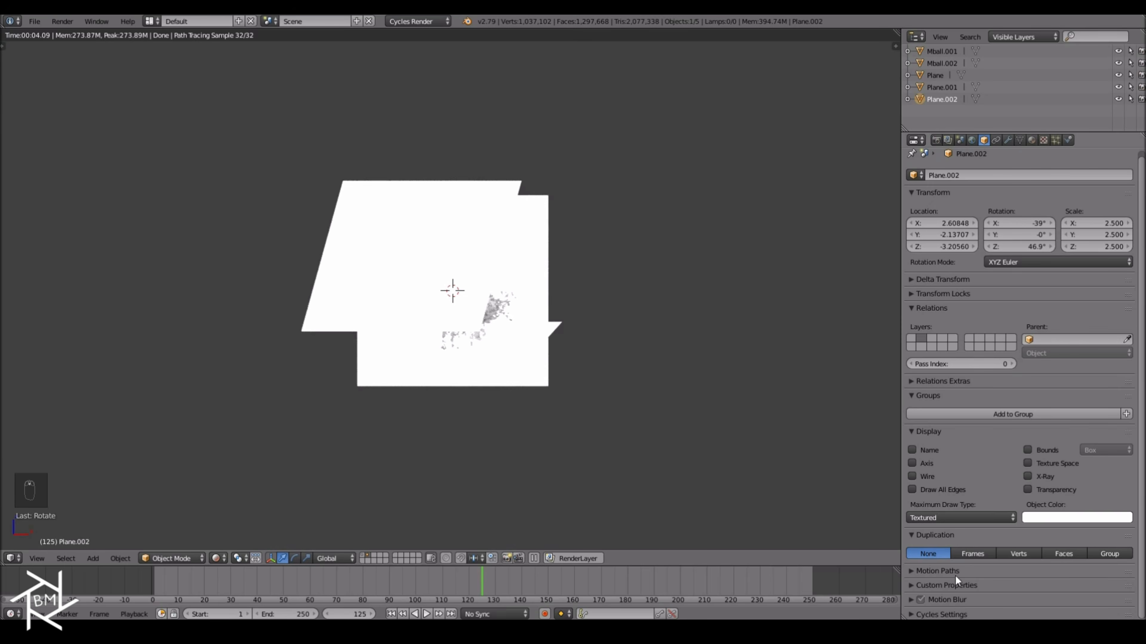
pyautogui.click(942, 615)
pyautogui.scroll(-5, 960, 571)
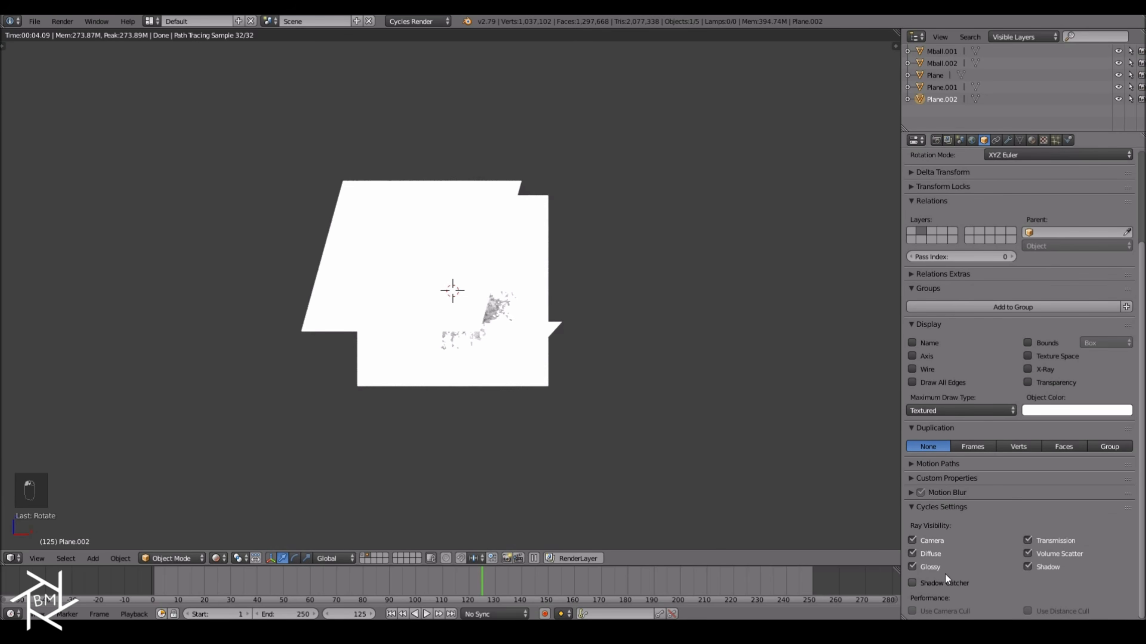
pyautogui.click(936, 540)
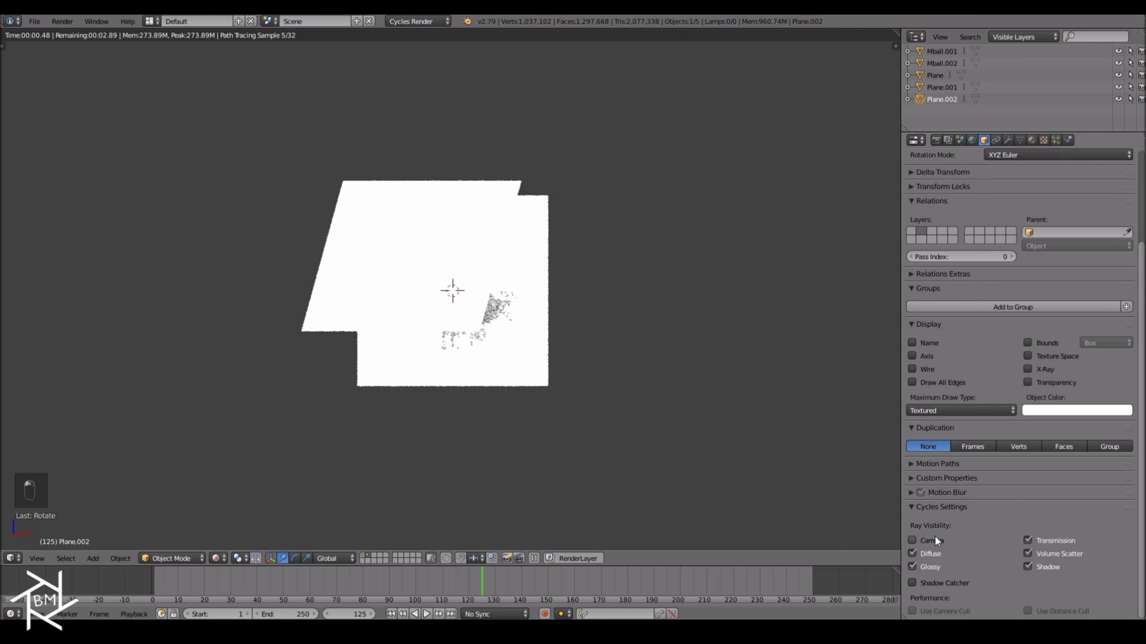
# Disable camera ray visibility for the other two light planes, Plane.001 and Plane.
pyautogui.click(944, 83)
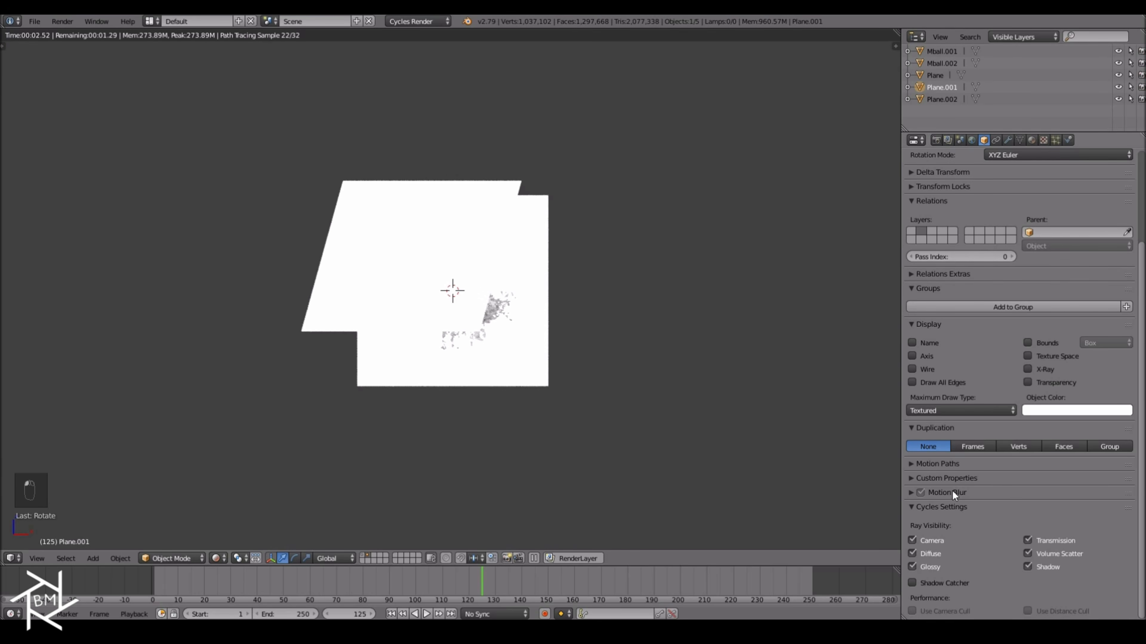
pyautogui.click(934, 542)
pyautogui.click(935, 75)
pyautogui.click(930, 541)
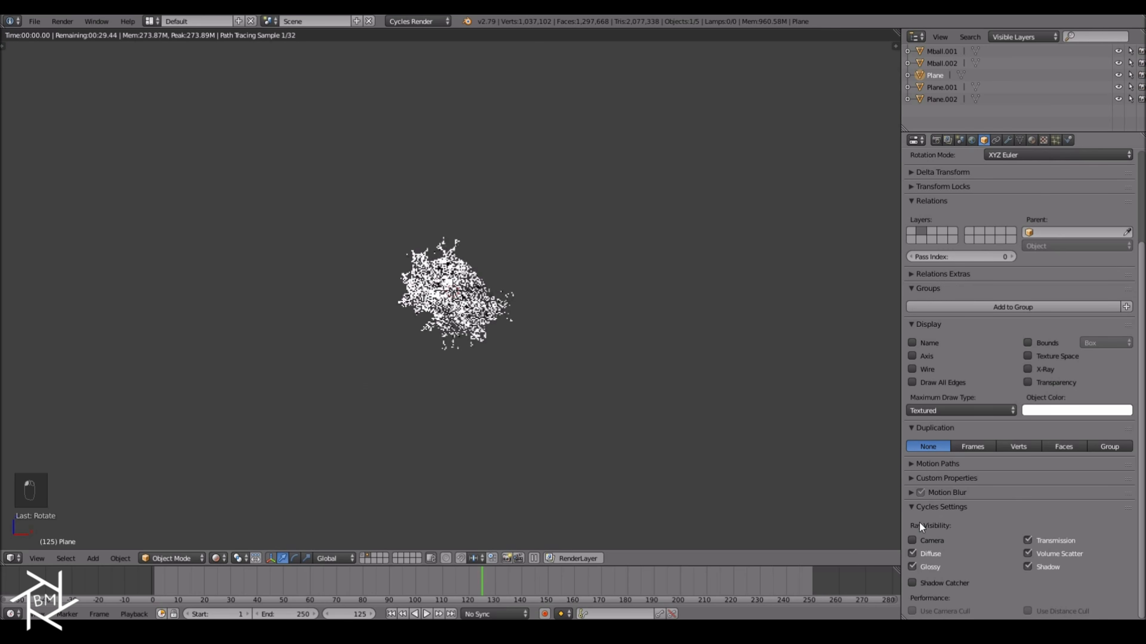
# Set the world's Background surface colour to black and save the file.
pyautogui.click(973, 139)
pyautogui.click(1001, 245)
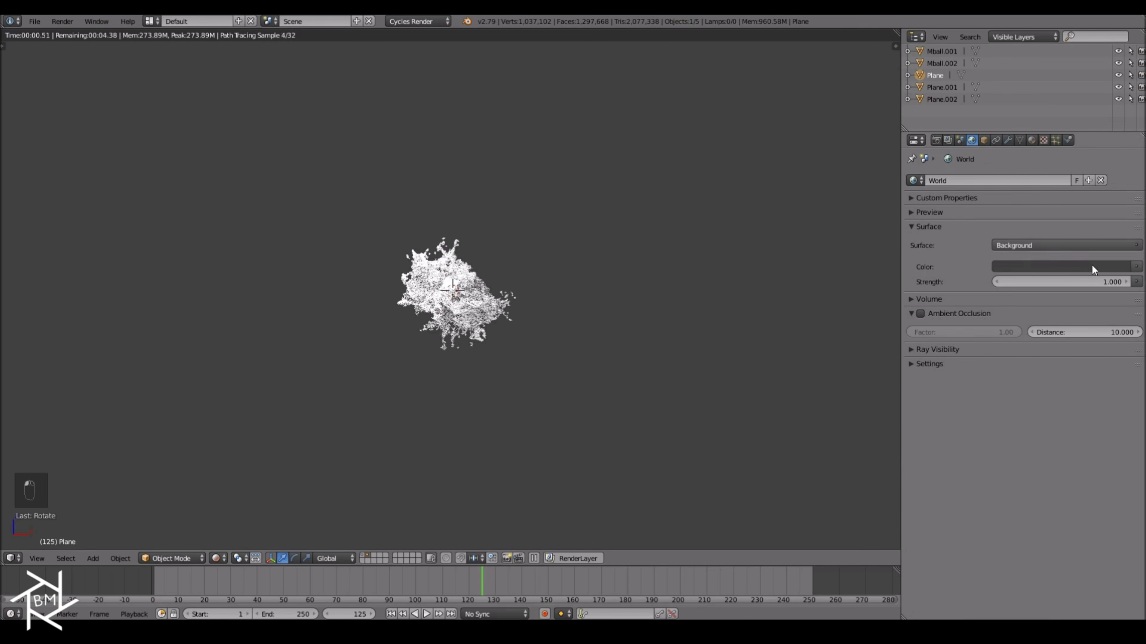
pyautogui.click(1090, 267)
pyautogui.click(1121, 168)
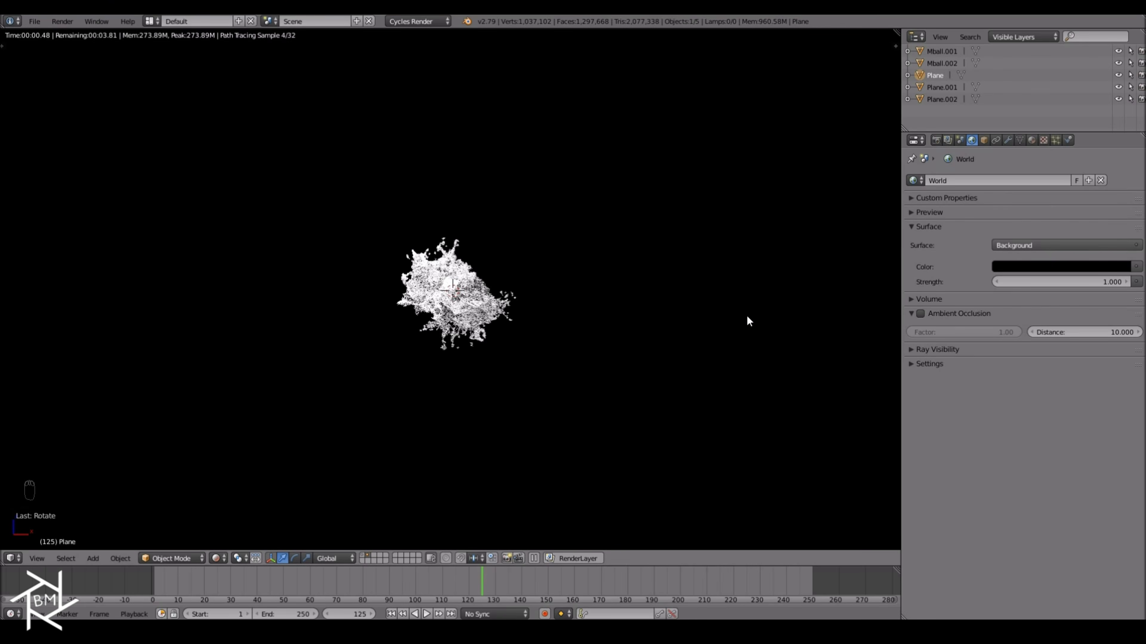
pyautogui.hotkey('ctrl', 's')
pyautogui.click(746, 315)
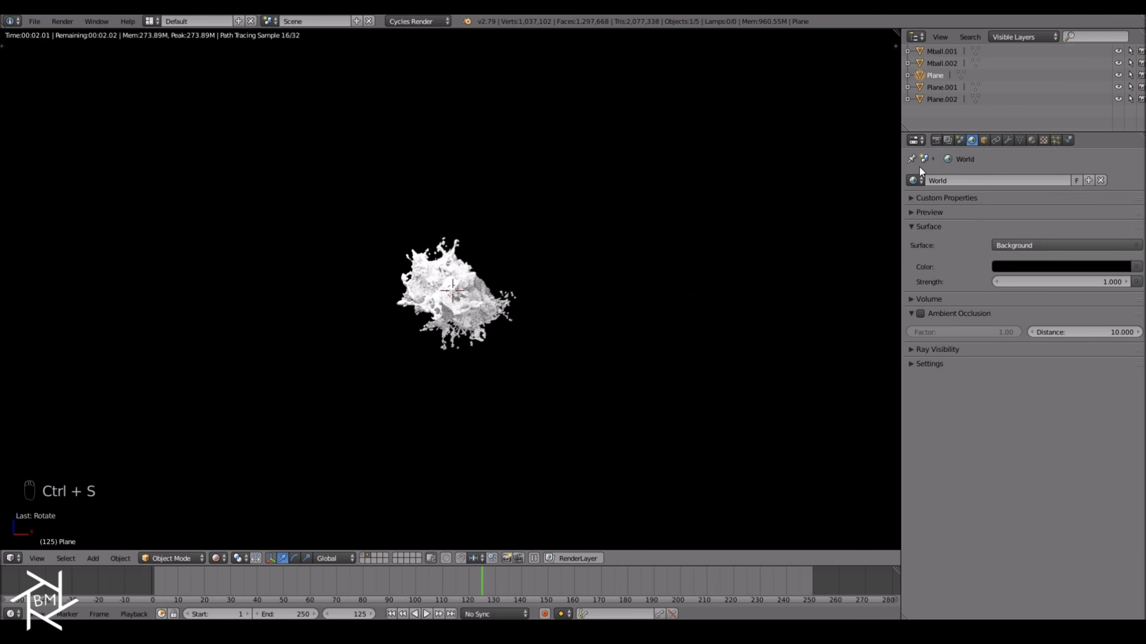
# Turn on the transparent film background and border rendering in the render settings.
pyautogui.click(936, 140)
pyautogui.scroll(-5, 952, 416)
pyautogui.click(929, 489)
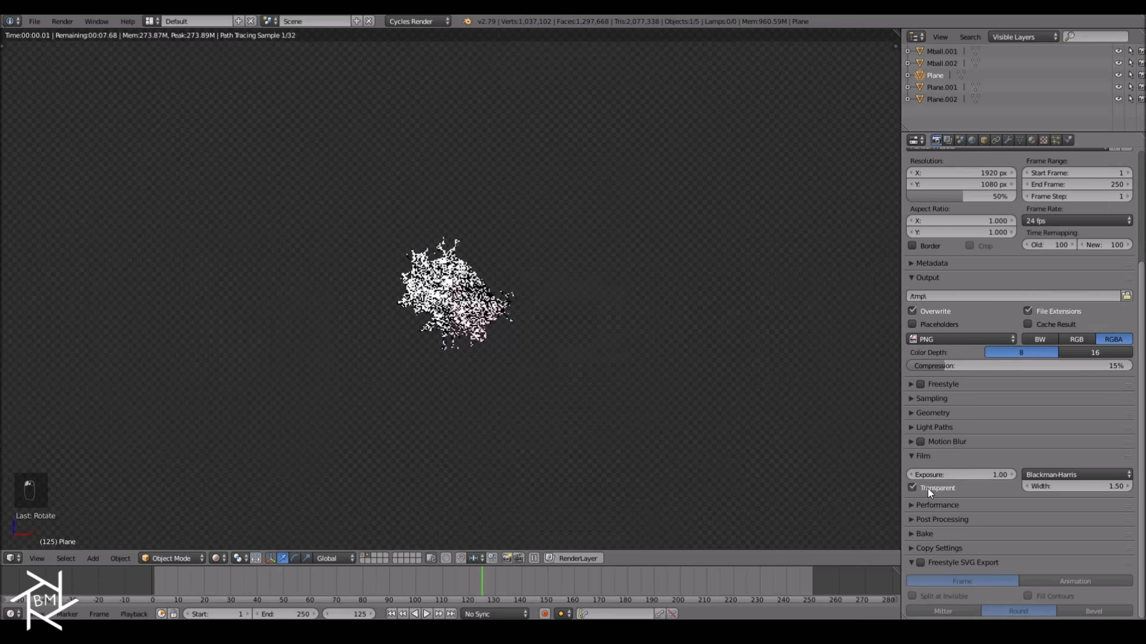
pyautogui.click(926, 244)
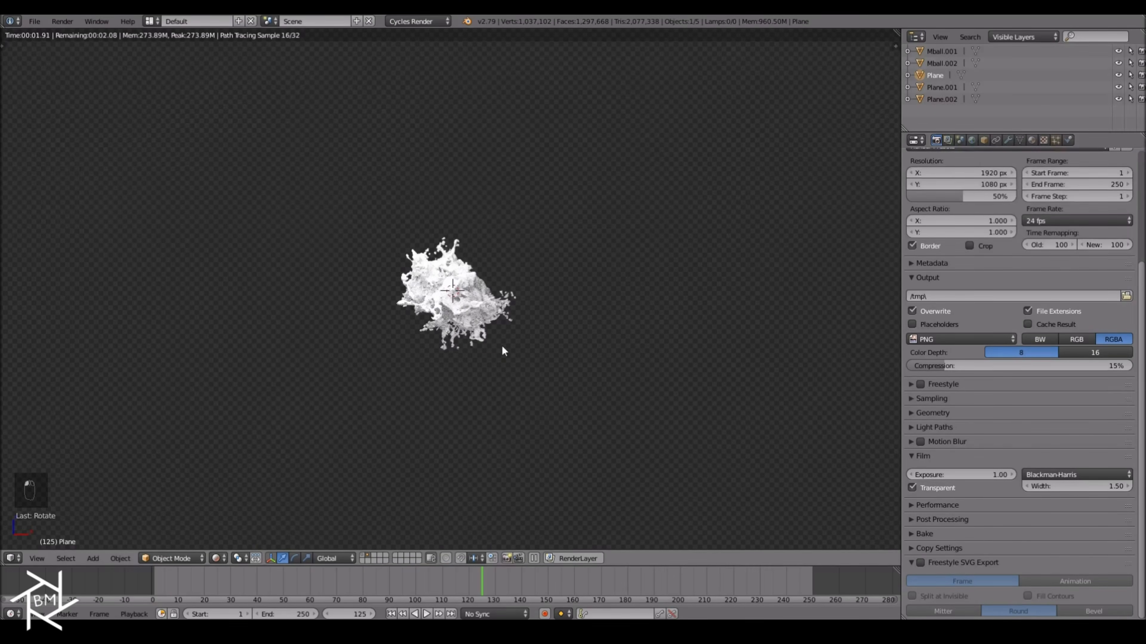
# Add a camera and make it the active scene camera.
pyautogui.hotkey('shift', 'a')
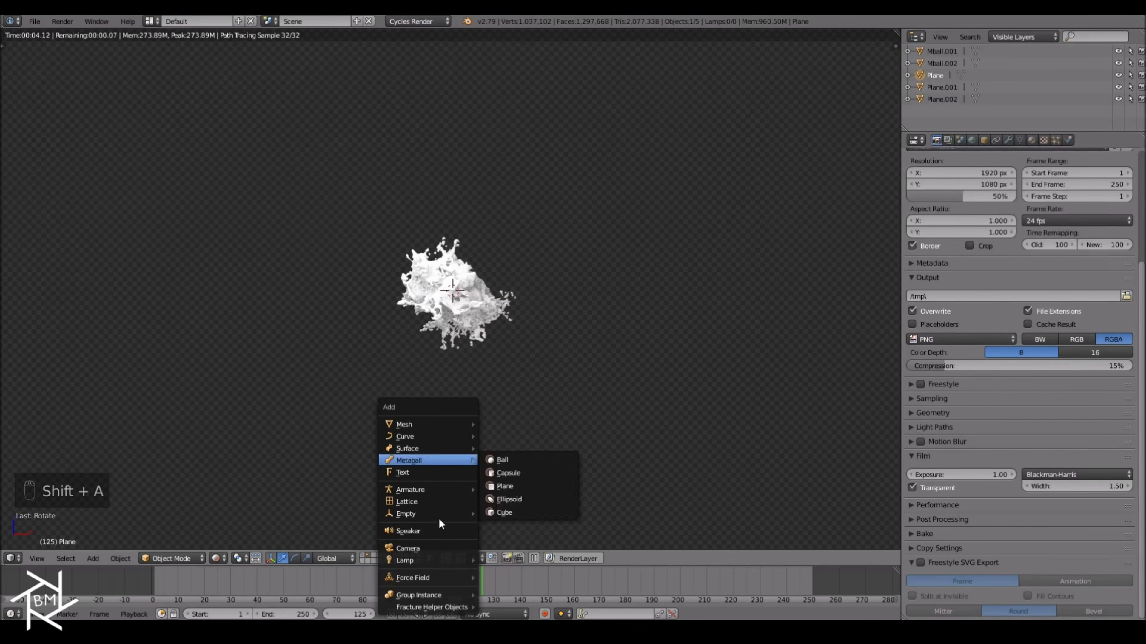
pyautogui.click(437, 548)
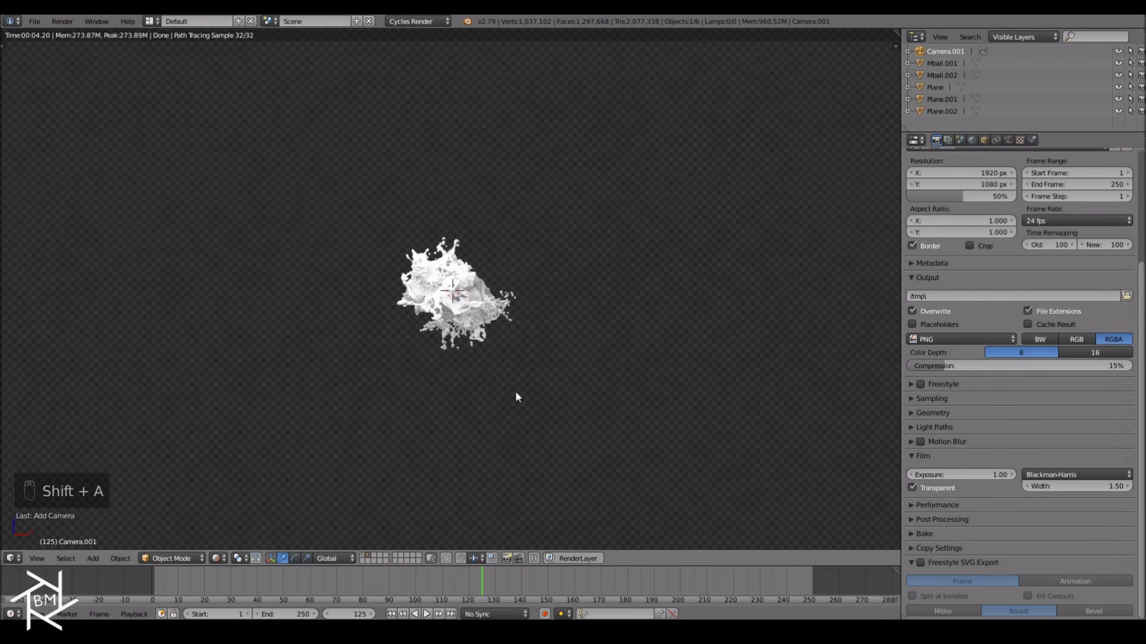
pyautogui.press('ctrl+KP_0')
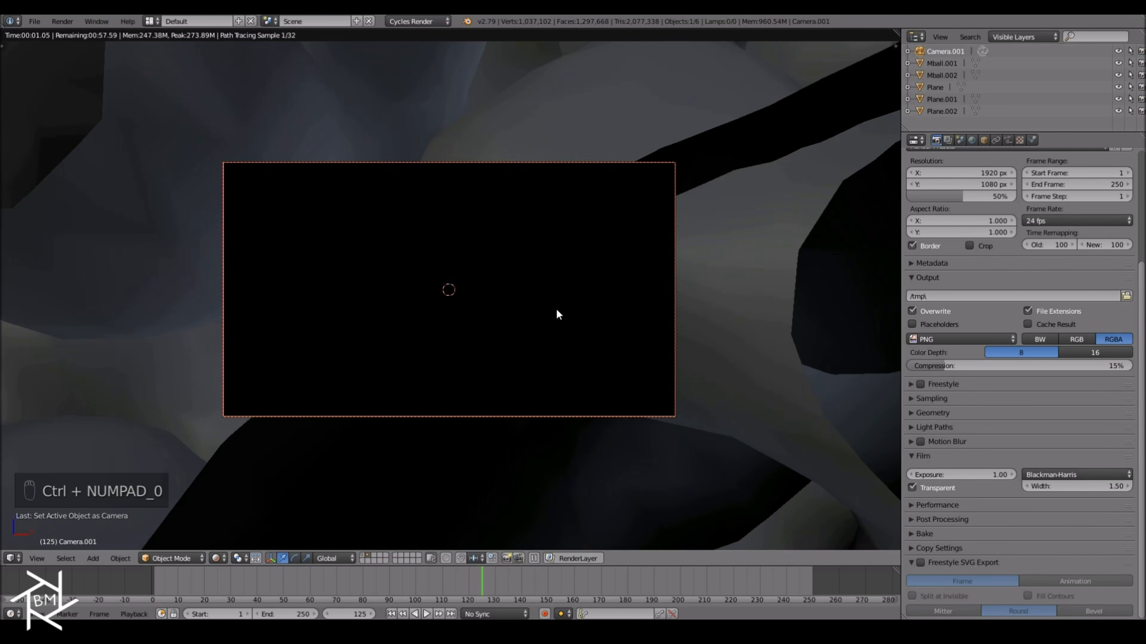
# Clear the camera's location and move it back along its local Z axis until the whole splash fits the frame.
pyautogui.hotkey('alt', 'g')
pyautogui.press('g')
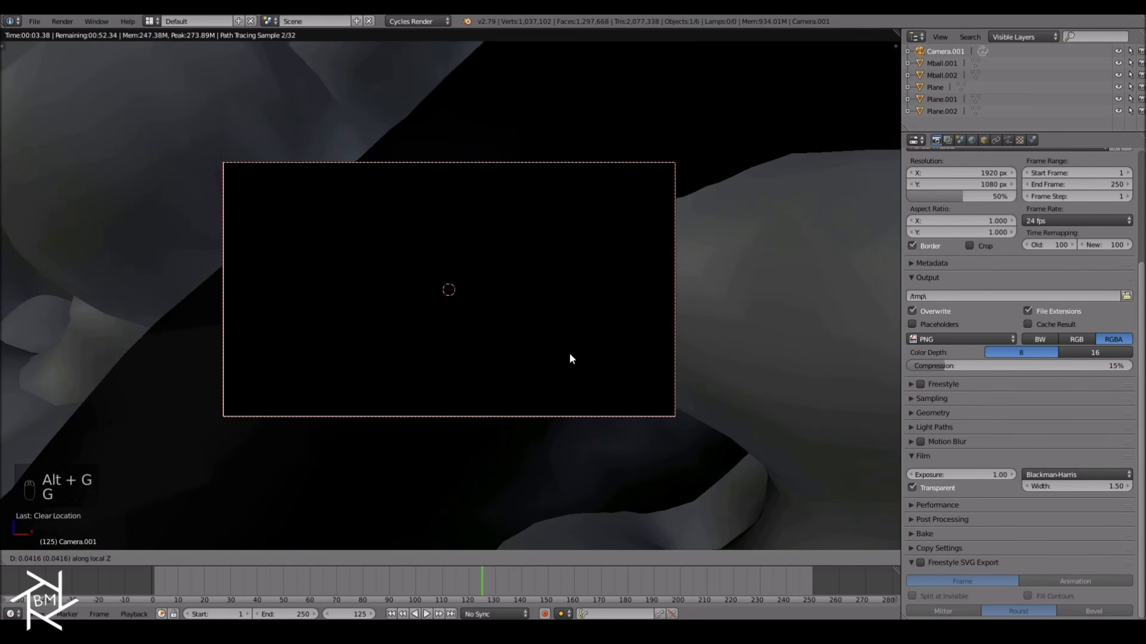
pyautogui.press('z')
pyautogui.press('z')
pyautogui.click(570, 438)
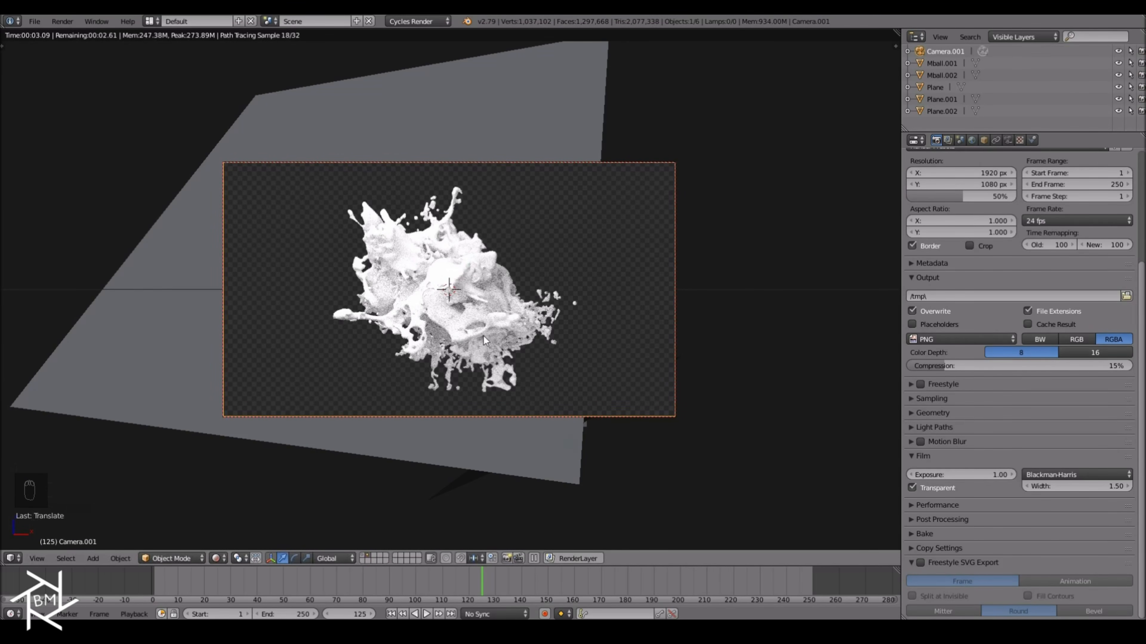
pyautogui.press('g')
pyautogui.press('z')
pyautogui.press('z')
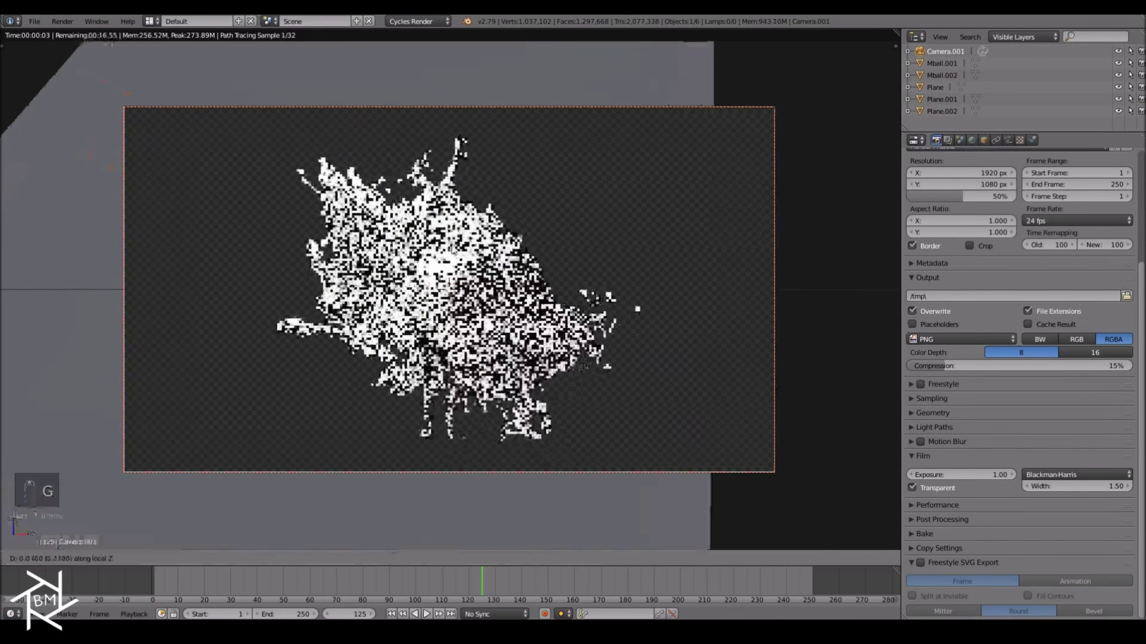
pyautogui.click(510, 315)
# Move and rotate the camera so the splash reaches into the frame from its upper-left corner.
pyautogui.press('g')
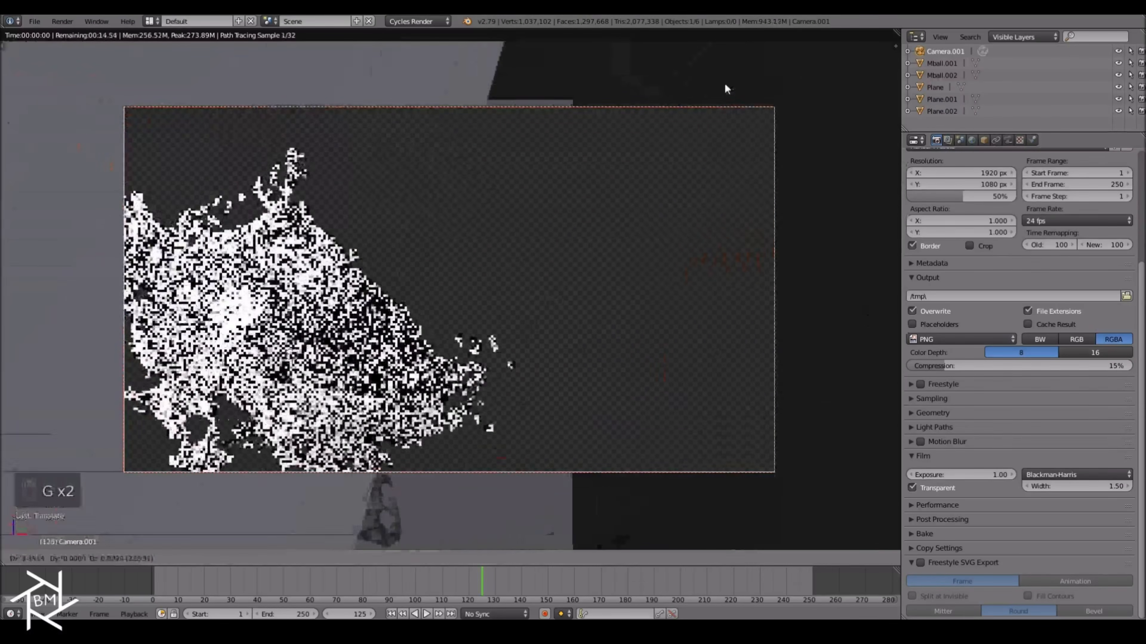
pyautogui.click(726, 65)
pyautogui.press('g')
pyautogui.middleClick(320, 326)
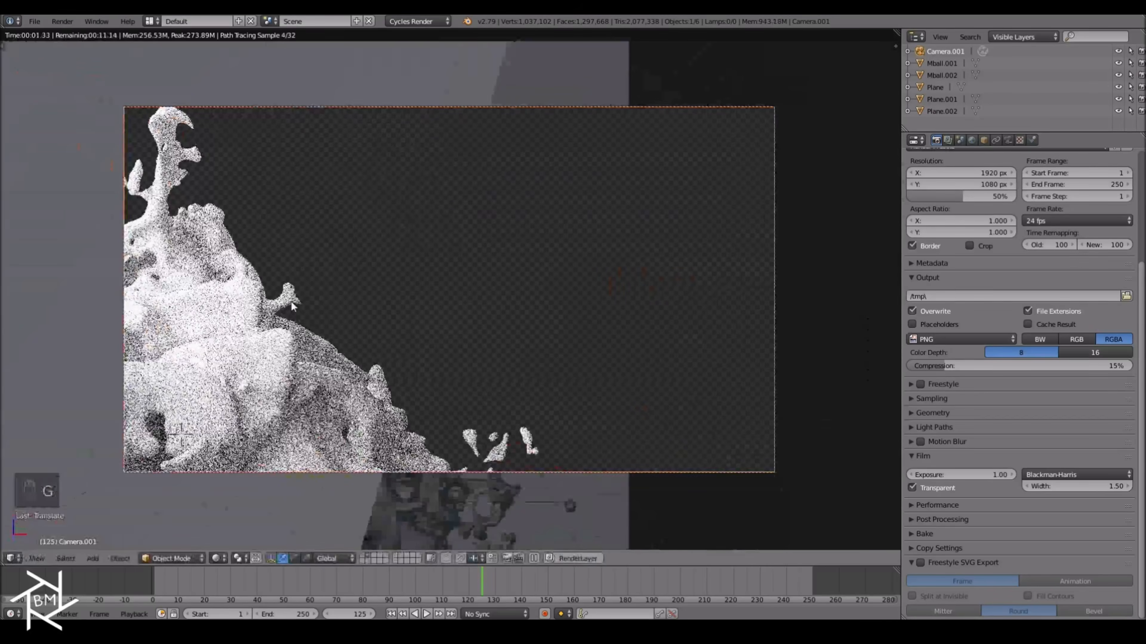
pyautogui.press('g')
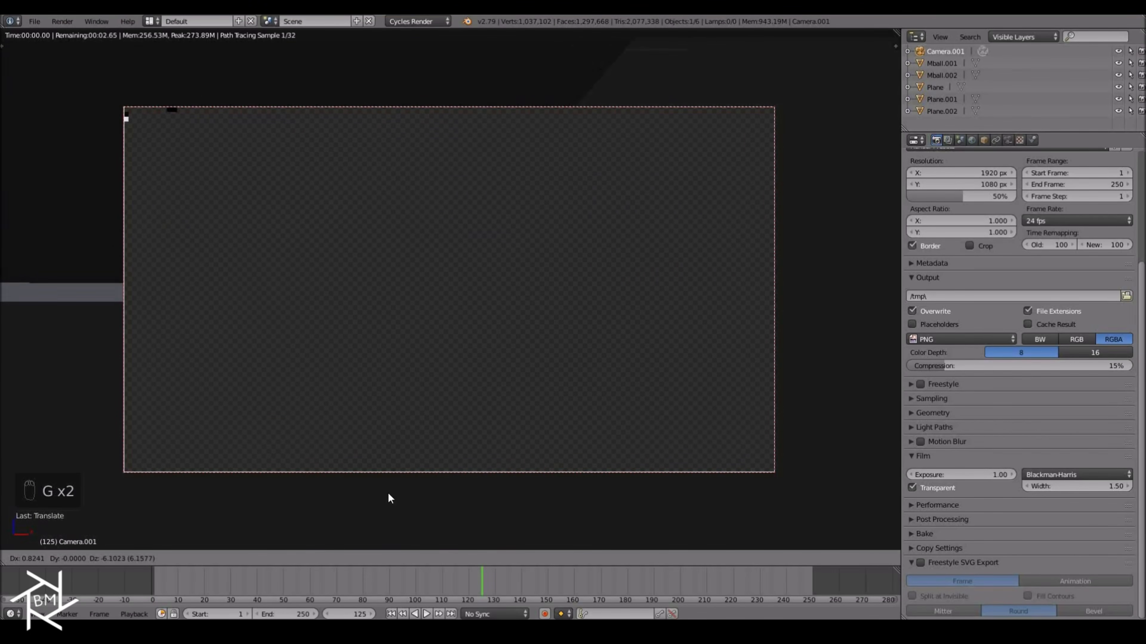
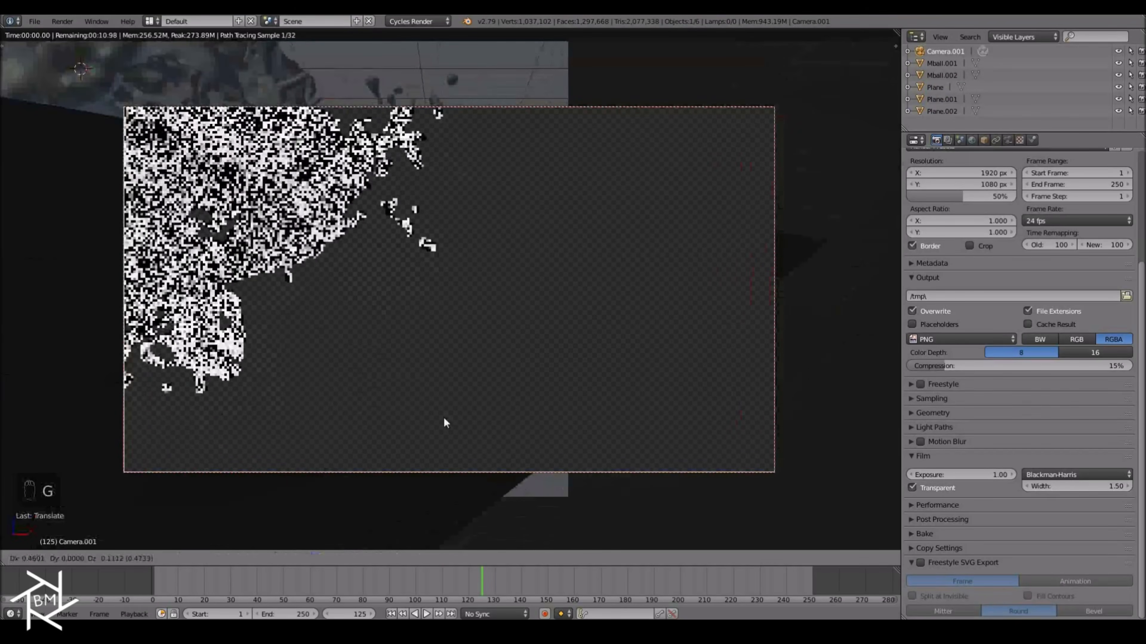
pyautogui.click(443, 417)
pyautogui.press('r')
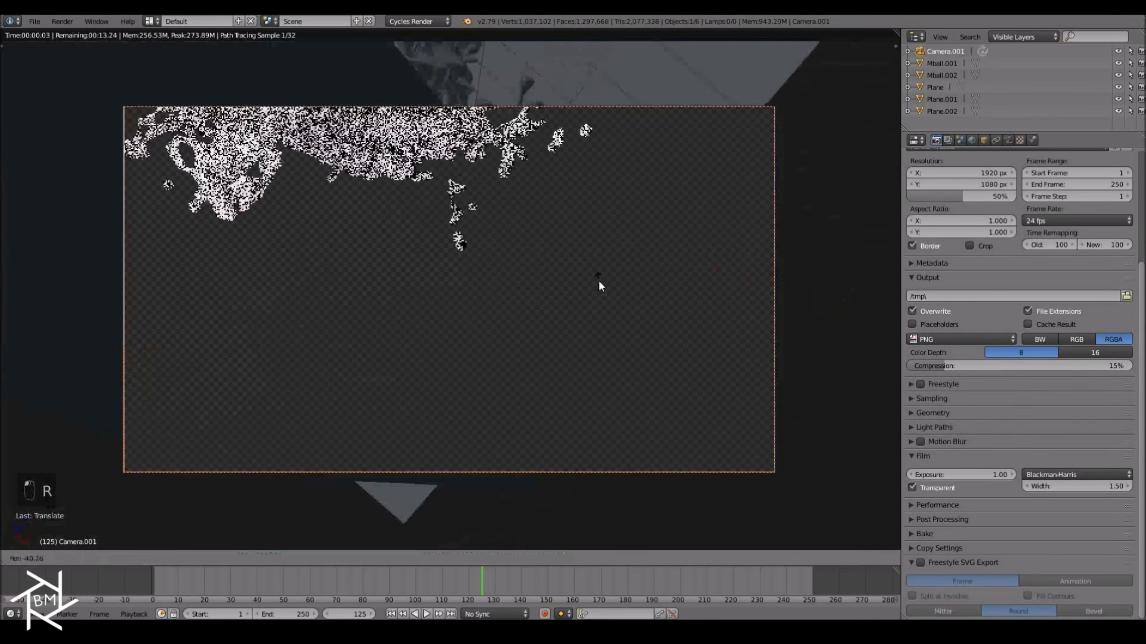
pyautogui.click(404, 346)
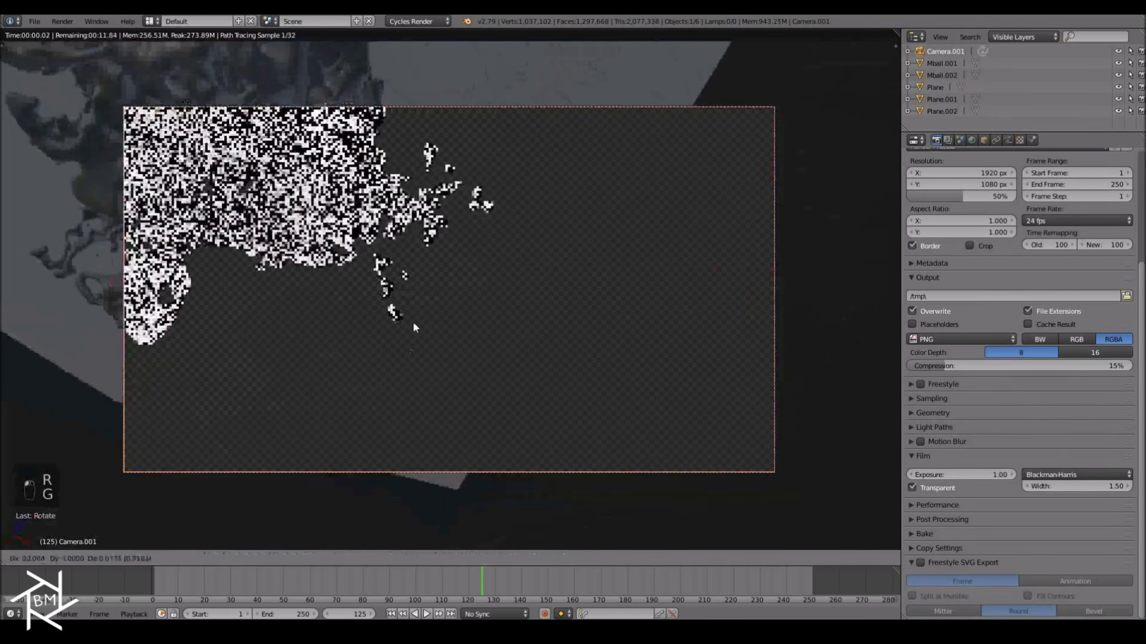
pyautogui.press('g')
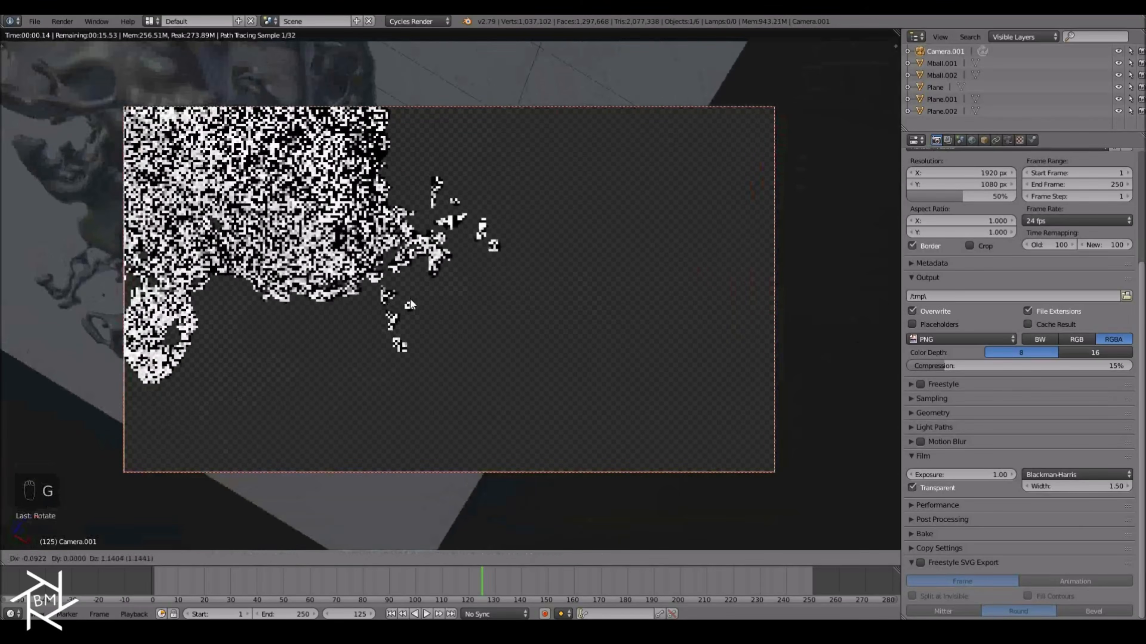
pyautogui.click(424, 405)
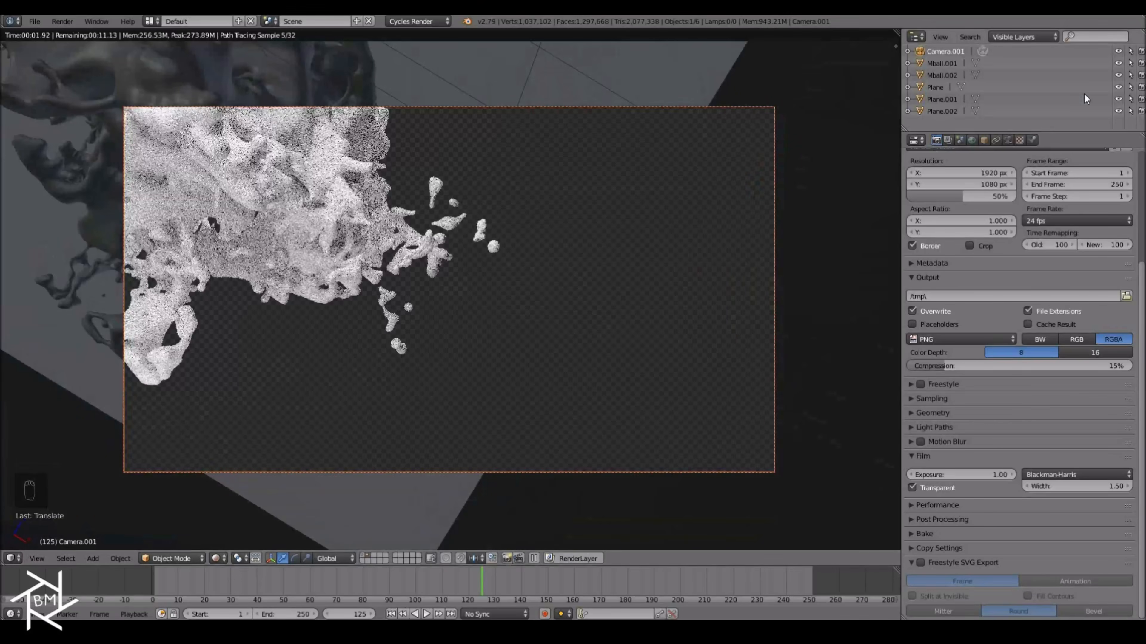
# Select Mball.001 and split the 3D view to place a node editor beside it.
pyautogui.click(948, 64)
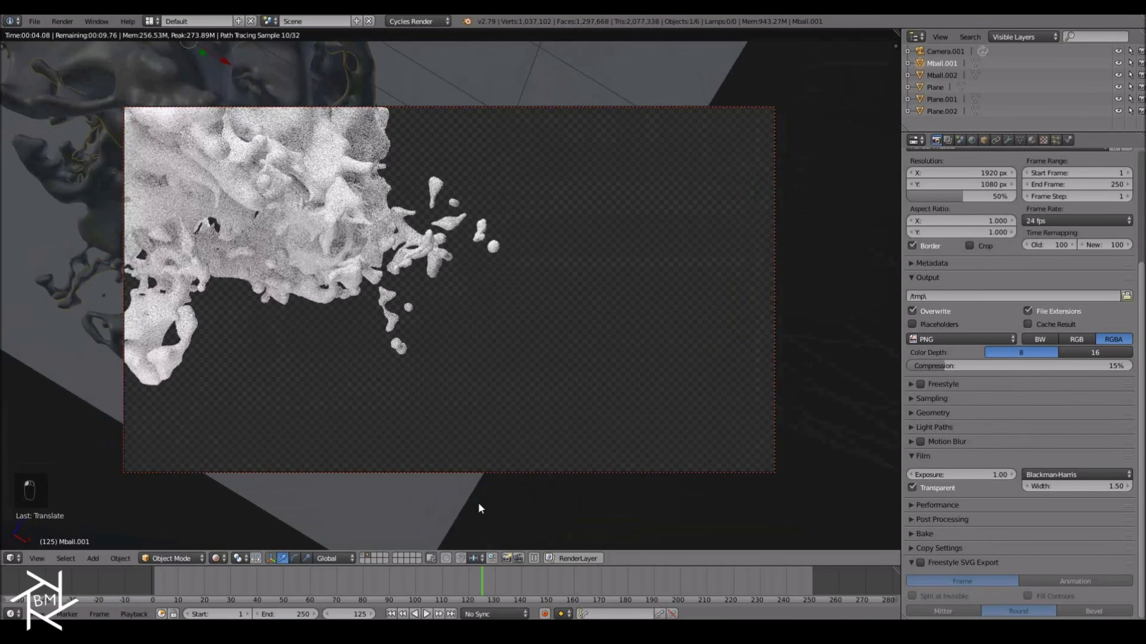
pyautogui.moveTo(3, 566); pyautogui.dragTo(627, 501)
pyautogui.click(12, 558)
pyautogui.click(39, 425)
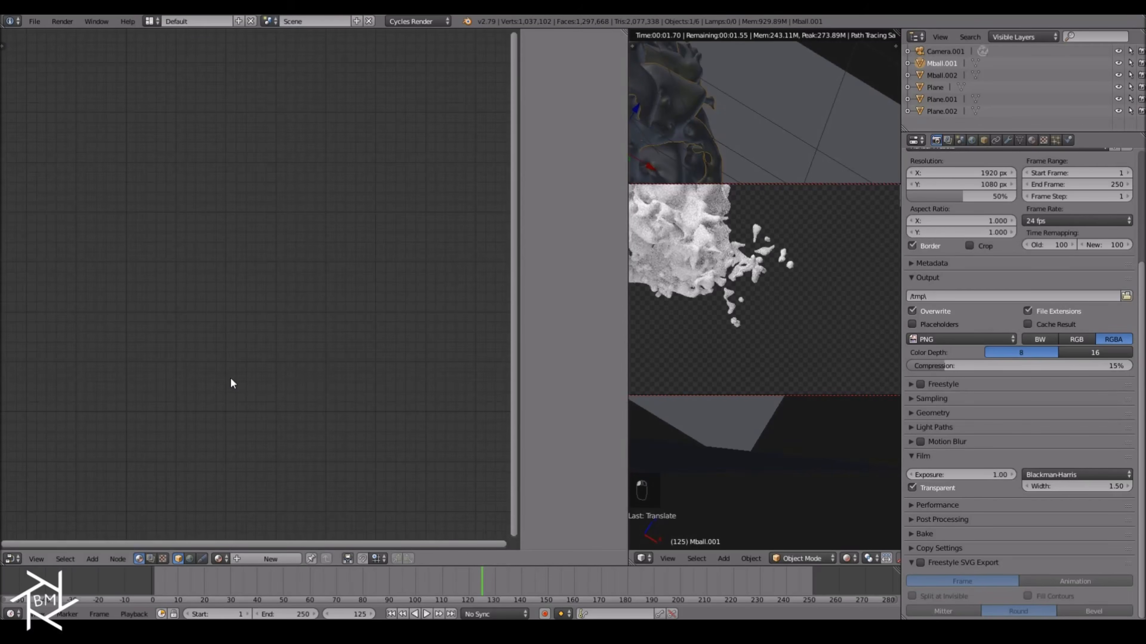
# Create a new node material for Mball.001, select its Diffuse BSDF node and hide the node editor's properties sidebar.
pyautogui.click(269, 559)
pyautogui.click(165, 266)
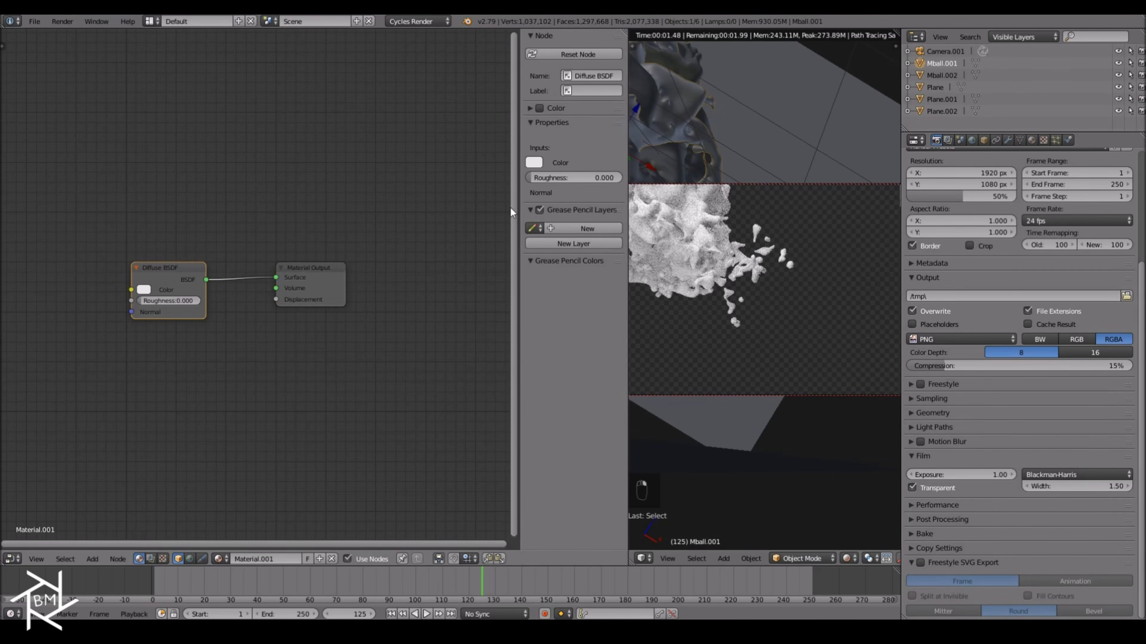
pyautogui.press('n')
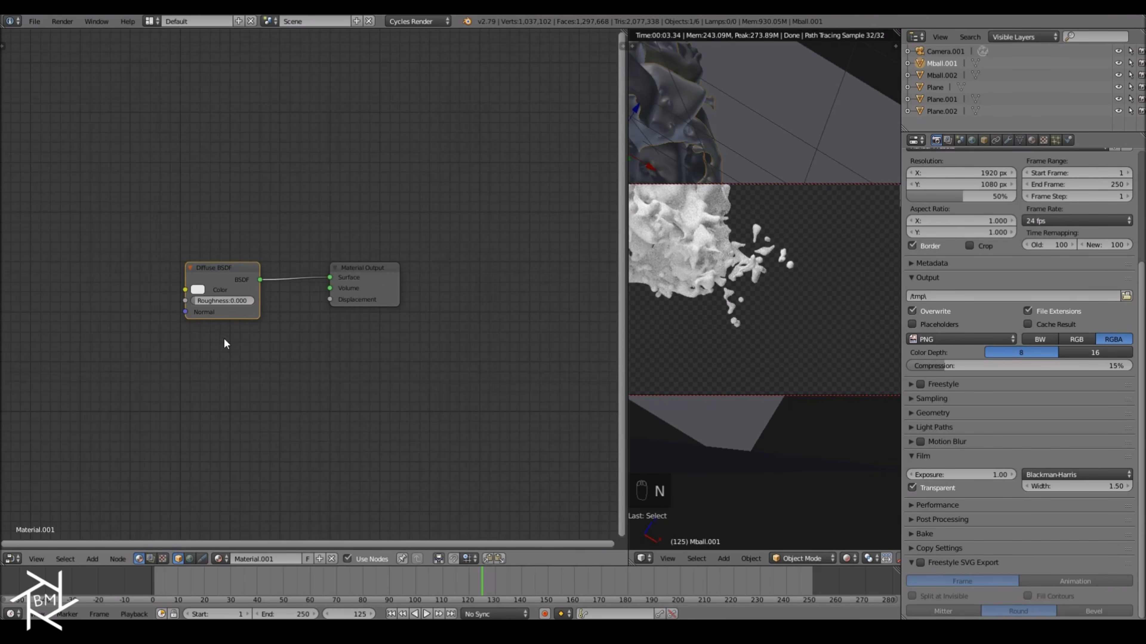
# Move the Diffuse BSDF node well away from the Material Output to make room between them.
pyautogui.scroll(2, 271, 343)
pyautogui.press('g')
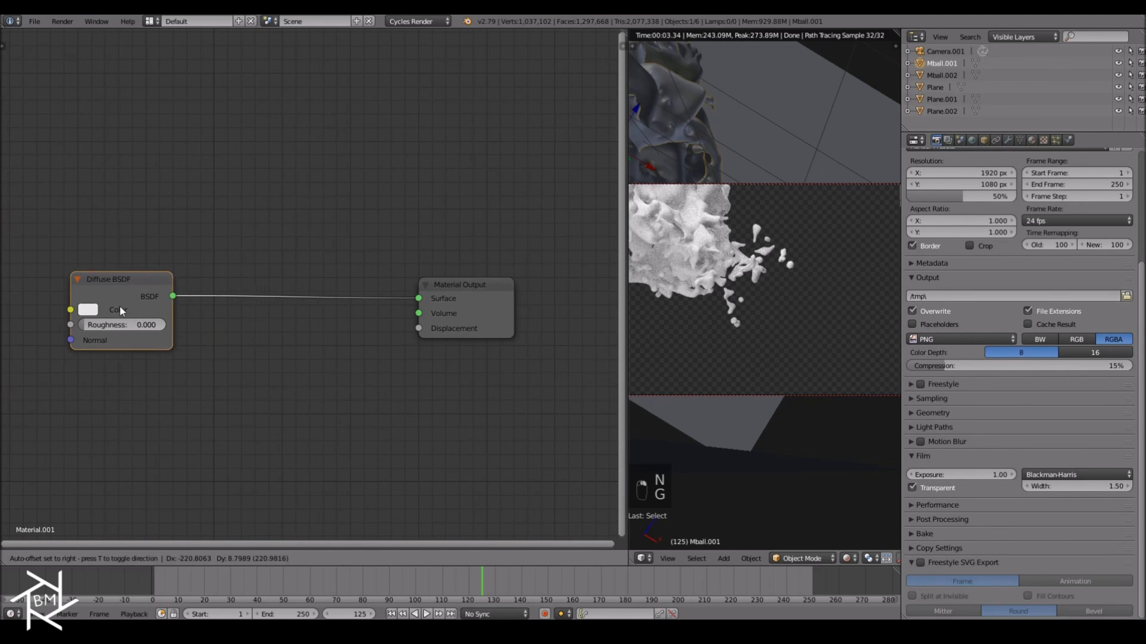
pyautogui.click(63, 291)
pyautogui.moveTo(121, 414); pyautogui.dragTo(287, 402, button='middle')
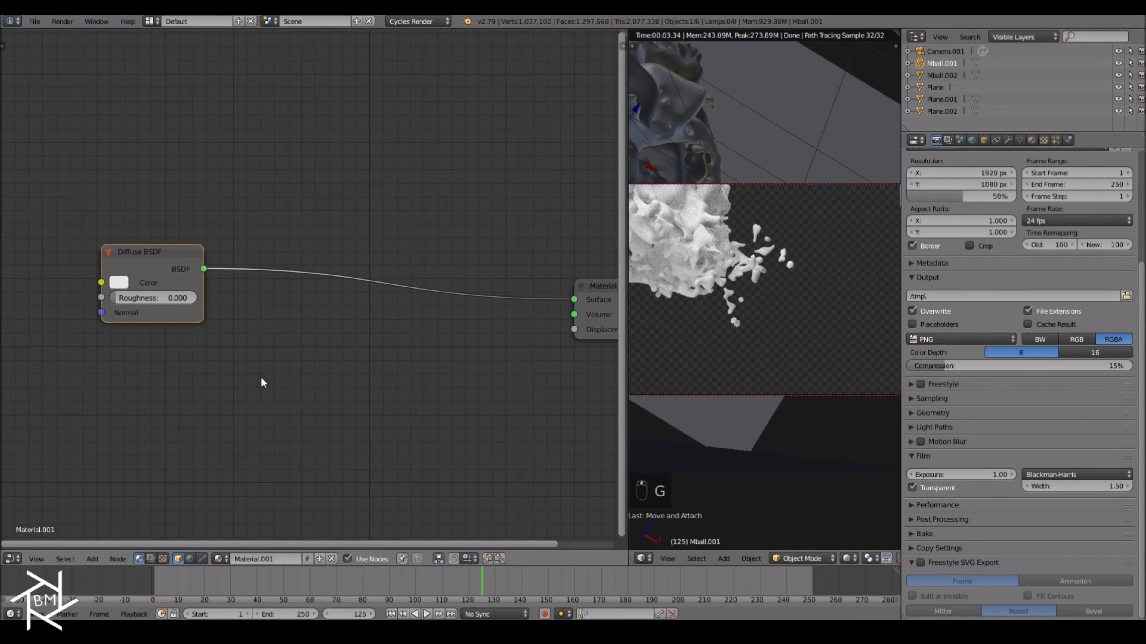
# Add a Glossy BSDF node below the Diffuse BSDF and combine both through a Mix Shader.
pyautogui.hotkey('shift', 'a')
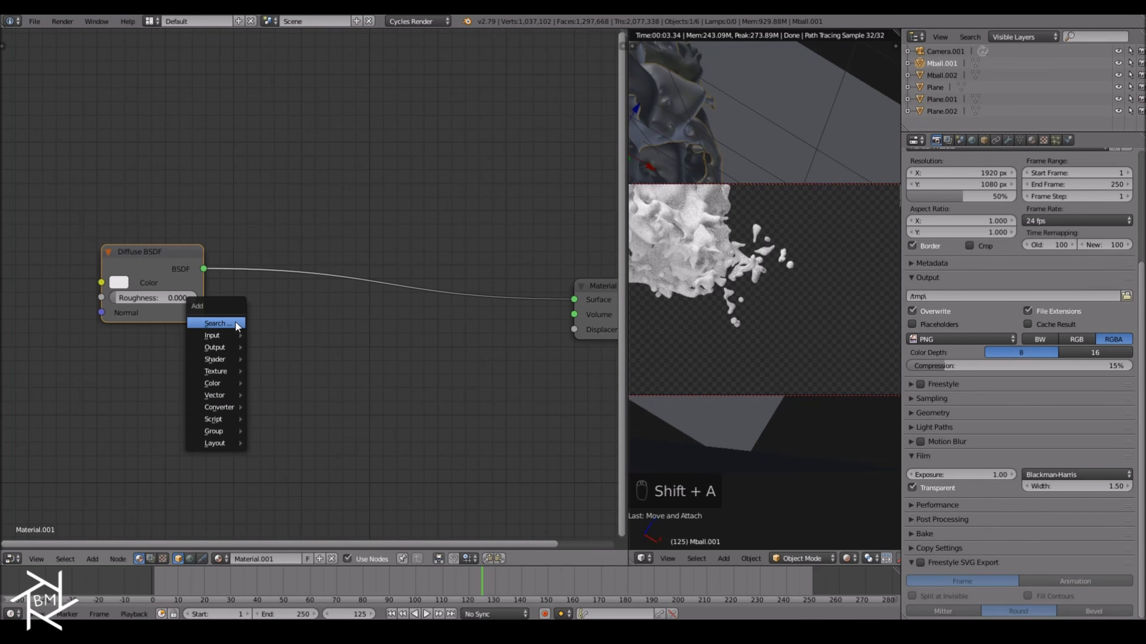
pyautogui.moveTo(216, 359)
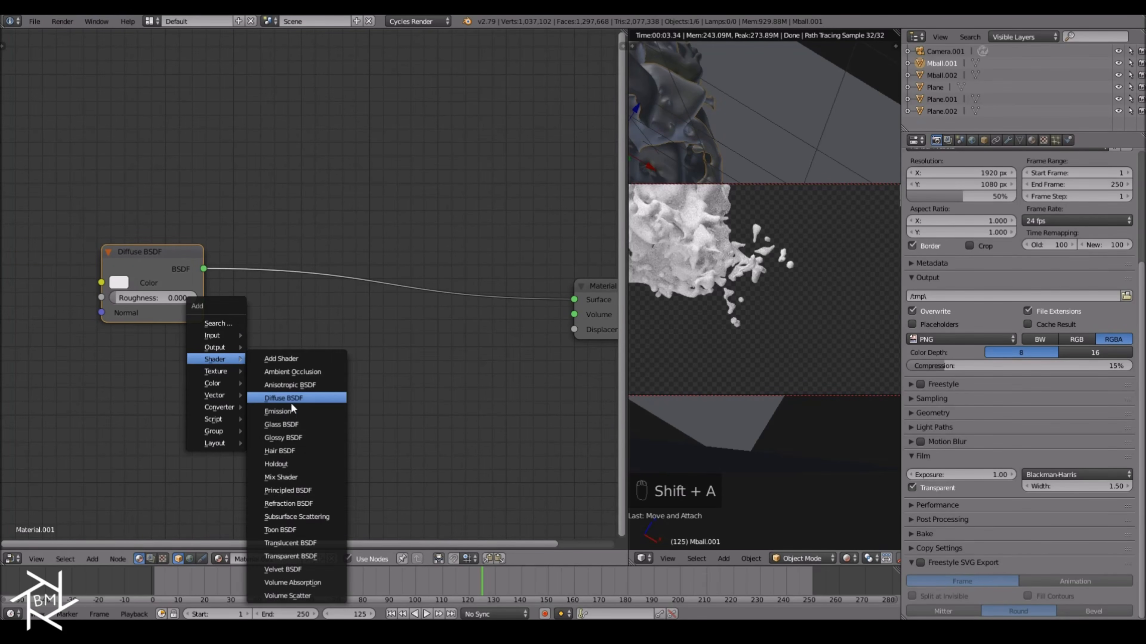
pyautogui.click(285, 438)
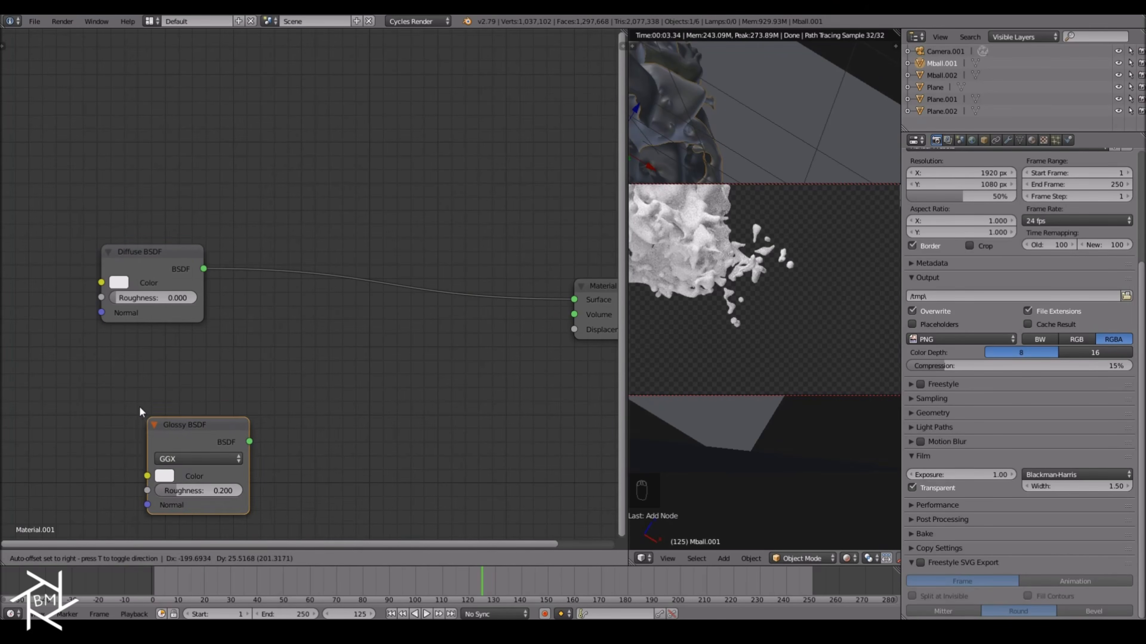
pyautogui.click(140, 365)
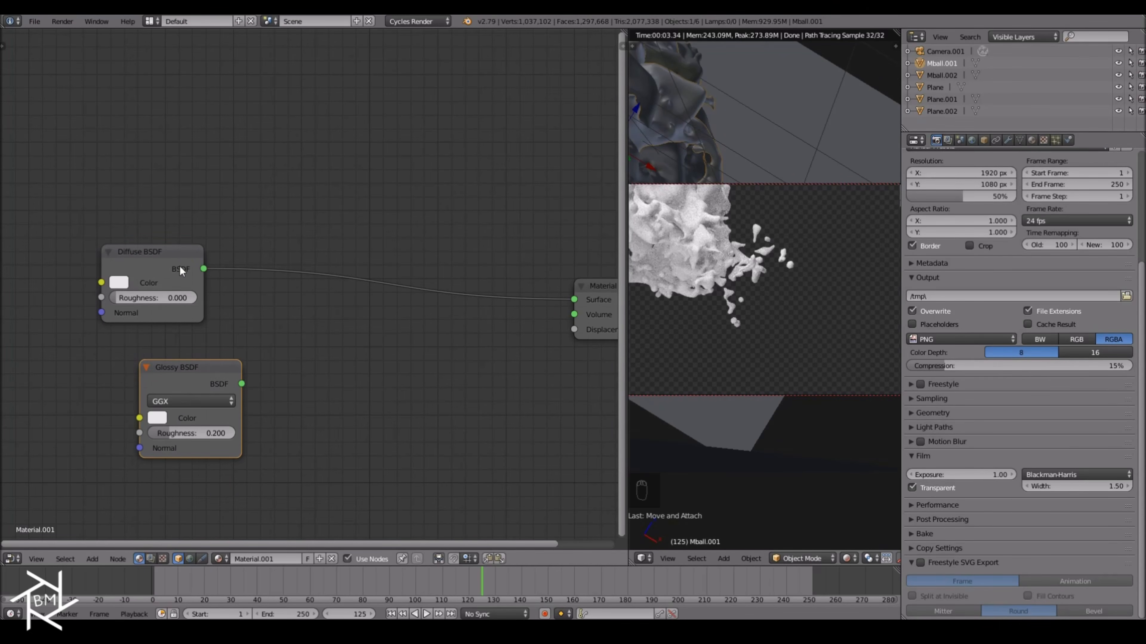
pyautogui.keyDown('ctrl'); pyautogui.keyDown('shift'); pyautogui.moveTo(161, 265); pyautogui.dragTo(178, 417, button='right'); pyautogui.keyUp('shift'); pyautogui.keyUp('ctrl')
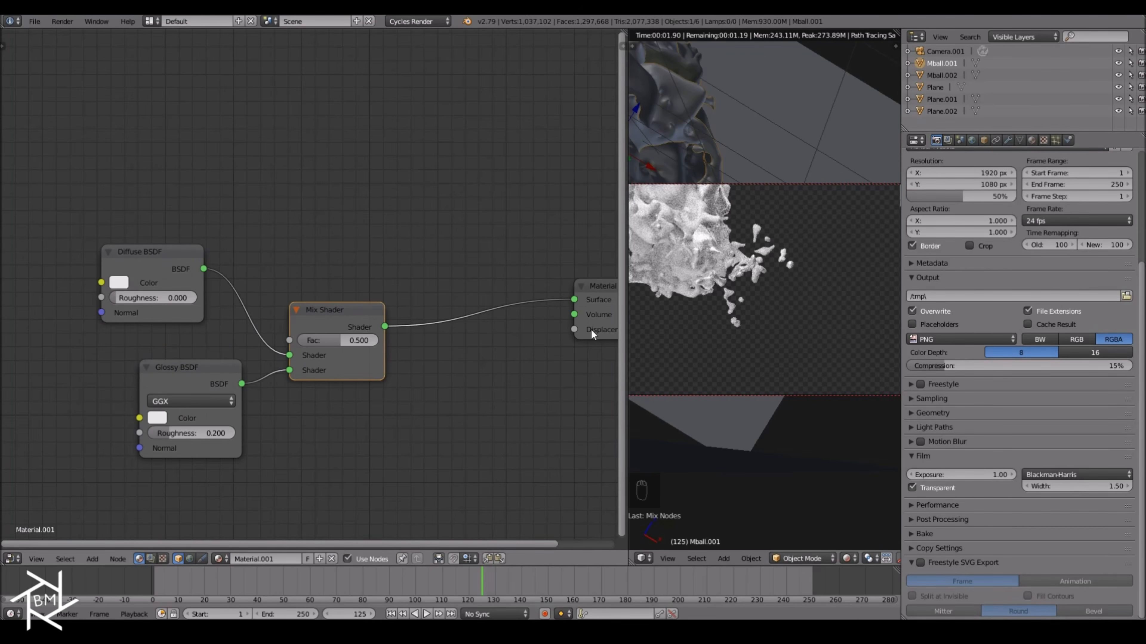
# Widen the 3D view beside the node editor and move the Mix Shader farther from the two BSDF nodes.
pyautogui.scroll(-3, 638, 316)
pyautogui.moveTo(629, 245); pyautogui.dragTo(496, 250)
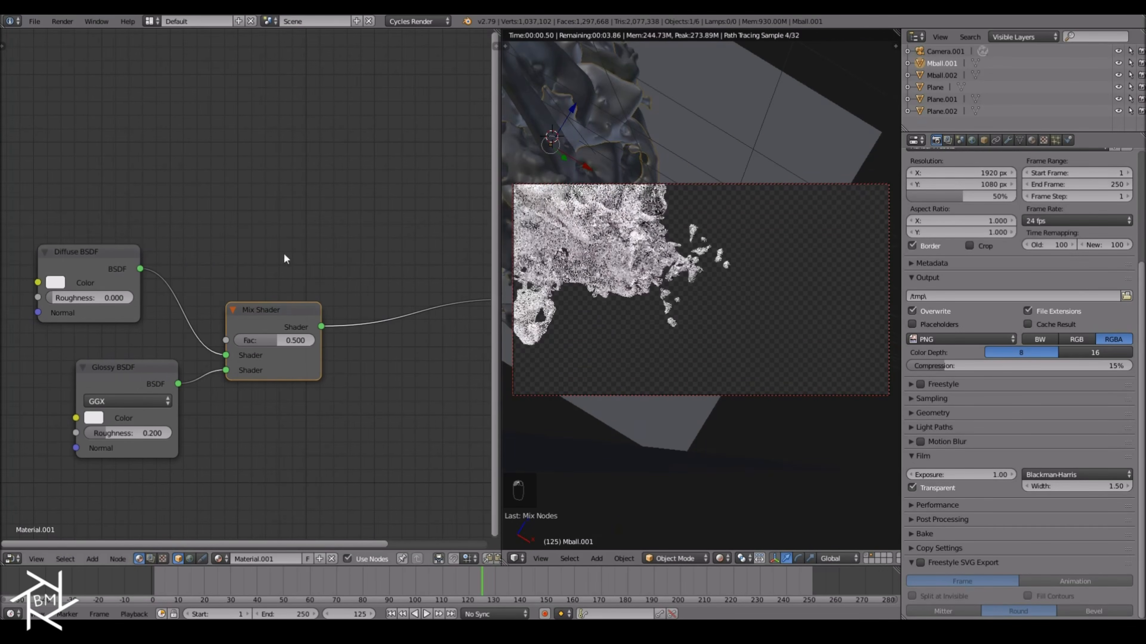
pyautogui.press('g')
pyautogui.click(362, 281)
# Set the Glossy BSDF's roughness to 0 and the Diffuse BSDF's color to black.
pyautogui.moveTo(153, 432); pyautogui.dragTo(90, 432)
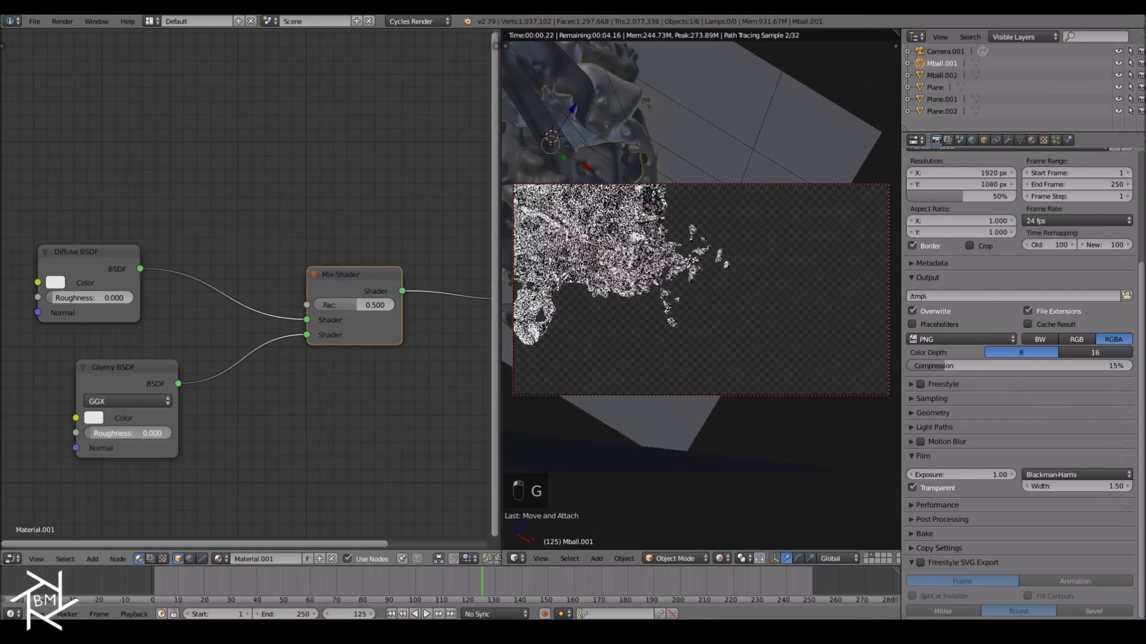
pyautogui.click(51, 285)
pyautogui.click(164, 177)
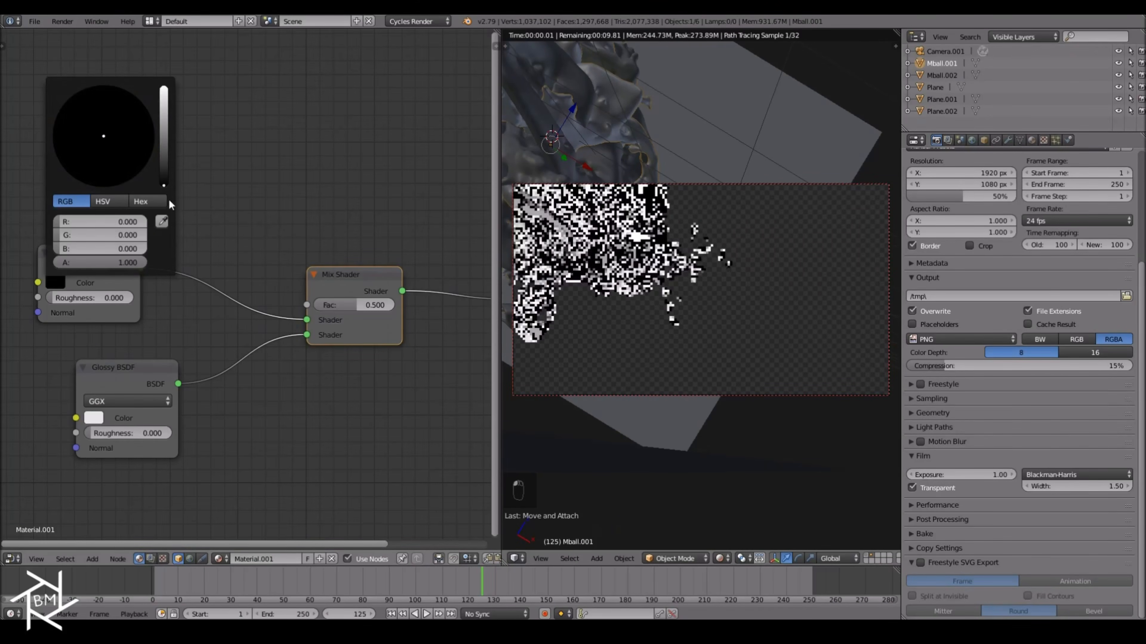
# Add a Fresnel node above the Diffuse BSDF and link its output to the Mix Shader's Fac input.
pyautogui.hotkey('shift', 'a')
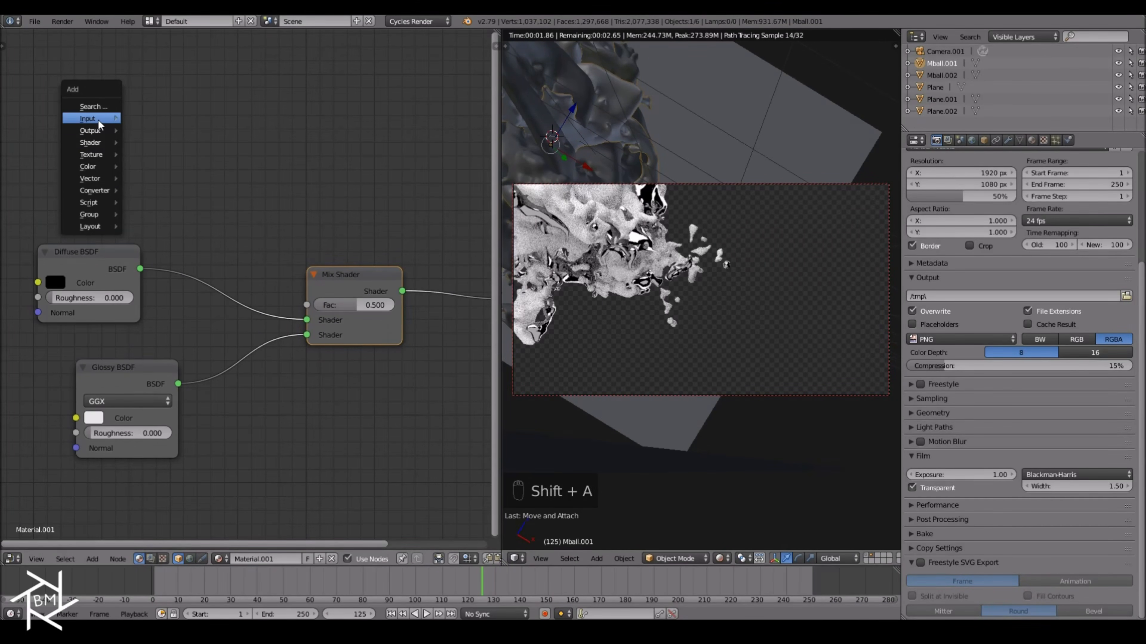
pyautogui.moveTo(98, 119)
pyautogui.click(157, 161)
pyautogui.click(105, 179)
pyautogui.moveTo(153, 171); pyautogui.dragTo(311, 307)
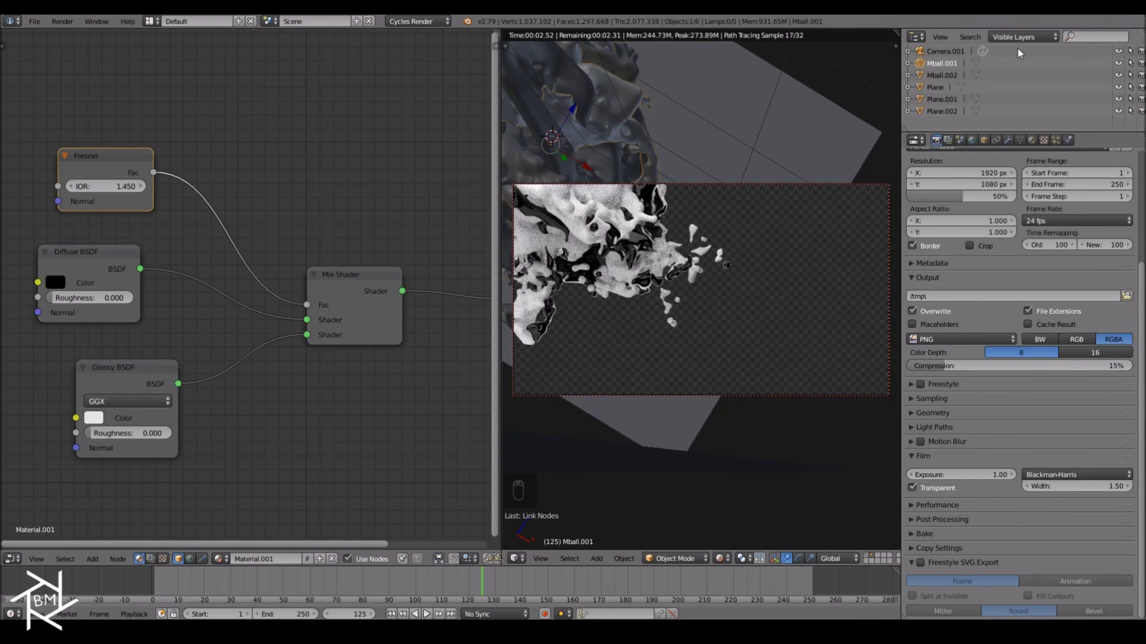
# Assign Material.001 to Mball.002 and make it a separate single-user copy.
pyautogui.click(944, 73)
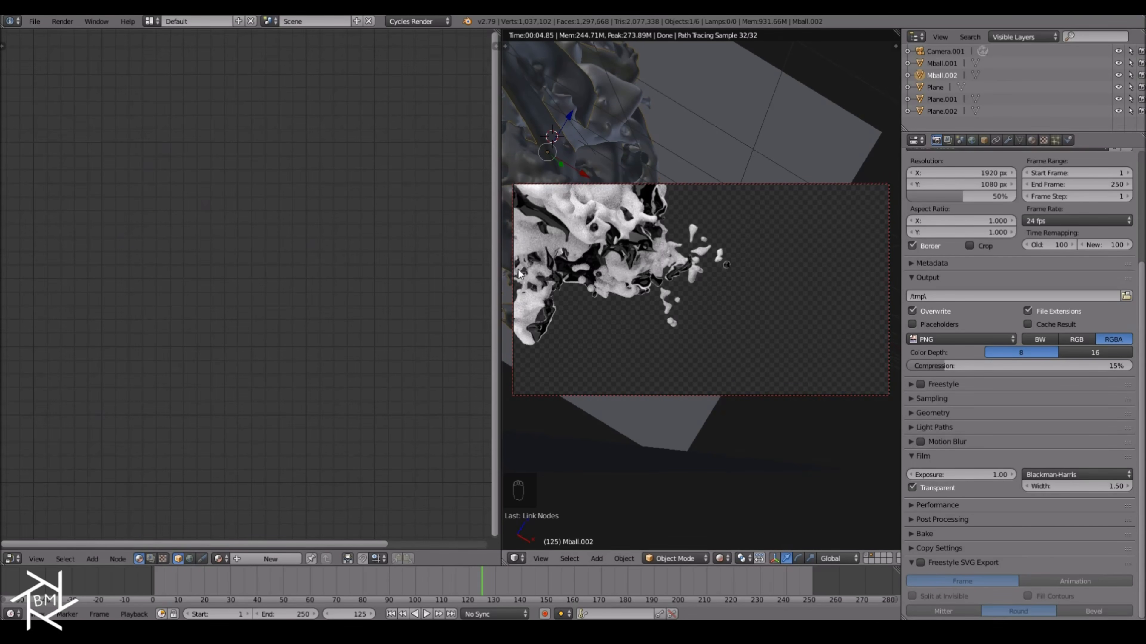
pyautogui.click(218, 559)
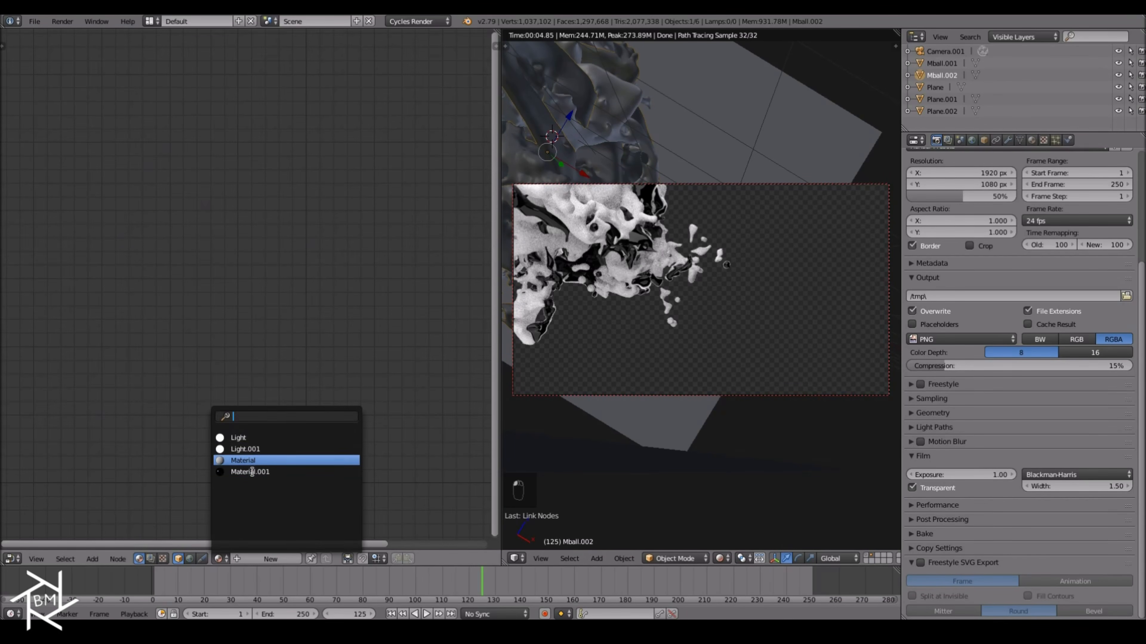
pyautogui.click(251, 472)
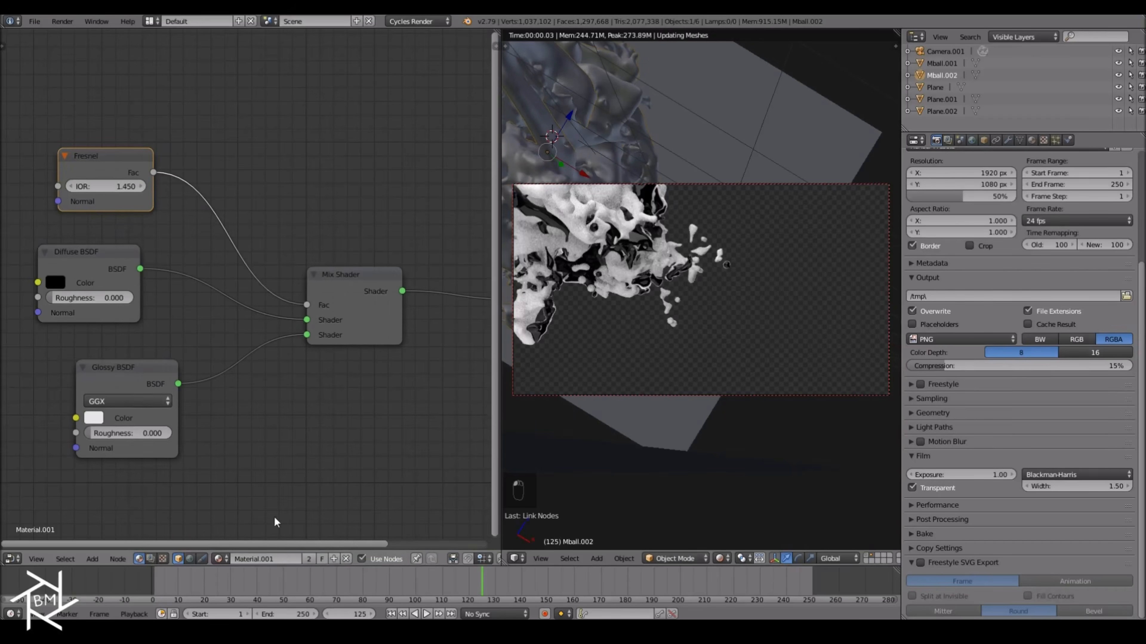
pyautogui.click(309, 559)
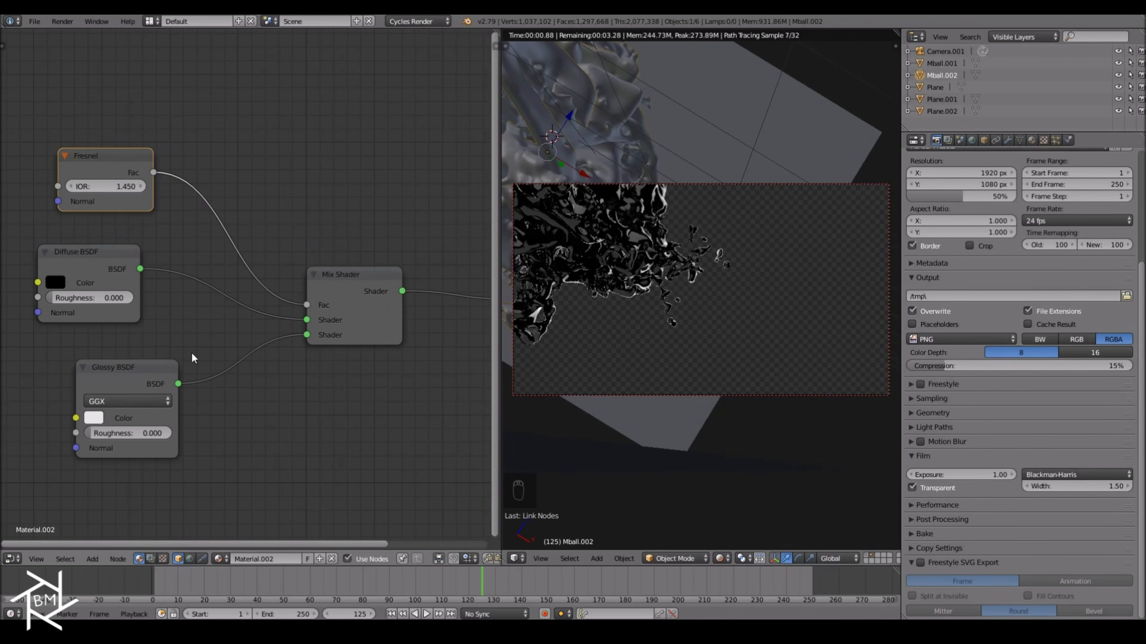
# Replace the Diffuse BSDF in Mball.002's material with a Translucent BSDF linked to the Mix Shader's first Shader input.
pyautogui.moveTo(192, 358); pyautogui.dragTo(274, 339, button='middle')
pyautogui.click(163, 268)
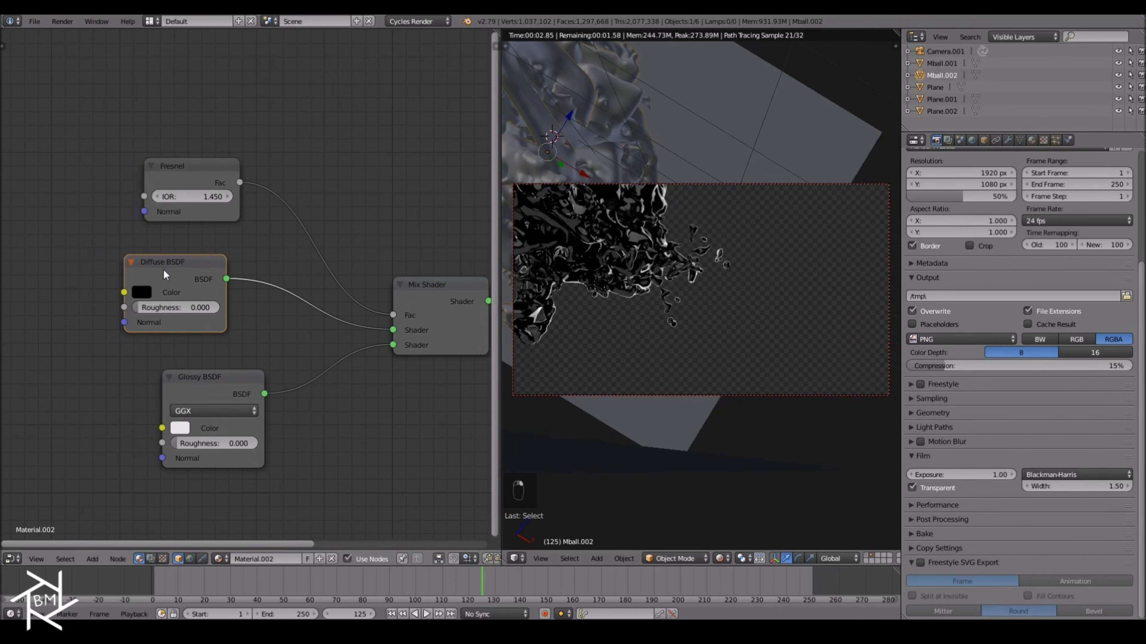
pyautogui.press('x')
pyautogui.hotkey('shift', 'a')
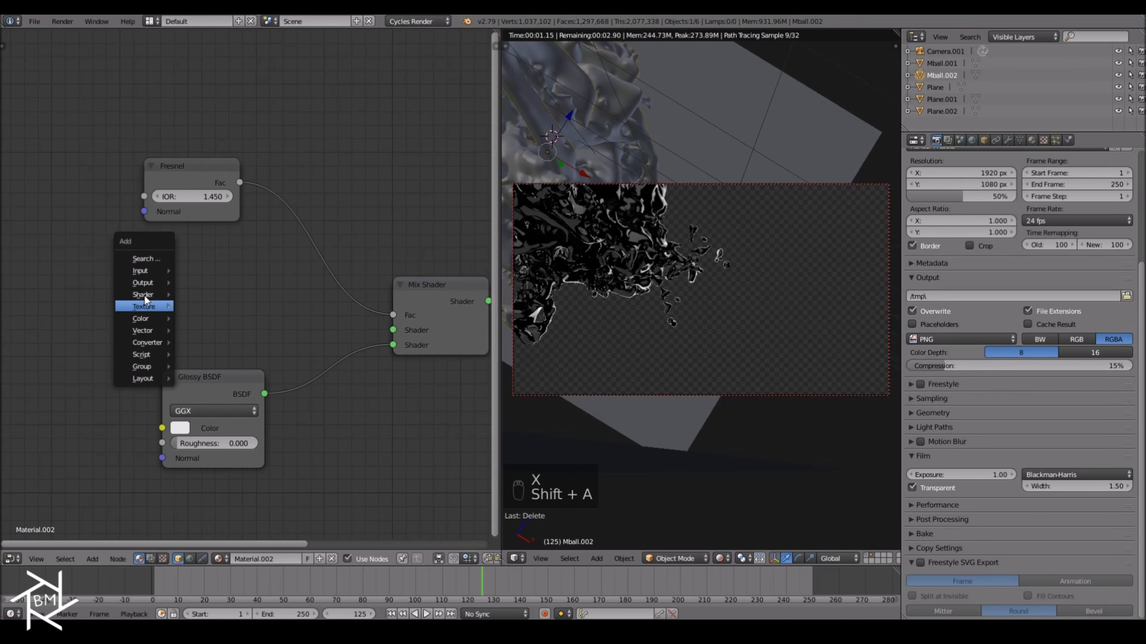
pyautogui.moveTo(144, 295)
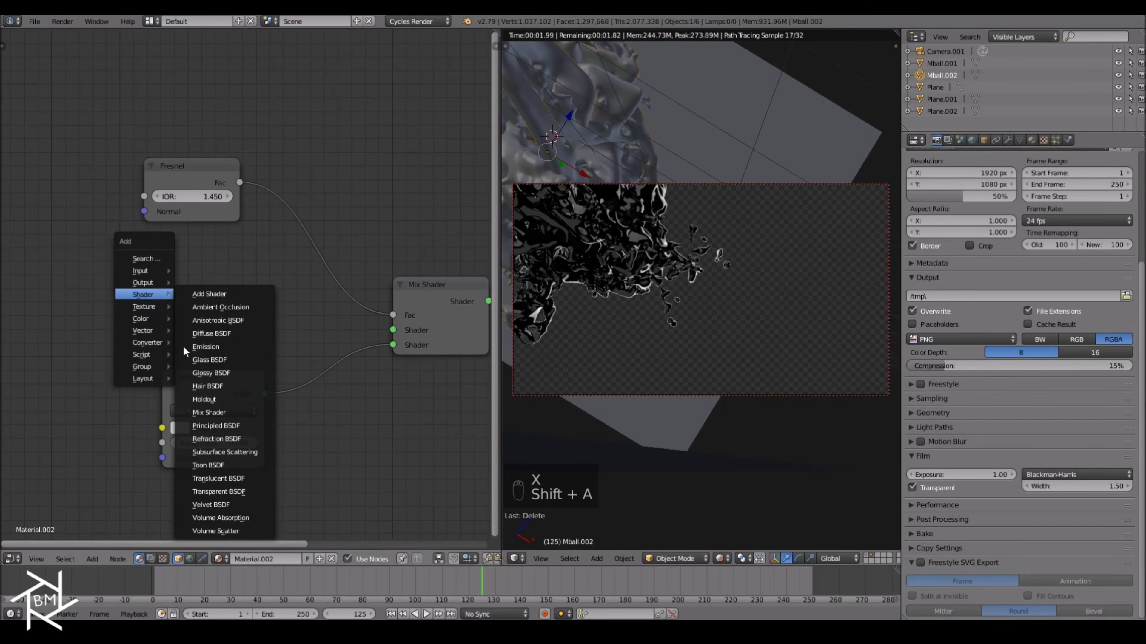
pyautogui.click(218, 478)
pyautogui.click(117, 267)
pyautogui.moveTo(190, 288); pyautogui.dragTo(399, 331)
# Add an RGB node, link it to the Translucent BSDF's Color input and raise its brightness to full white.
pyautogui.moveTo(170, 287); pyautogui.dragTo(237, 303, button='middle')
pyautogui.hotkey('shift', 'a')
pyautogui.moveTo(229, 281)
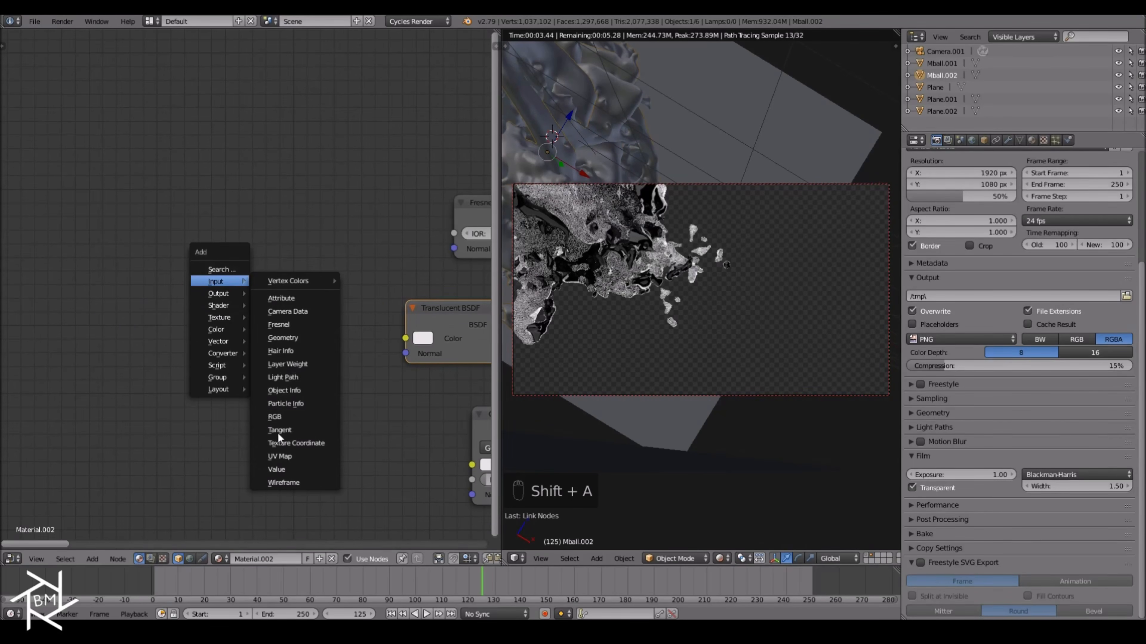
pyautogui.click(279, 416)
pyautogui.click(37, 291)
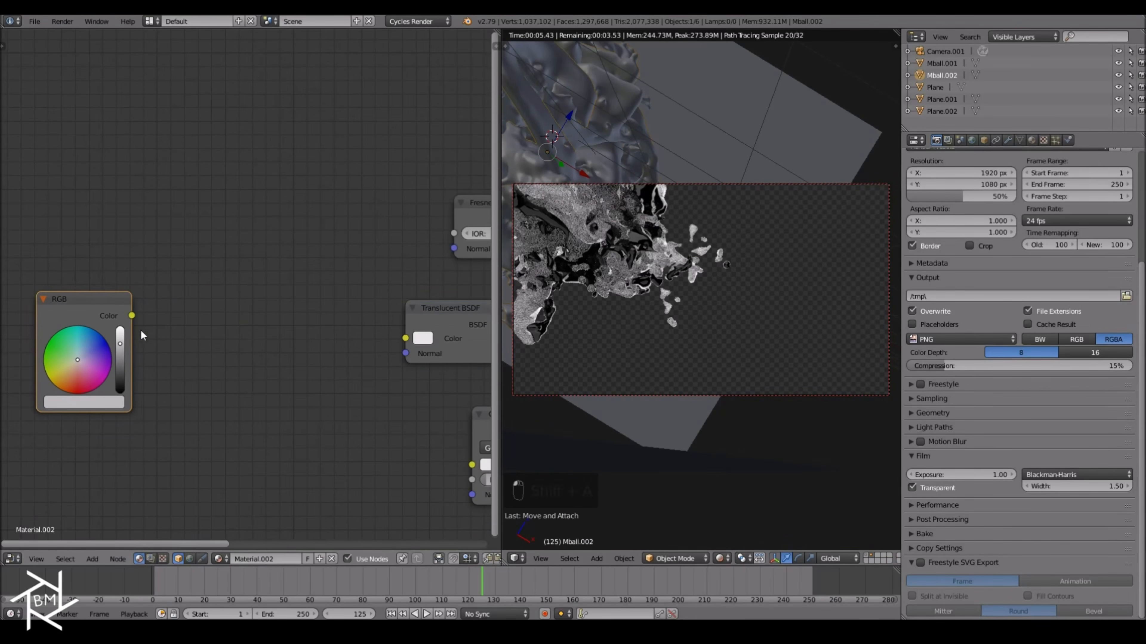
pyautogui.moveTo(132, 315); pyautogui.dragTo(408, 338)
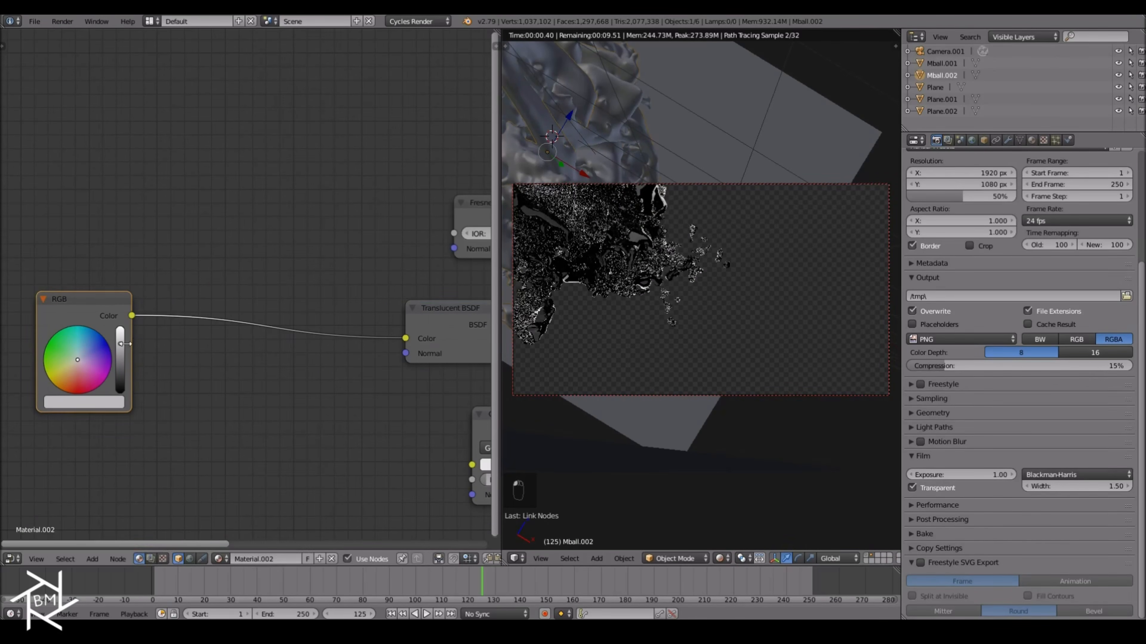
pyautogui.moveTo(120, 344); pyautogui.dragTo(120, 328)
# Insert a Hue Saturation Value node between the RGB and Translucent BSDF nodes and set its Value to 1.25.
pyautogui.hotkey('shift', 'a')
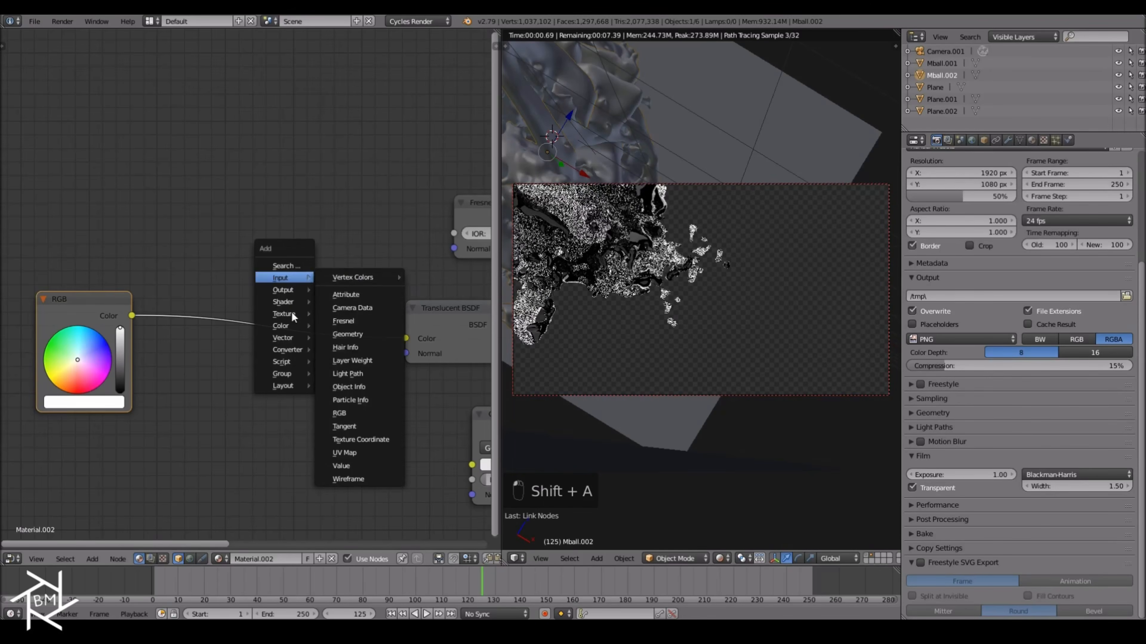
pyautogui.moveTo(290, 324)
pyautogui.click(364, 357)
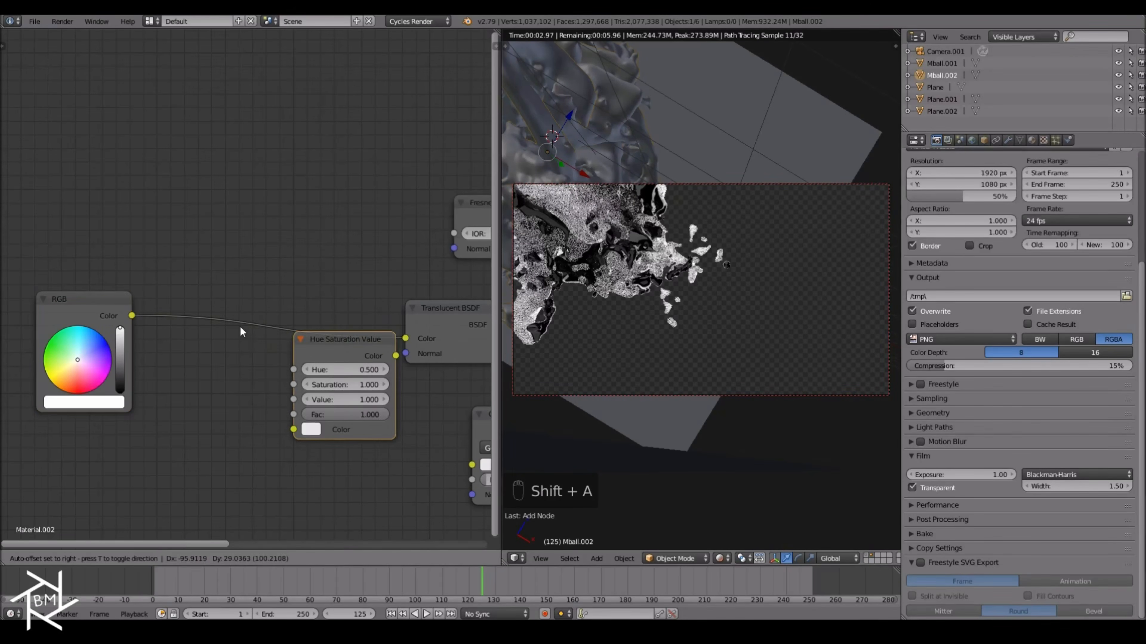
pyautogui.click(212, 311)
pyautogui.click(265, 380)
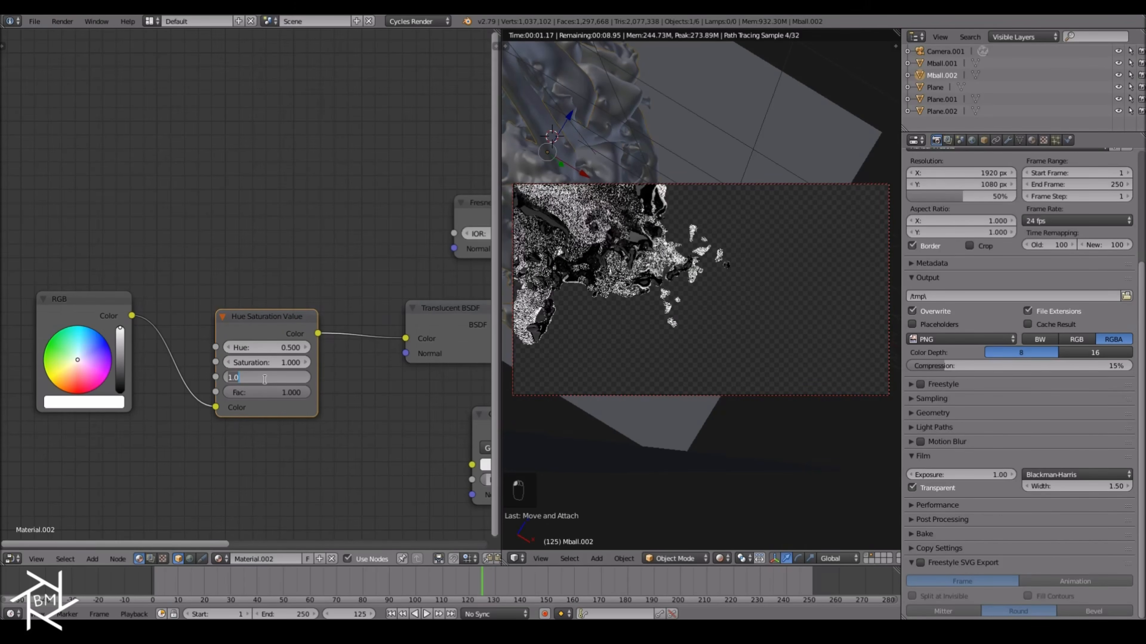
pyautogui.write('1.25')
pyautogui.press('Return')
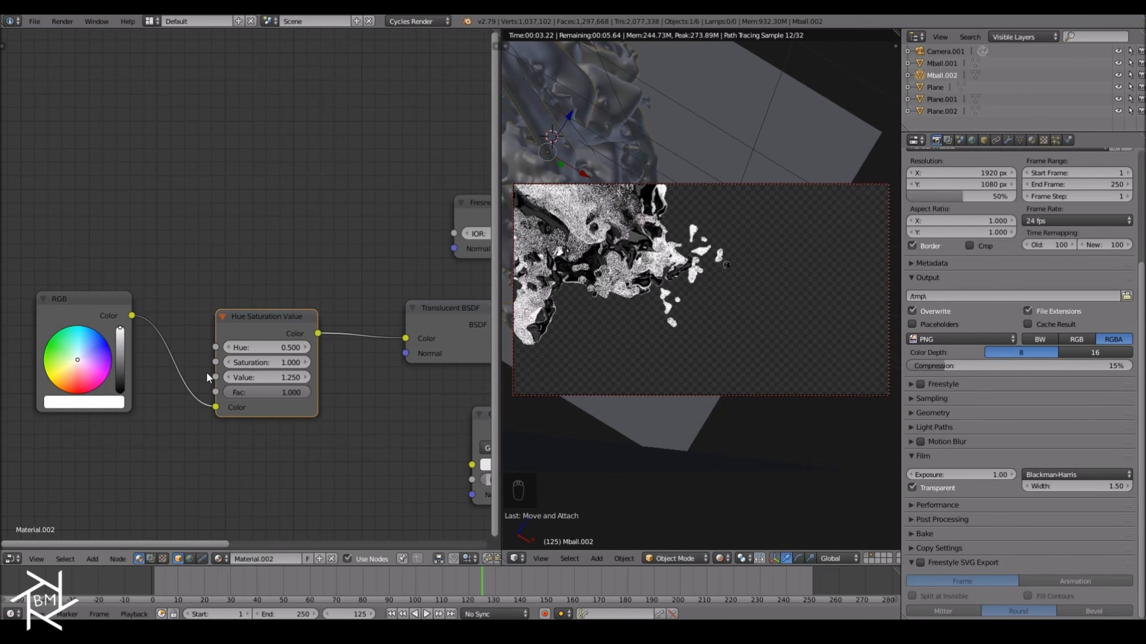
# Try a light orange and a saturated blue as the RGB node's color.
pyautogui.click(73, 373)
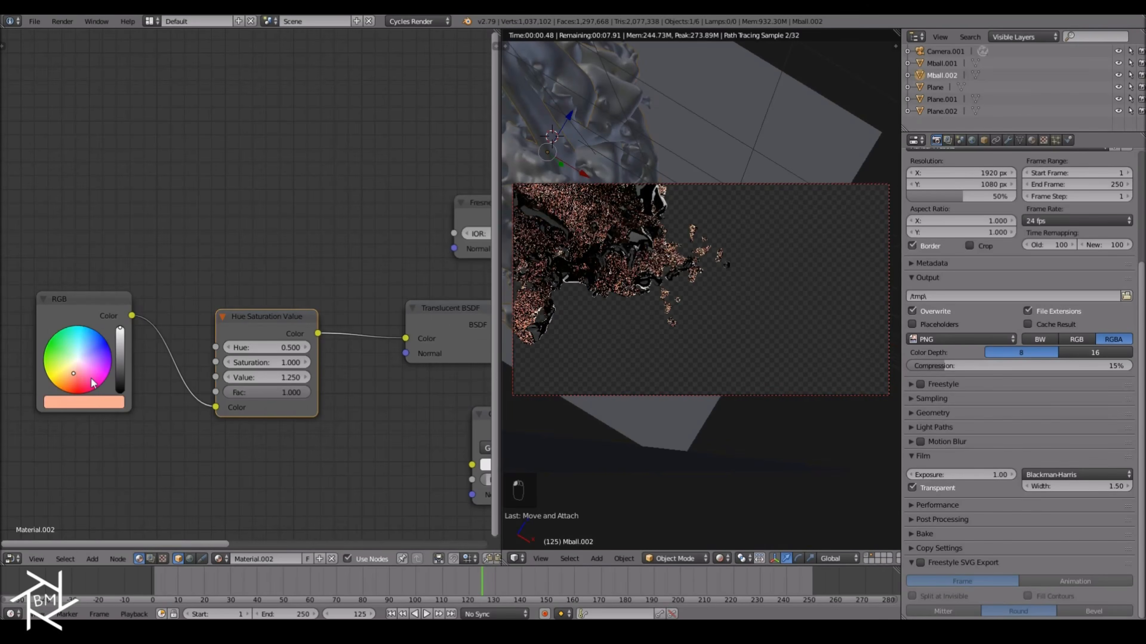
pyautogui.moveTo(73, 373); pyautogui.dragTo(89, 343)
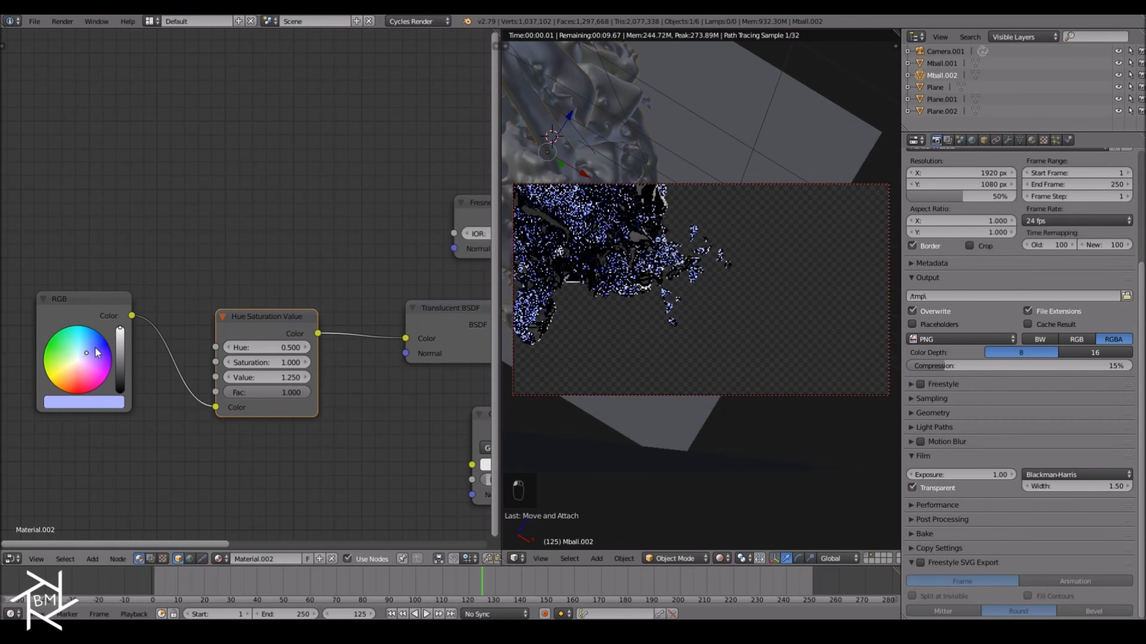
pyautogui.click(97, 344)
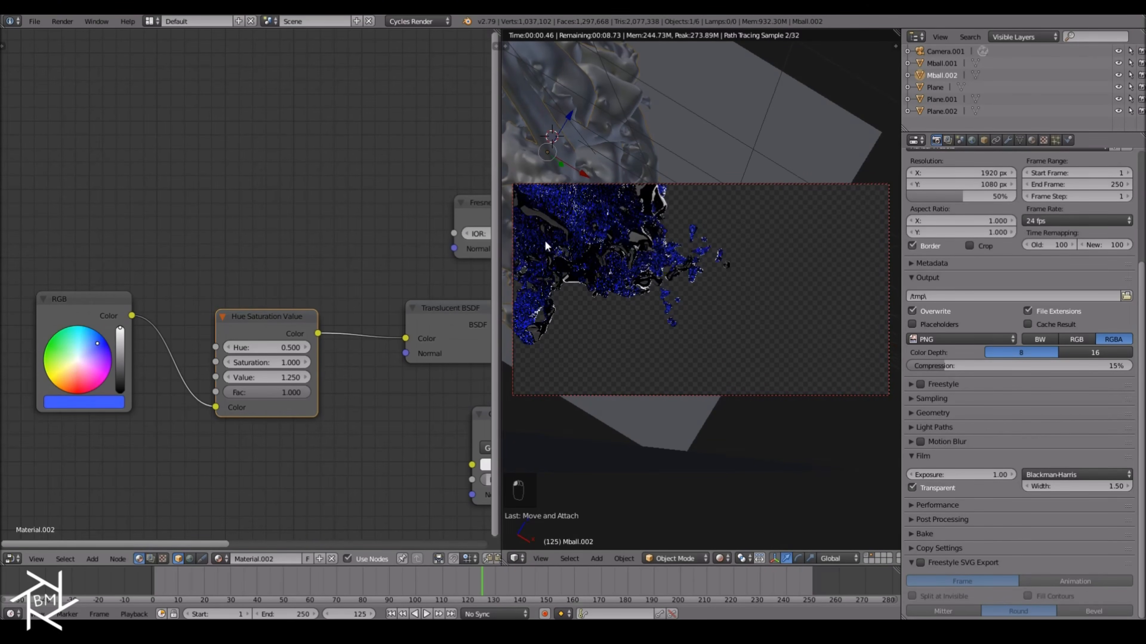
# Set the roughness of the Glossy BSDF in Mball.002's material to 0.2.
pyautogui.moveTo(324, 408); pyautogui.dragTo(110, 366, button='middle')
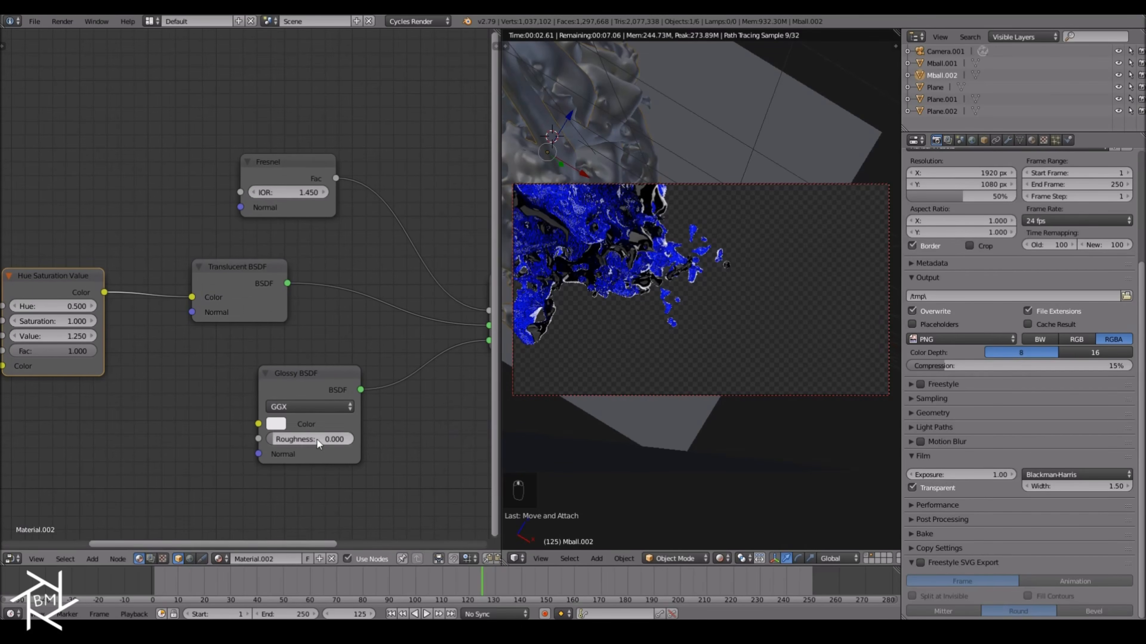
pyautogui.click(315, 438)
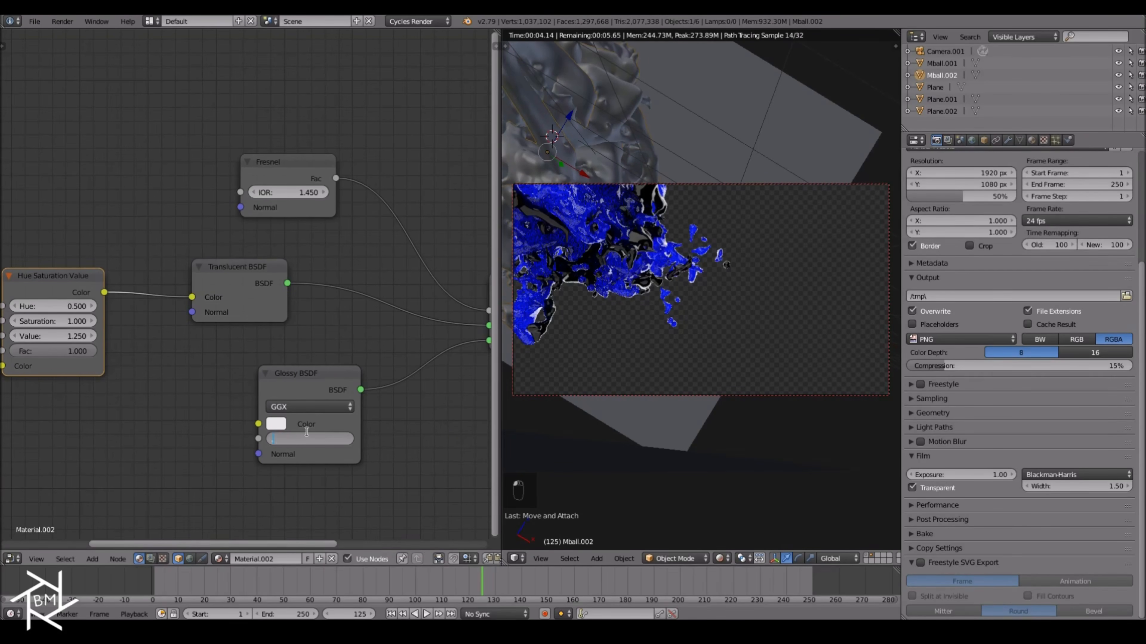
pyautogui.write('0.2')
pyautogui.press('Return')
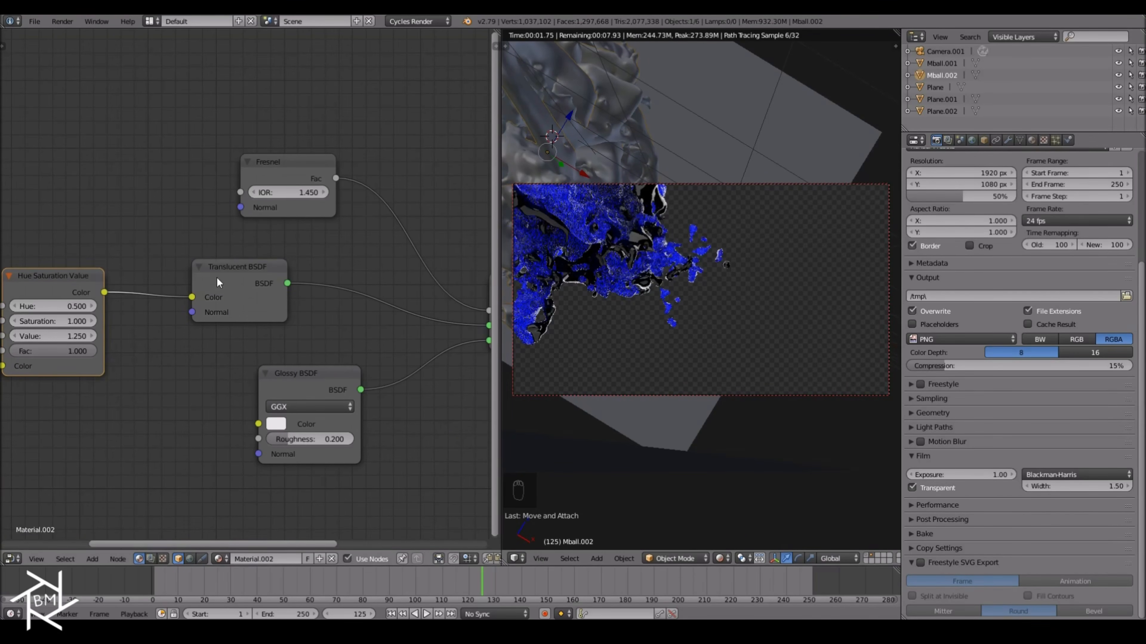
# Try a light blue in the RGB node and change its color to light green.
pyautogui.moveTo(272, 319); pyautogui.dragTo(449, 351, button='middle')
pyautogui.moveTo(194, 334); pyautogui.dragTo(289, 370, button='middle')
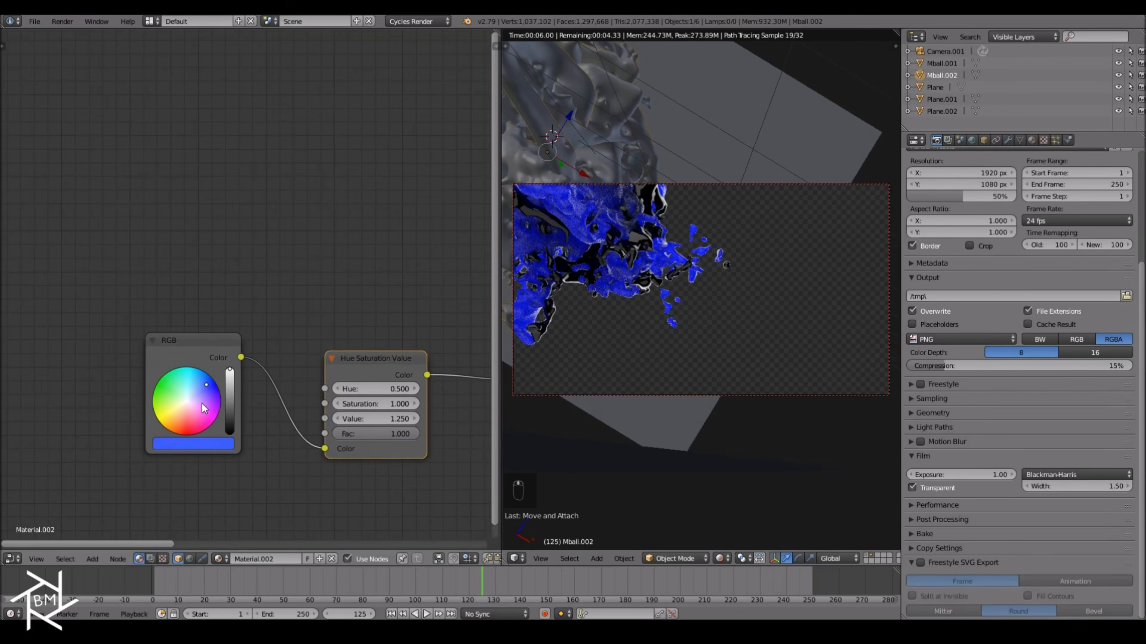
pyautogui.scroll(3, 180, 422)
pyautogui.click(177, 420)
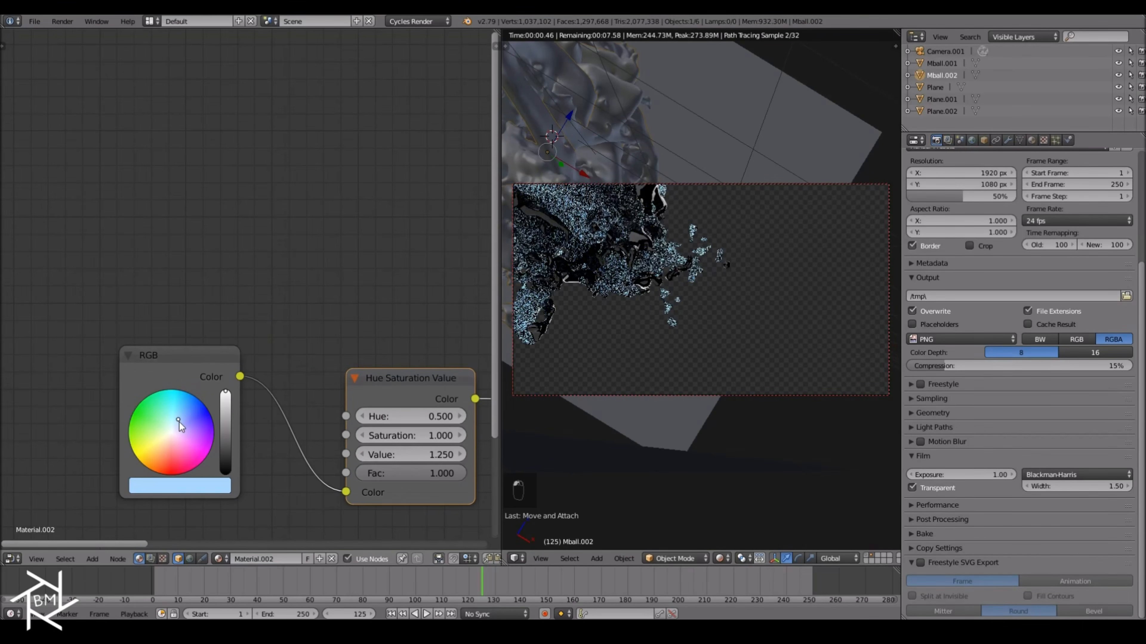
pyautogui.click(151, 426)
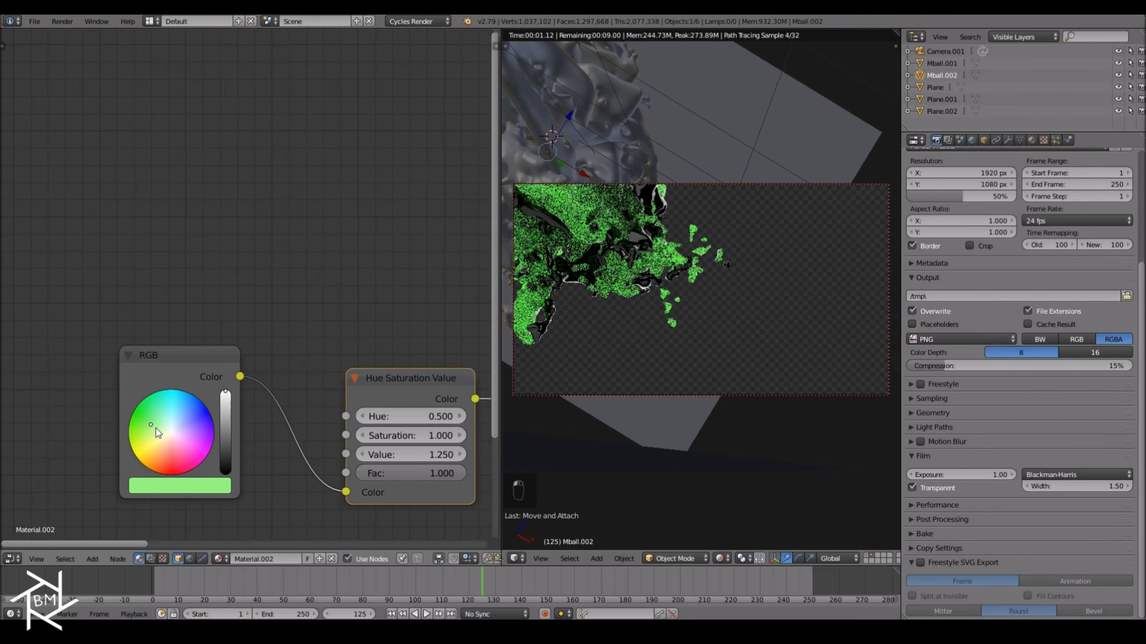
# Try several yellow-green and green tones in the RGB node and settle on a pale light green.
pyautogui.click(155, 432)
pyautogui.click(151, 433)
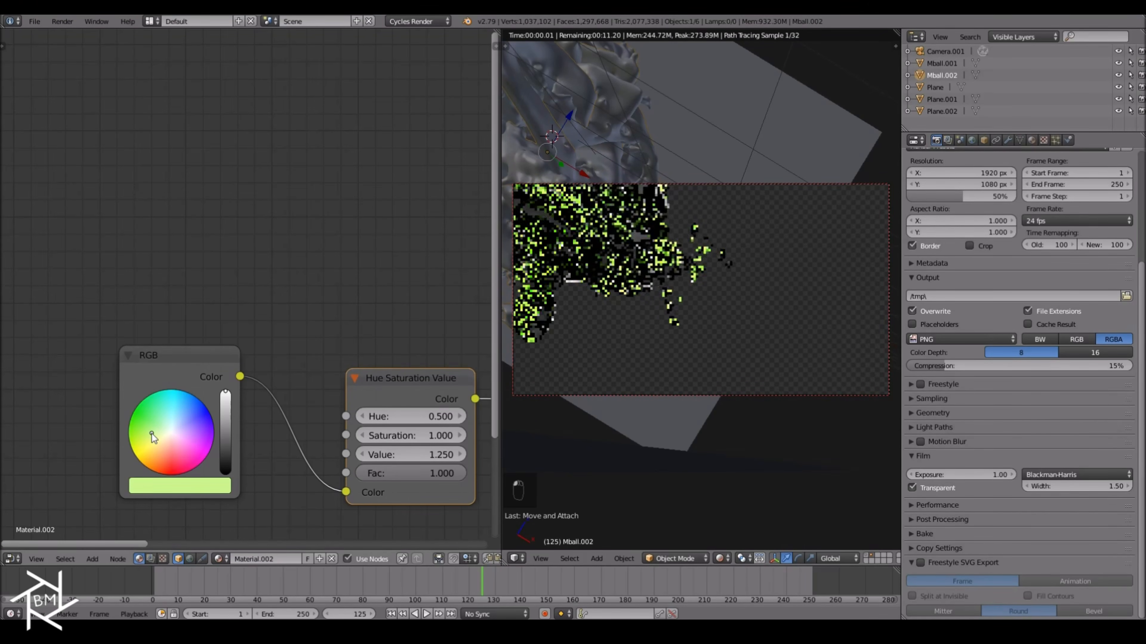
pyautogui.click(157, 433)
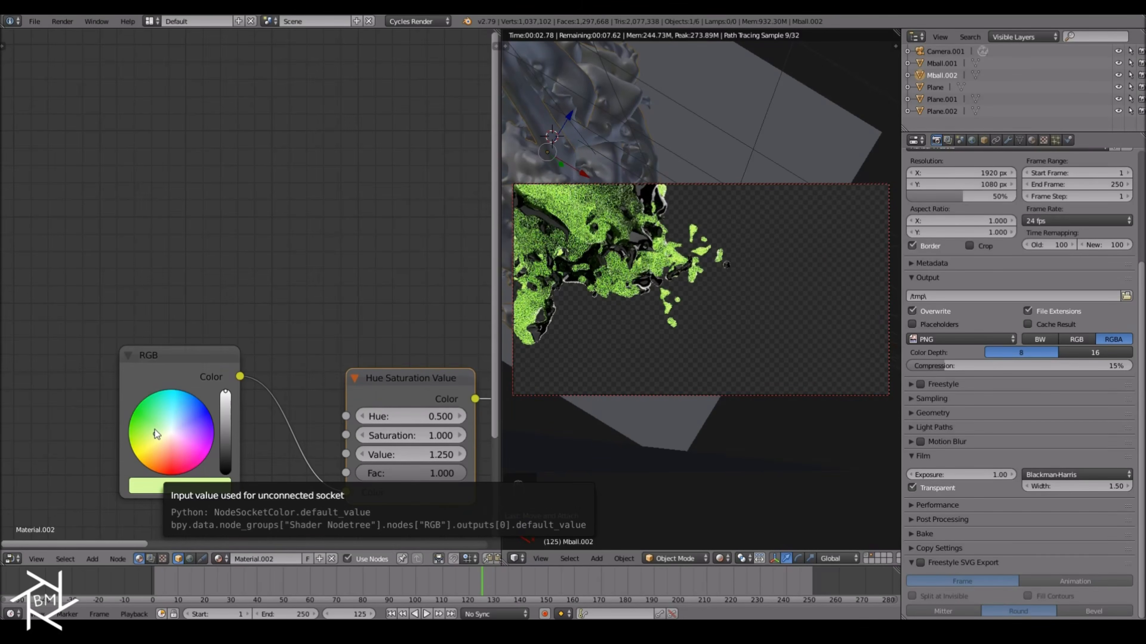
pyautogui.click(154, 429)
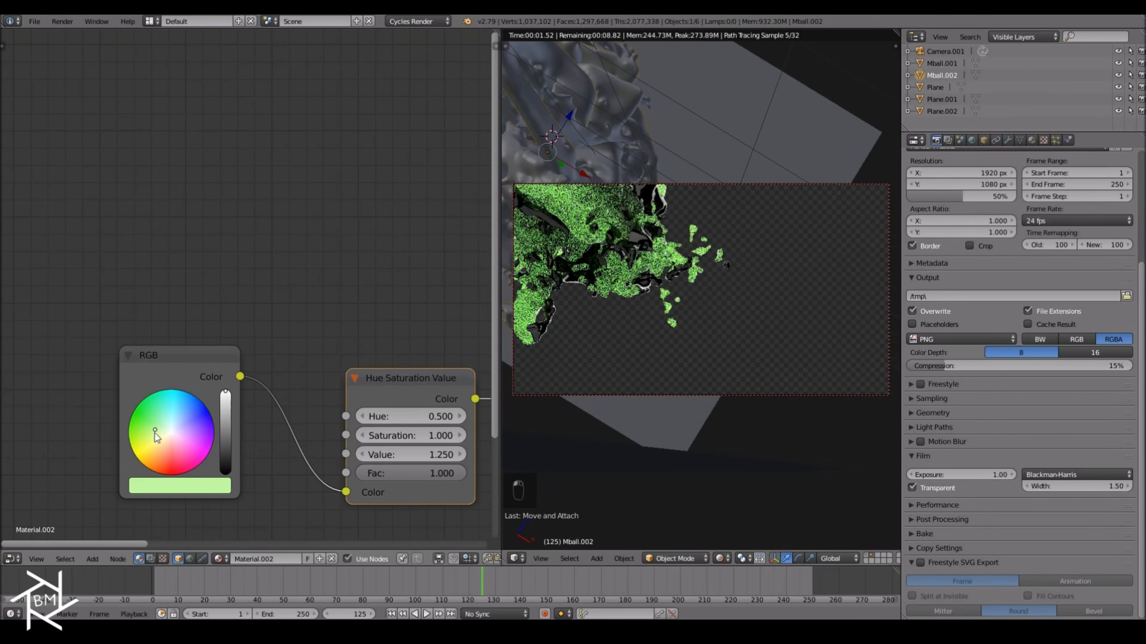
pyautogui.click(151, 436)
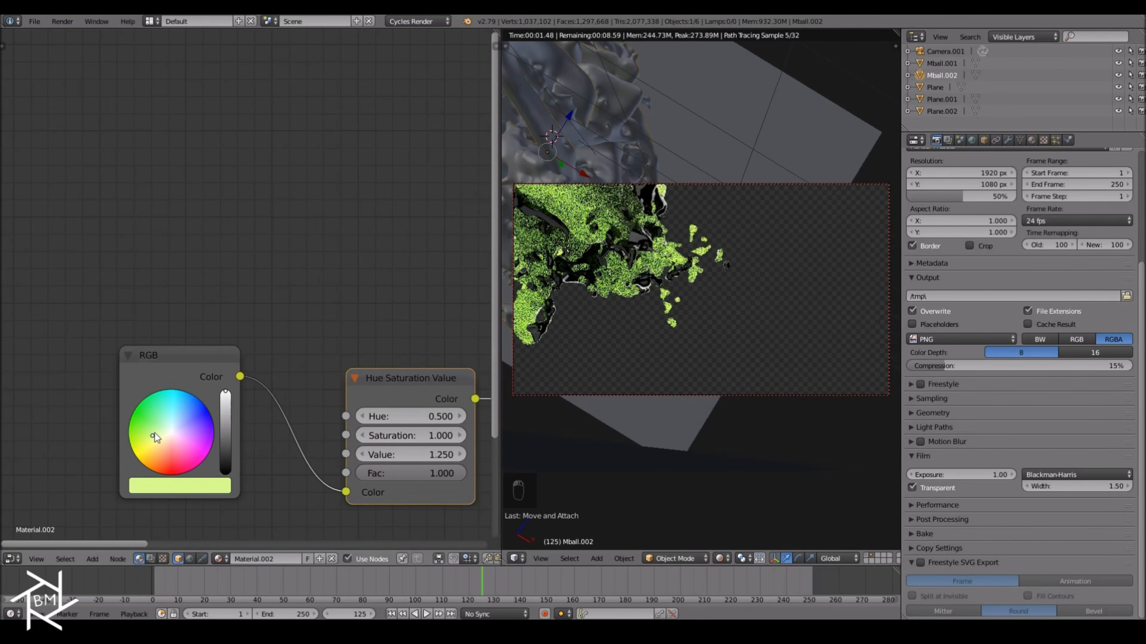
pyautogui.click(155, 429)
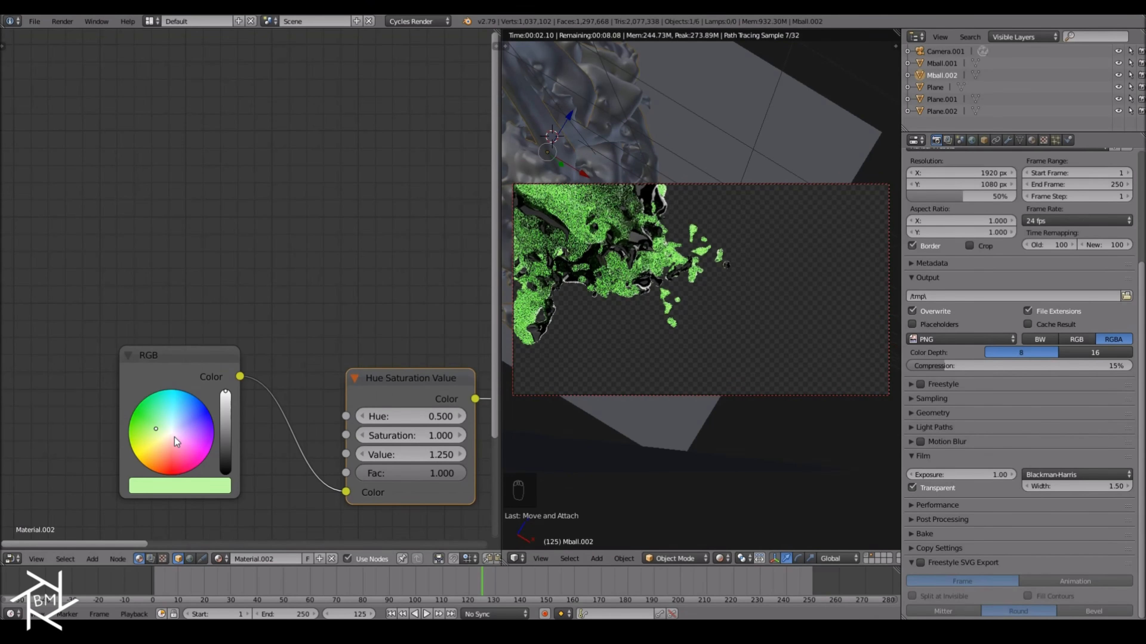
pyautogui.click(159, 432)
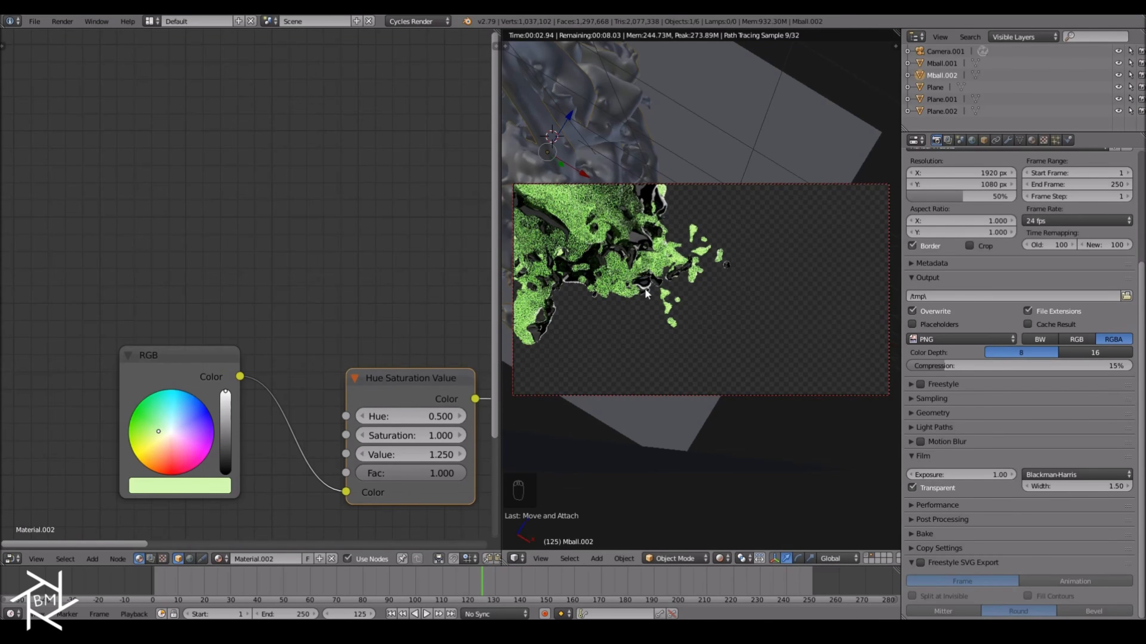
pyautogui.scroll(-2, 639, 295)
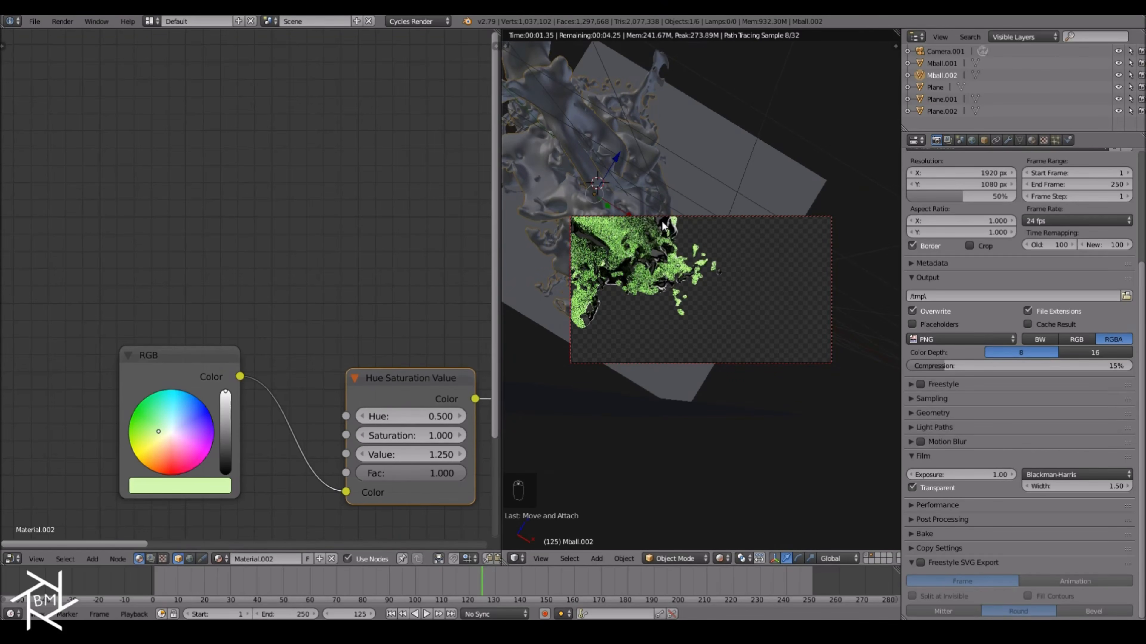
pyautogui.scroll(3, 696, 265)
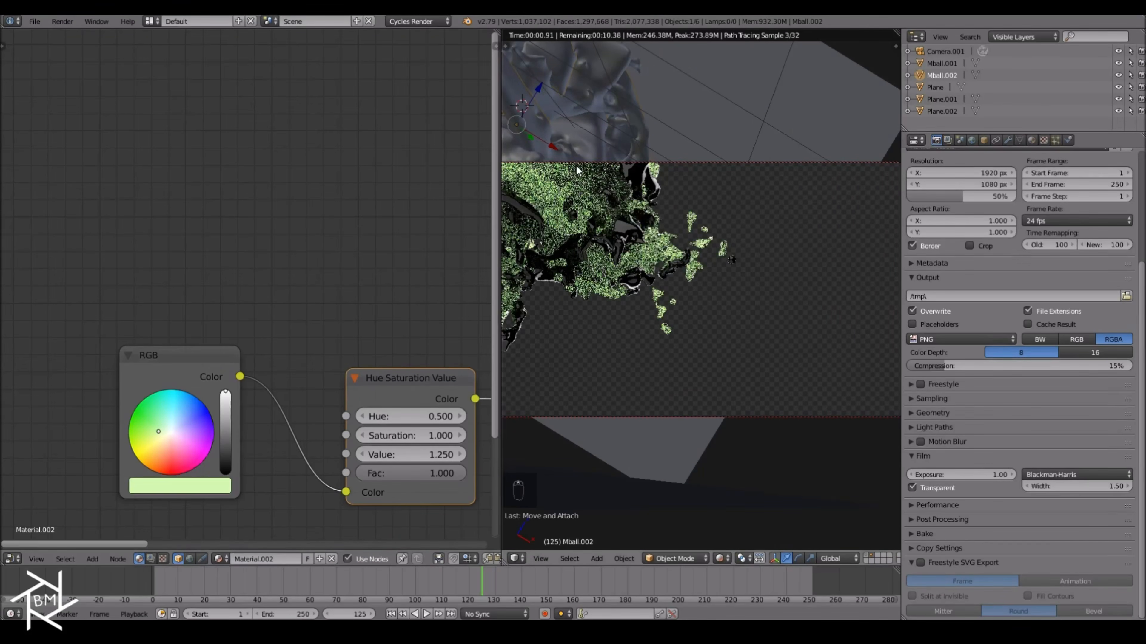
# Swap the splash materials by assigning Material.001 to Mball.002 and Material.002 to Mball.001.
pyautogui.click(219, 558)
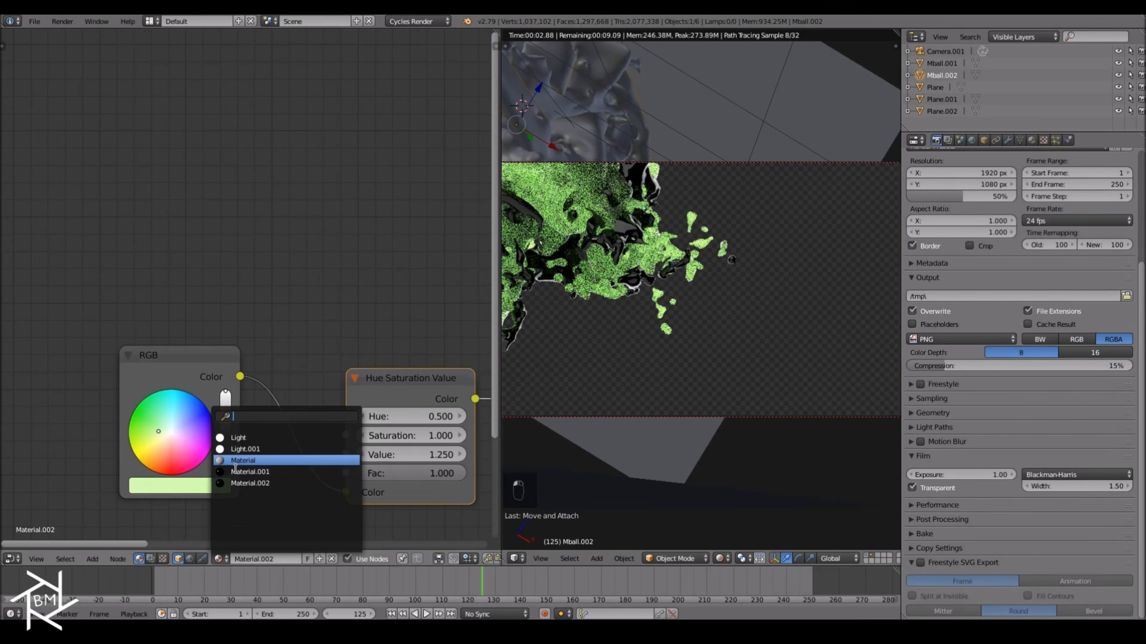
pyautogui.click(237, 472)
pyautogui.click(947, 64)
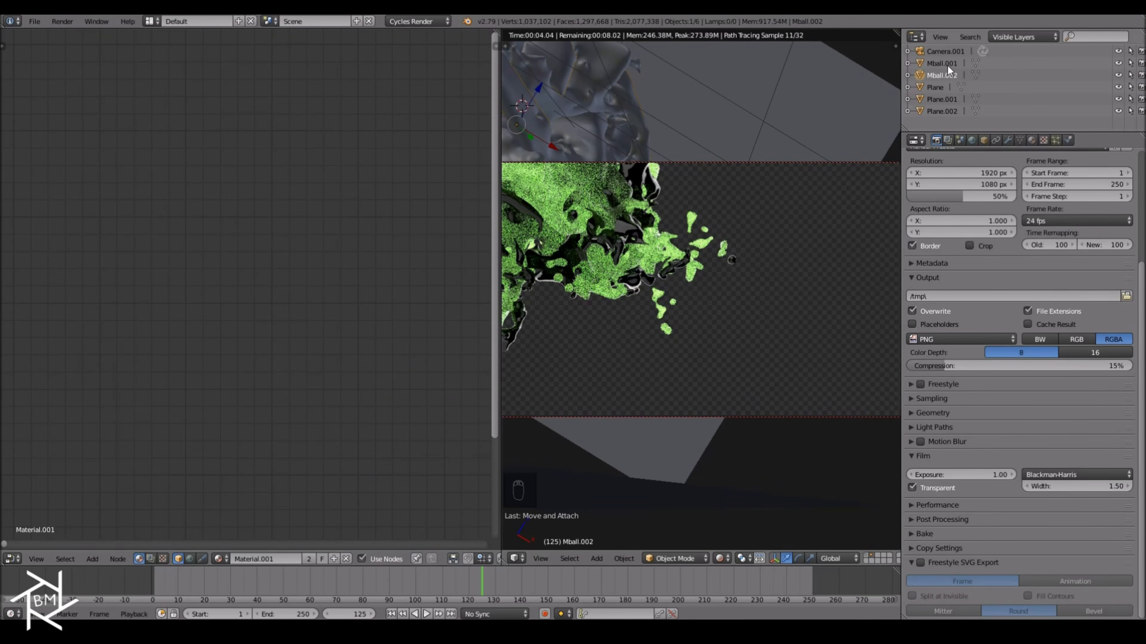
pyautogui.click(218, 559)
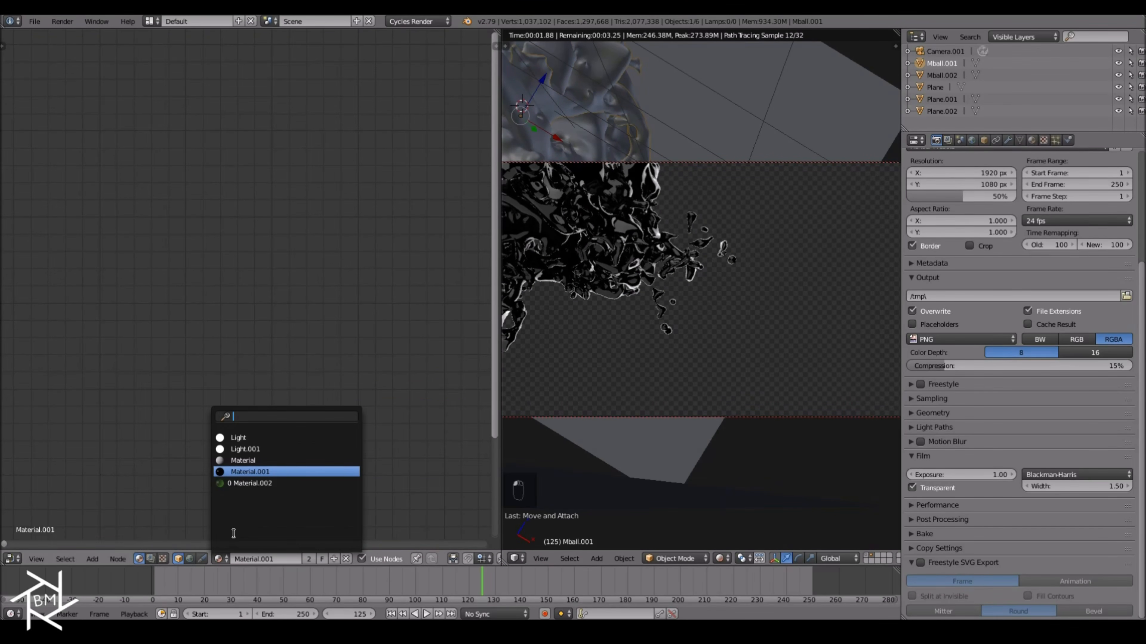
pyautogui.click(289, 483)
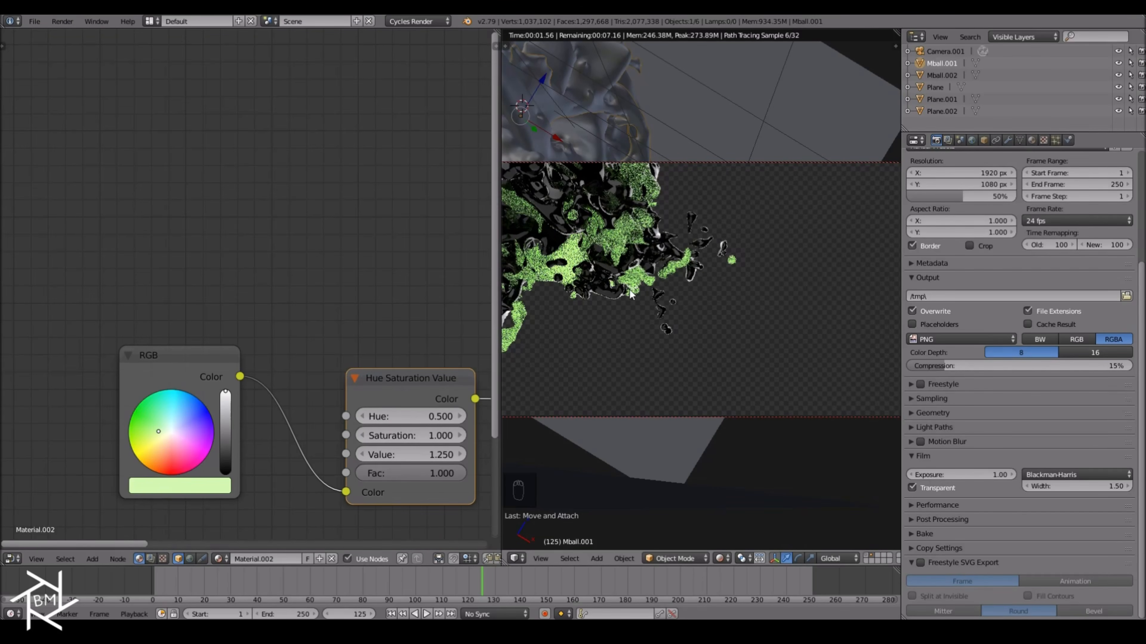
pyautogui.scroll(-1, 621, 363)
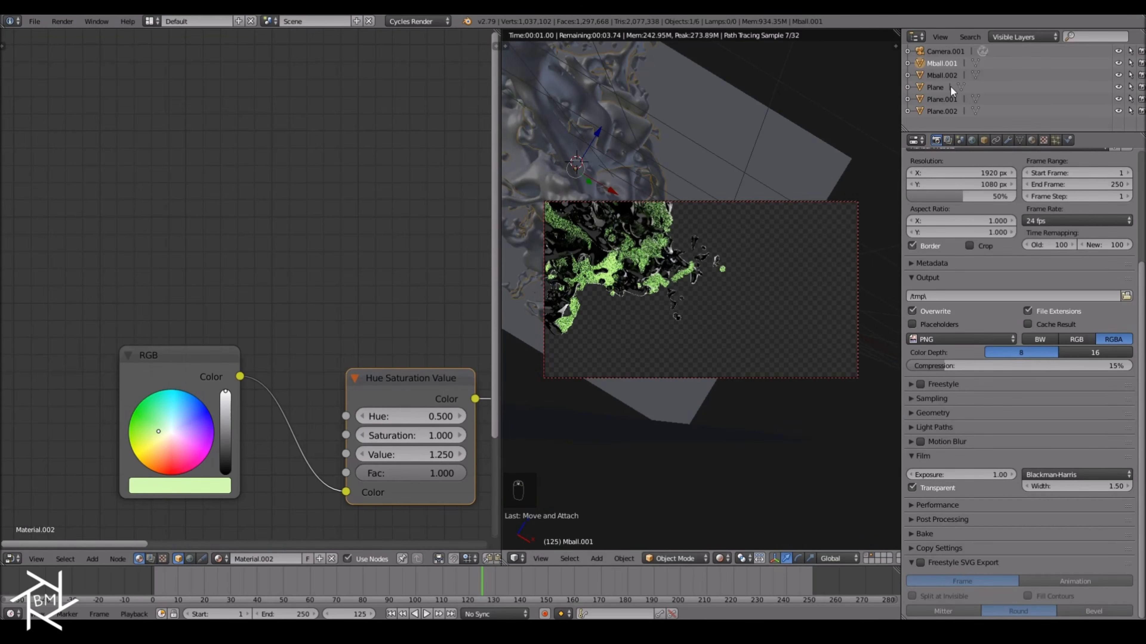
# Reframe the splash edge by rotating and moving Camera.001, including a rotation about its local Y axis.
pyautogui.click(950, 52)
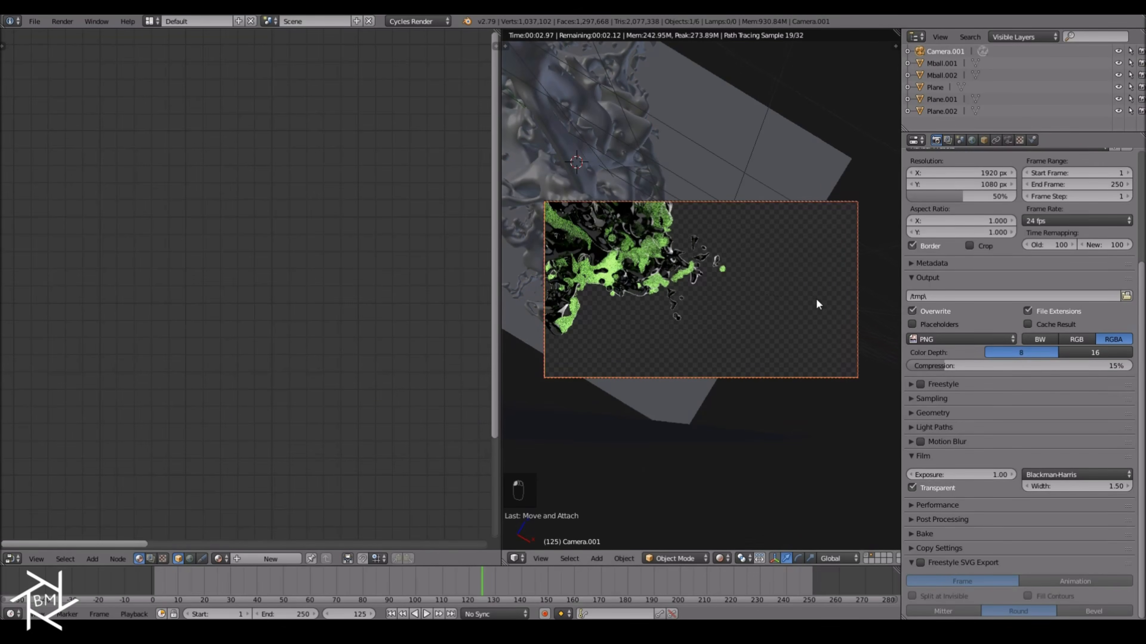
pyautogui.press('r')
pyautogui.click(702, 299)
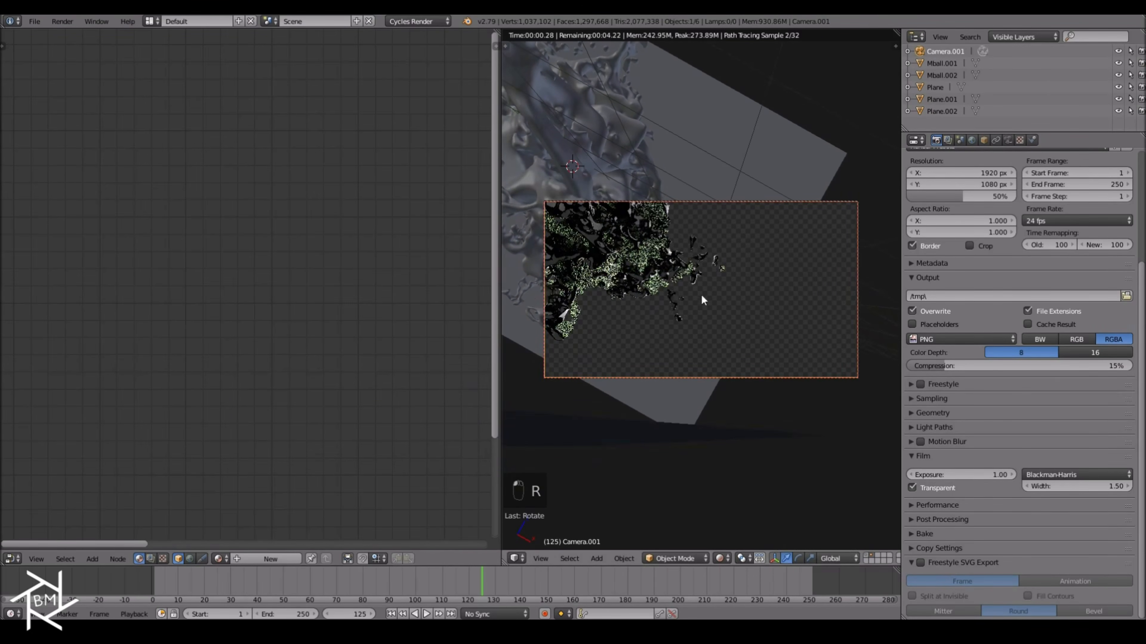
pyautogui.press('g')
pyautogui.click(682, 275)
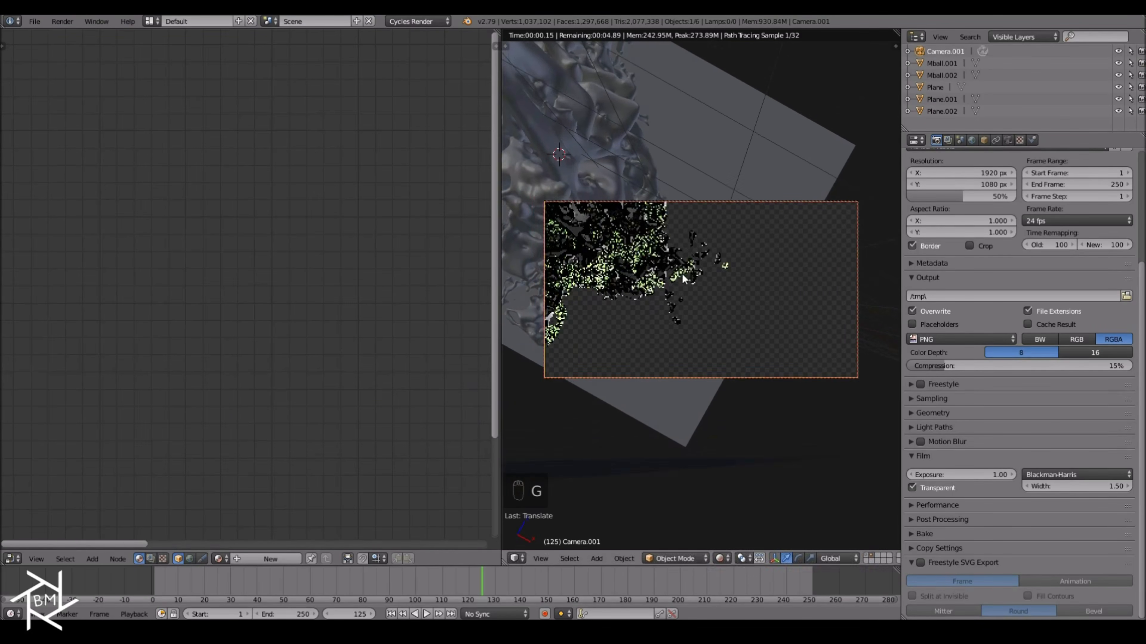
pyautogui.press('g')
pyautogui.press('r')
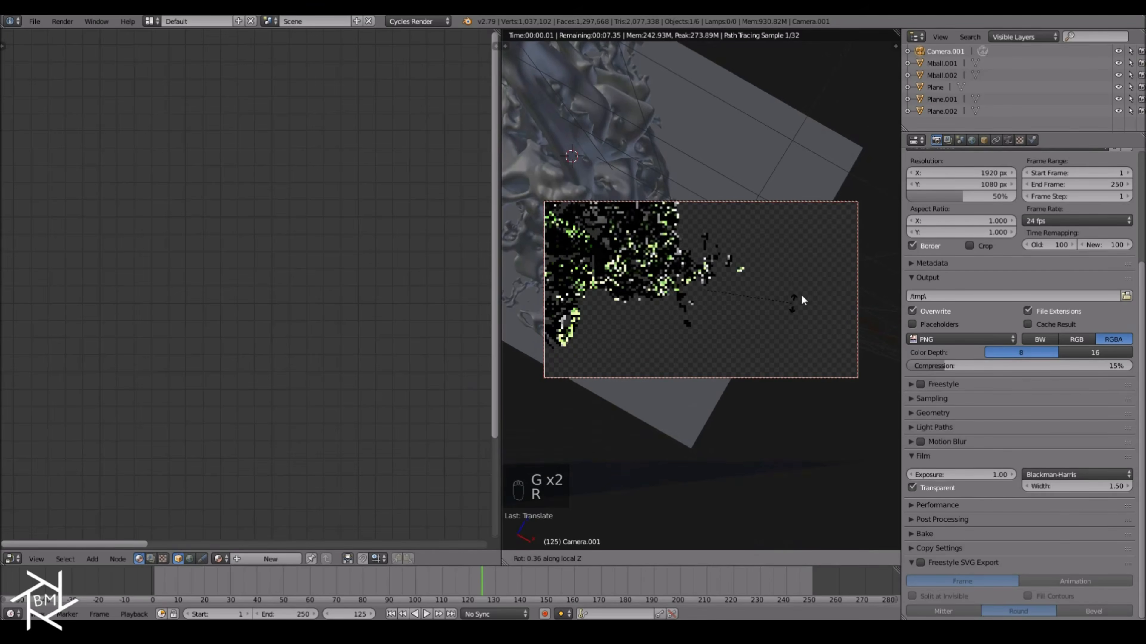
pyautogui.press('y')
pyautogui.press('y')
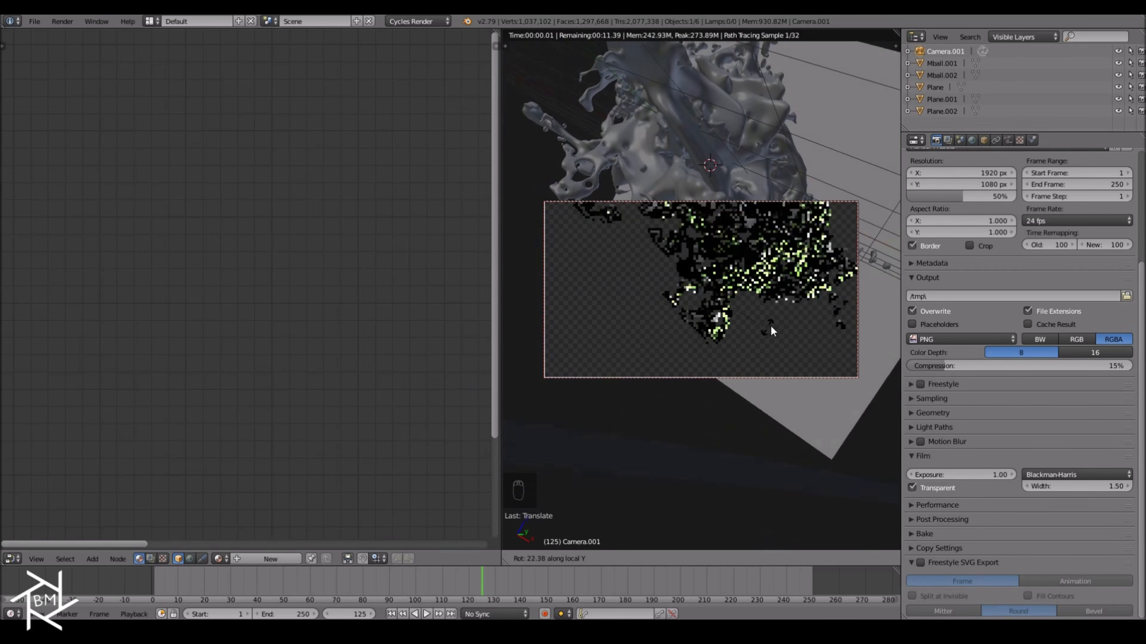
pyautogui.click(738, 319)
# Refine Camera.001 with a shift along its local Z axis, a tilt and a move, keeping the splash in the frame's left half.
pyautogui.press('g')
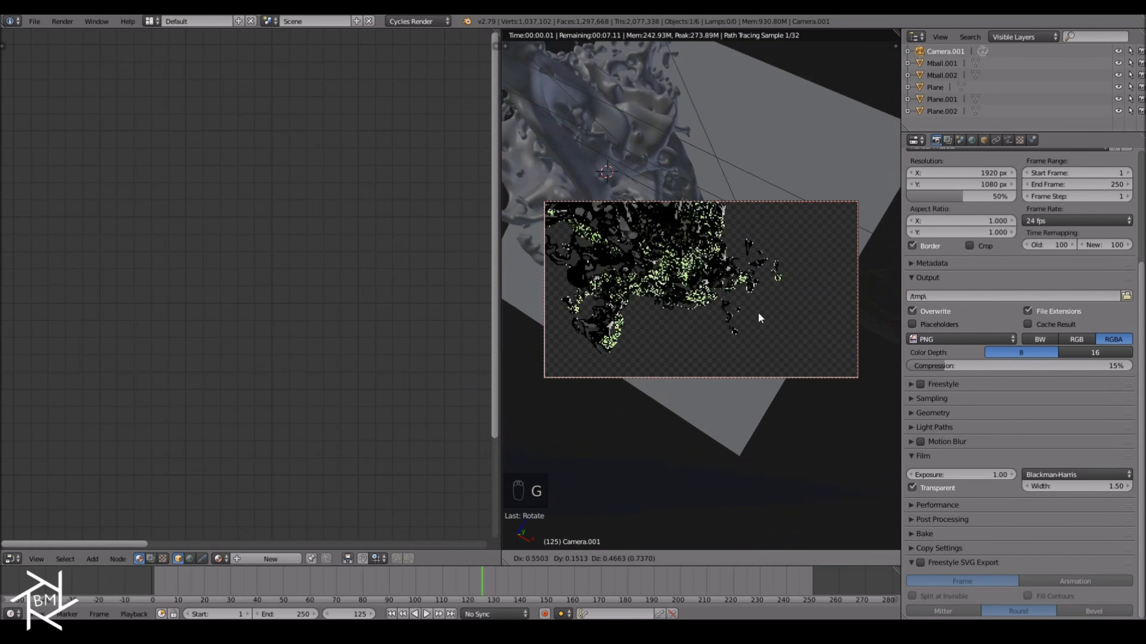
pyautogui.press('g')
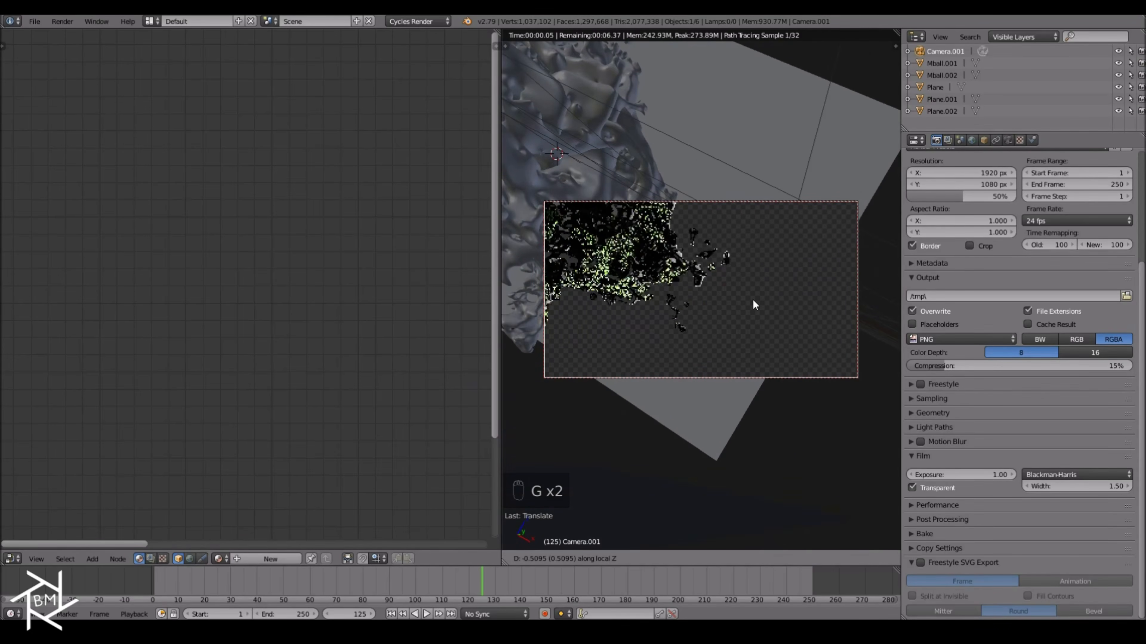
pyautogui.click(753, 306)
pyautogui.press('r')
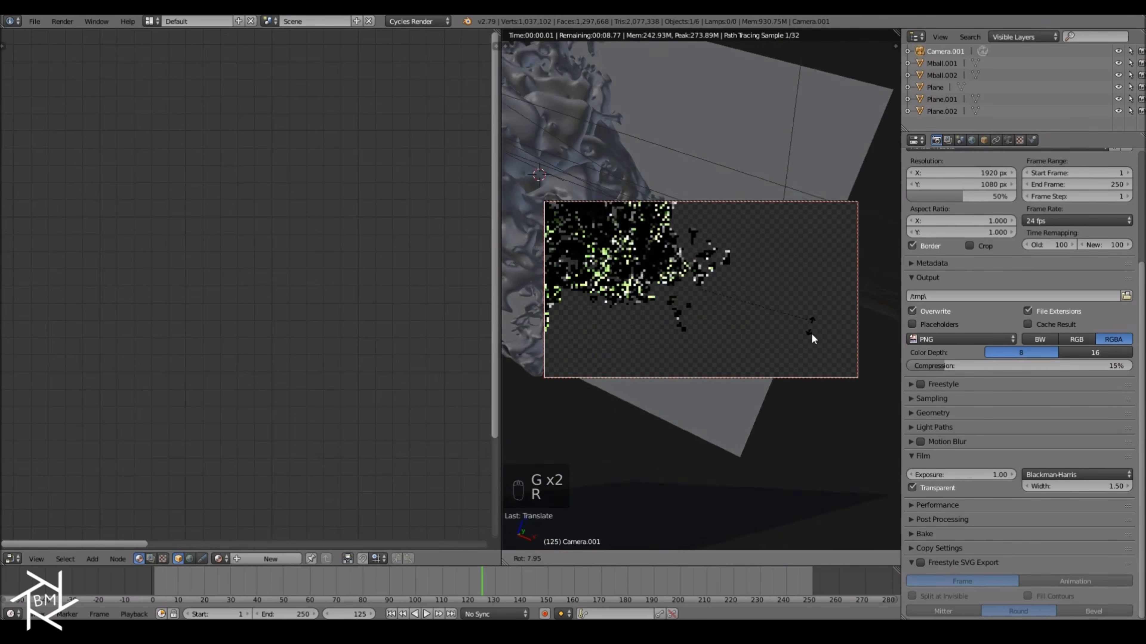
pyautogui.click(808, 335)
pyautogui.press('g')
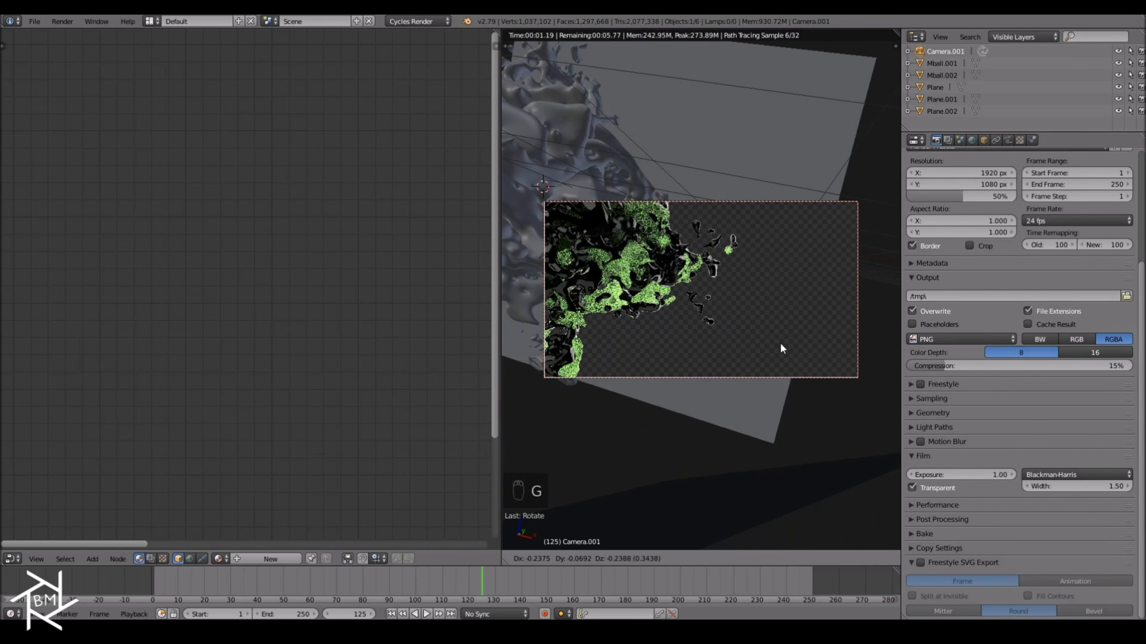
pyautogui.click(780, 344)
pyautogui.scroll(1, 756, 344)
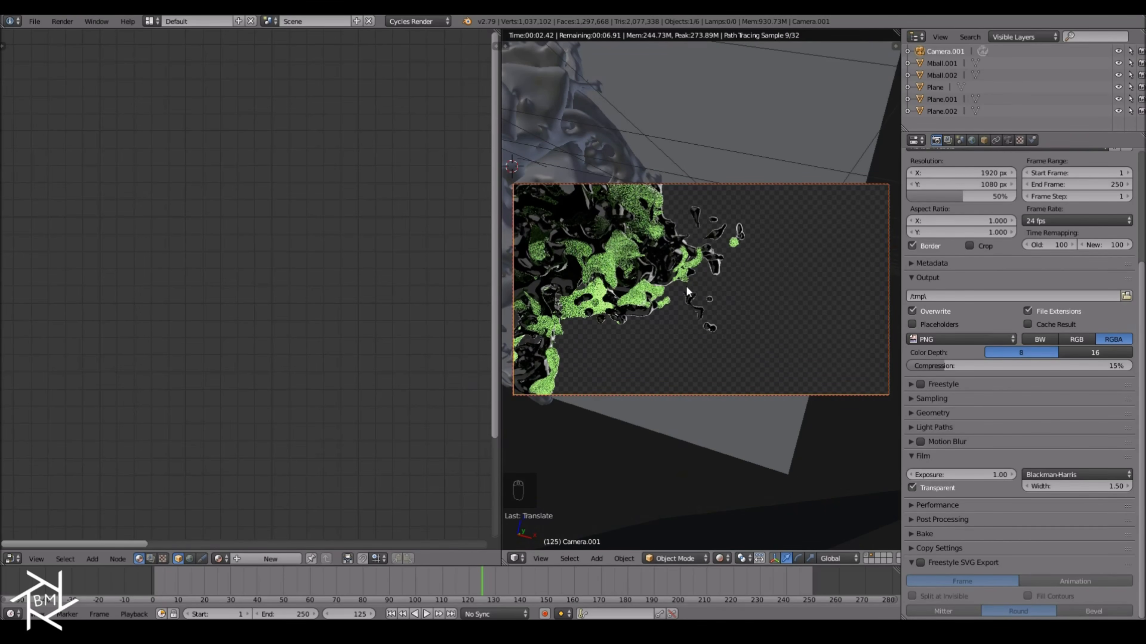
# Add a second camera from the wireframe front view and make it the active scene camera.
pyautogui.scroll(-4, 697, 289)
pyautogui.press('z')
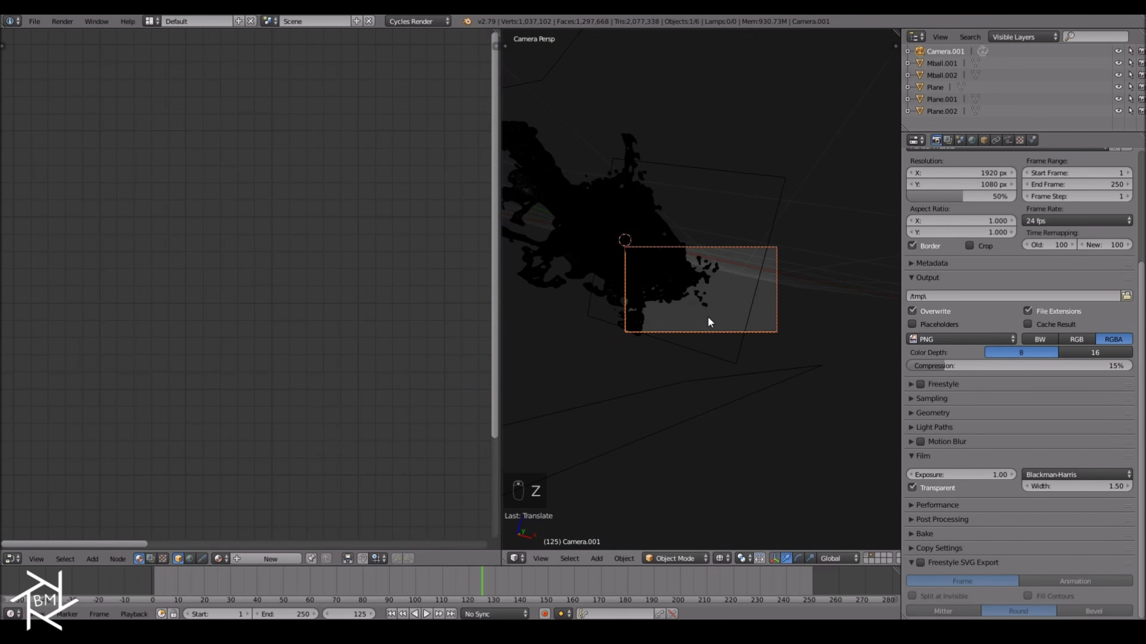
pyautogui.press('KP_1')
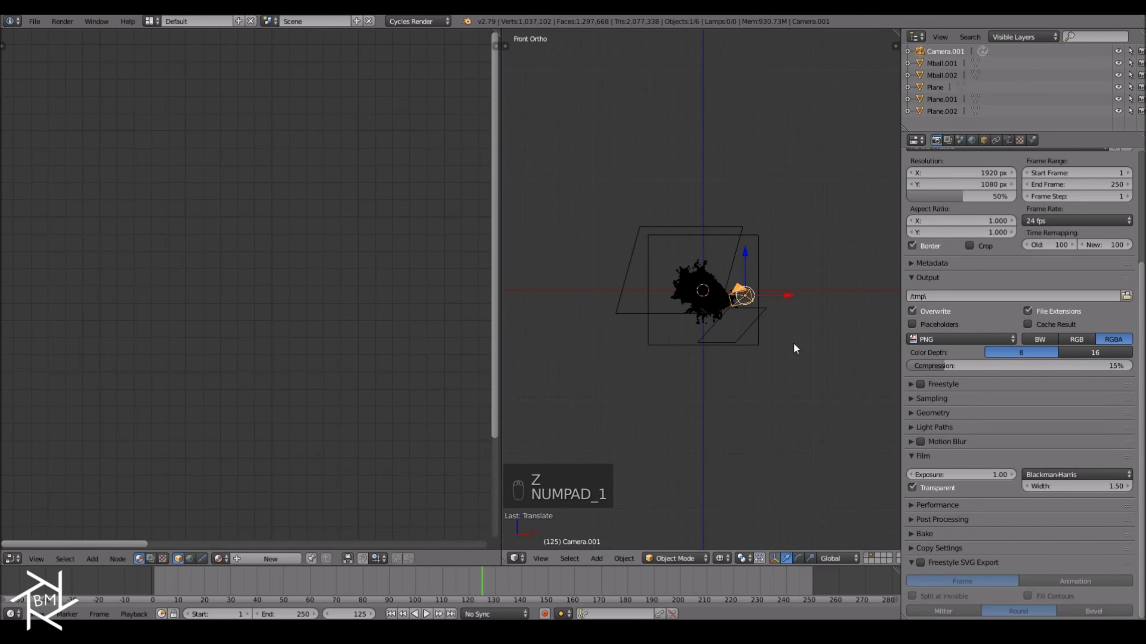
pyautogui.hotkey('shift', 'a')
pyautogui.click(746, 470)
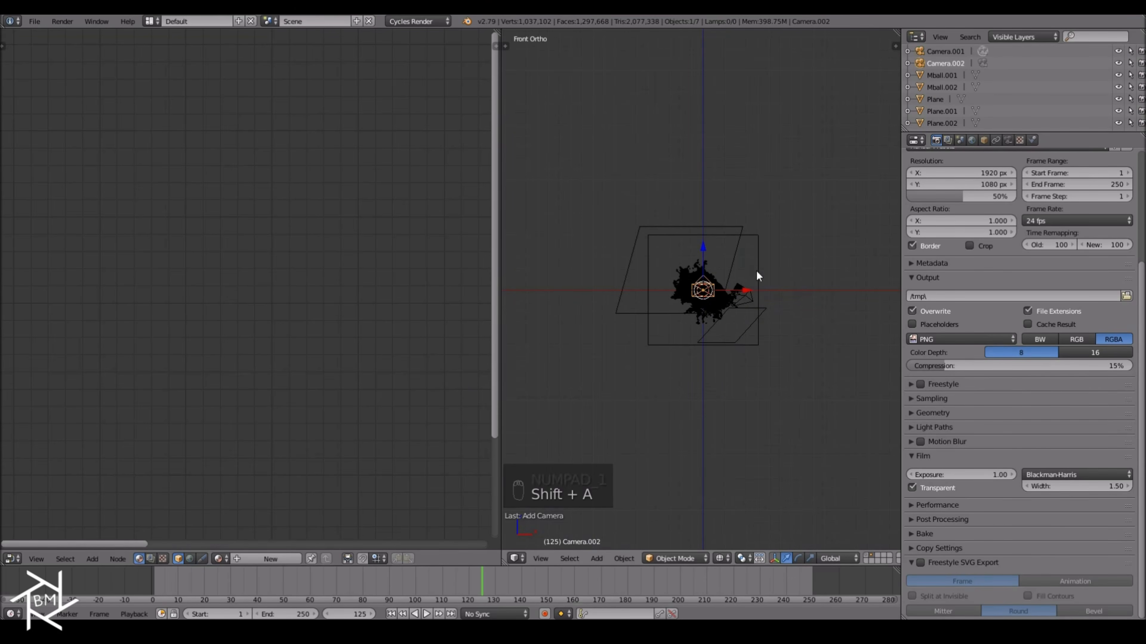
pyautogui.press('ctrl+KP_0')
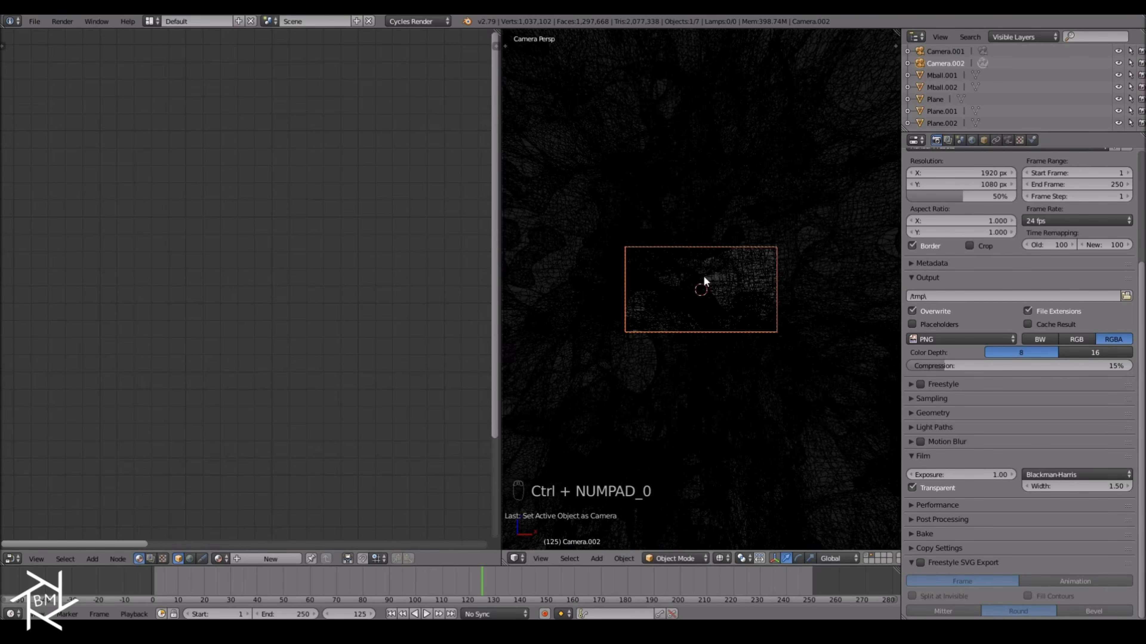
# Pull the new camera back from the splash, bring it closer along its local Z axis, and preview the view in rendered shading.
pyautogui.press('g')
pyautogui.click(771, 322)
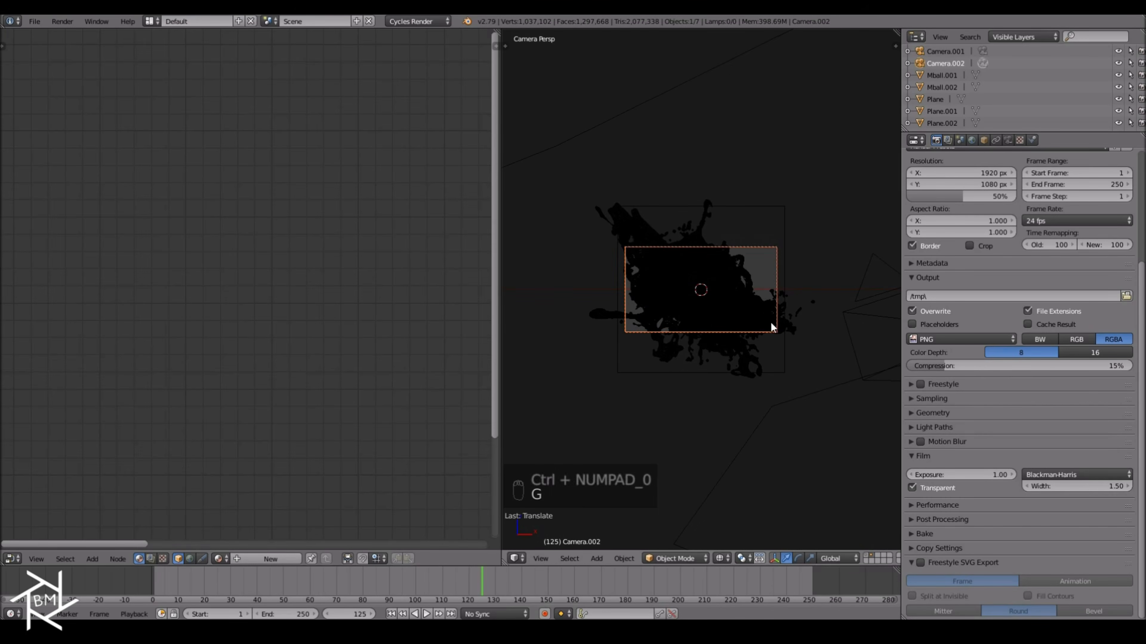
pyautogui.press('z')
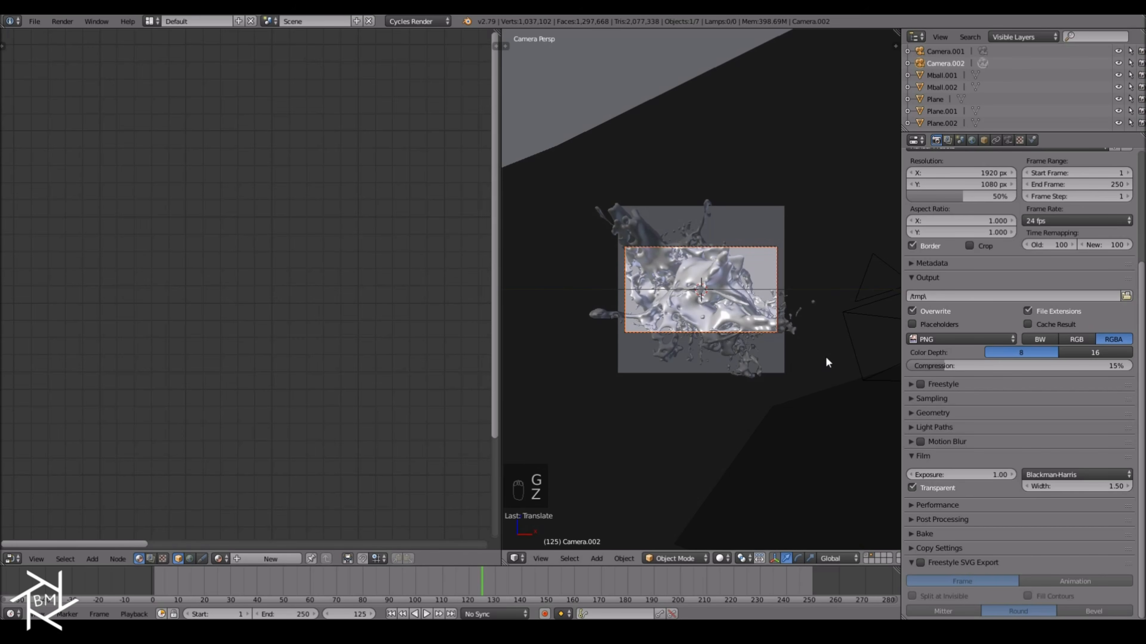
pyautogui.press('g')
pyautogui.middleClick(705, 306)
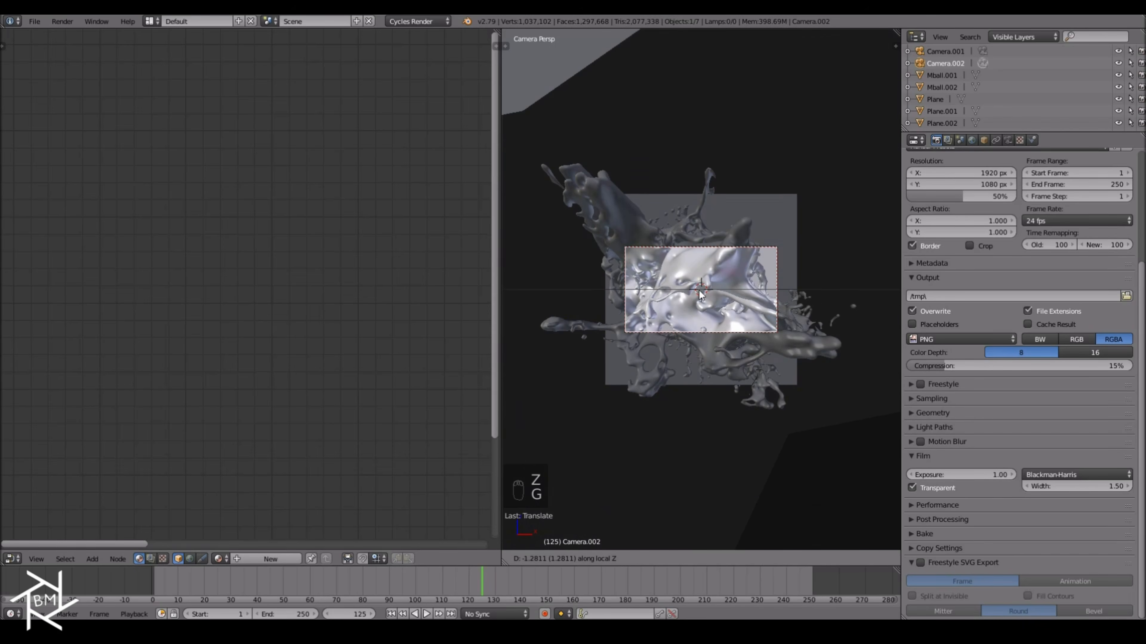
pyautogui.click(699, 290)
pyautogui.hotkey('shift', 'z')
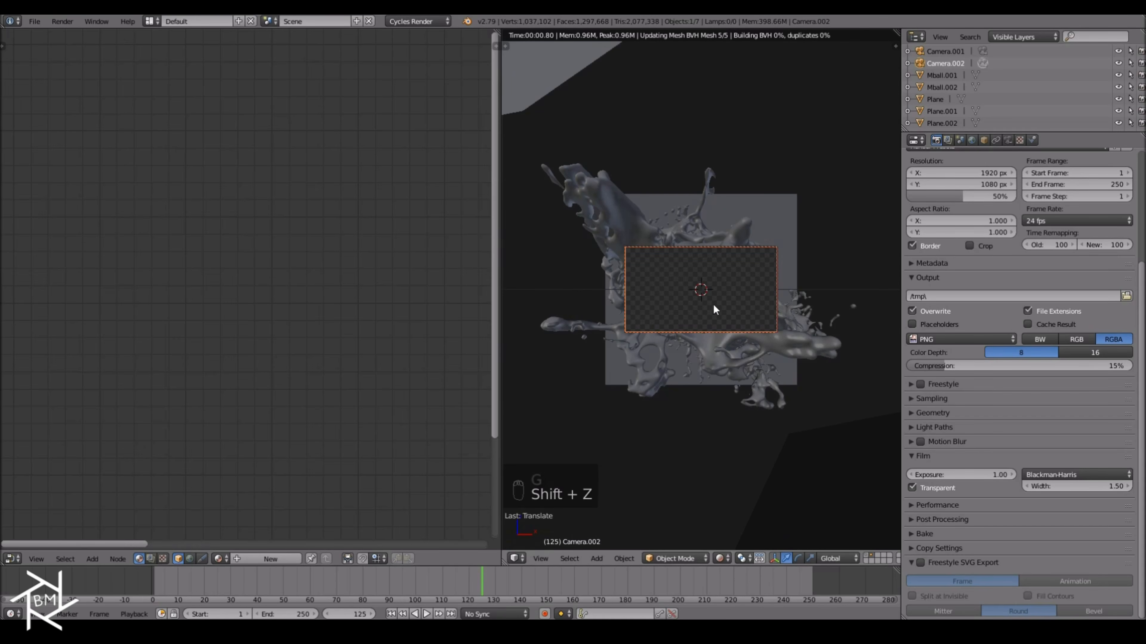
# Tilt Camera.002 with a trackball rotation, move it across the splash and shift it along its local Z axis.
pyautogui.scroll(1, 717, 304)
pyautogui.scroll(1, 724, 305)
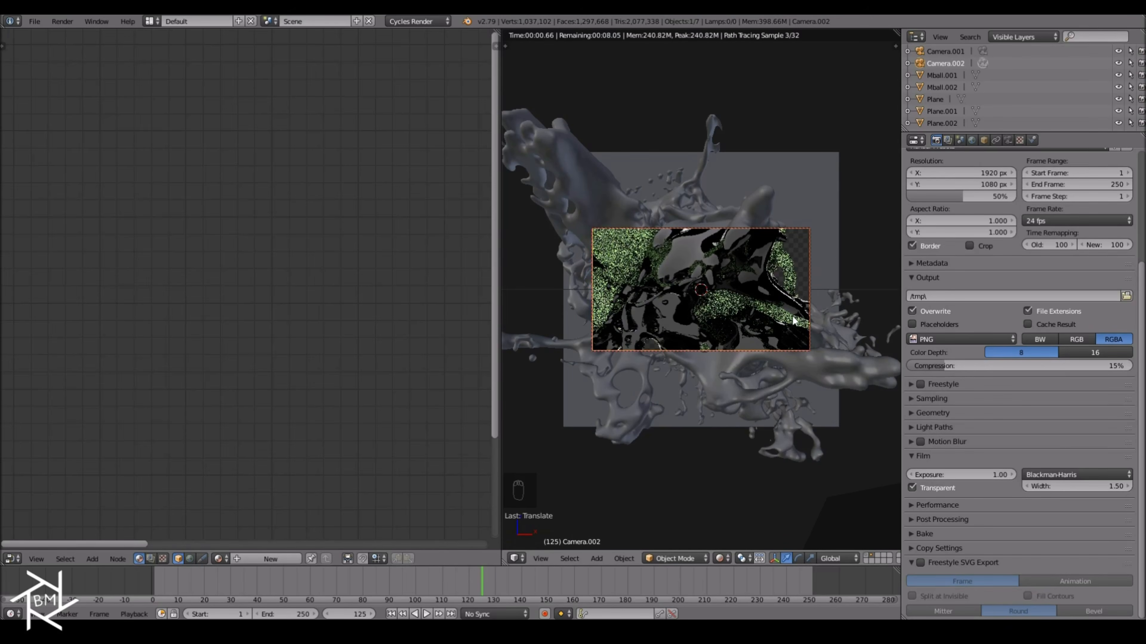
pyautogui.press('r')
pyautogui.press('r')
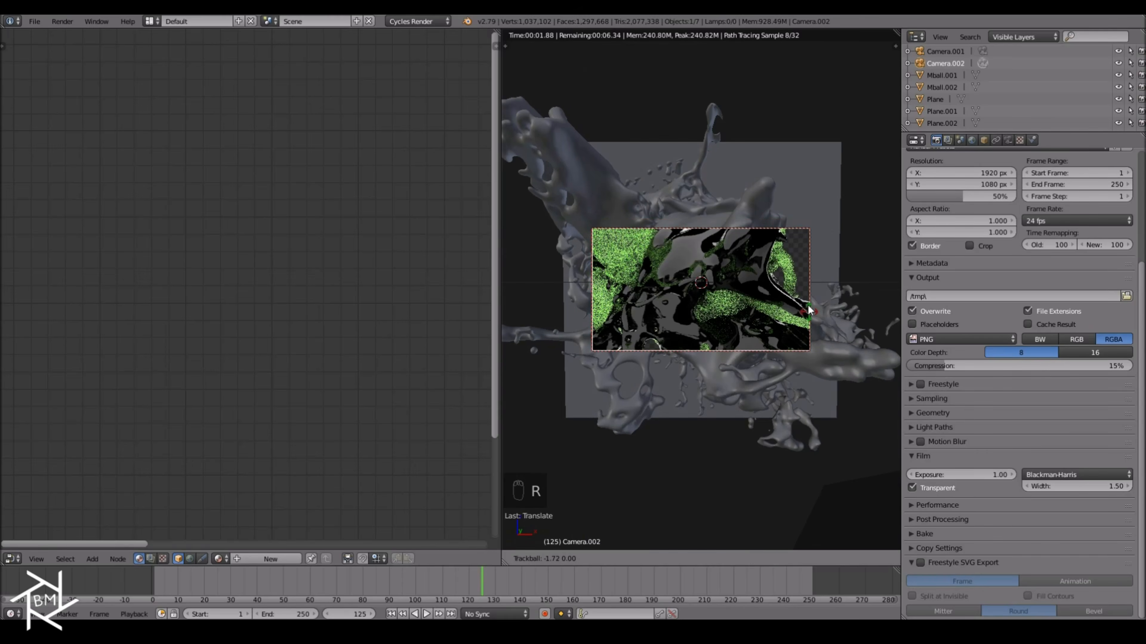
pyautogui.click(784, 297)
pyautogui.press('g')
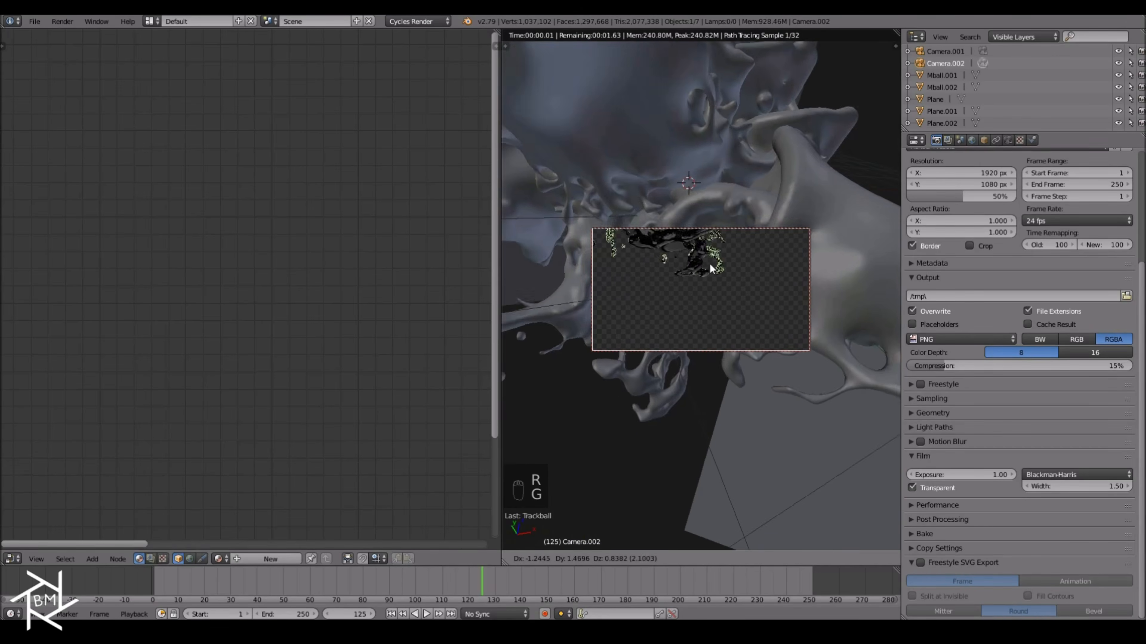
pyautogui.click(705, 234)
pyautogui.press('g')
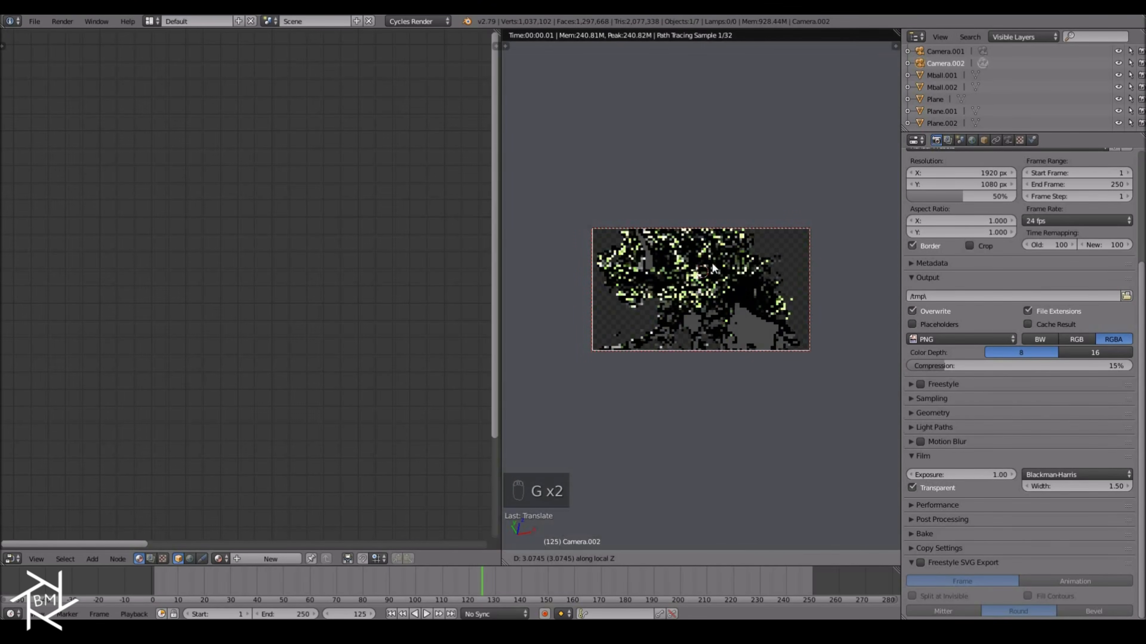
pyautogui.click(792, 315)
# Re-aim Camera.002 with another trackball rotation and move it to recentre the splash in the frame.
pyautogui.press('r')
pyautogui.press('r')
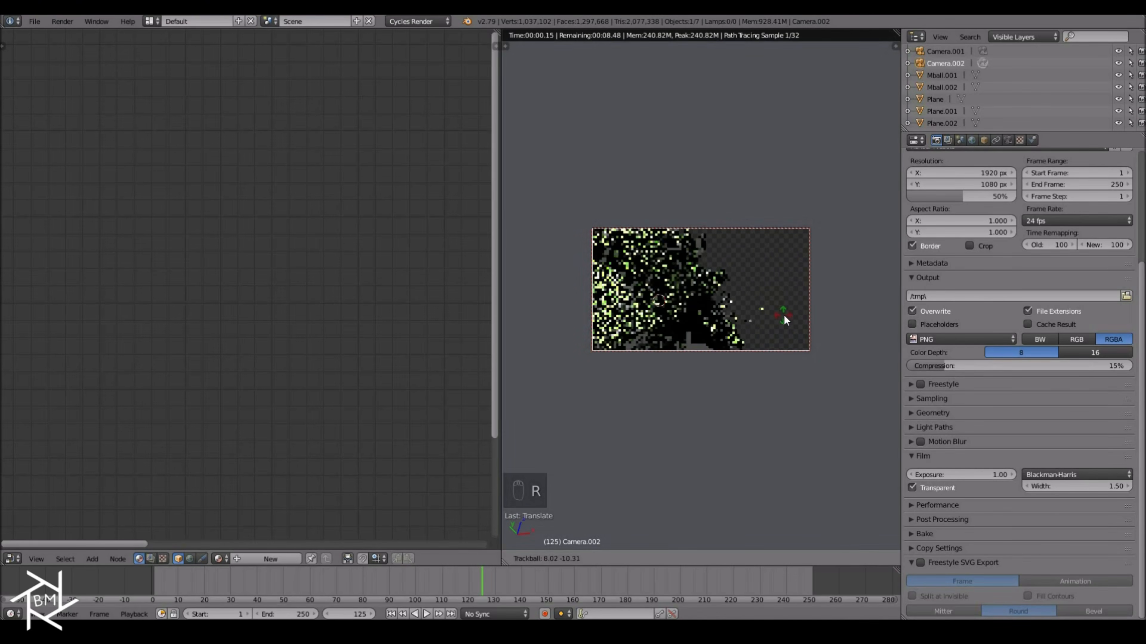
pyautogui.click(802, 317)
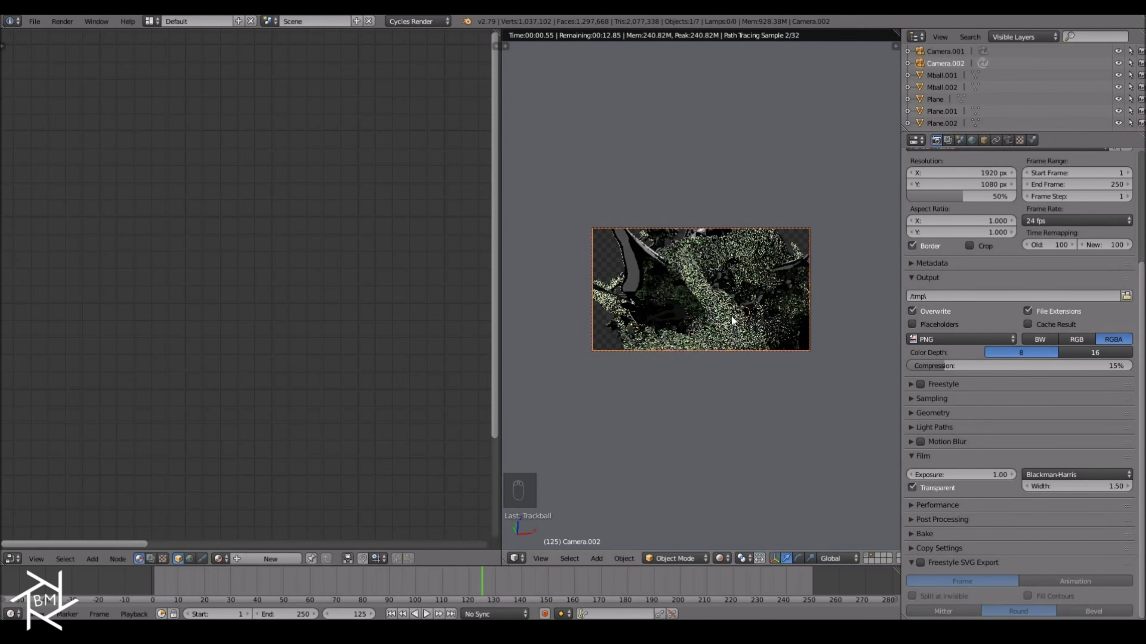
pyautogui.press('g')
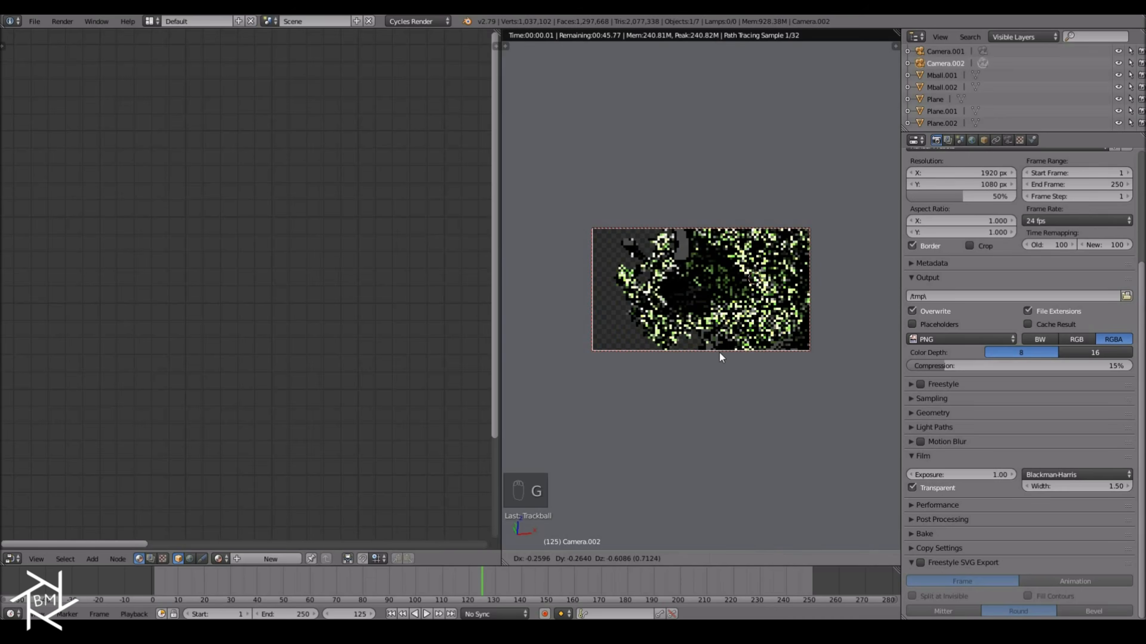
pyautogui.click(762, 286)
# Rotate Camera.002 to a new angle and move it until the splash fills most of the frame.
pyautogui.press('r')
pyautogui.press('r')
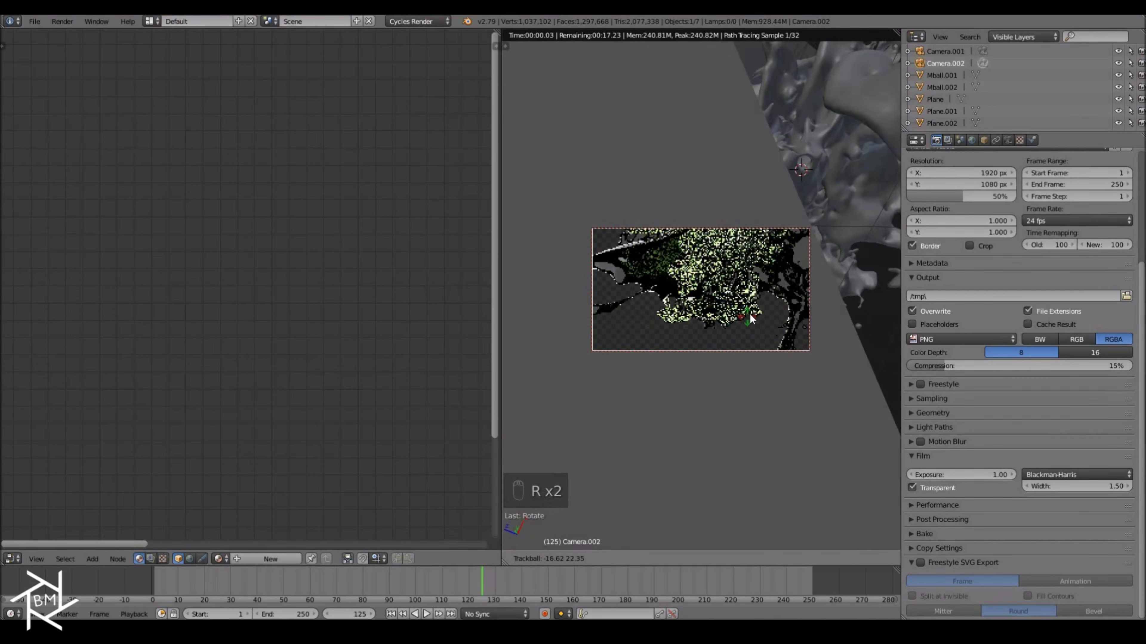
pyautogui.click(748, 312)
pyautogui.press('g')
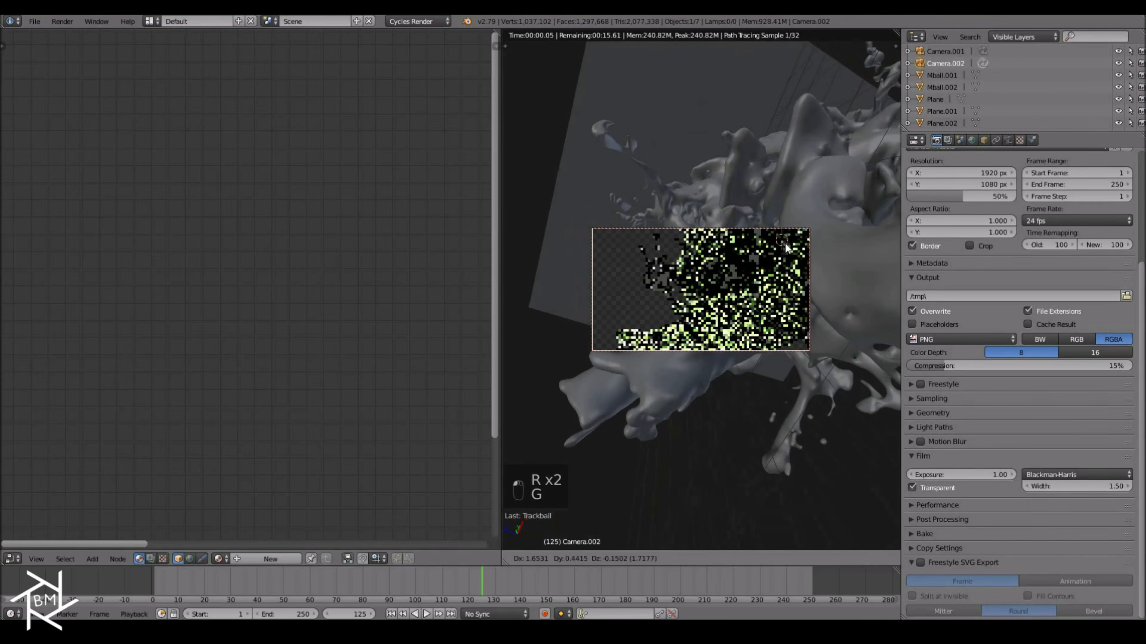
pyautogui.click(803, 242)
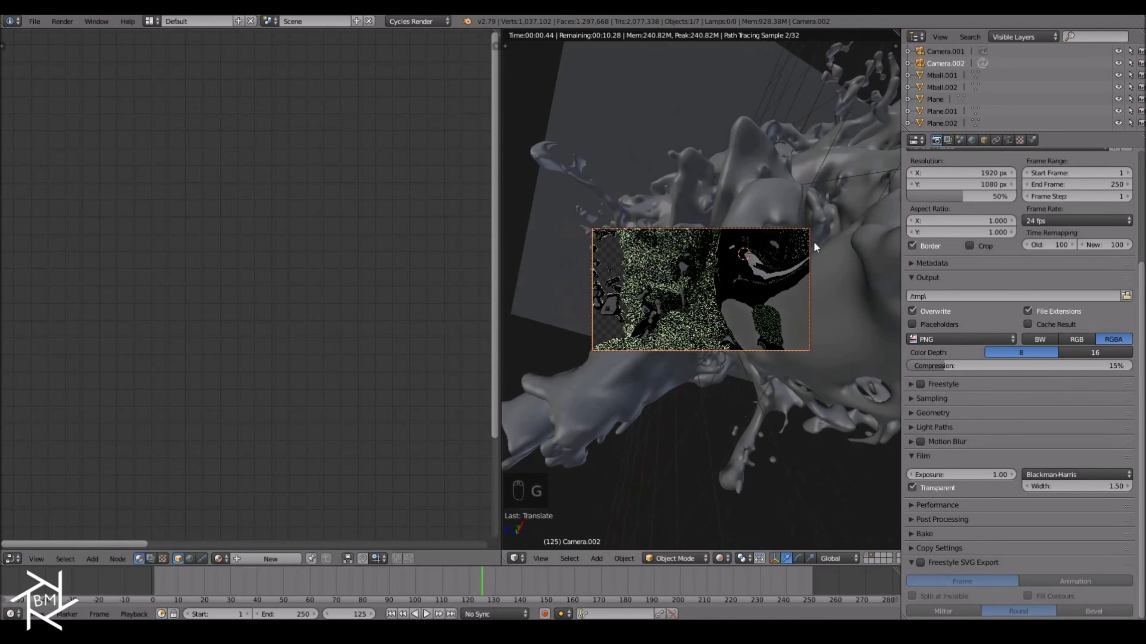
# Refine Camera.002's close-up with a trackball rotation and a move, and pull it back about 0.57 along its local Z axis.
pyautogui.press('r')
pyautogui.press('r')
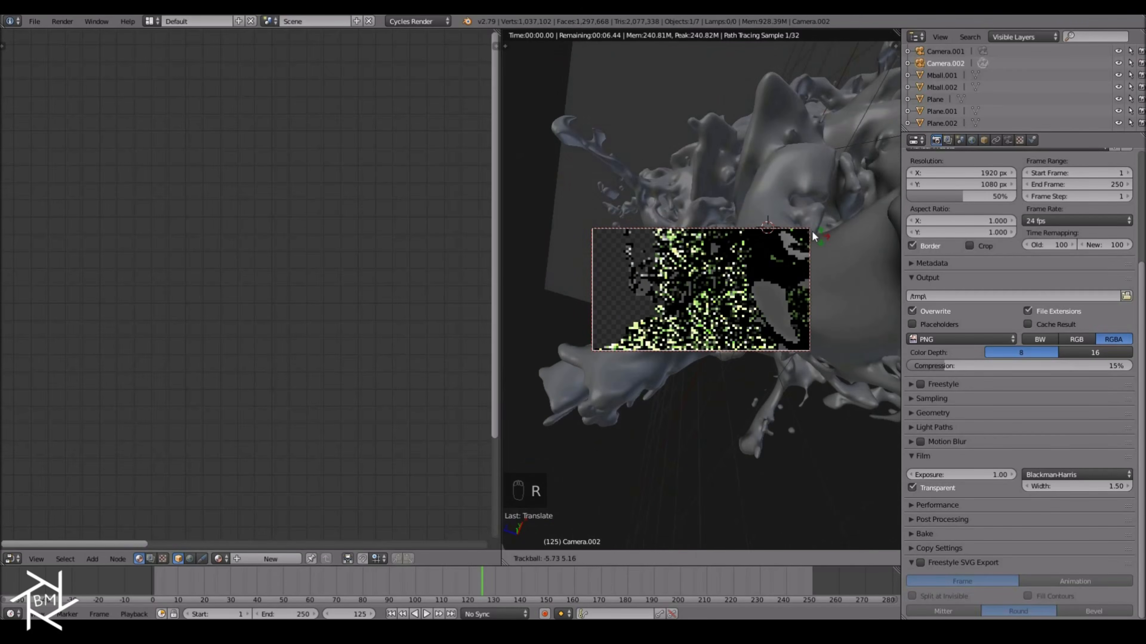
pyautogui.click(747, 204)
pyautogui.press('g')
pyautogui.click(768, 162)
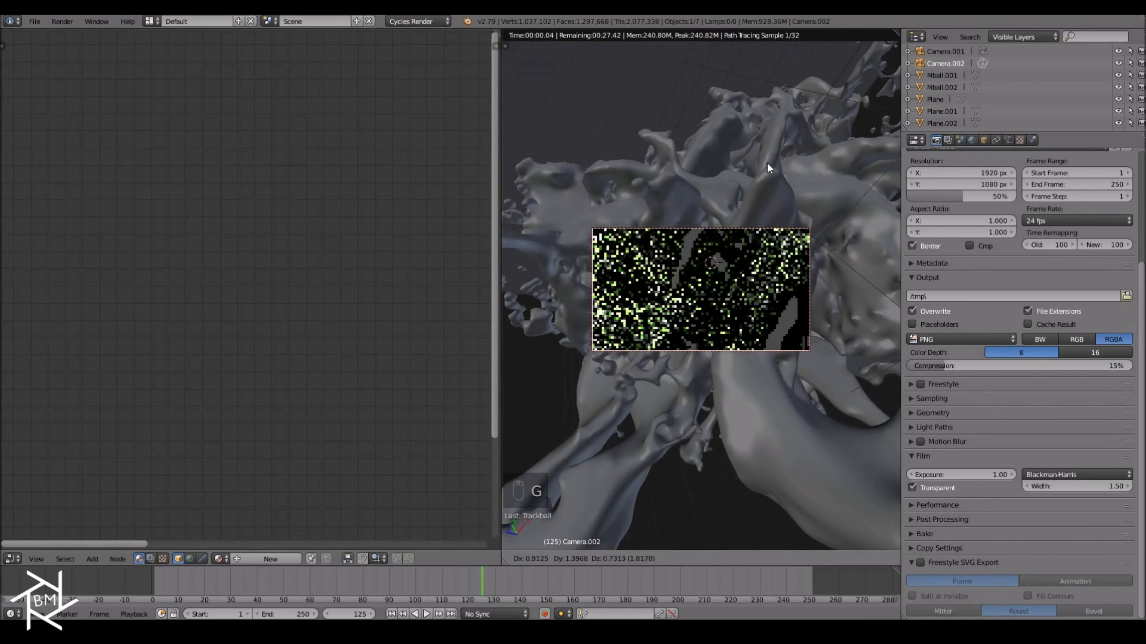
pyautogui.press('g')
pyautogui.press('g')
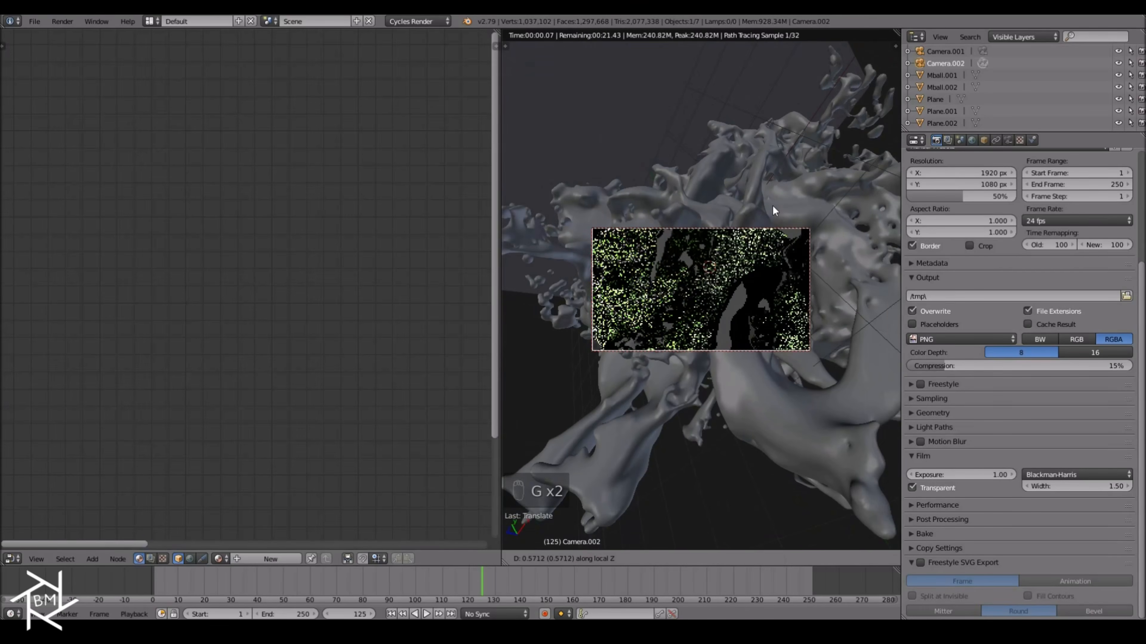
pyautogui.click(773, 205)
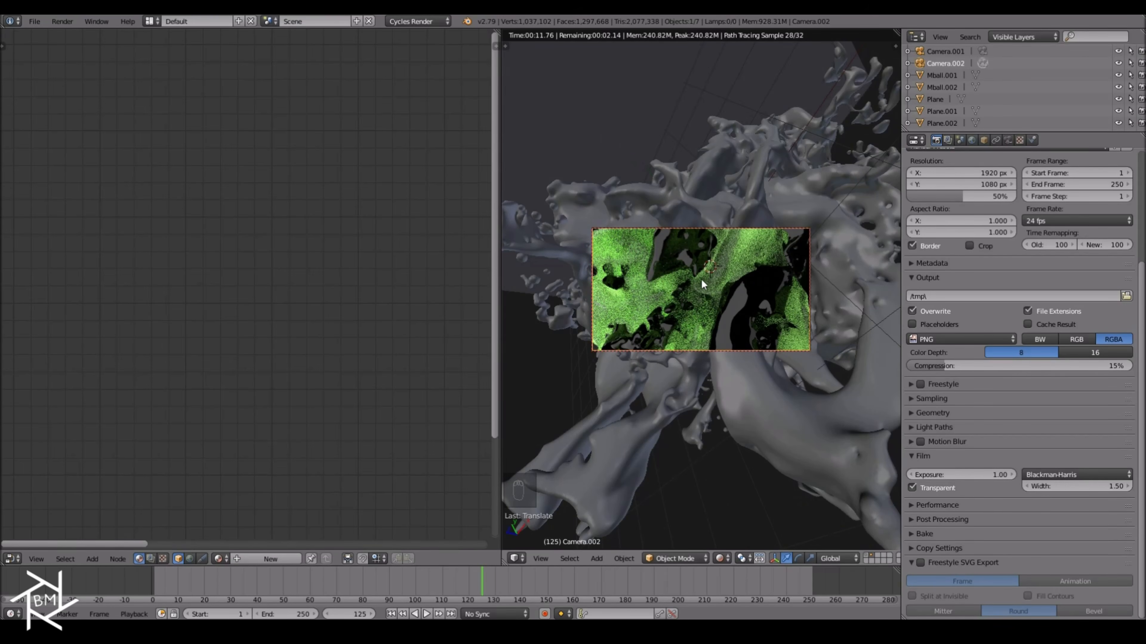
# Snap the 3D cursor to Camera.002 in wireframe shading and add a plain axes empty there.
pyautogui.press('z')
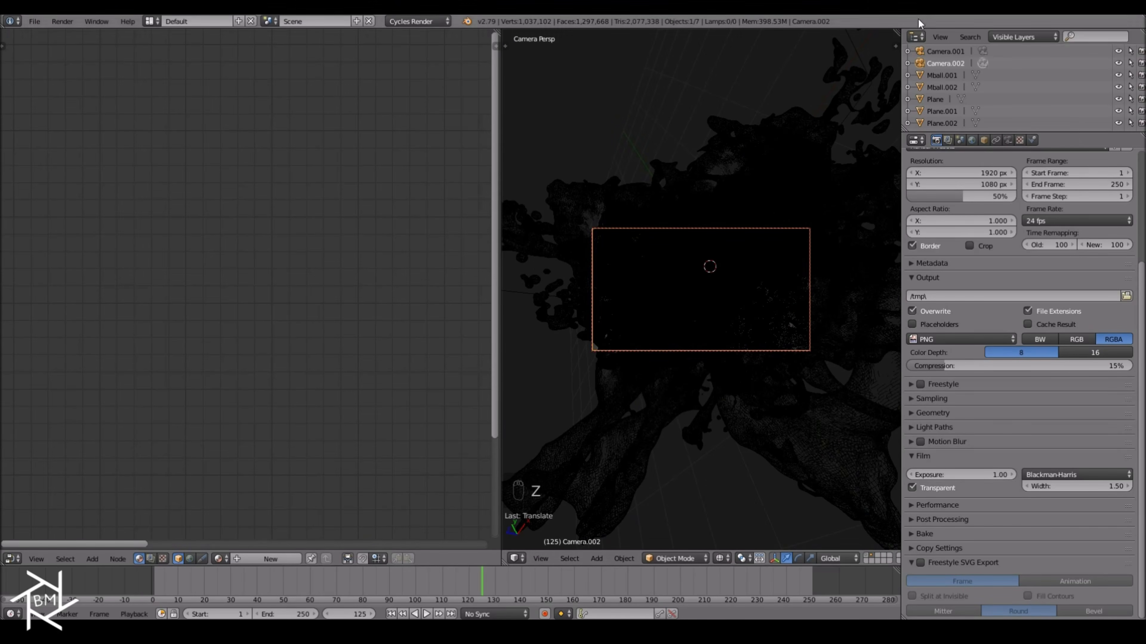
pyautogui.hotkey('shift', 's')
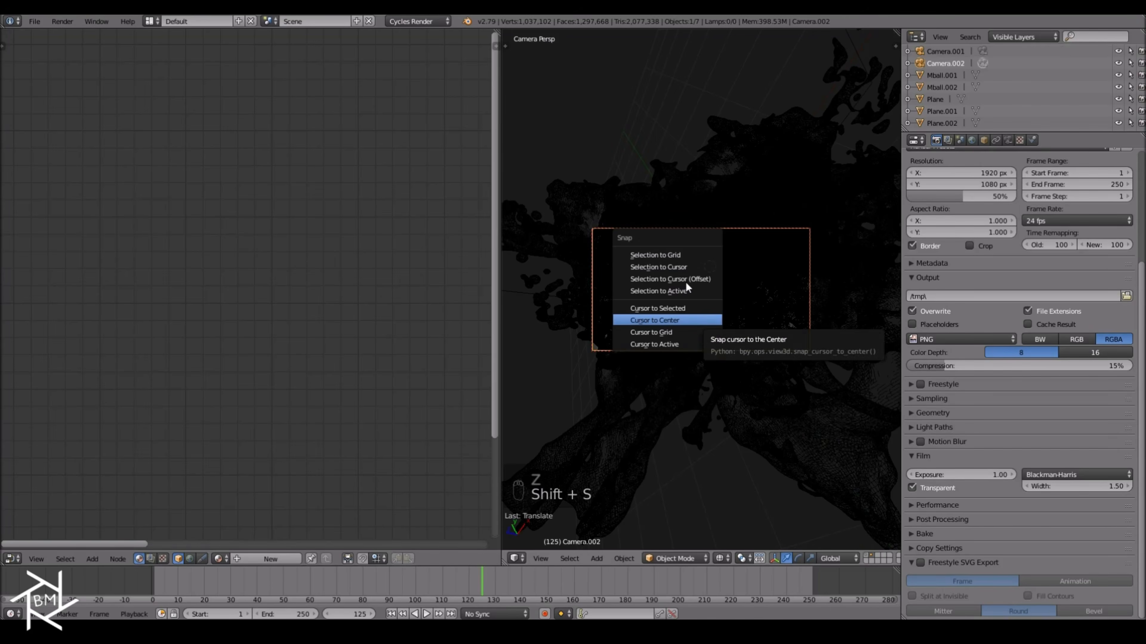
pyautogui.click(682, 309)
pyautogui.moveTo(682, 309); pyautogui.dragTo(671, 256, button='middle')
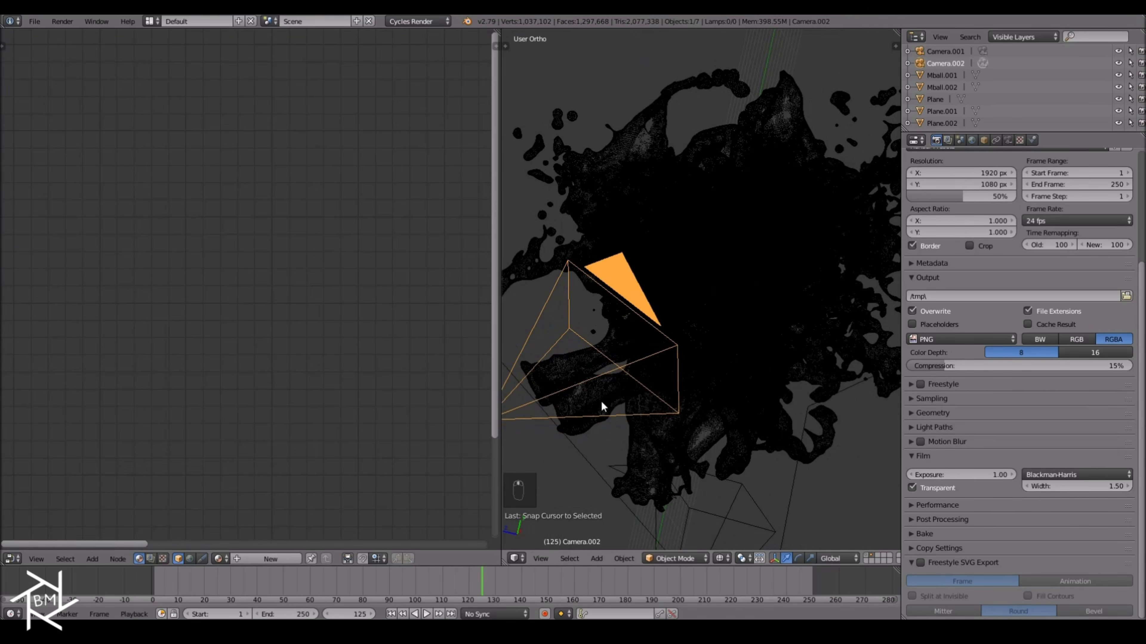
pyautogui.scroll(-3, 601, 400)
pyautogui.hotkey('shift', 'a')
pyautogui.moveTo(574, 364)
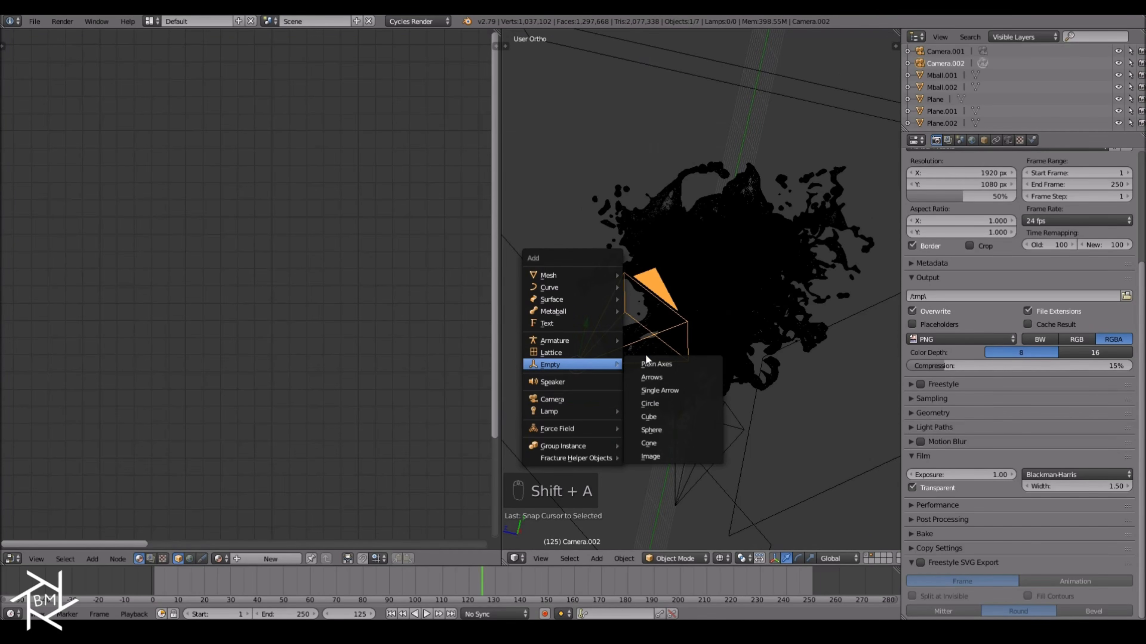
pyautogui.click(652, 364)
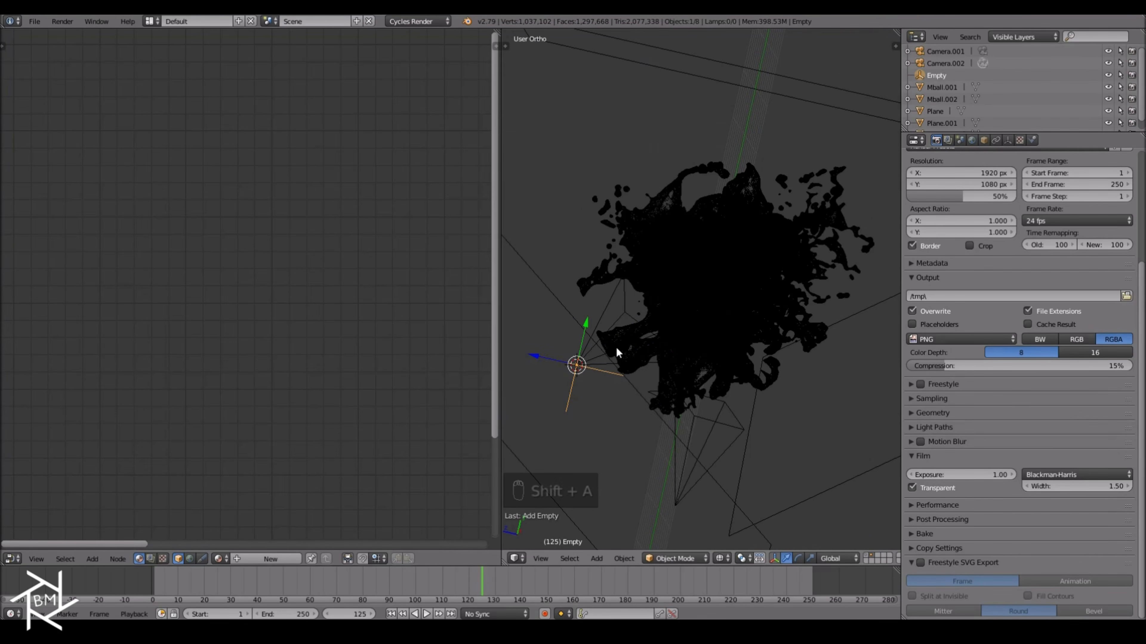
# Move the empty from the camera toward the splash surface, positioning it in top view and an orbited wireframe view.
pyautogui.press('KP_7')
pyautogui.press('z')
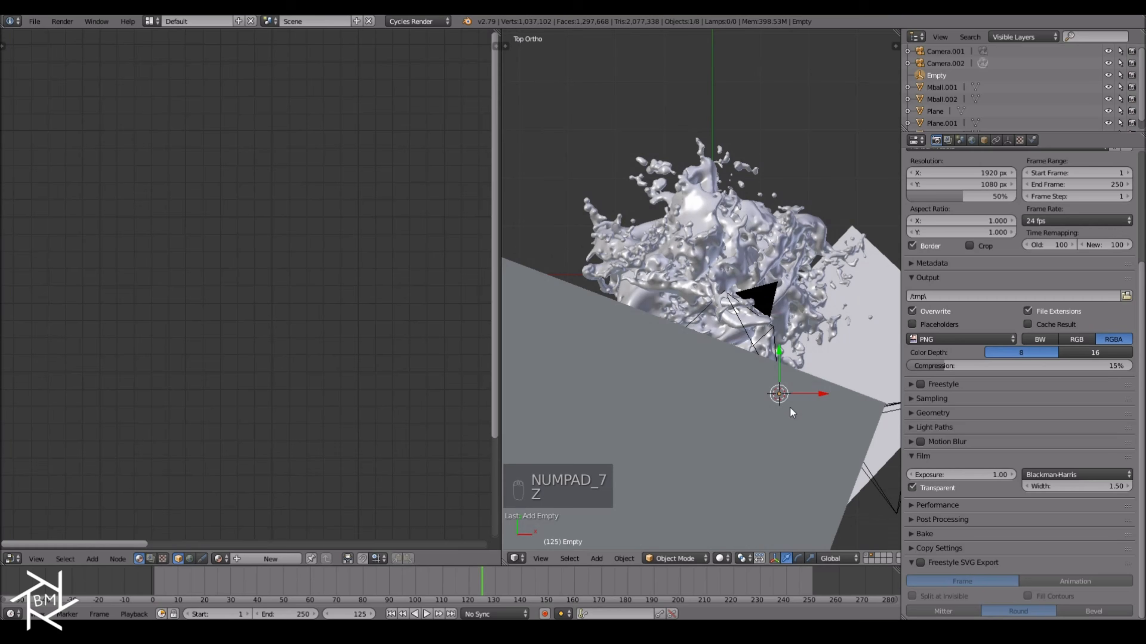
pyautogui.press('z')
pyautogui.press('g')
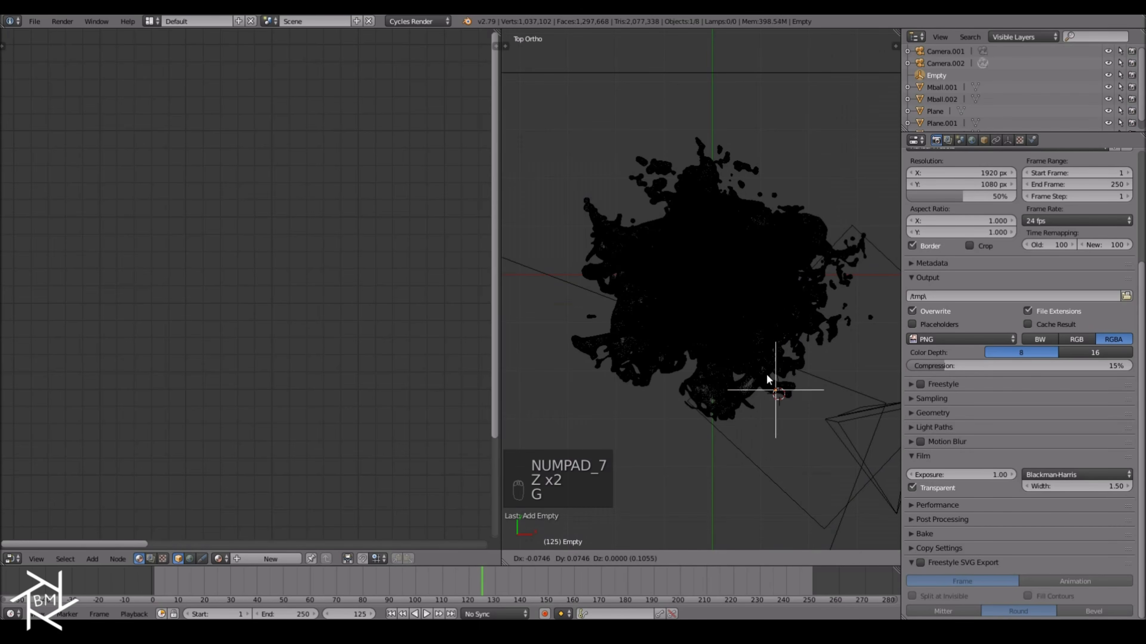
pyautogui.click(750, 339)
pyautogui.moveTo(750, 339); pyautogui.dragTo(673, 315, button='middle')
pyautogui.press('g')
pyautogui.click(657, 332)
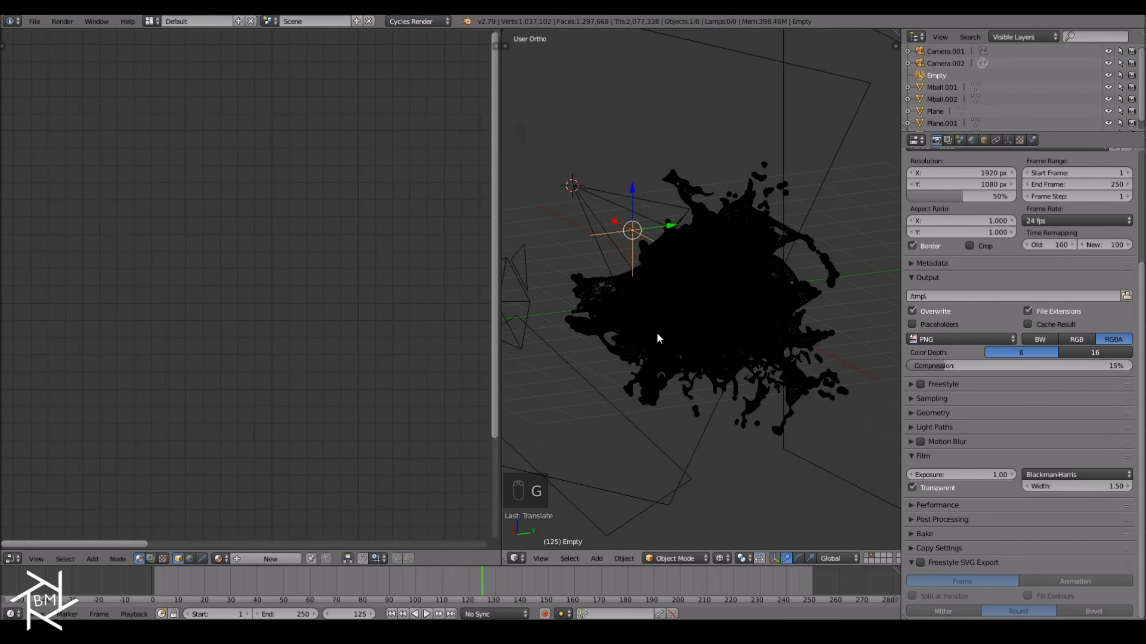
# Preview the camera view in rendered shading and set Camera.002's depth of field focus object to Empty.
pyautogui.press('KP_0')
pyautogui.hotkey('shift', 'z')
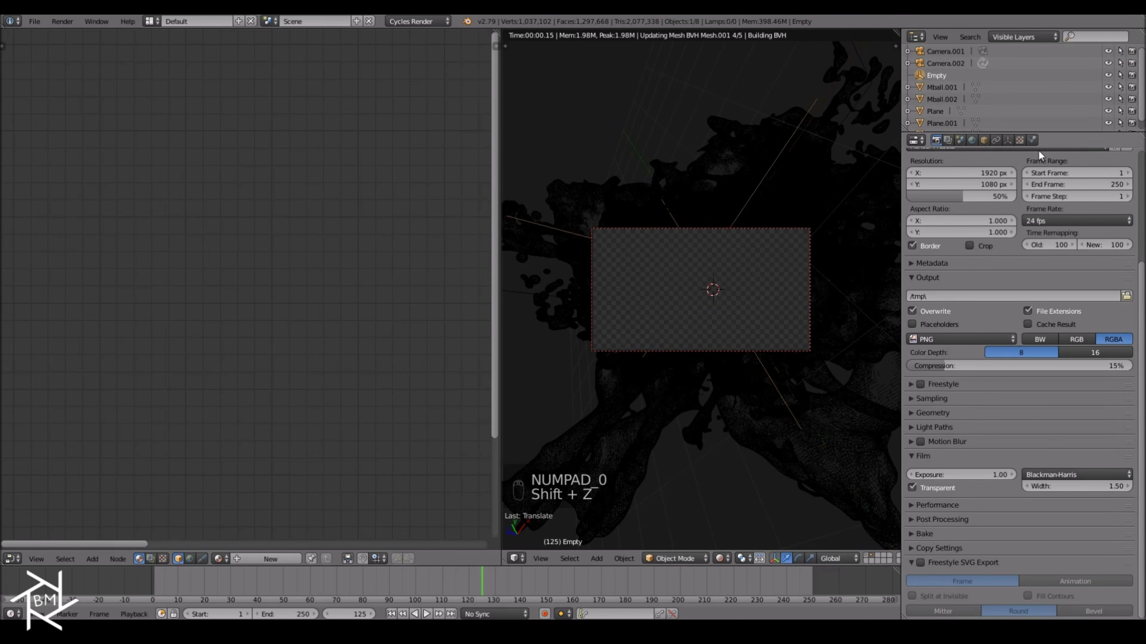
pyautogui.click(944, 63)
pyautogui.click(1008, 140)
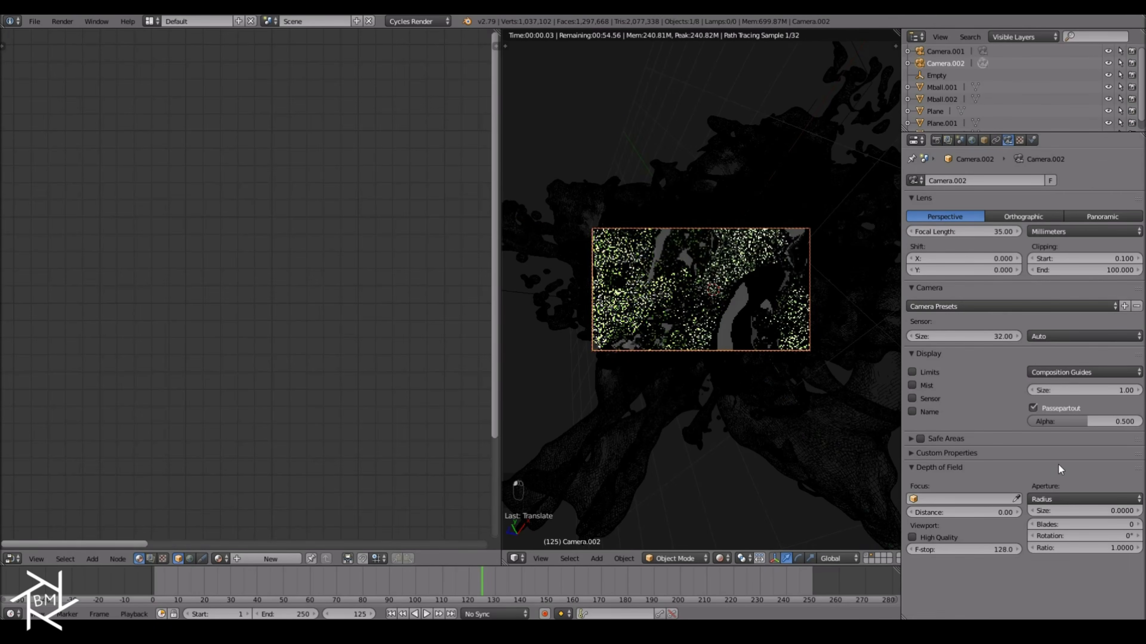
pyautogui.click(963, 498)
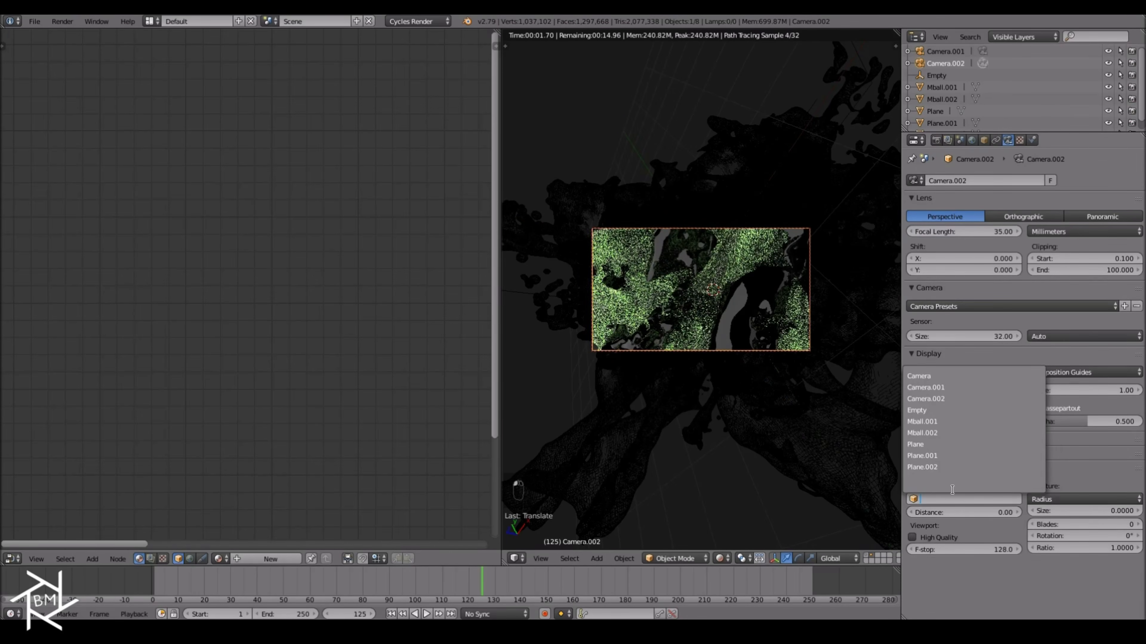
pyautogui.click(923, 410)
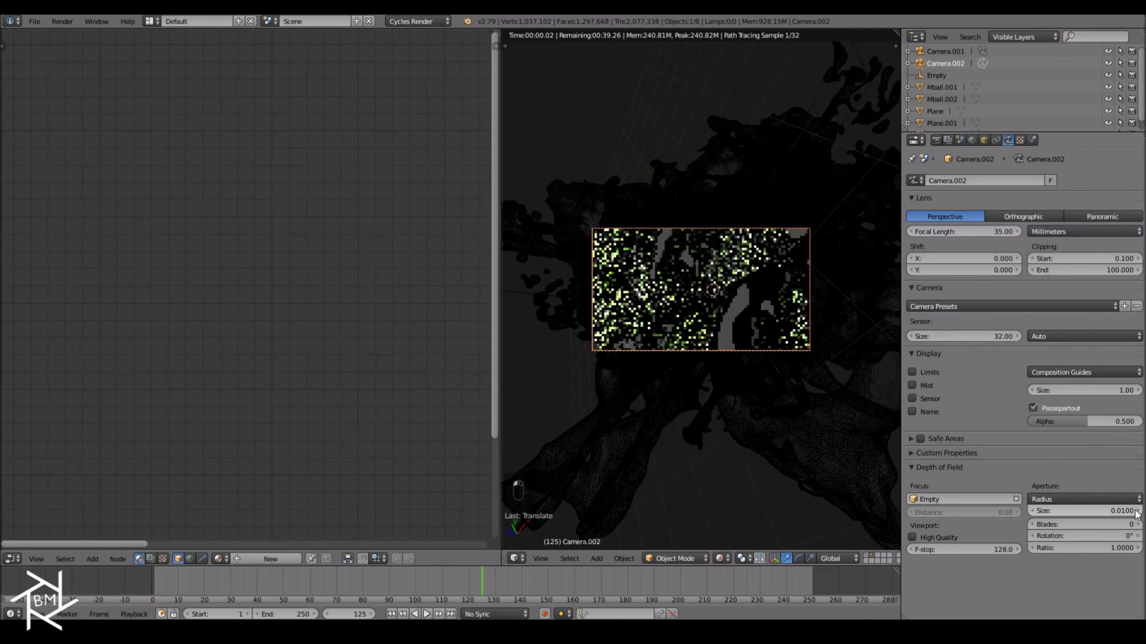
# Set Camera.002's aperture size to 0.1 and reassign Empty as the depth of field focus object.
pyautogui.click(1099, 511)
pyautogui.write('0.010.2')
pyautogui.press('Return')
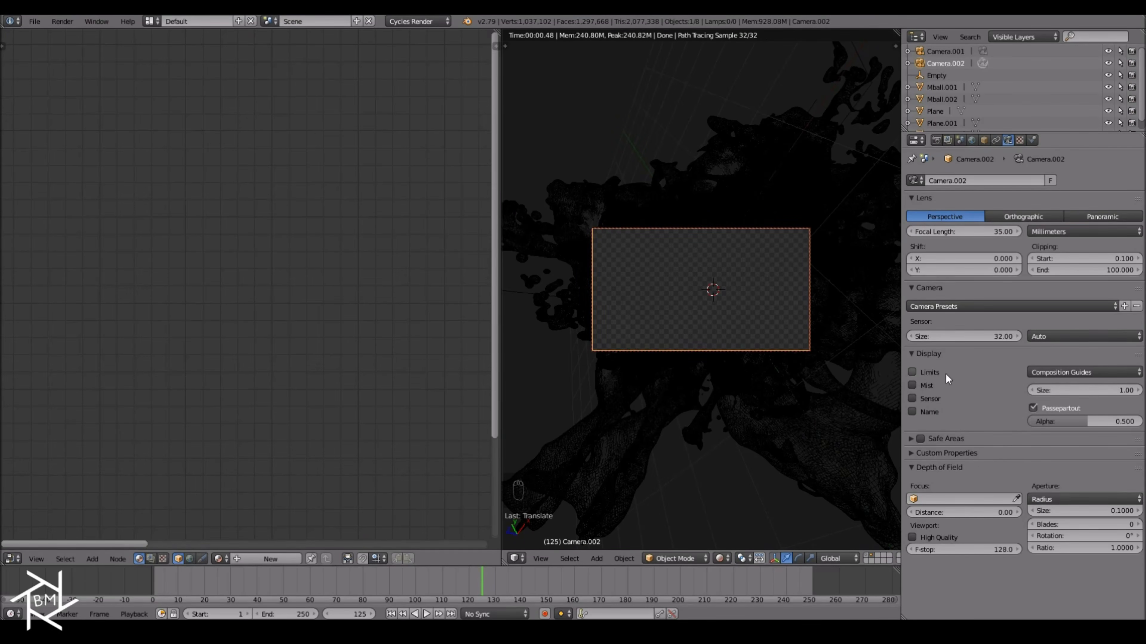
pyautogui.click(975, 499)
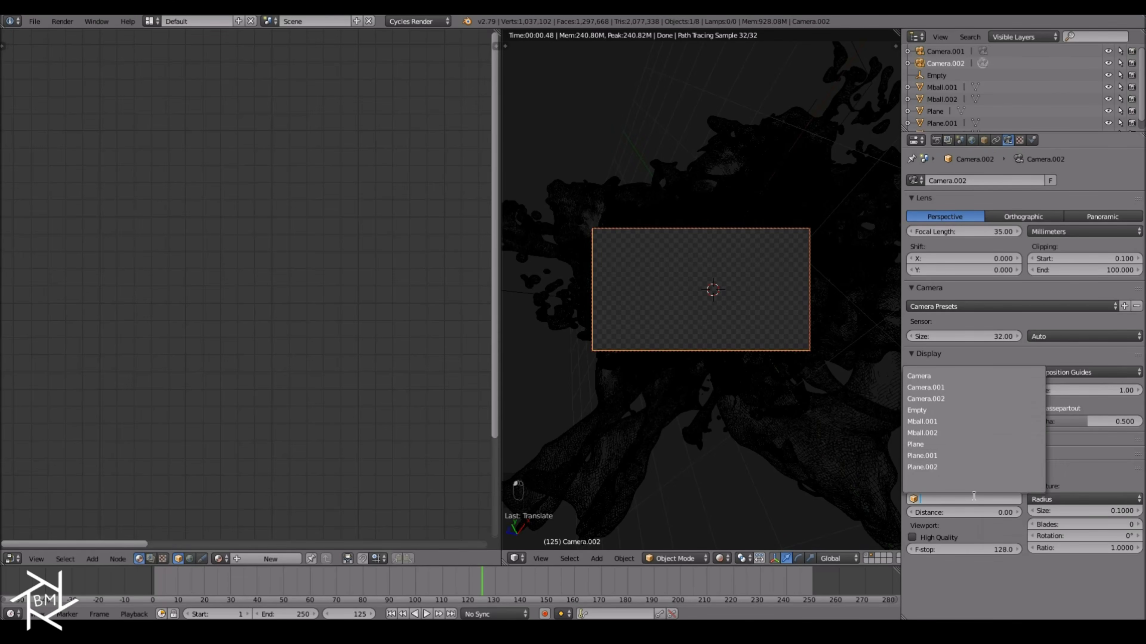
pyautogui.click(931, 409)
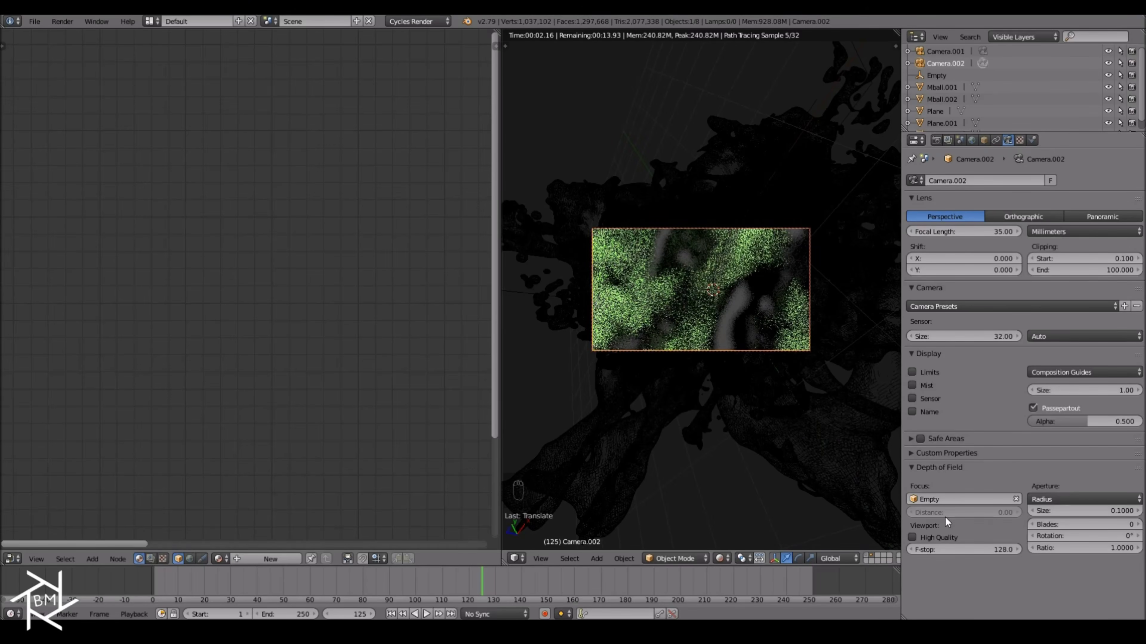
# Set the Cycles render samples to 200.
pyautogui.click(937, 140)
pyautogui.click(976, 398)
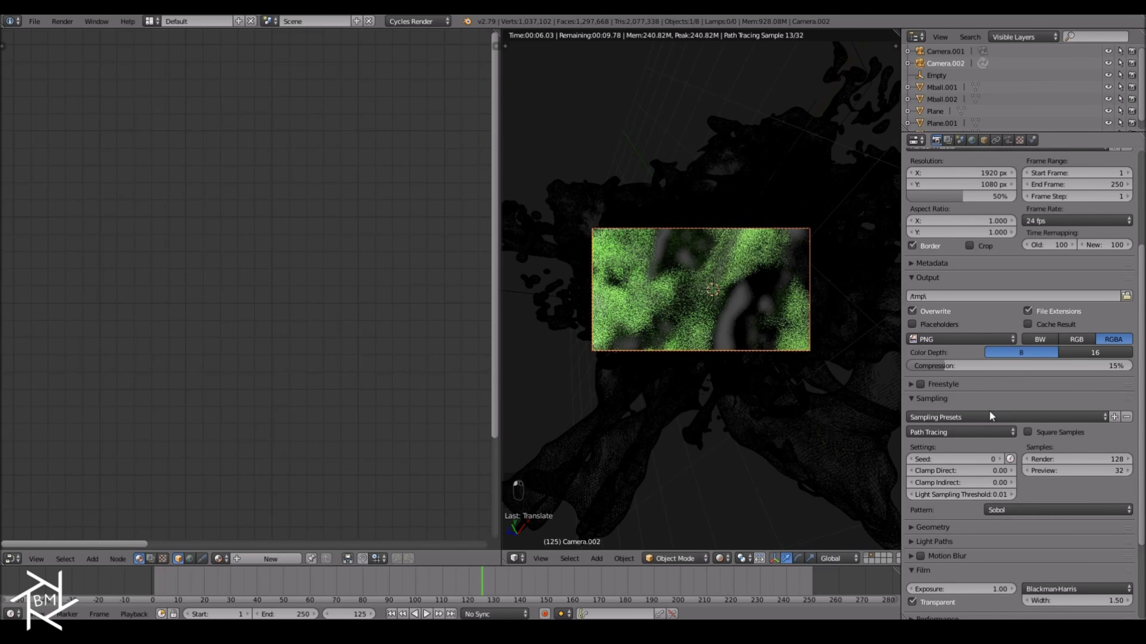
pyautogui.click(1071, 458)
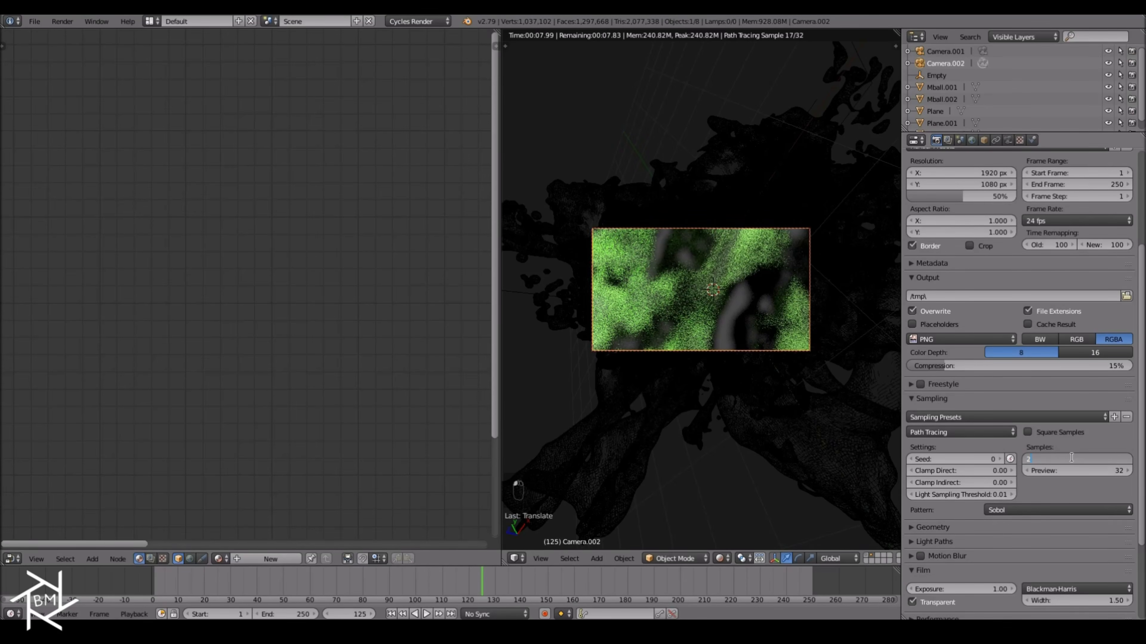
pyautogui.press('Return')
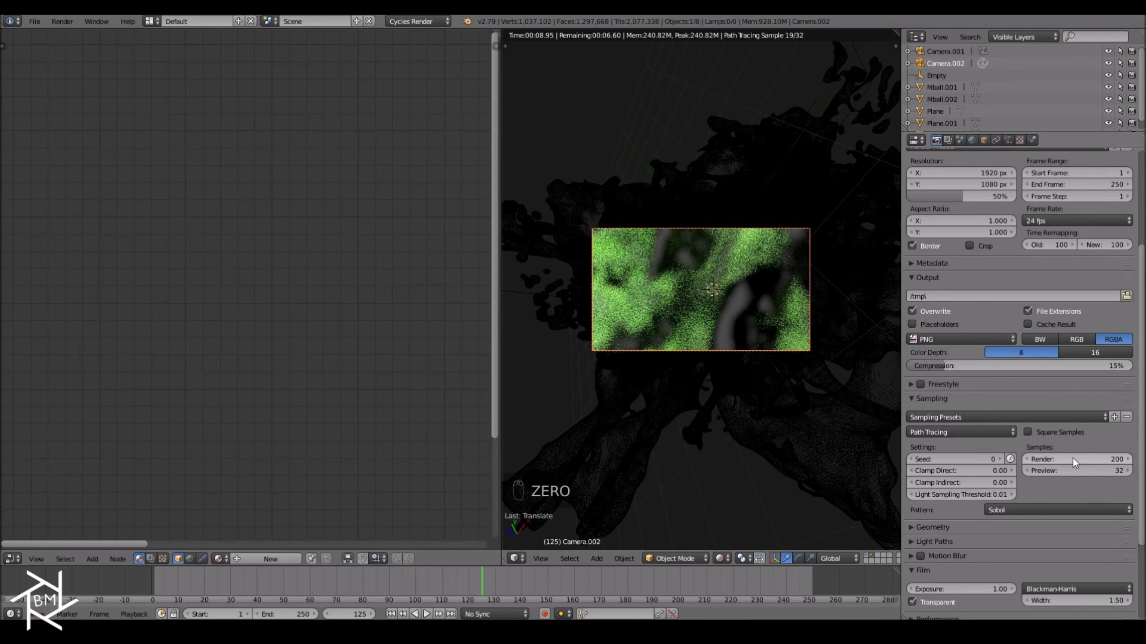
# Enable denoising for the render layer and render the image from Camera.002.
pyautogui.click(947, 140)
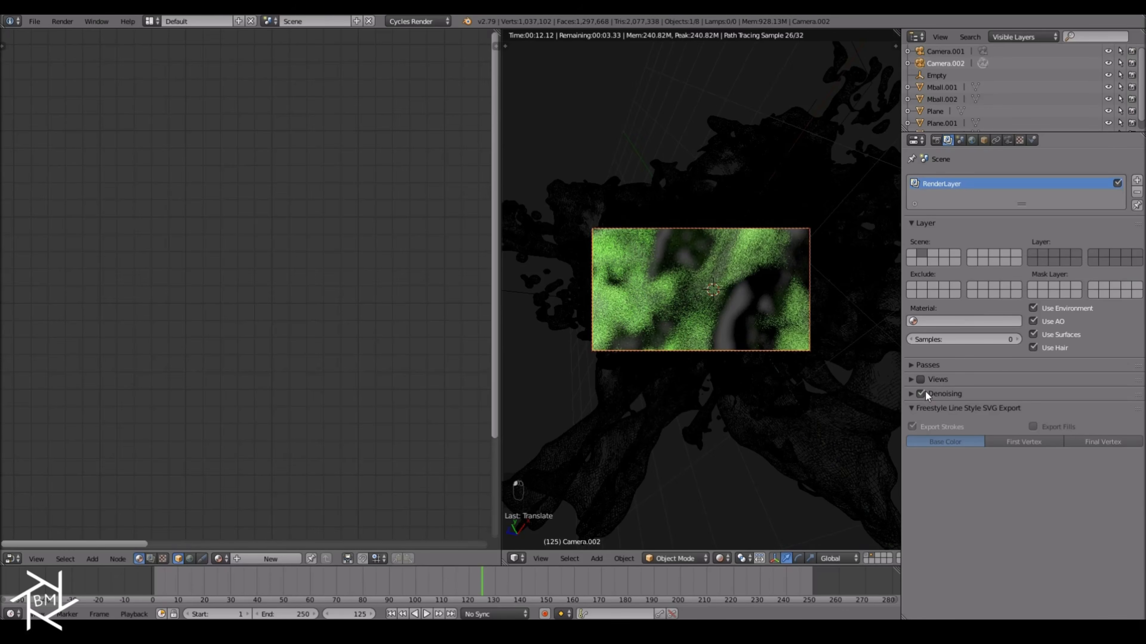
pyautogui.click(936, 140)
pyautogui.scroll(3, 985, 264)
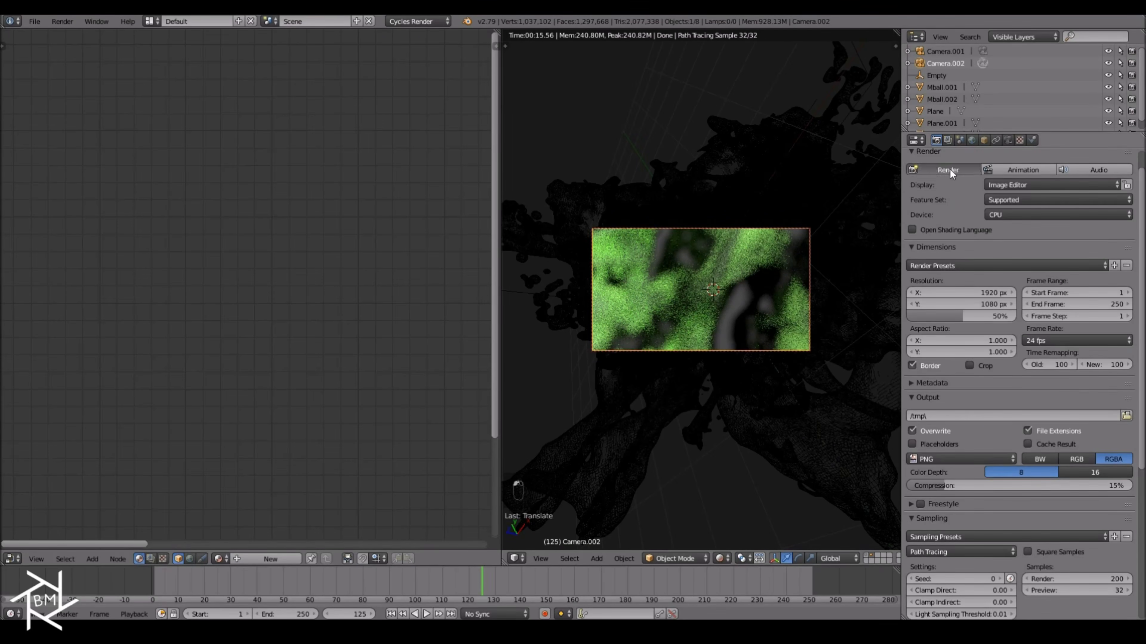
pyautogui.click(948, 169)
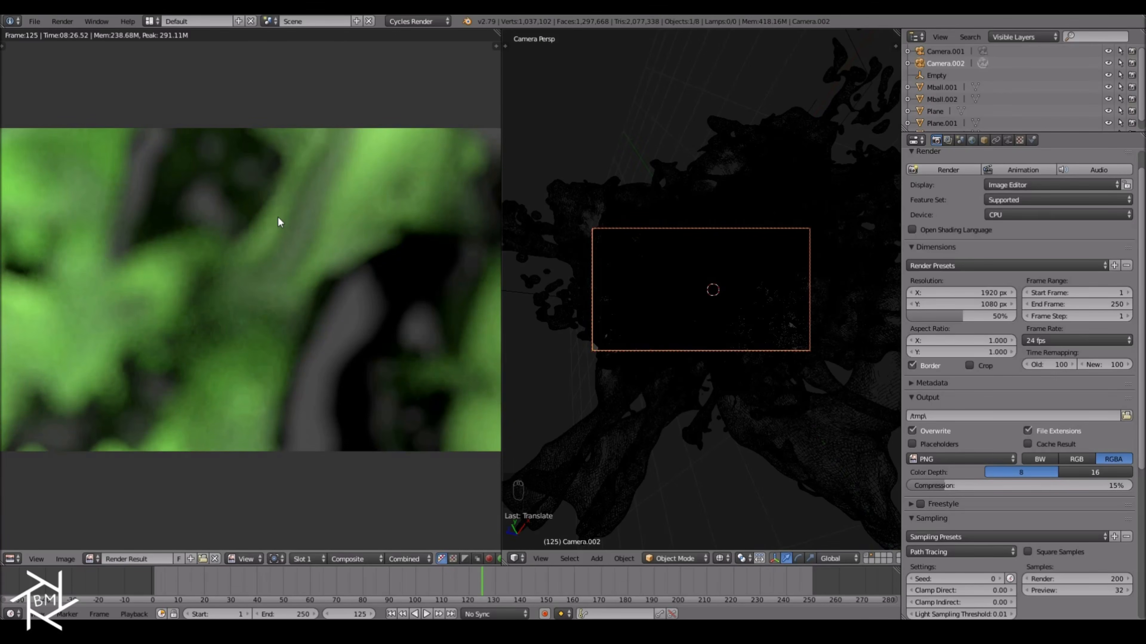
pyautogui.scroll(-3, 277, 220)
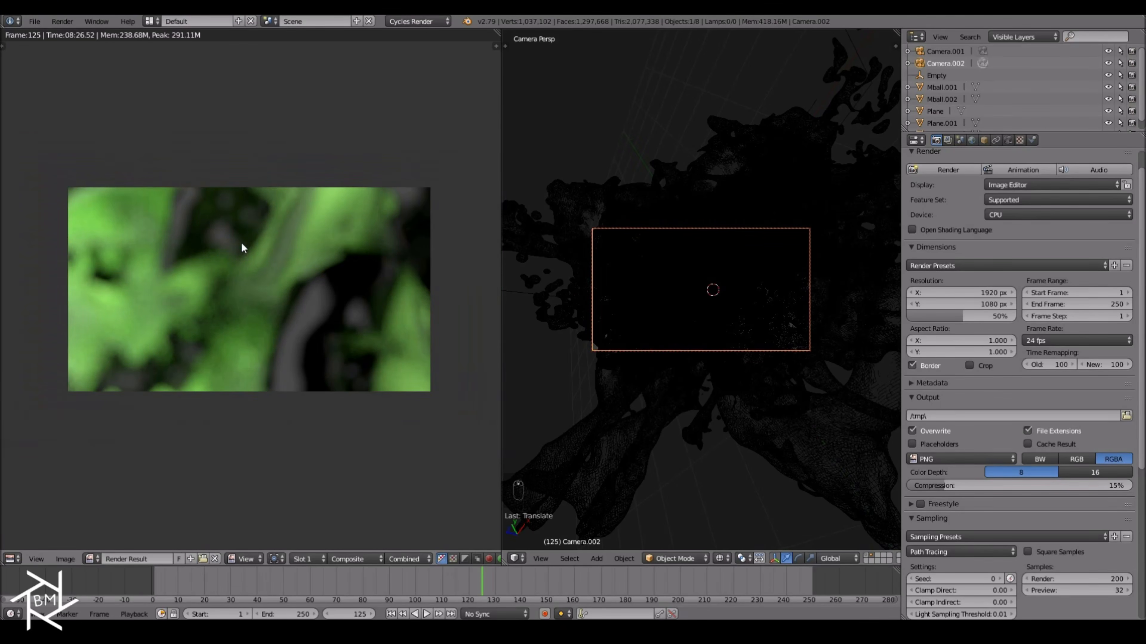
pyautogui.hotkey('ctrl', 'shift', 's')
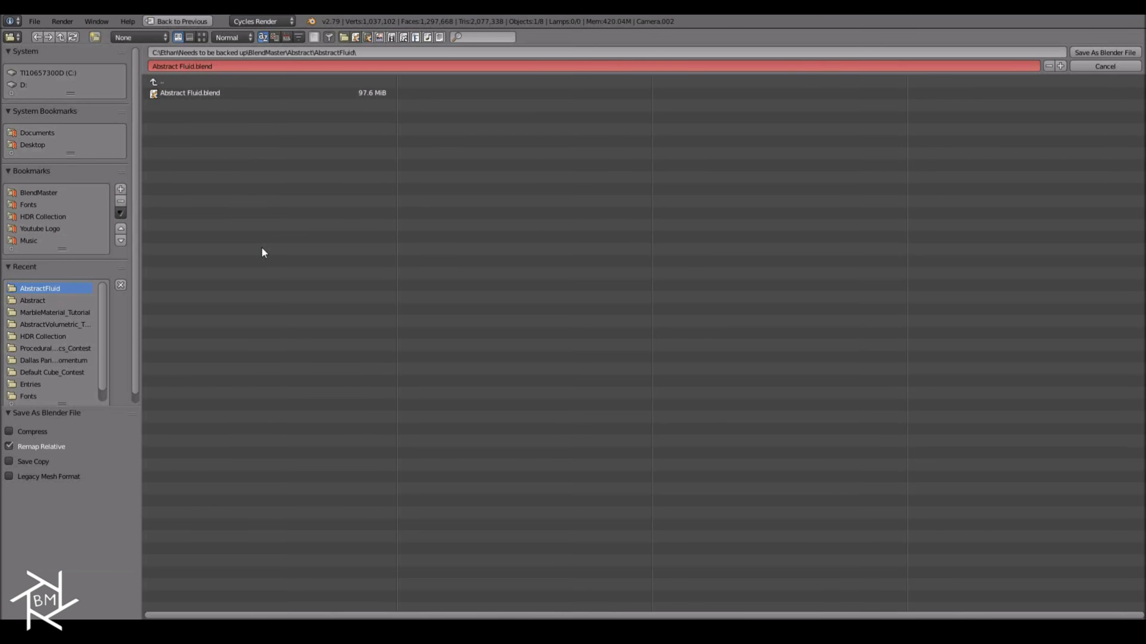
pyautogui.click(223, 67)
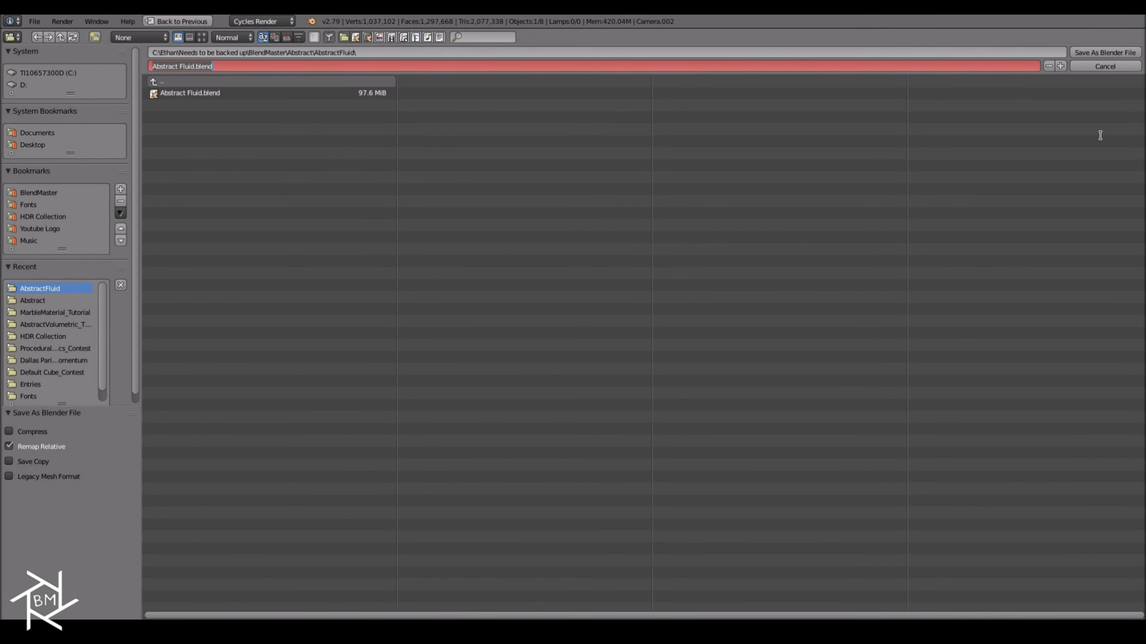
pyautogui.click(1099, 67)
pyautogui.click(1099, 67)
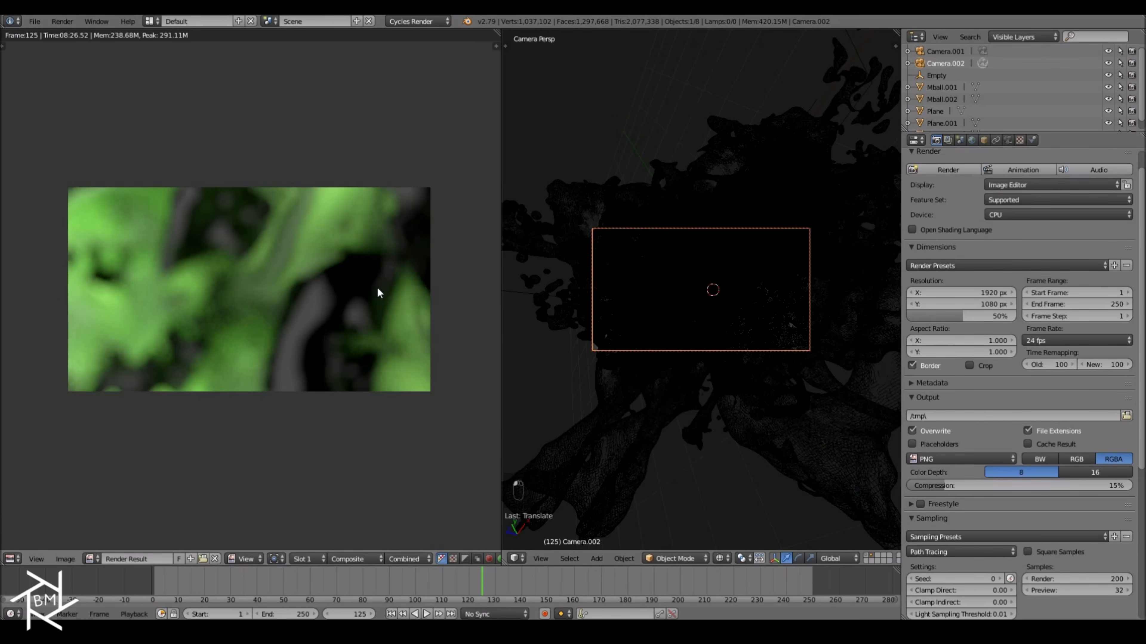
# Save the rendered close-up as a PNG image in the AbstractFluid folder.
pyautogui.press('F3')
pyautogui.click(232, 66)
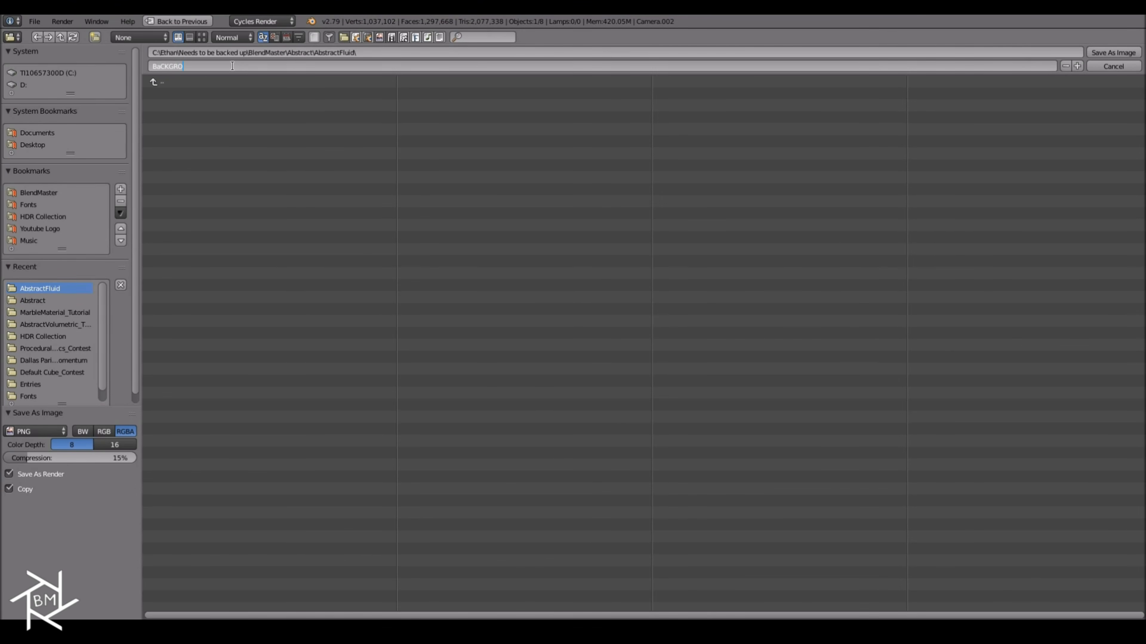
pyautogui.press('Return')
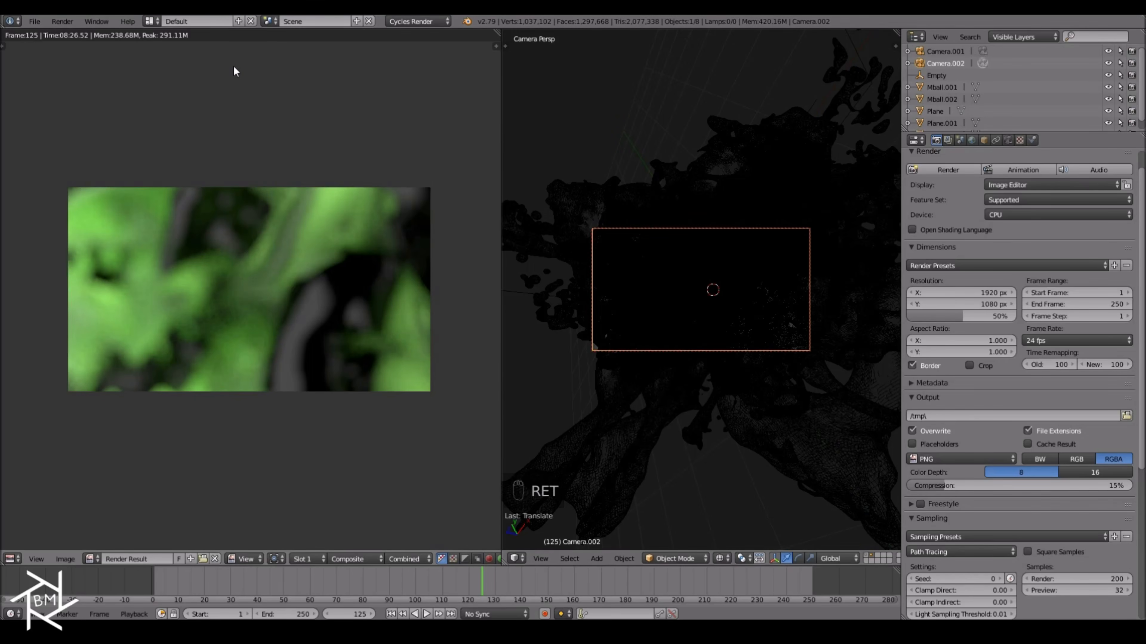
# Make Camera.001 the active scene camera.
pyautogui.click(950, 51)
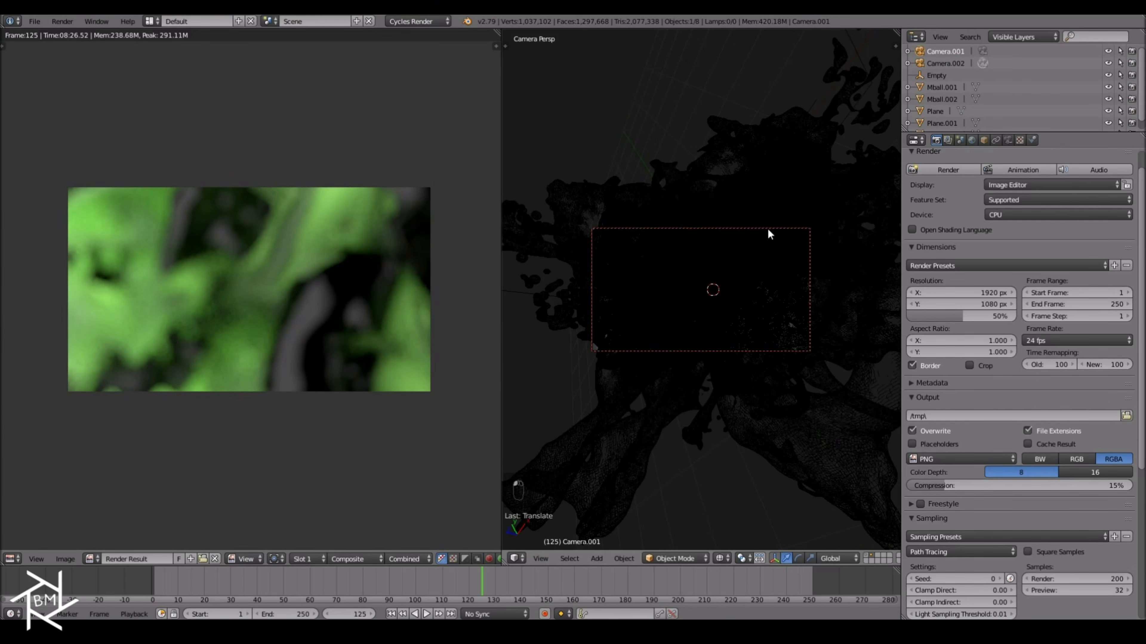
pyautogui.press('ctrl+KP_0')
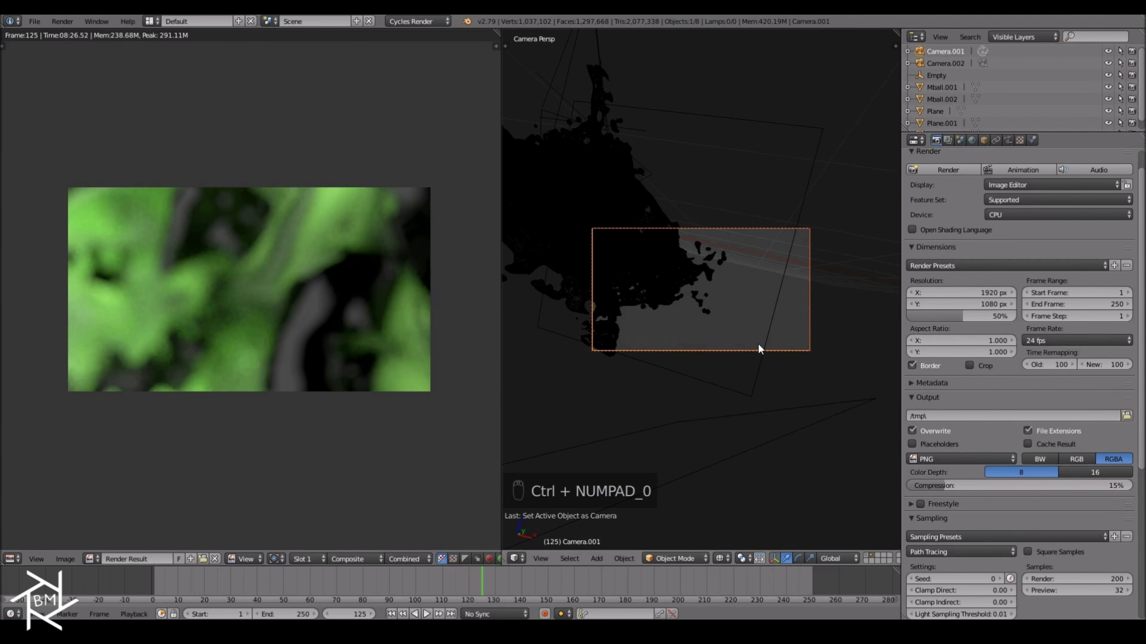
pyautogui.scroll(2, 700, 276)
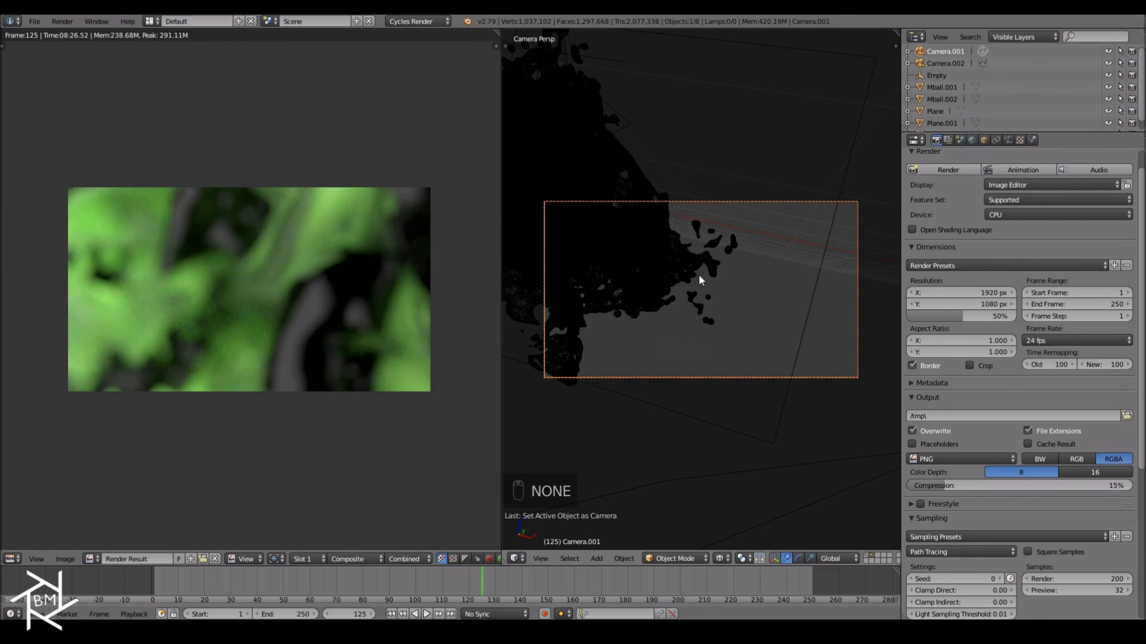
# Snap the 3D cursor to Camera.001 and add an empty there.
pyautogui.hotkey('shift', 's')
pyautogui.click(690, 274)
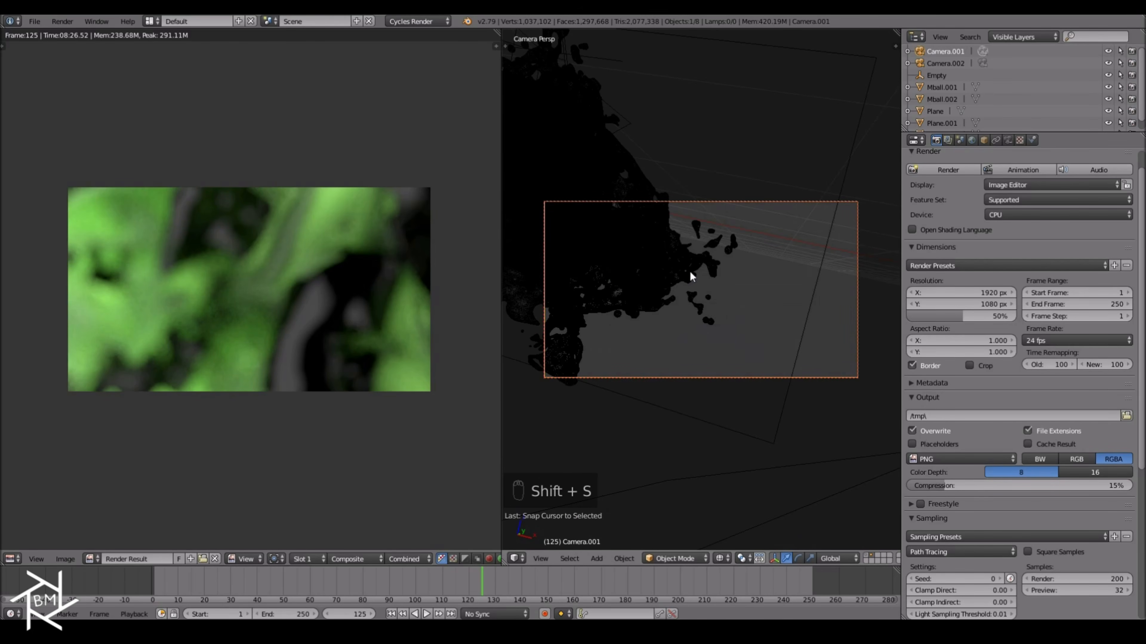
pyautogui.scroll(-6, 721, 293)
pyautogui.scroll(3, 722, 297)
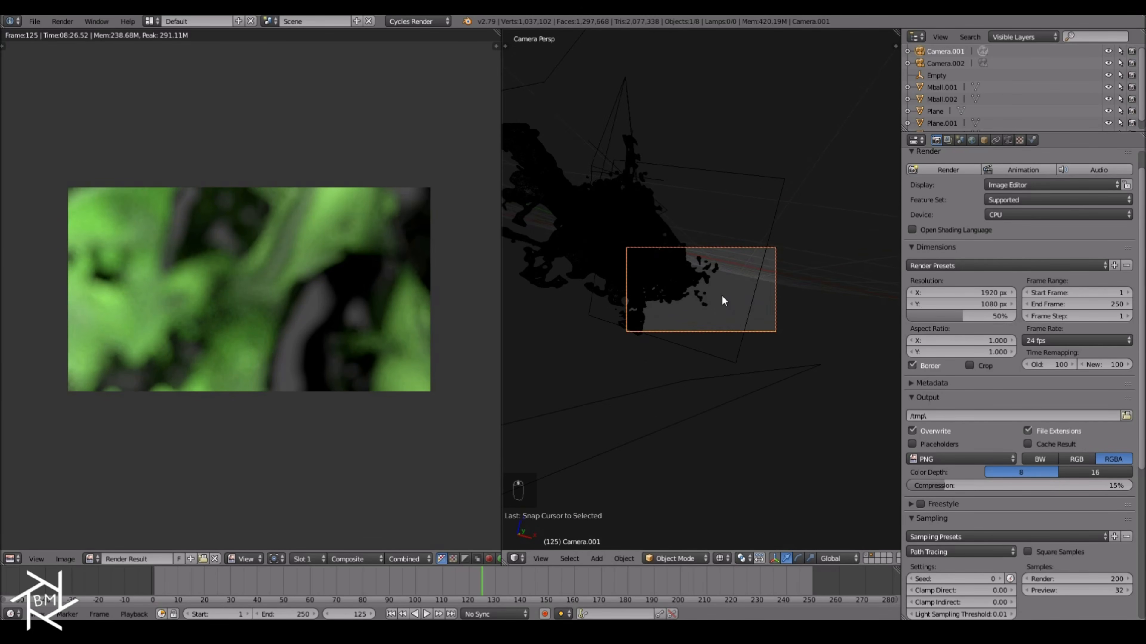
pyautogui.hotkey('shift', 's')
pyautogui.hotkey('shift', 'a')
pyautogui.moveTo(742, 293)
pyautogui.click(791, 292)
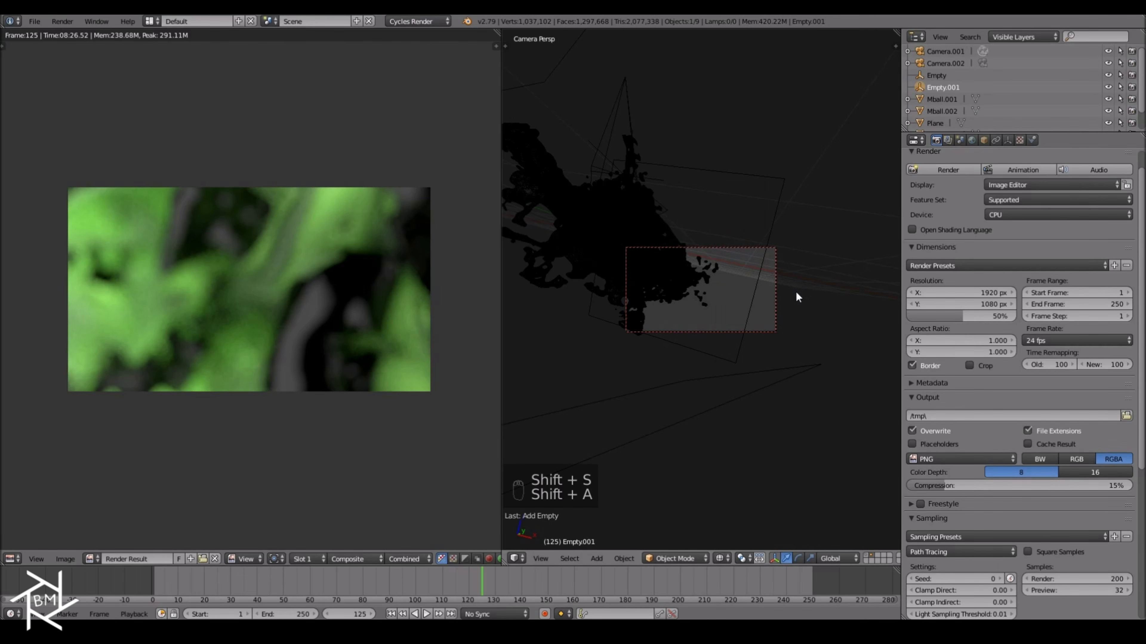
# Move the new empty from the camera to the outer edge of the splash, positioning it in top view and solid-shaded camera view.
pyautogui.press('KP_7')
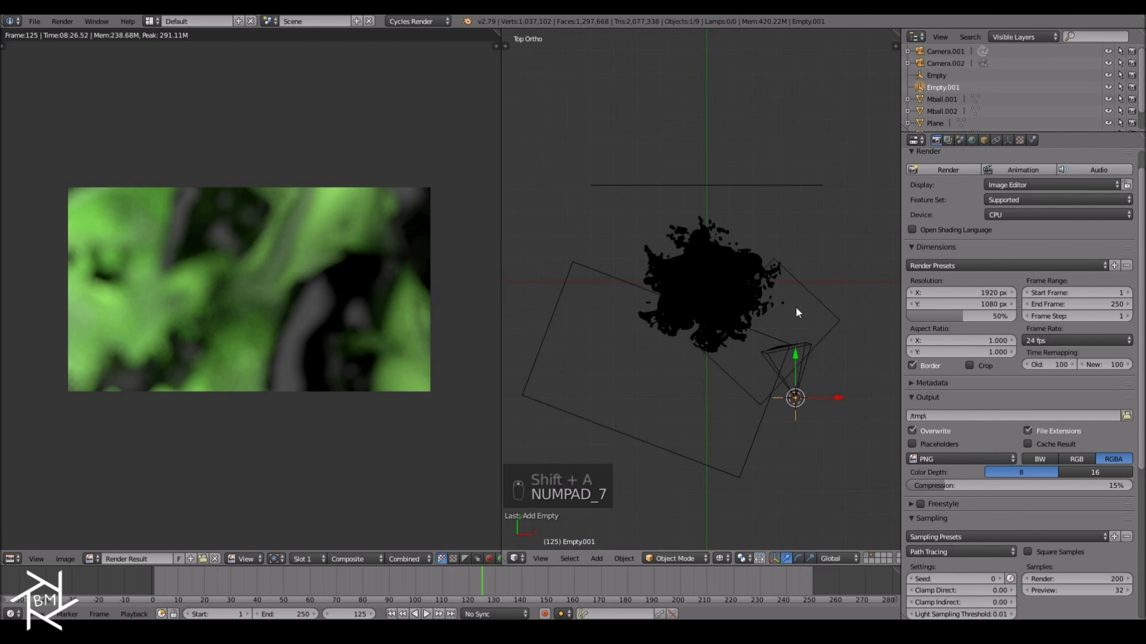
pyautogui.press('g')
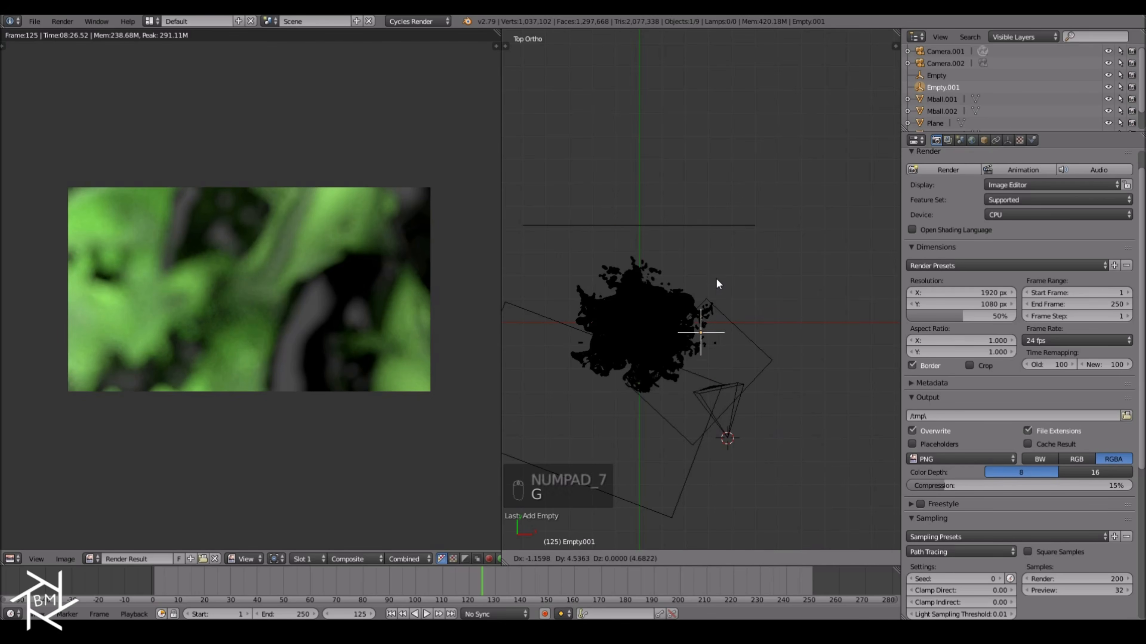
pyautogui.click(716, 269)
pyautogui.press('KP_0')
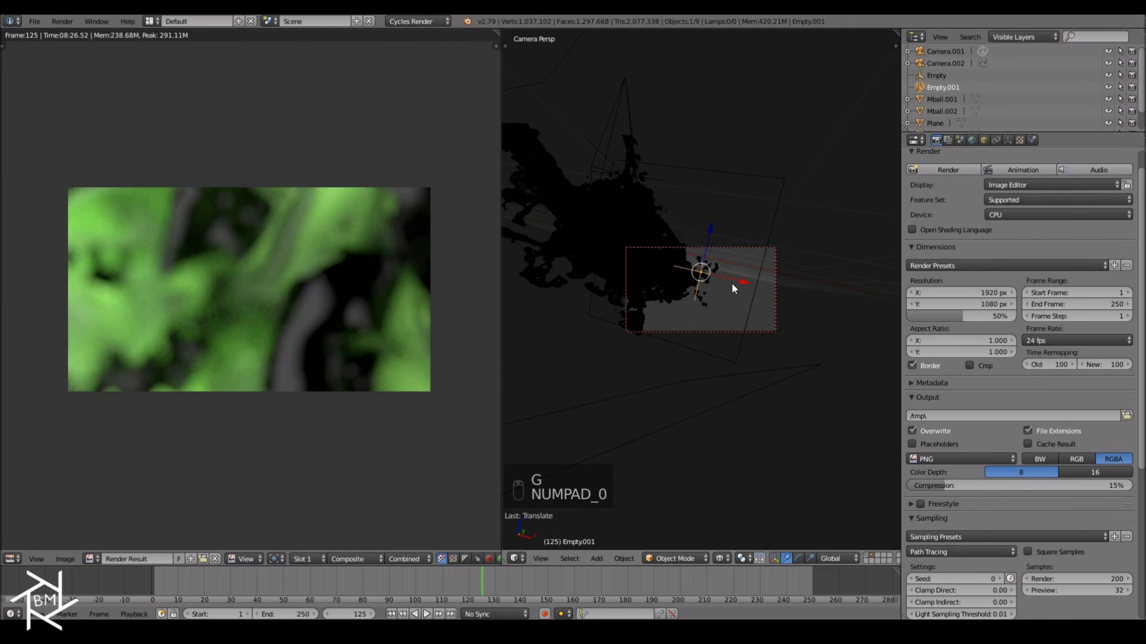
pyautogui.press('z')
pyautogui.scroll(6, 711, 275)
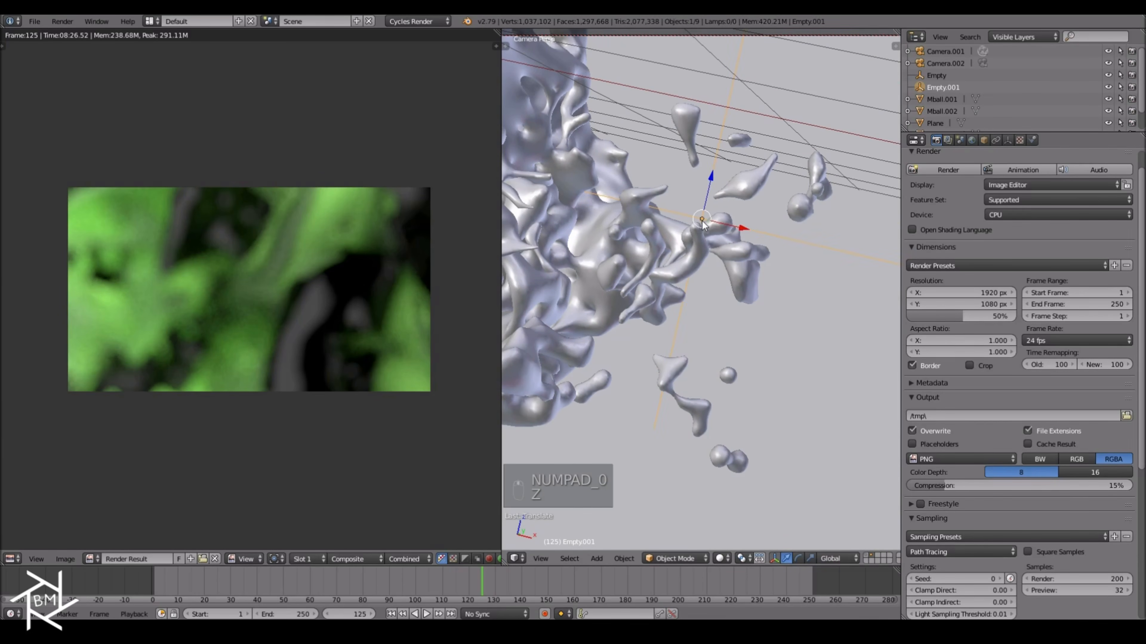
pyautogui.press('g')
pyautogui.click(696, 234)
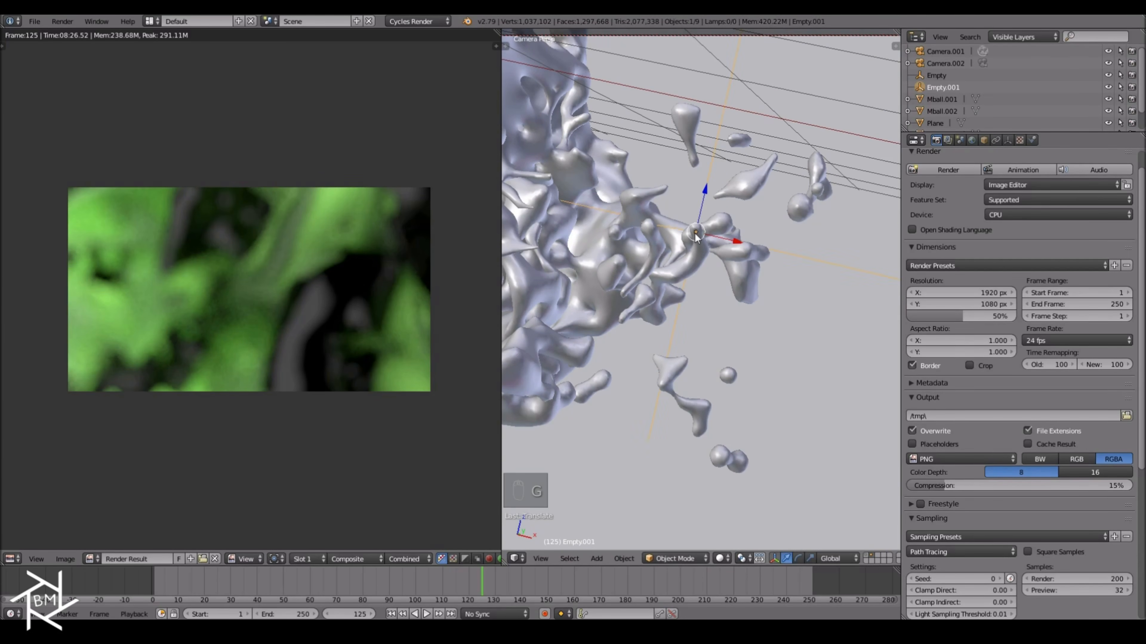
# Refine the empty's position against the fluid tips at the splash's edge, working from the right view and an angled view.
pyautogui.press('KP_3')
pyautogui.scroll(8, 694, 234)
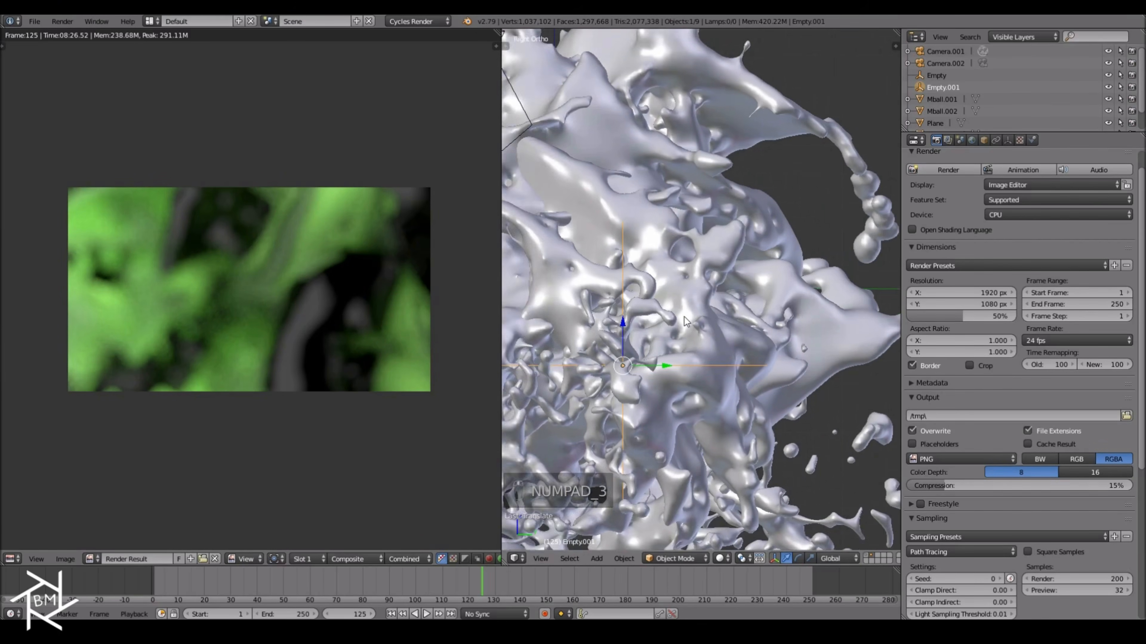
pyautogui.scroll(2, 682, 324)
pyautogui.press('g')
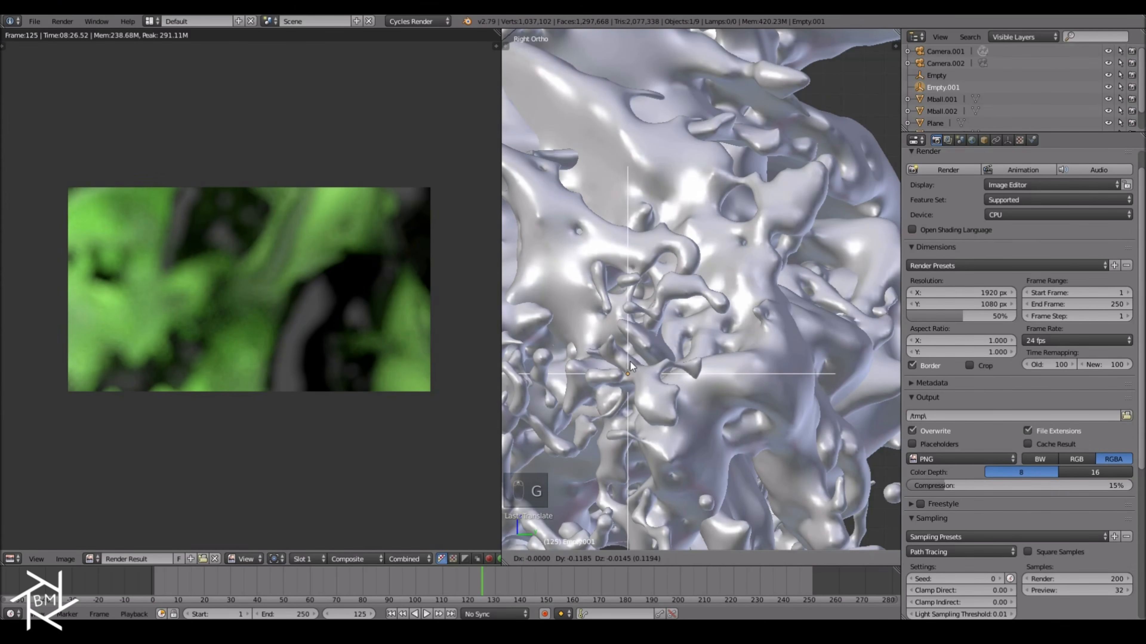
pyautogui.click(608, 362)
pyautogui.moveTo(613, 364); pyautogui.dragTo(639, 516, button='middle')
pyautogui.press('g')
pyautogui.click(533, 380)
pyautogui.press('g')
pyautogui.click(642, 455)
pyautogui.press('g')
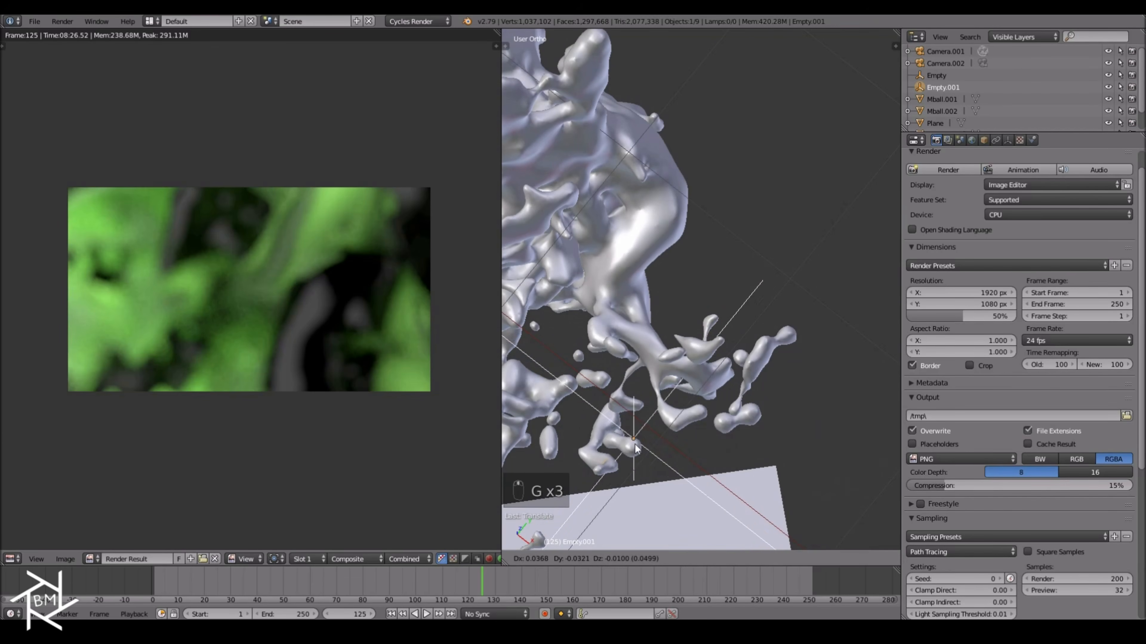
pyautogui.click(631, 453)
# Nudge the empty onto the protruding fluid tip at the splash's outer edge and check its placement through the camera.
pyautogui.moveTo(631, 454); pyautogui.dragTo(555, 404, button='middle')
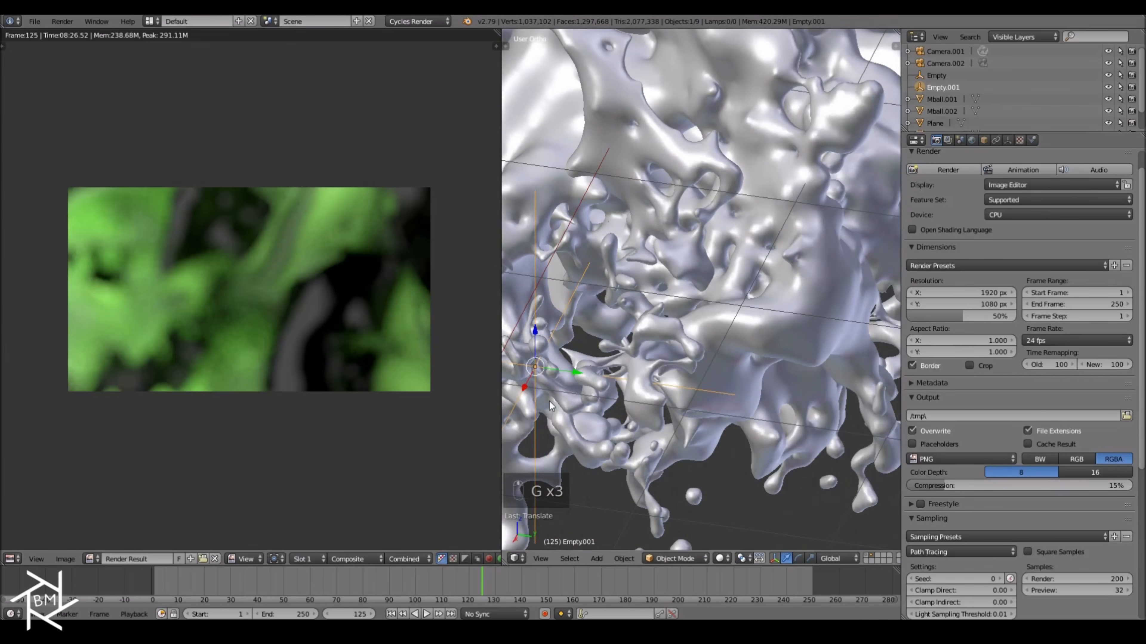
pyautogui.press('g')
pyautogui.click(545, 381)
pyautogui.moveTo(588, 386); pyautogui.dragTo(672, 337, button='middle')
pyautogui.press('KP_0')
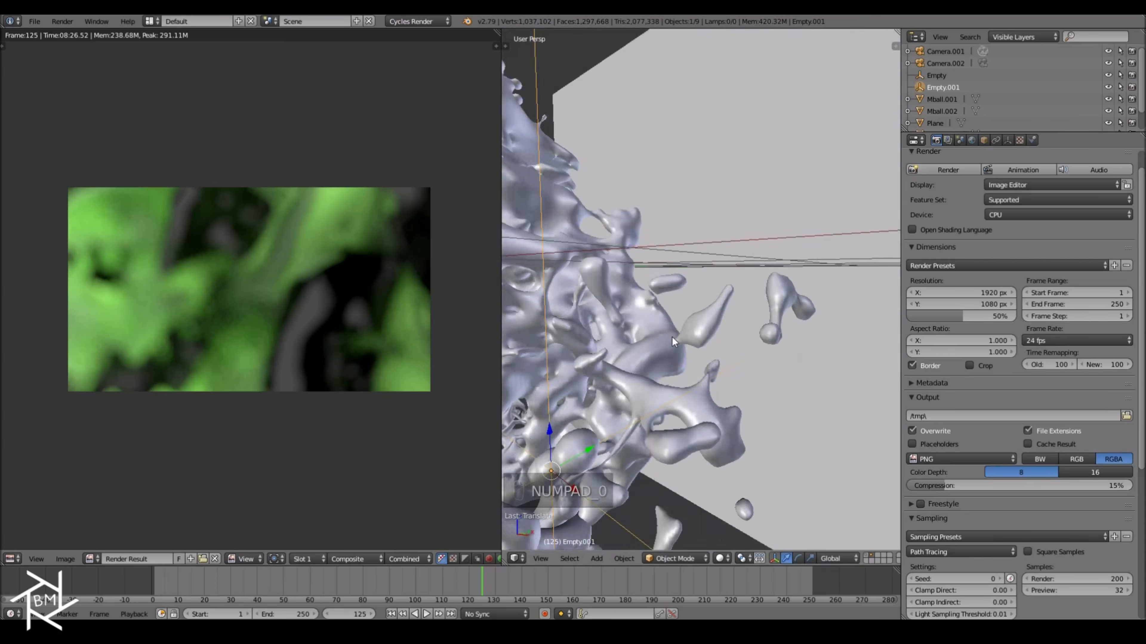
pyautogui.press('g')
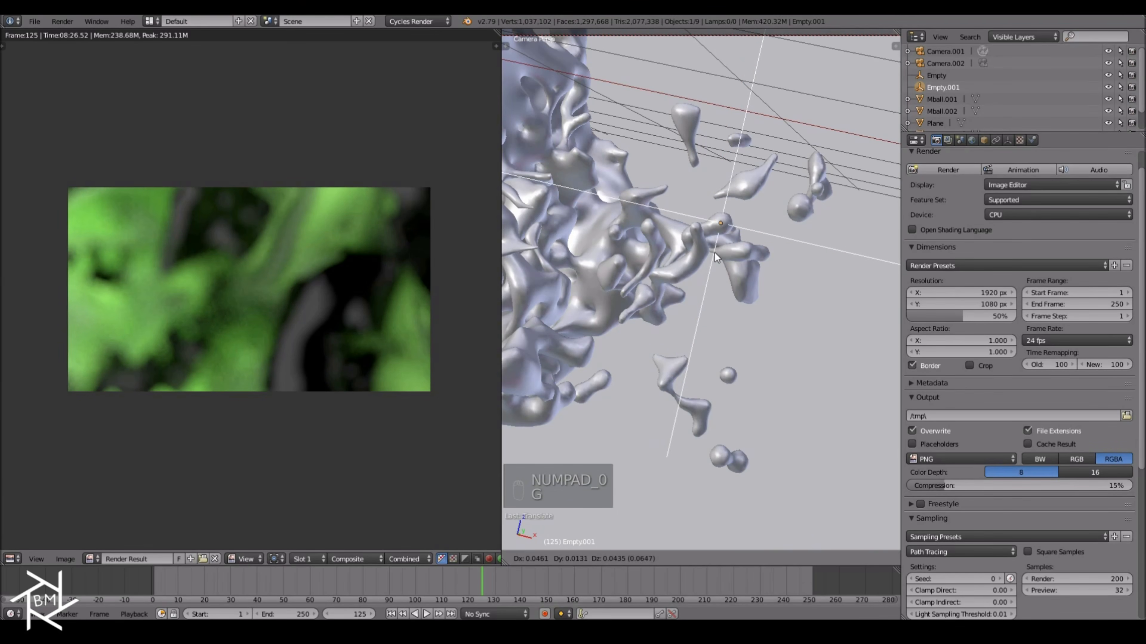
pyautogui.click(715, 253)
pyautogui.moveTo(782, 250); pyautogui.dragTo(734, 271, button='middle')
pyautogui.scroll(10, 701, 296)
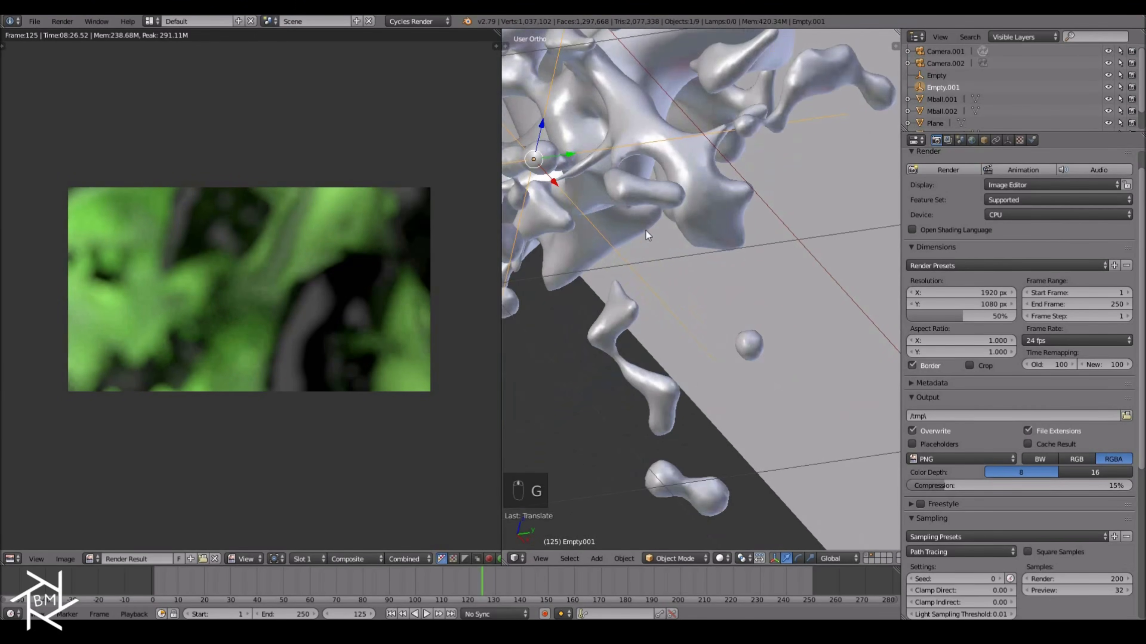
pyautogui.scroll(-3, 618, 300)
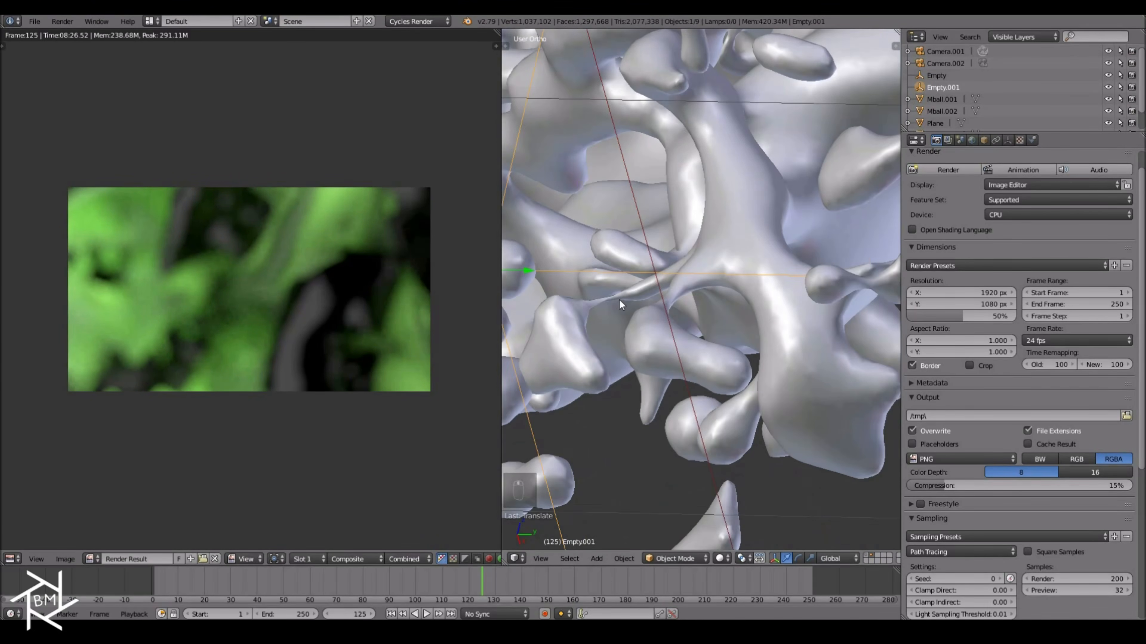
pyautogui.press('KP_0')
# Set Camera.001's depth of field focus object to Empty.001.
pyautogui.scroll(-2, 953, 60)
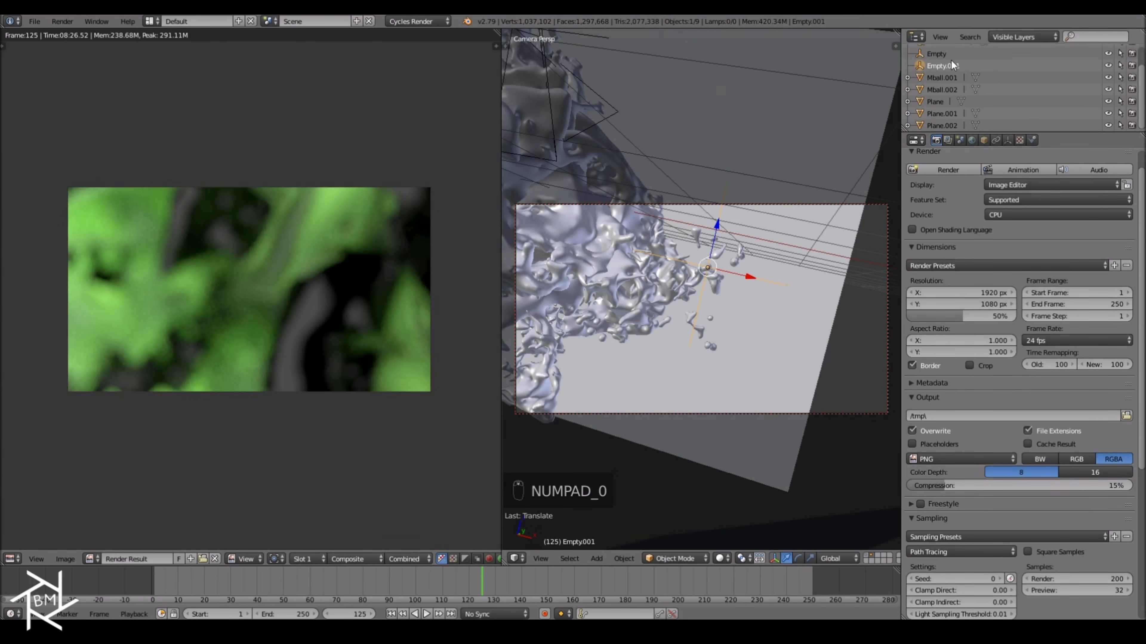
pyautogui.scroll(2, 952, 65)
pyautogui.click(945, 51)
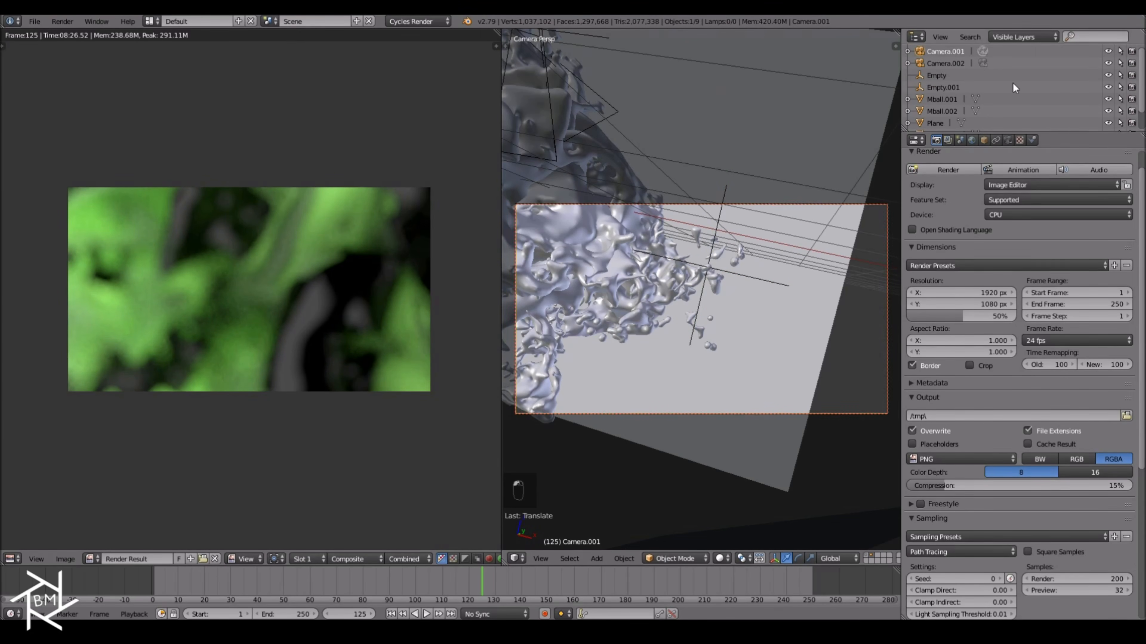
pyautogui.click(1008, 140)
pyautogui.click(975, 498)
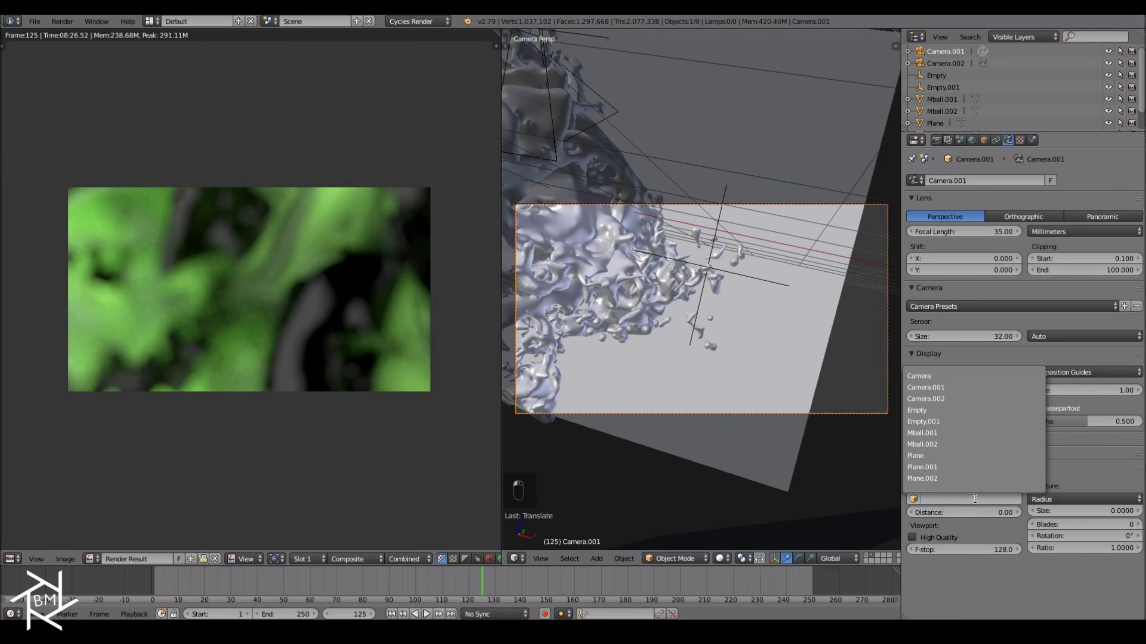
pyautogui.click(938, 421)
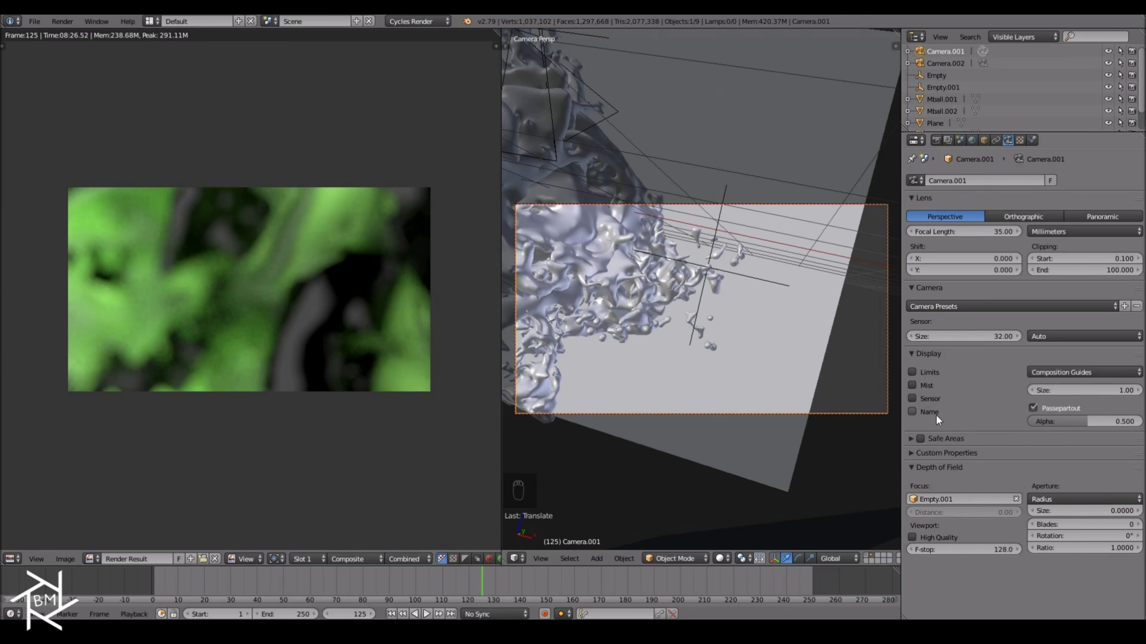
# Preview the camera view in rendered shading, trying an aperture size of 0.15 for Camera.001 and settling on 0.1.
pyautogui.hotkey('shift', 'z')
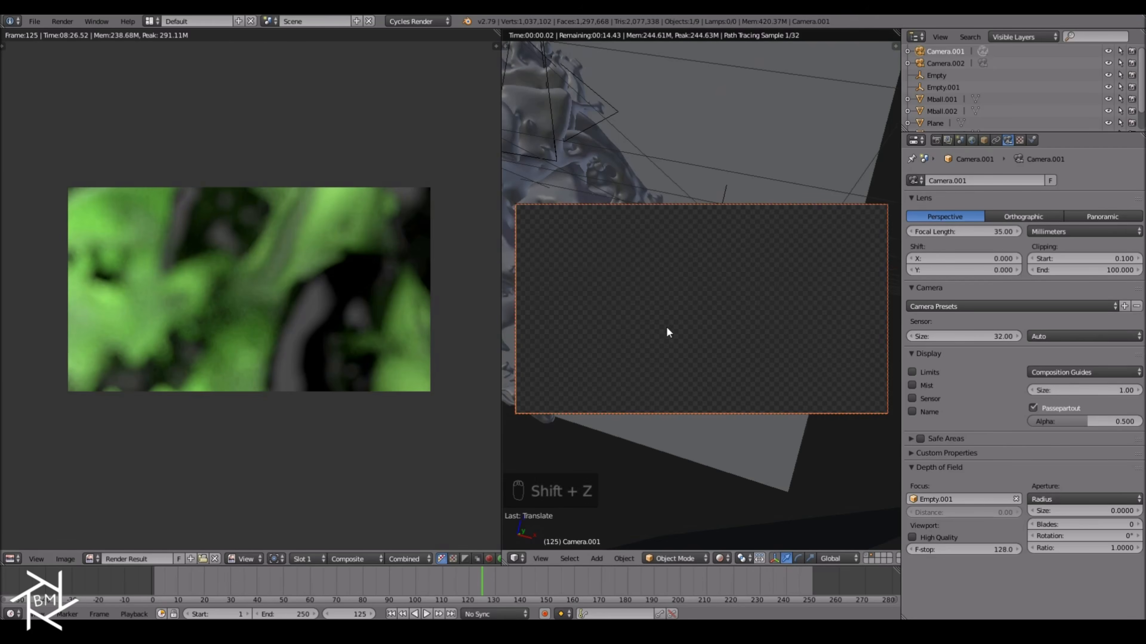
pyautogui.click(1102, 515)
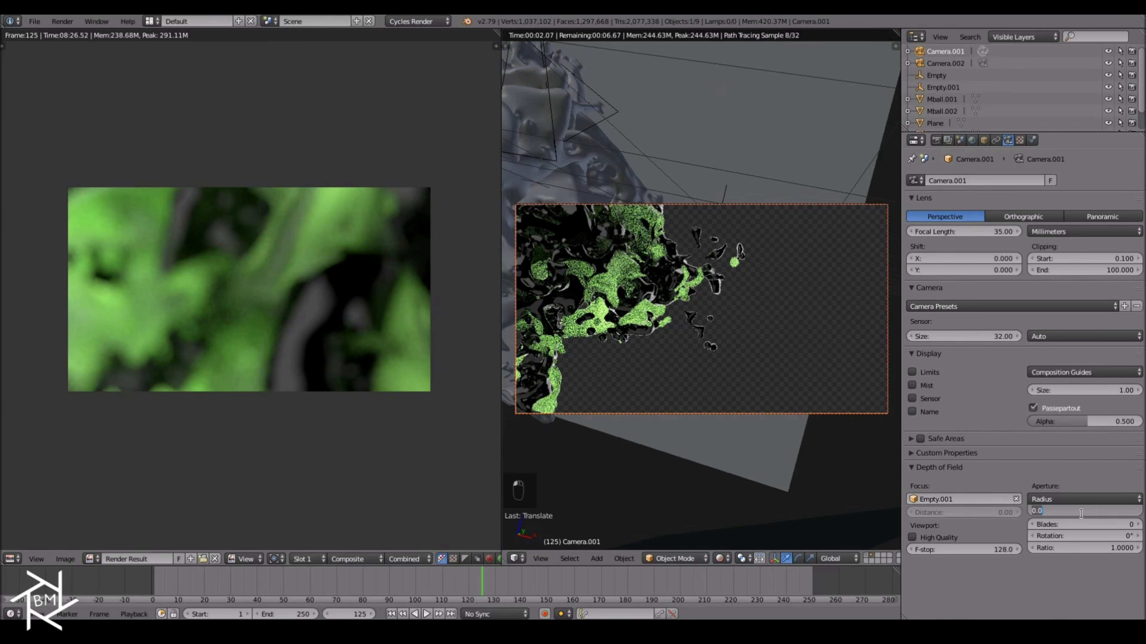
pyautogui.press('Return')
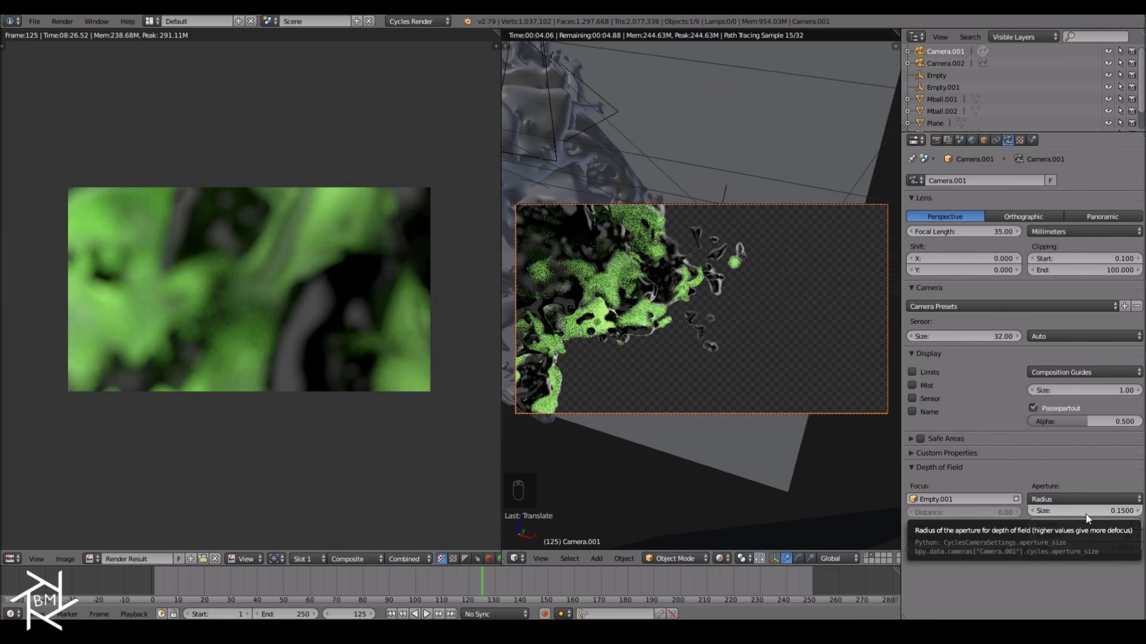
pyautogui.click(1087, 513)
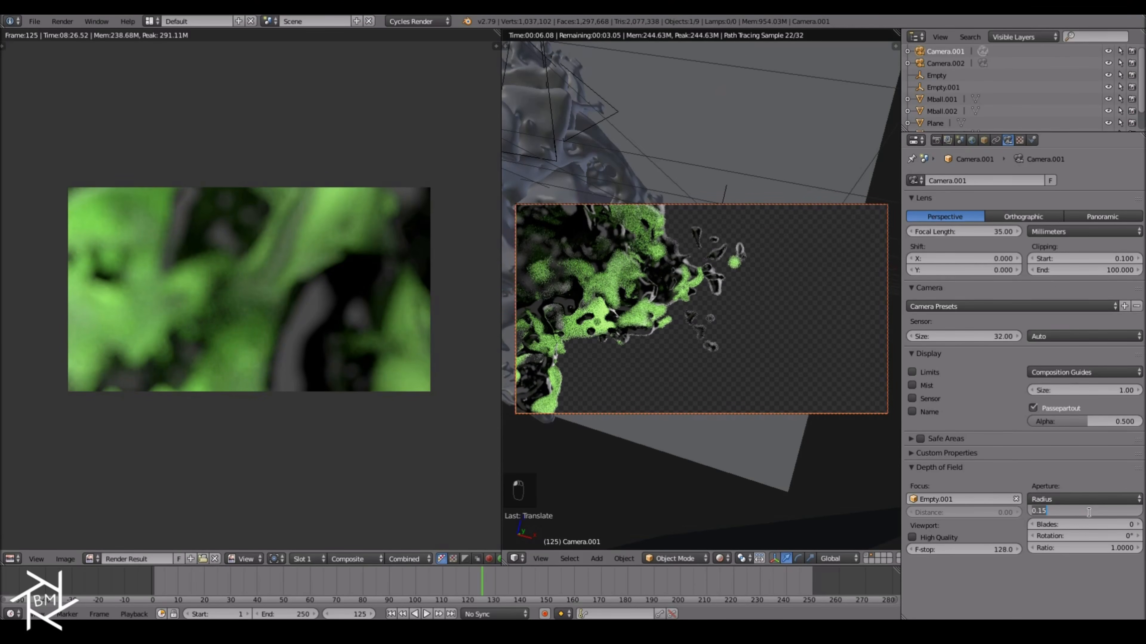
pyautogui.write('.1')
pyautogui.press('Return')
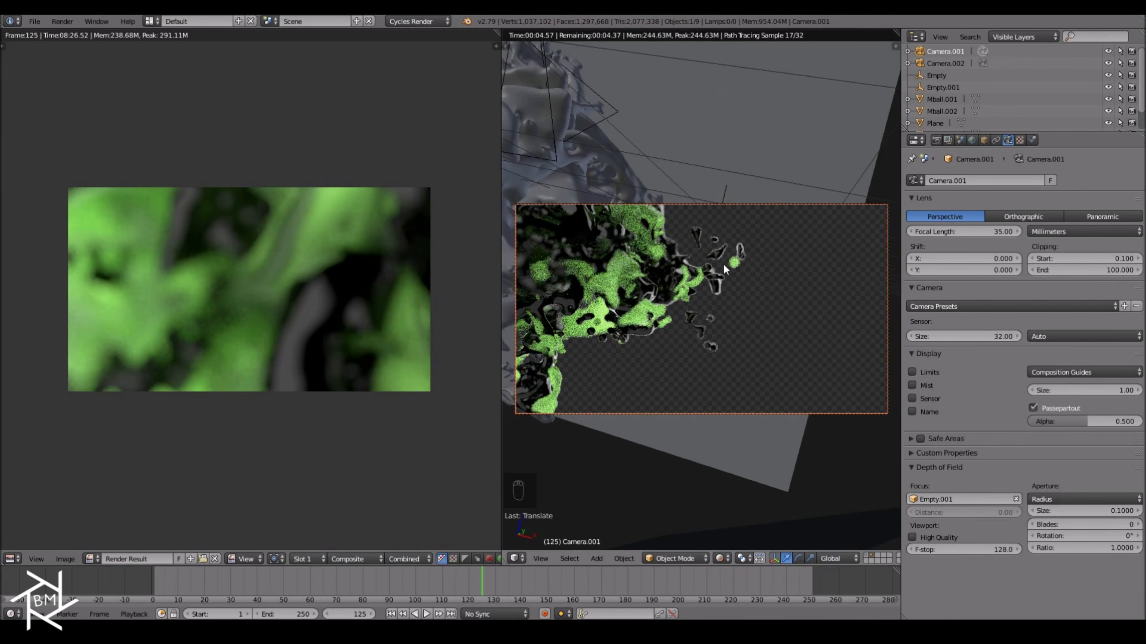
pyautogui.press('z')
pyautogui.press('z')
pyautogui.hotkey('shift', 'z')
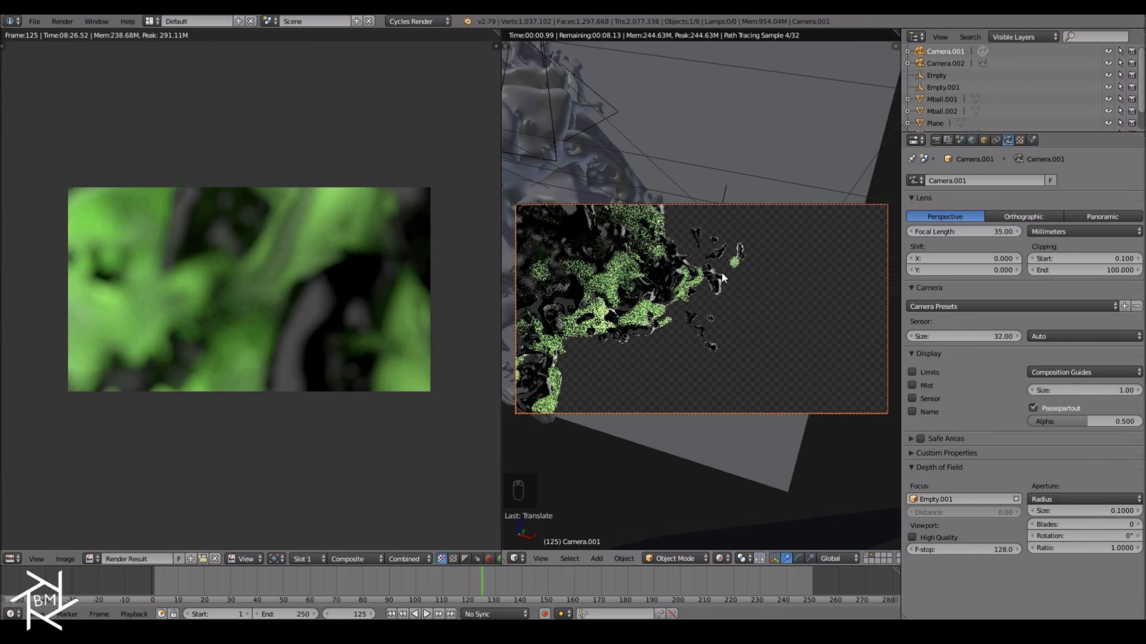
# Set Camera.001's aperture size to 0.05 and render the image, taking the viewport out of rendered shading.
pyautogui.click(1114, 510)
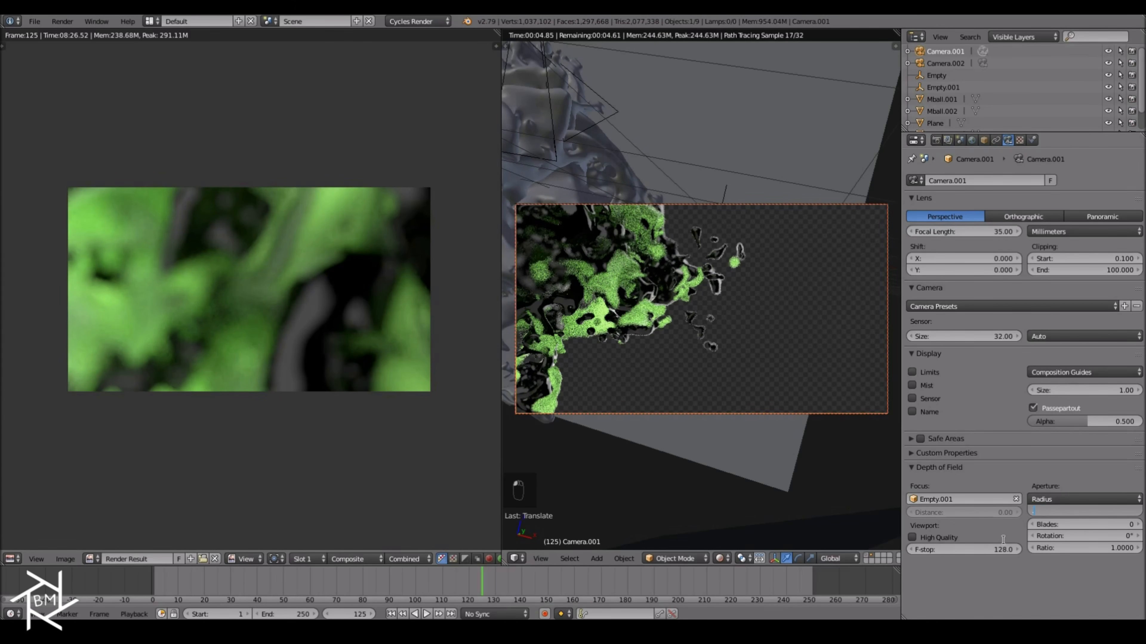
pyautogui.press('Return')
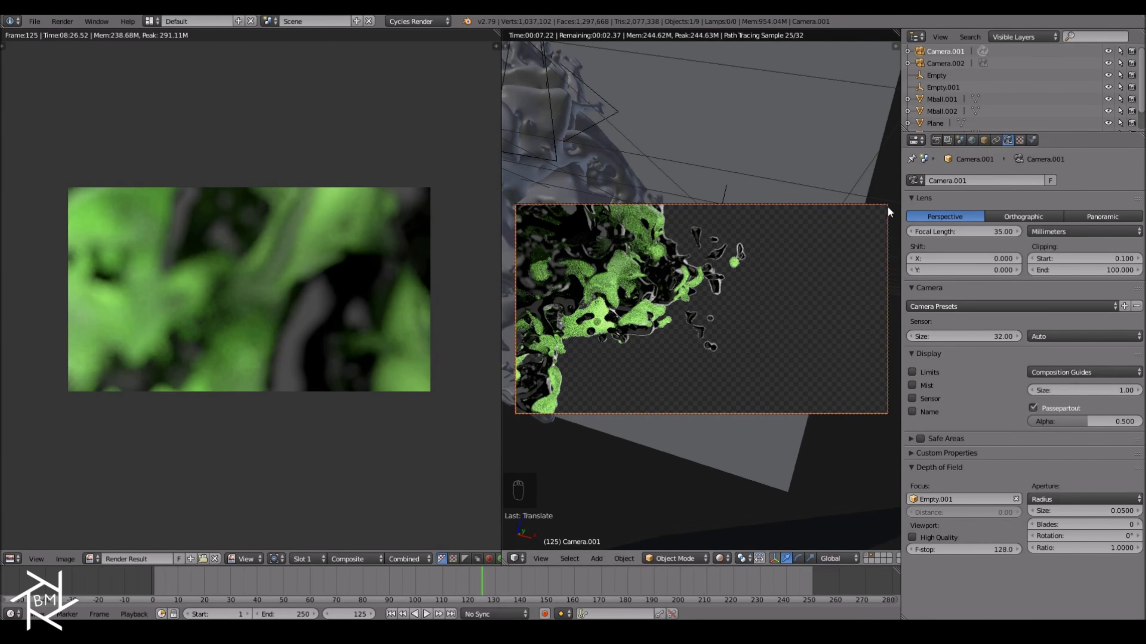
pyautogui.click(937, 139)
pyautogui.click(946, 170)
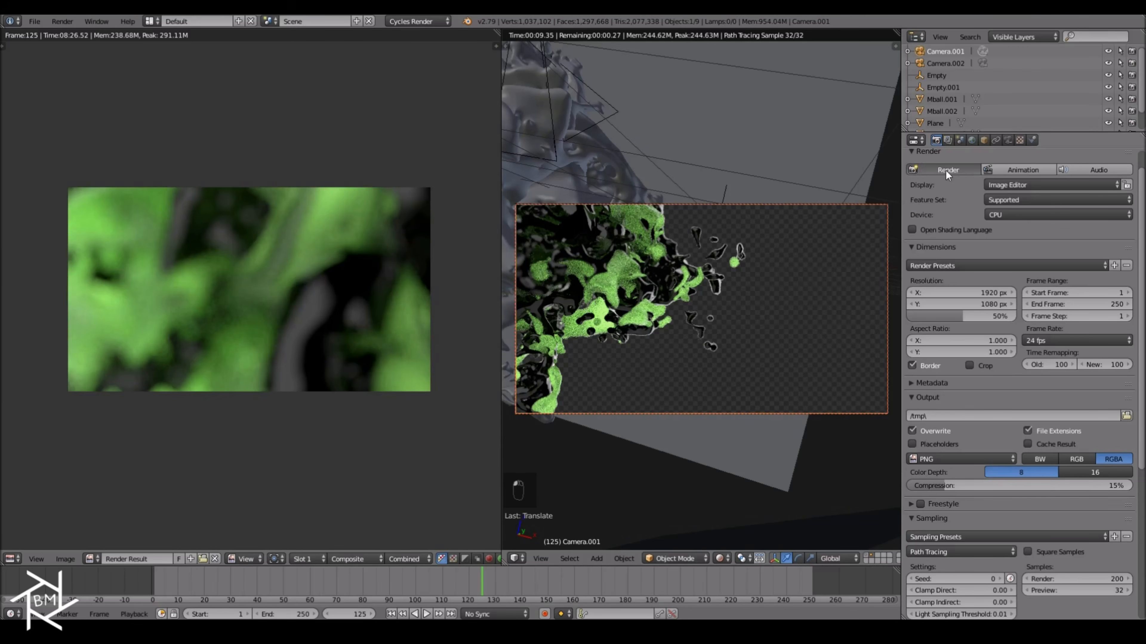
pyautogui.press('z')
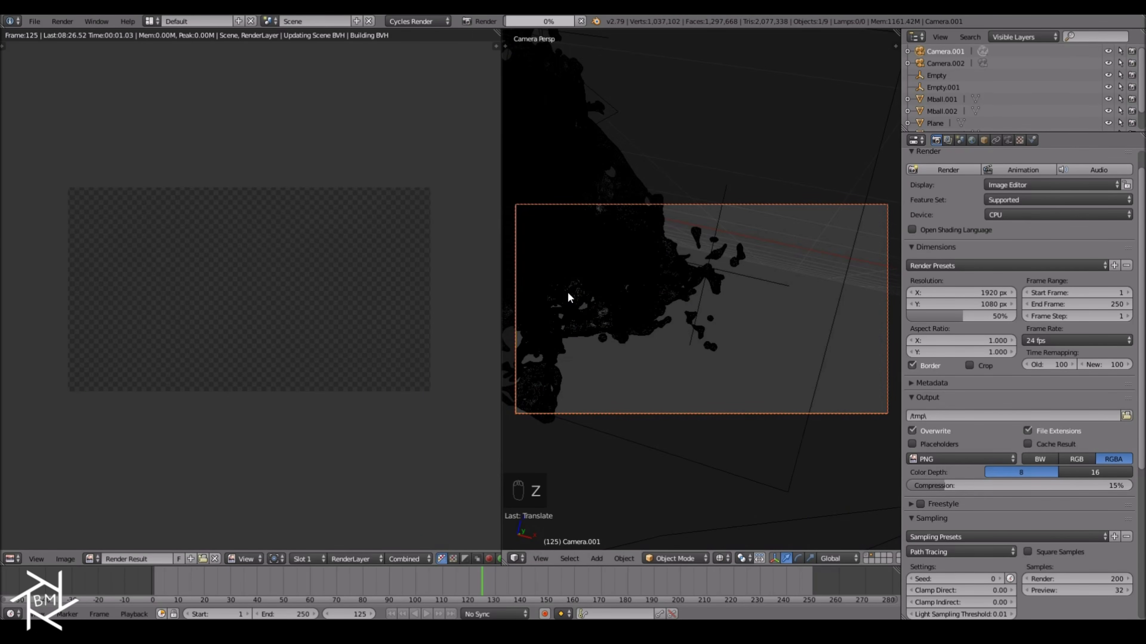
# Examine the finished Camera.001 render enlarged, checking the focus on the splash tips.
pyautogui.hotkey('ctrl', 'Up')
pyautogui.scroll(2, 450, 289)
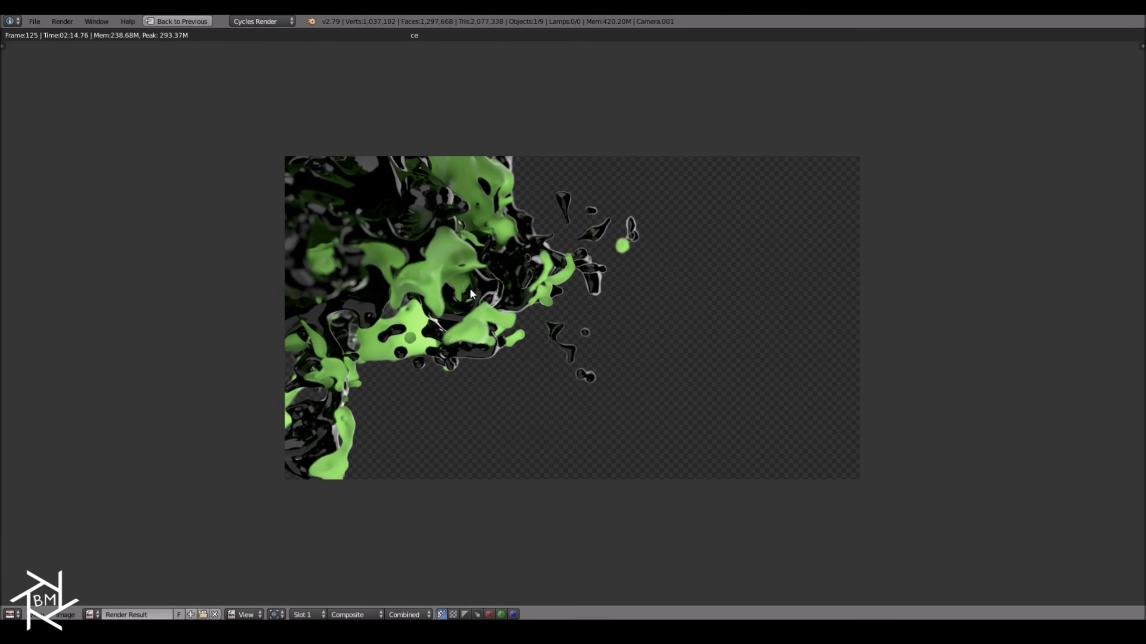
pyautogui.scroll(-2, 497, 290)
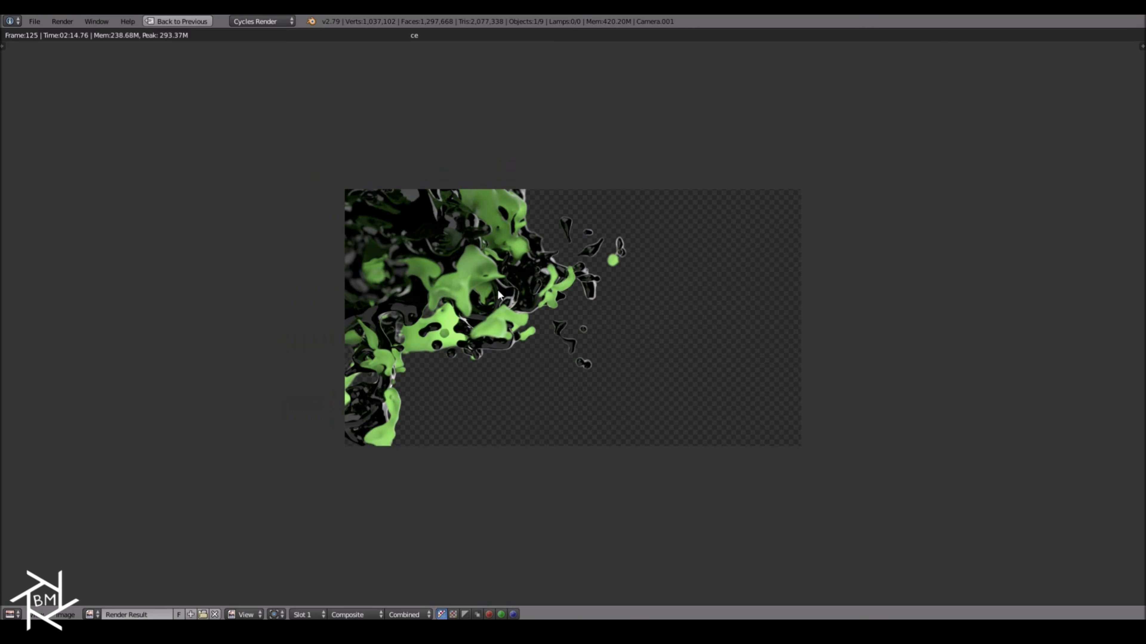
pyautogui.click(190, 21)
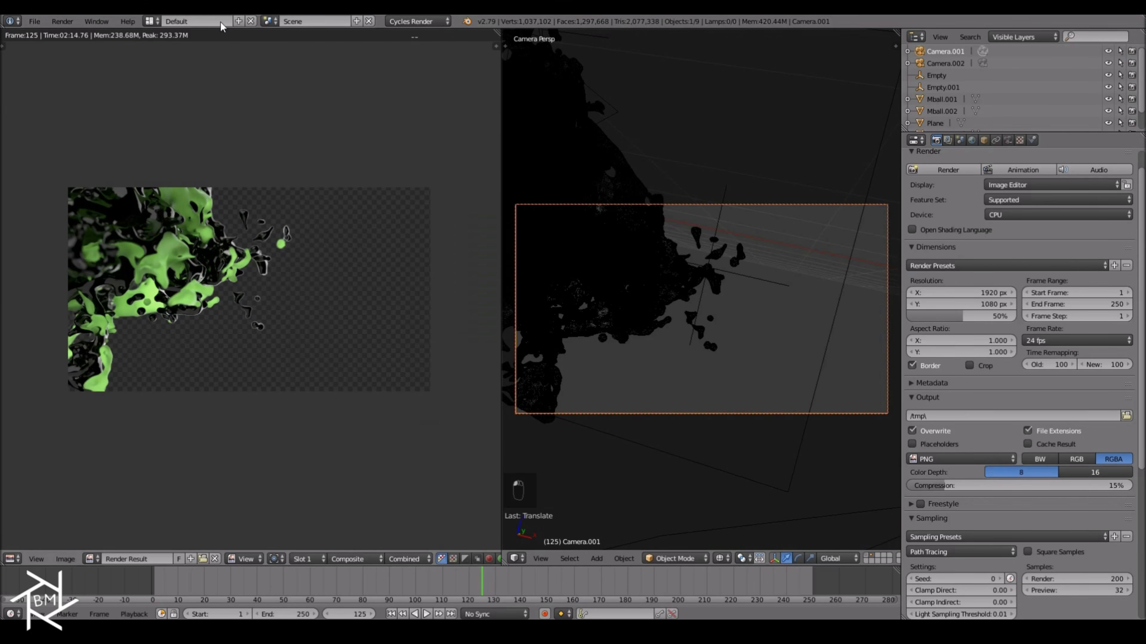
# Switch to the Compositing layout, enable the node backdrop and maximize the node editor without its side properties.
pyautogui.click(150, 21)
pyautogui.click(168, 63)
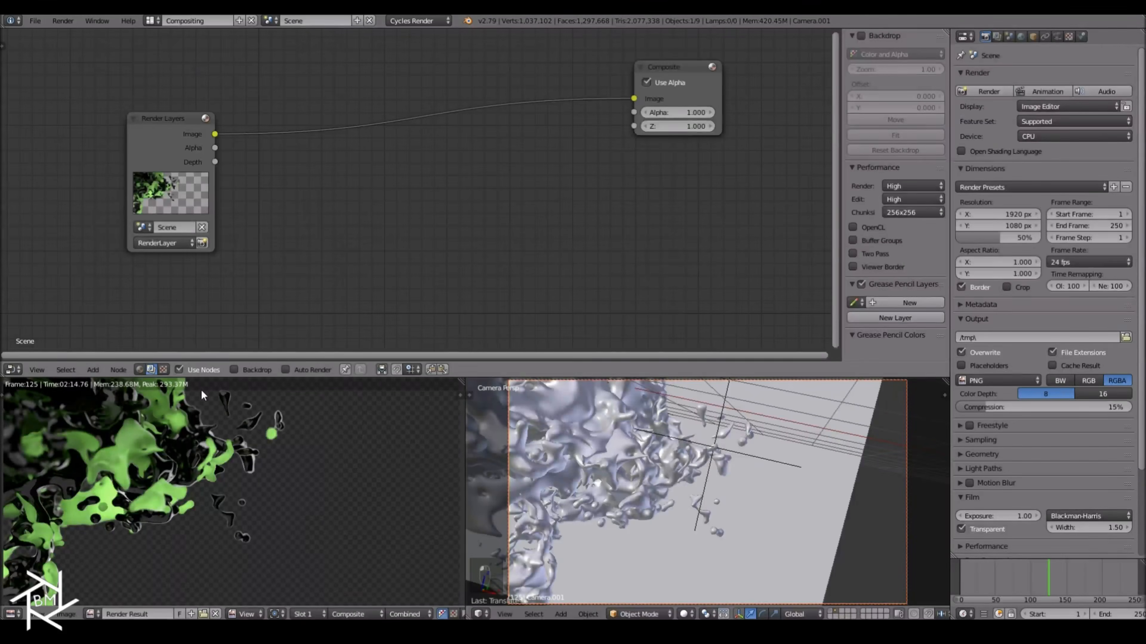
pyautogui.click(233, 369)
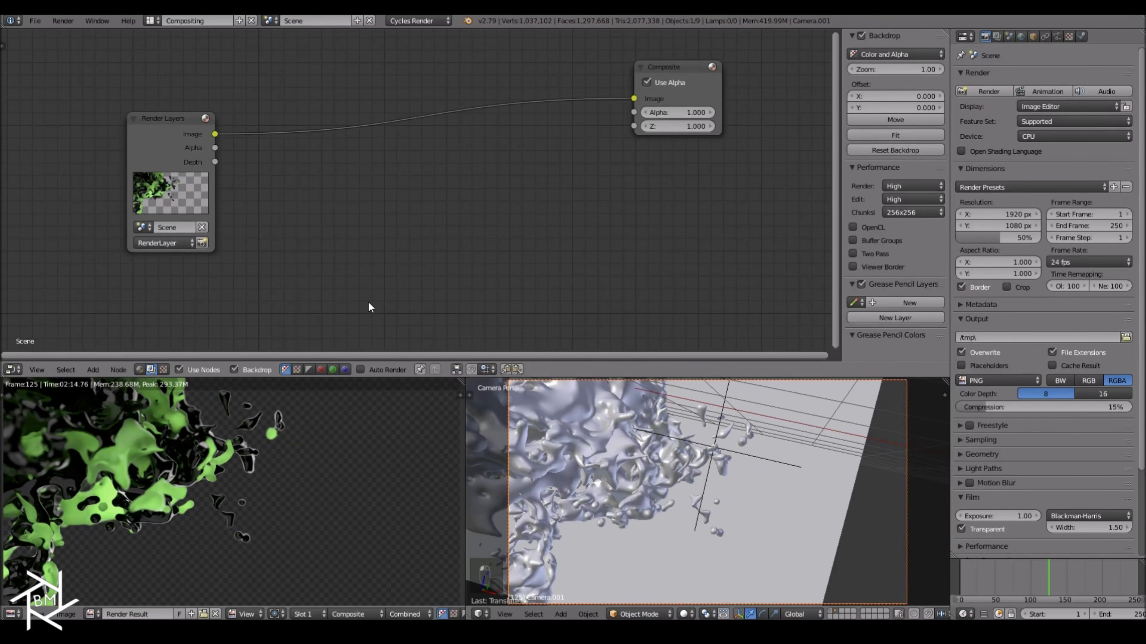
pyautogui.hotkey('shift', 'space')
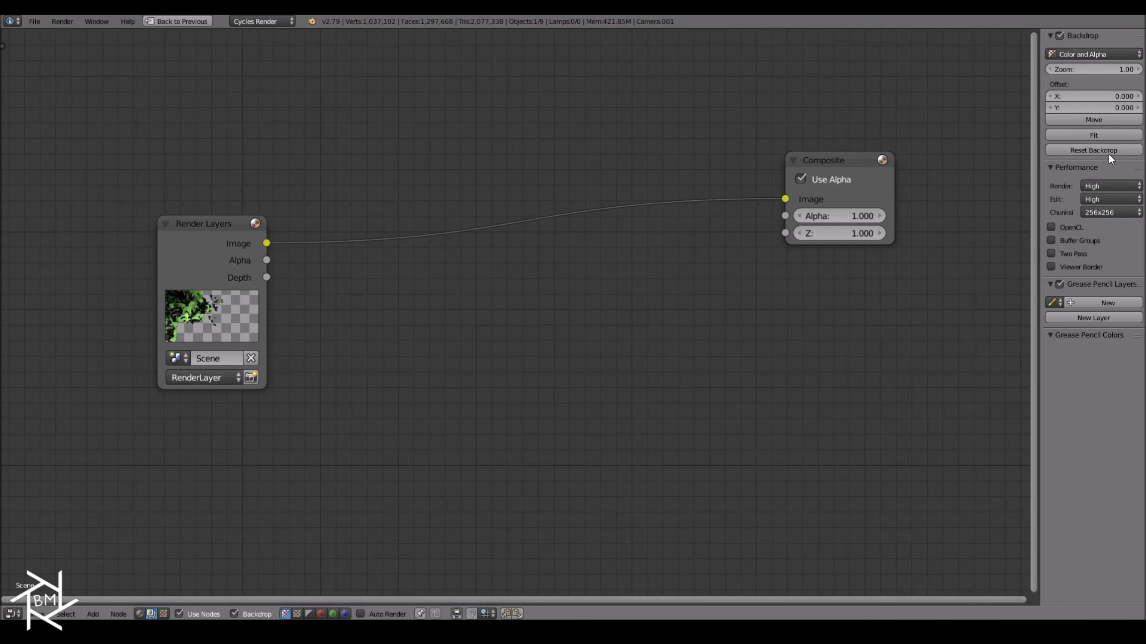
pyautogui.press('n')
# Attach a Viewer node to the Render Layers image and spread the Render Layers, Viewer and Composite nodes apart.
pyautogui.click(270, 271)
pyautogui.moveTo(289, 292); pyautogui.dragTo(129, 181)
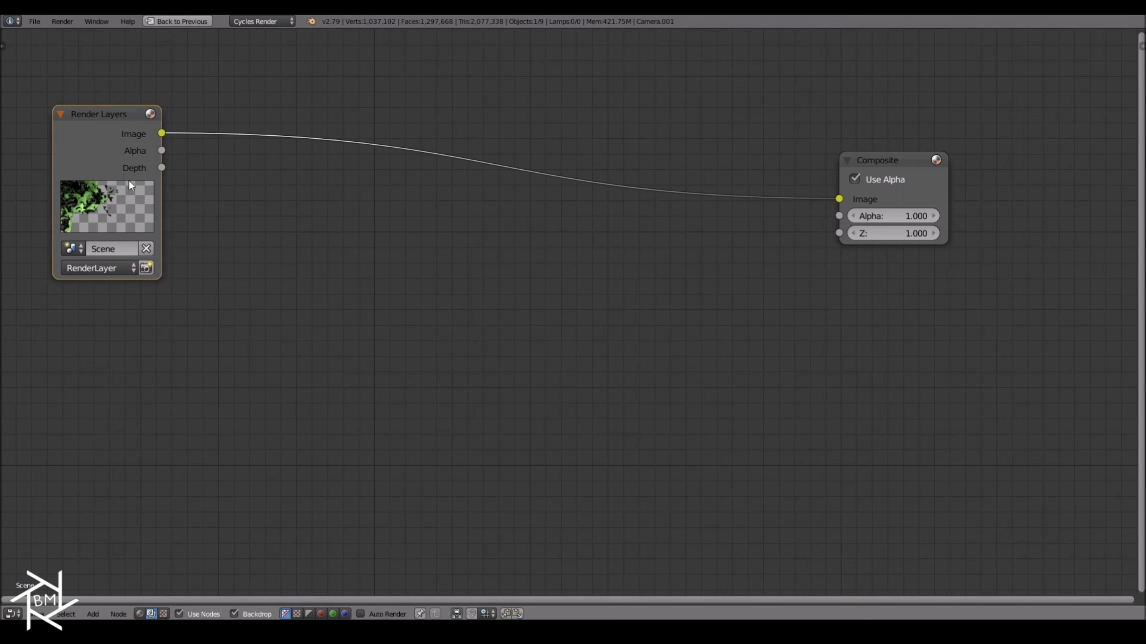
pyautogui.keyDown('ctrl'); pyautogui.keyDown('shift'); pyautogui.click(96, 156); pyautogui.keyUp('shift'); pyautogui.keyUp('ctrl')
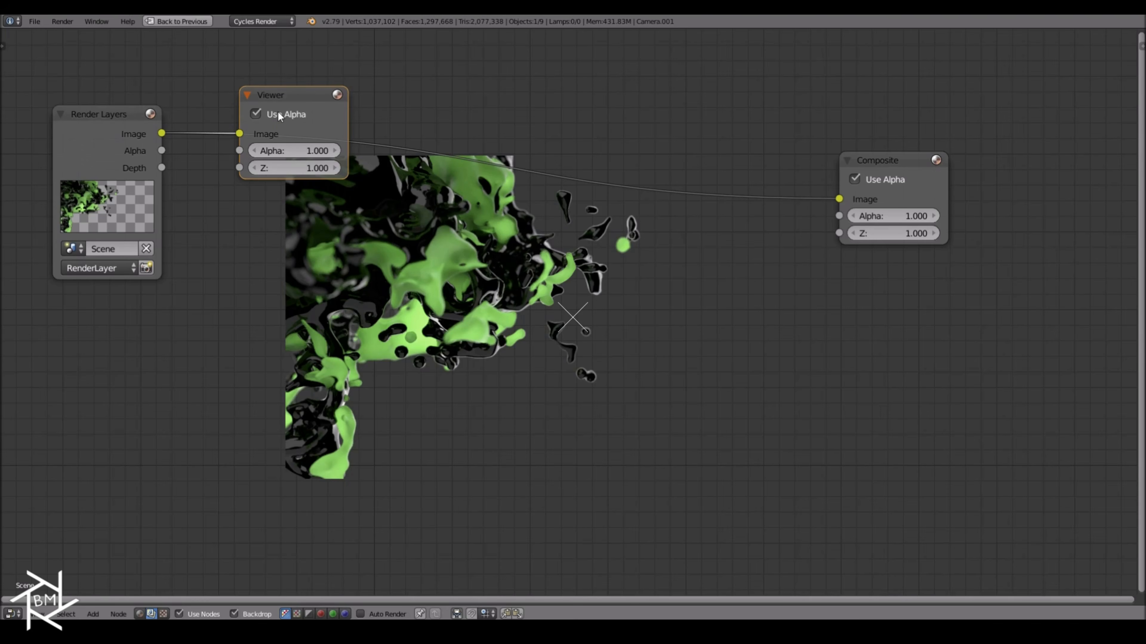
pyautogui.moveTo(273, 103); pyautogui.dragTo(1058, 396)
pyautogui.moveTo(885, 150); pyautogui.dragTo(1067, 75)
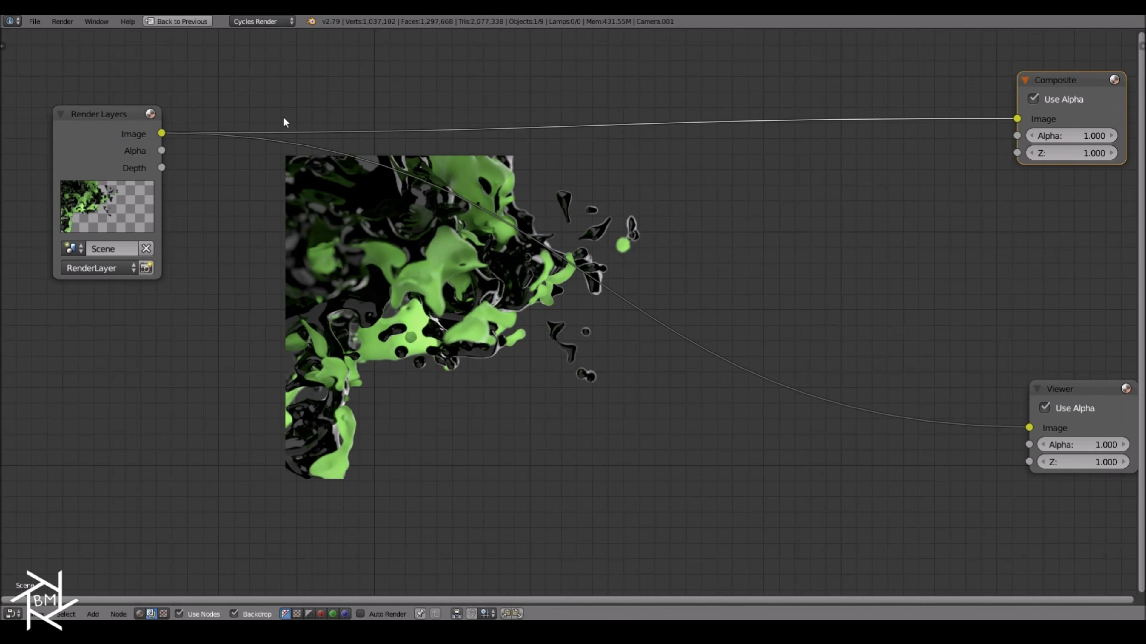
# Duplicate the Render Layers node, convert the copy to an Image node and load the blurred background render into it.
pyautogui.click(92, 137)
pyautogui.hotkey('shift', 'd')
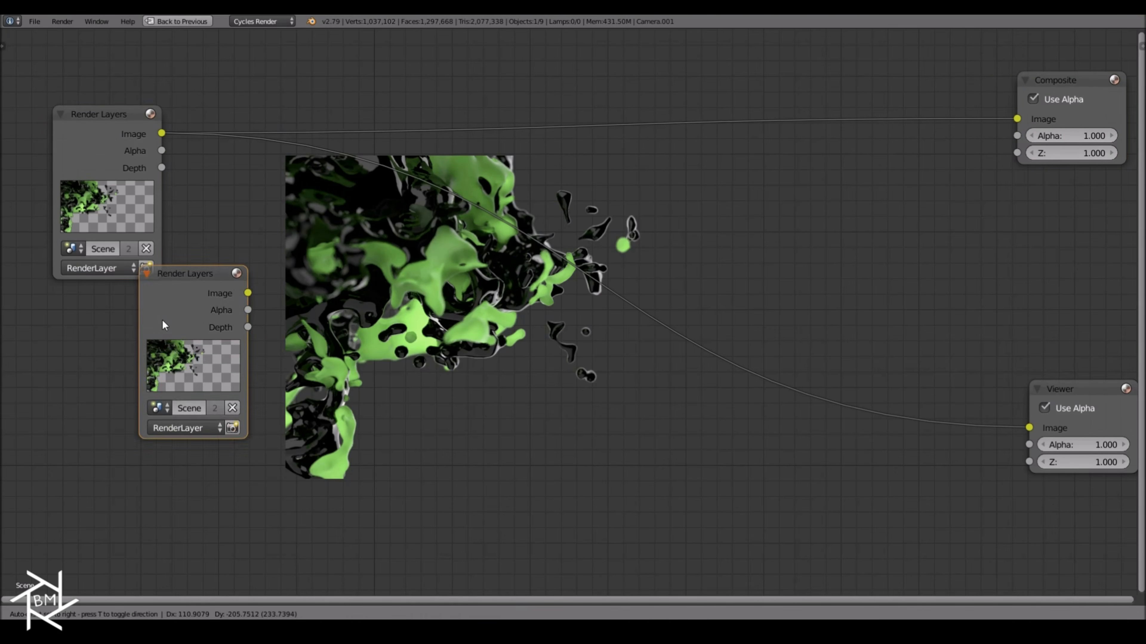
pyautogui.click(101, 347)
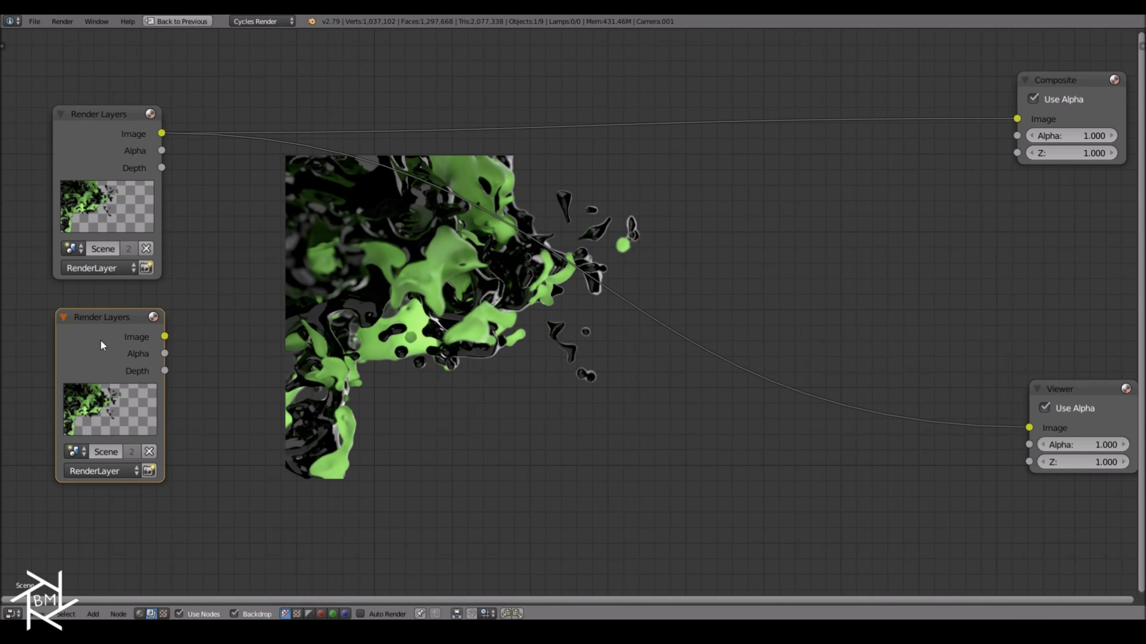
pyautogui.hotkey('shift', 's')
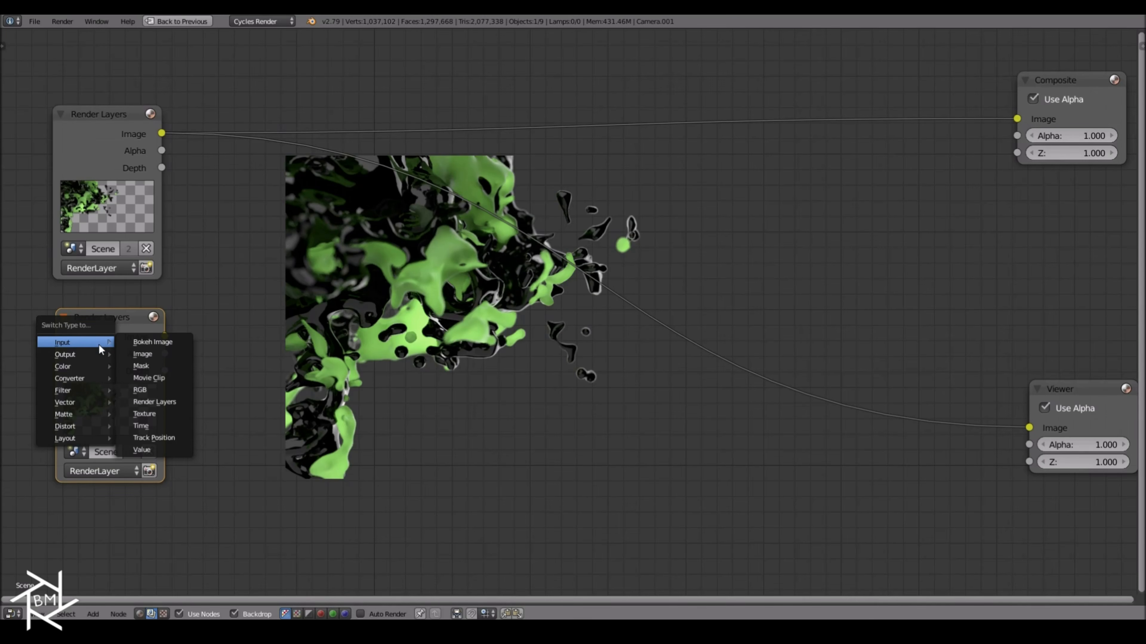
pyautogui.click(140, 353)
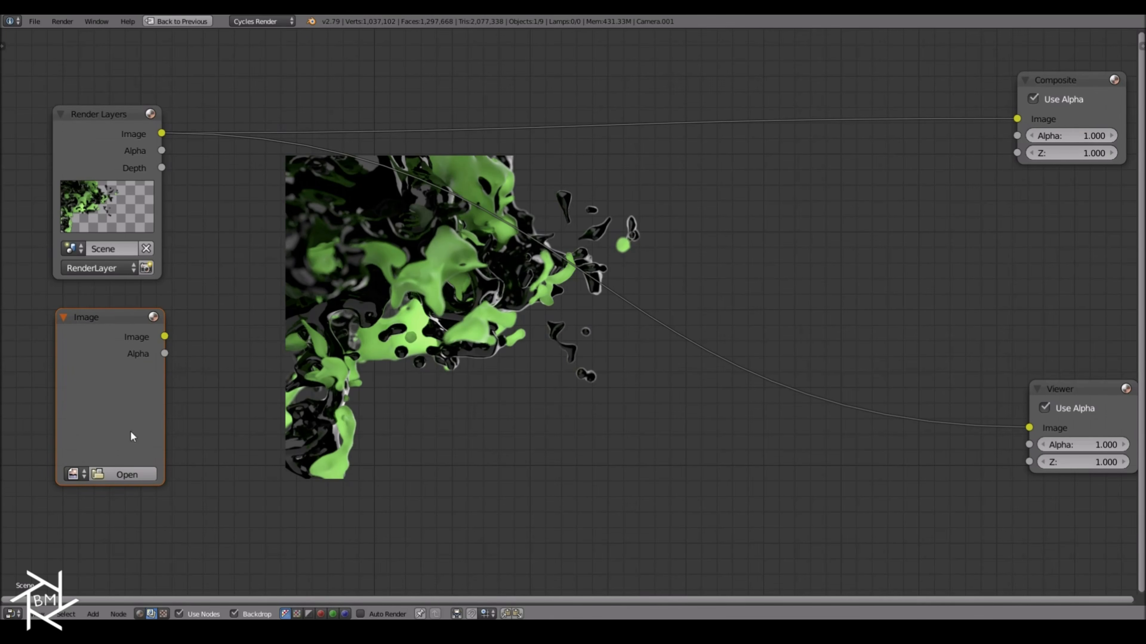
pyautogui.click(128, 475)
pyautogui.doubleClick(200, 92)
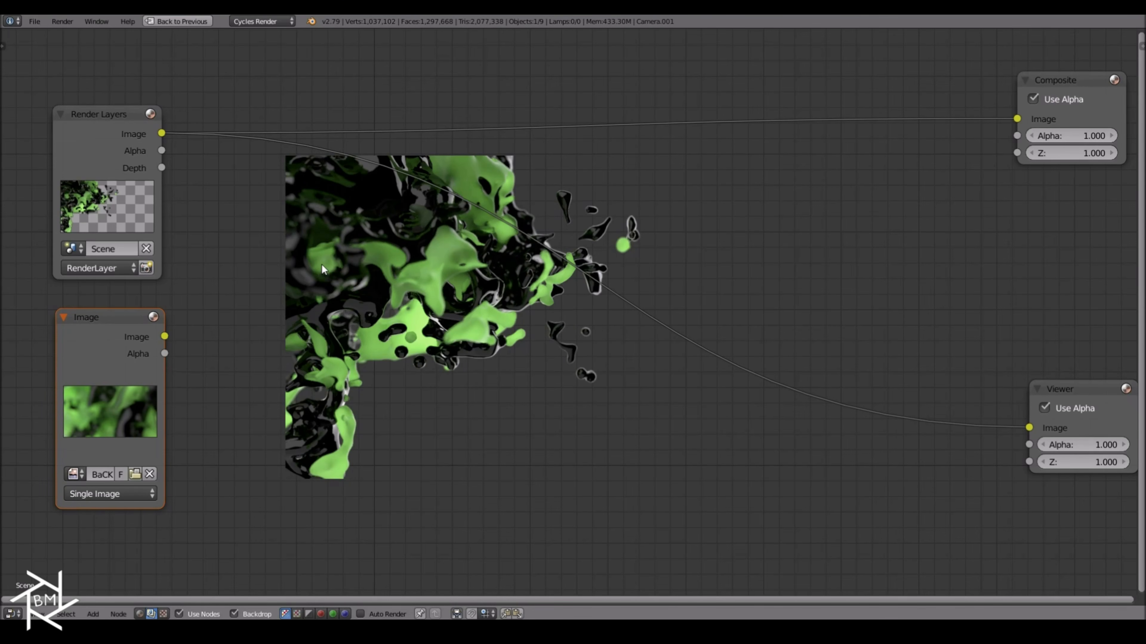
# Add an Alpha Over node with the background image in its second input, preview it and set its first input colour to black.
pyautogui.hotkey('shift', 'a')
pyautogui.moveTo(309, 315)
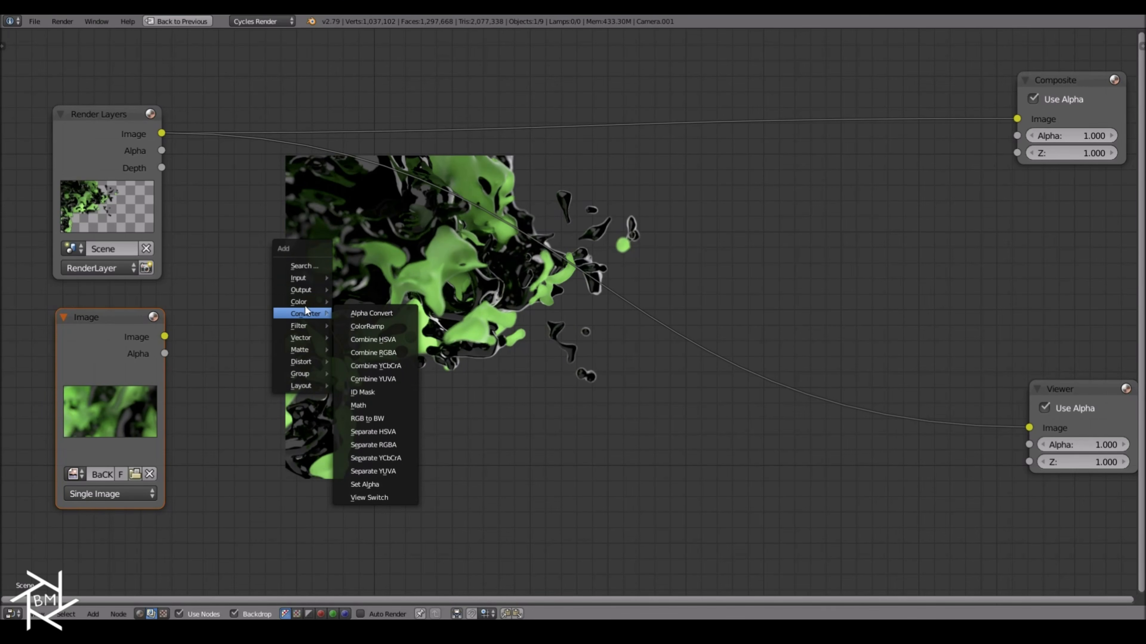
pyautogui.click(367, 302)
pyautogui.moveTo(165, 337); pyautogui.dragTo(288, 402)
pyautogui.keyDown('ctrl'); pyautogui.keyDown('shift'); pyautogui.click(334, 311); pyautogui.keyUp('shift'); pyautogui.keyUp('ctrl')
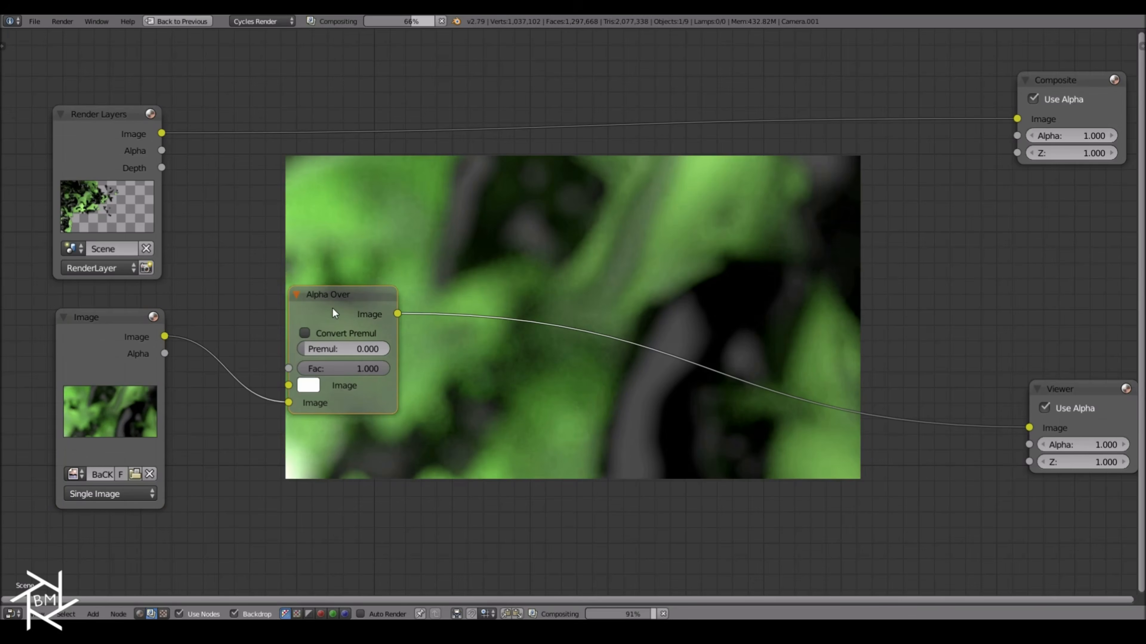
pyautogui.click(309, 384)
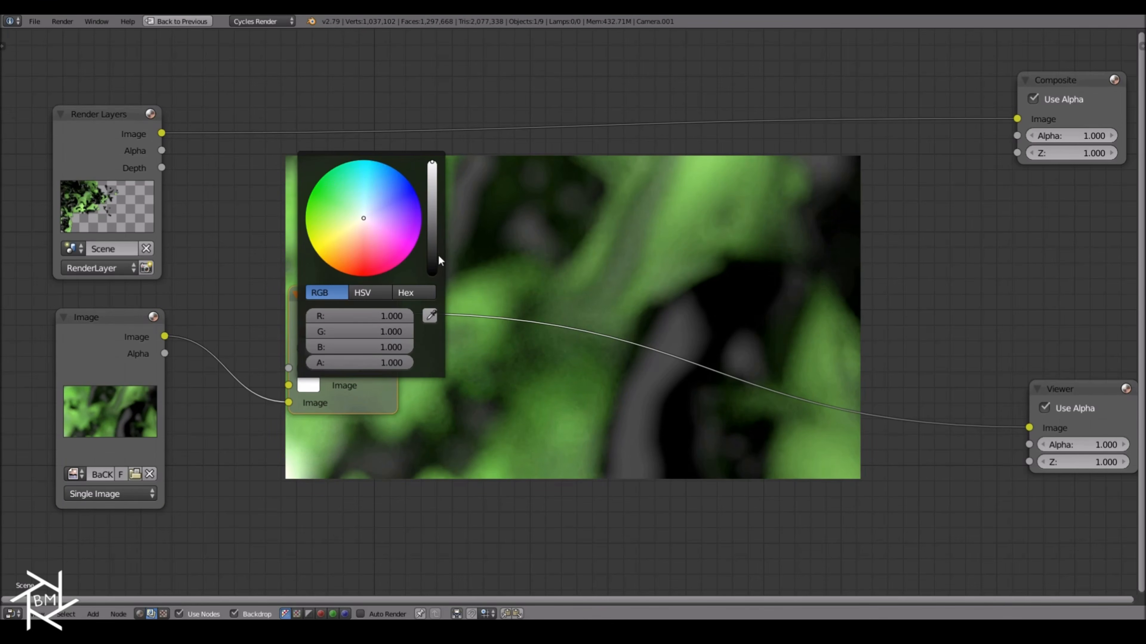
pyautogui.moveTo(432, 256); pyautogui.dragTo(433, 280)
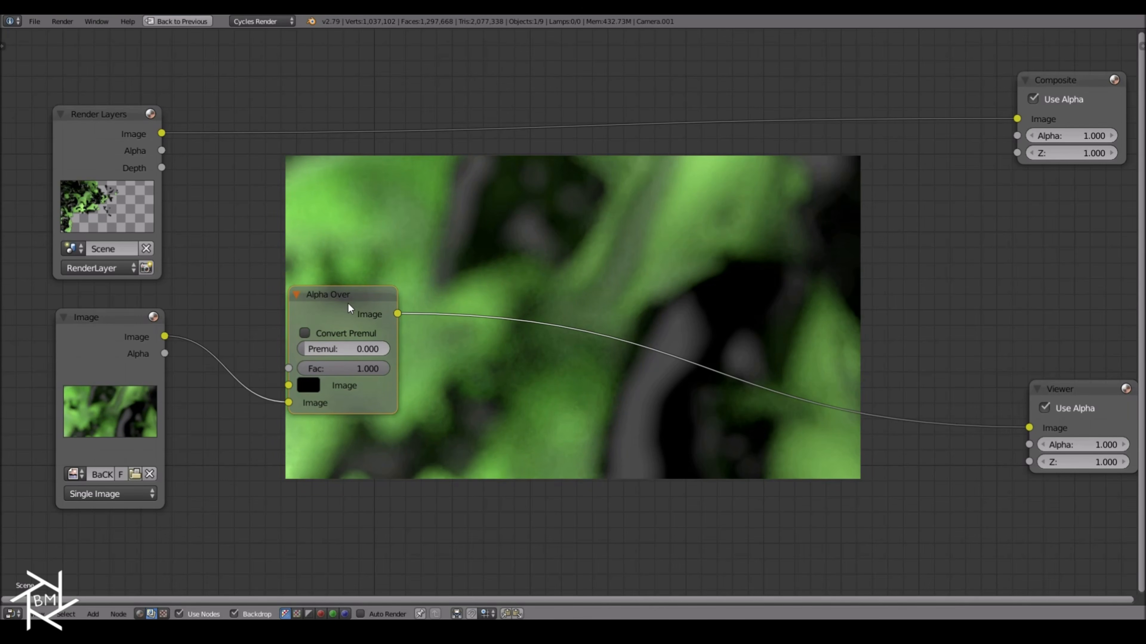
# Add a second Alpha Over node after the first and feed the Render Layers image into its second input.
pyautogui.hotkey('shift', 'd')
pyautogui.click(631, 236)
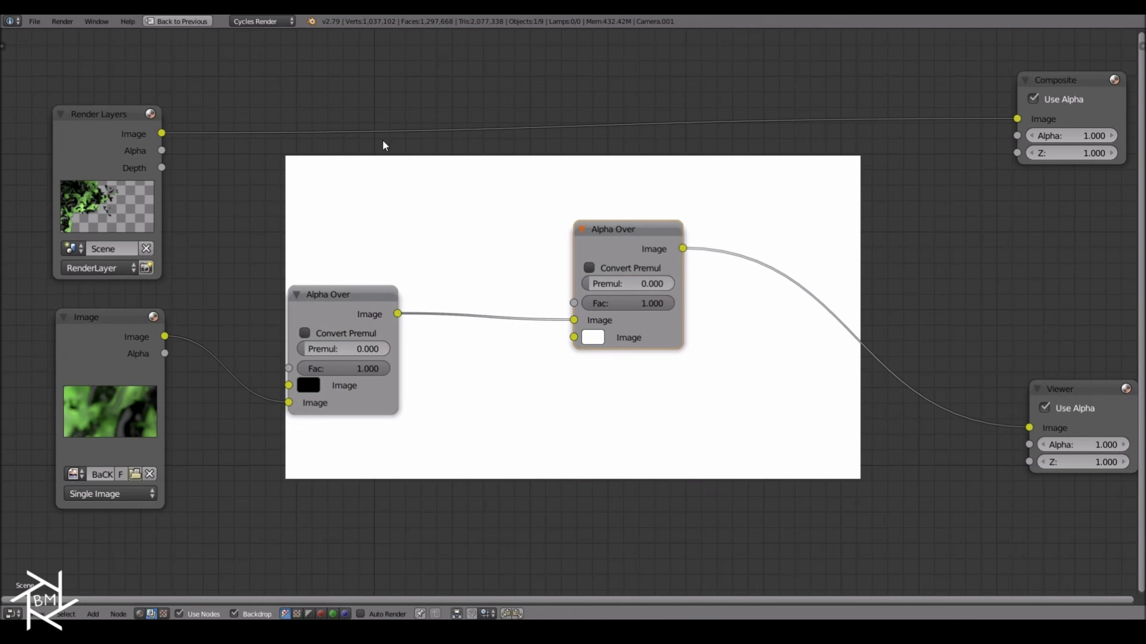
pyautogui.moveTo(162, 133); pyautogui.dragTo(588, 337)
pyautogui.moveTo(609, 345); pyautogui.dragTo(358, 279, button='middle')
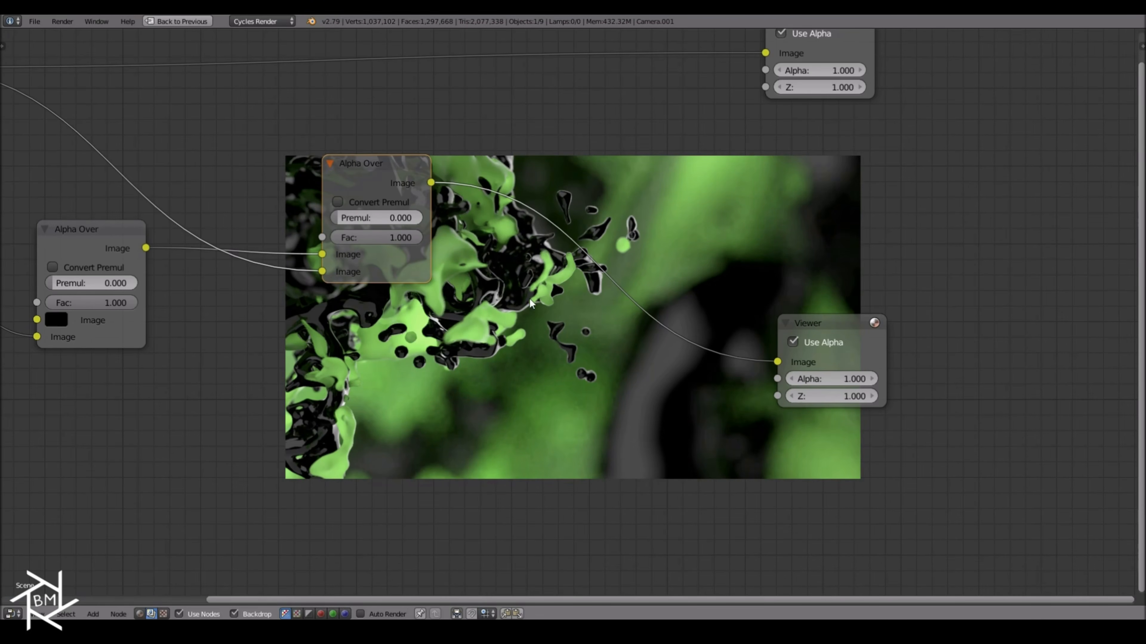
# Insert a Blur node between the two Alpha Over nodes and set its filter type to Fast Gaussian.
pyautogui.click(116, 239)
pyautogui.press('b')
pyautogui.rightClick(94, 279)
pyautogui.press('g')
pyautogui.click(117, 324)
pyautogui.hotkey('shift', 'a')
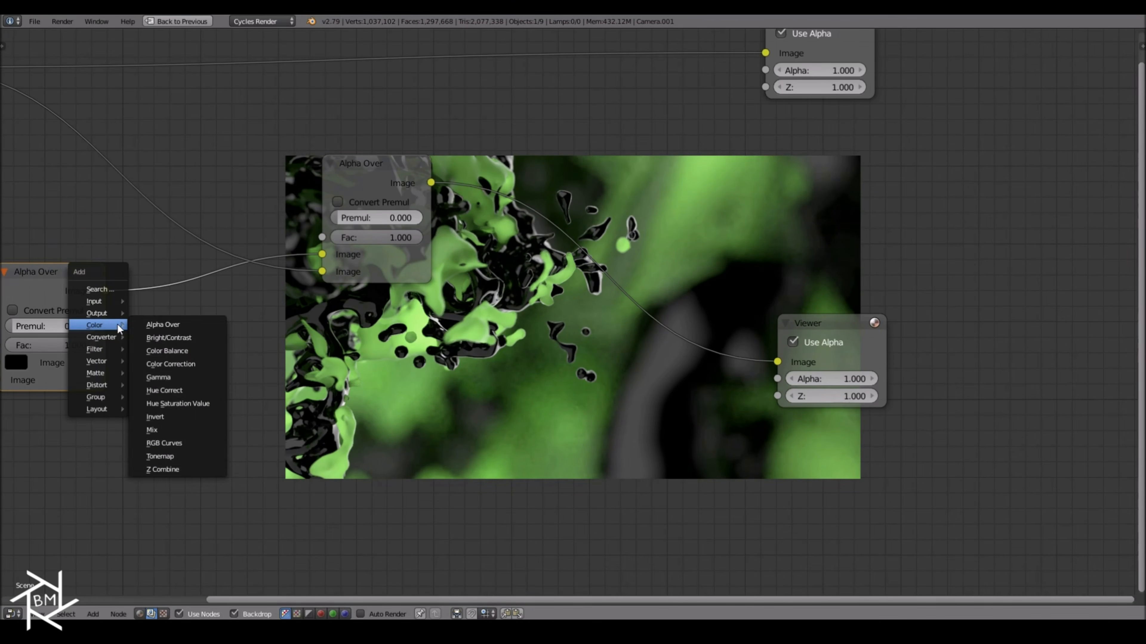
pyautogui.moveTo(110, 349)
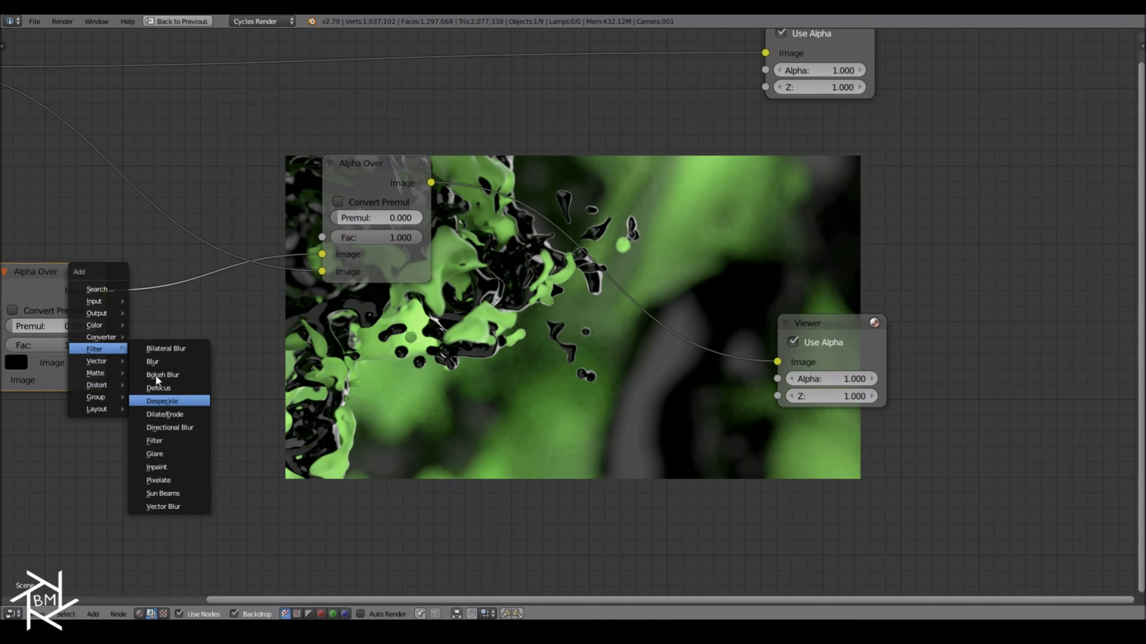
pyautogui.click(153, 362)
pyautogui.click(186, 330)
pyautogui.click(186, 326)
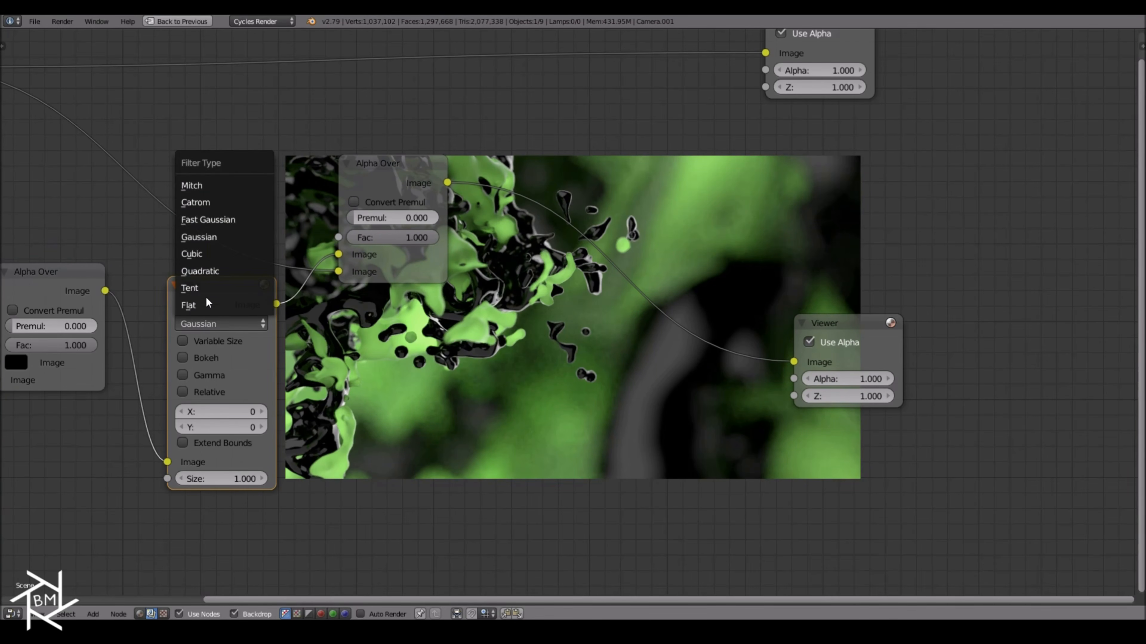
pyautogui.click(212, 217)
# Try a Blur node size of 10 in X and Y, settling on 15 for both.
pyautogui.click(217, 361)
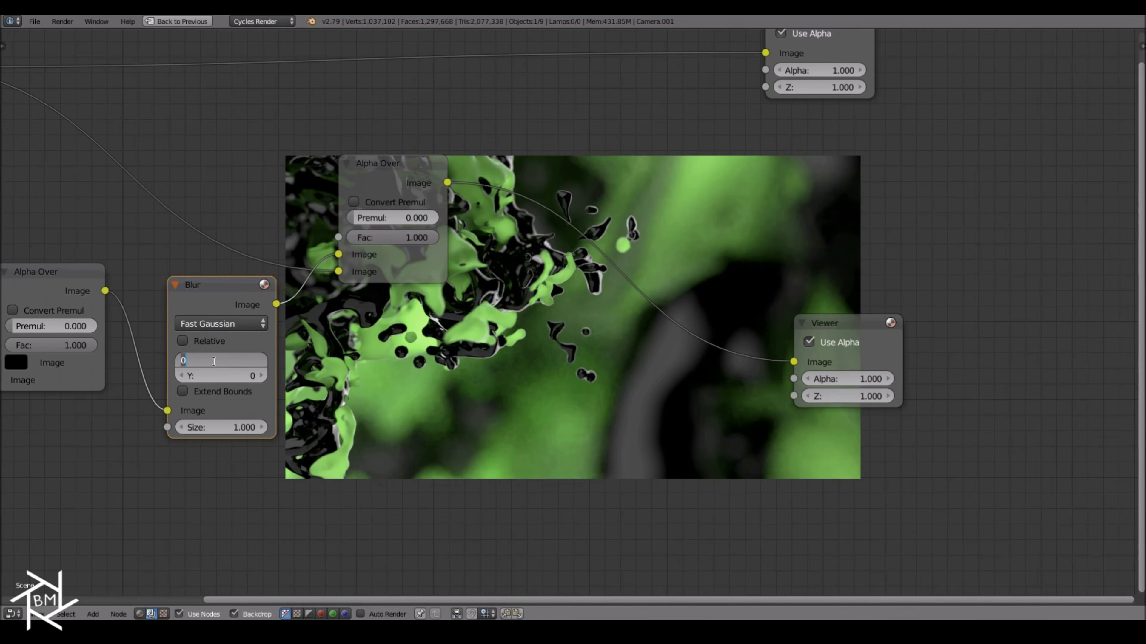
pyautogui.press('Tab')
pyautogui.write('10')
pyautogui.press('Return')
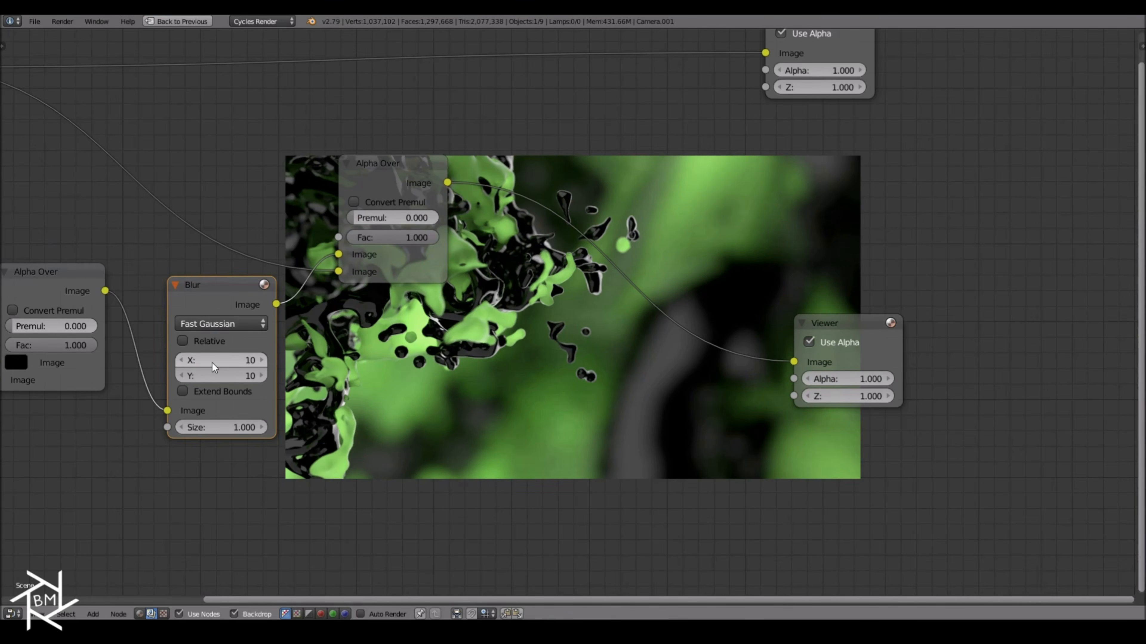
pyautogui.click(210, 363)
pyautogui.write('15')
pyautogui.press('Tab')
pyautogui.write('15')
pyautogui.press('Return')
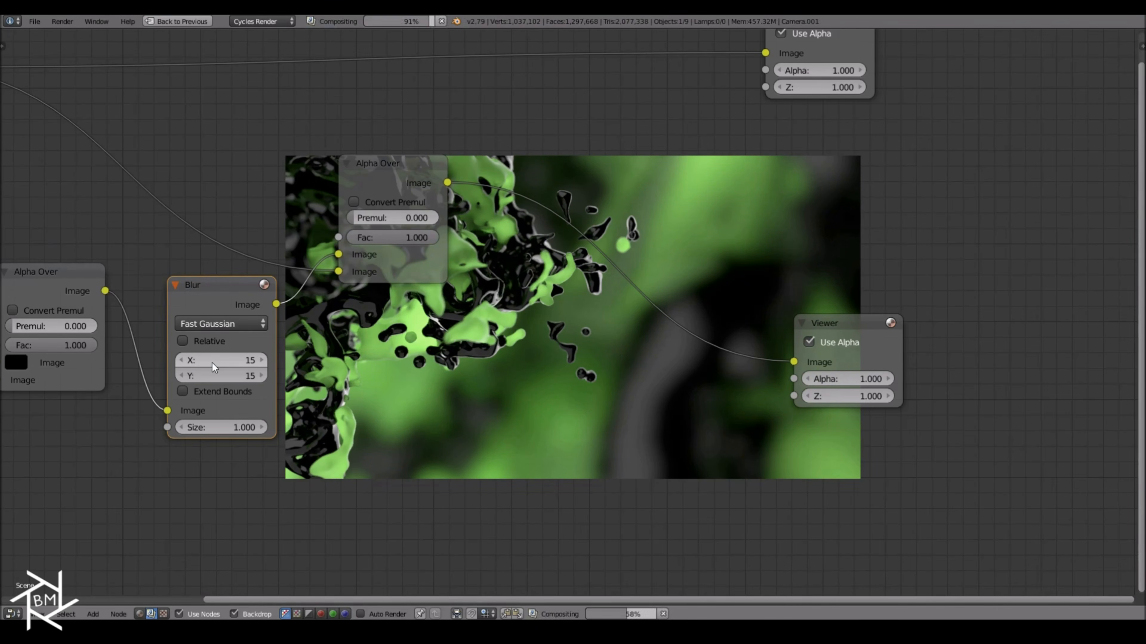
# Insert the Cinematic group node between the second Alpha Over node and the Viewer.
pyautogui.moveTo(568, 328); pyautogui.dragTo(392, 367, button='middle')
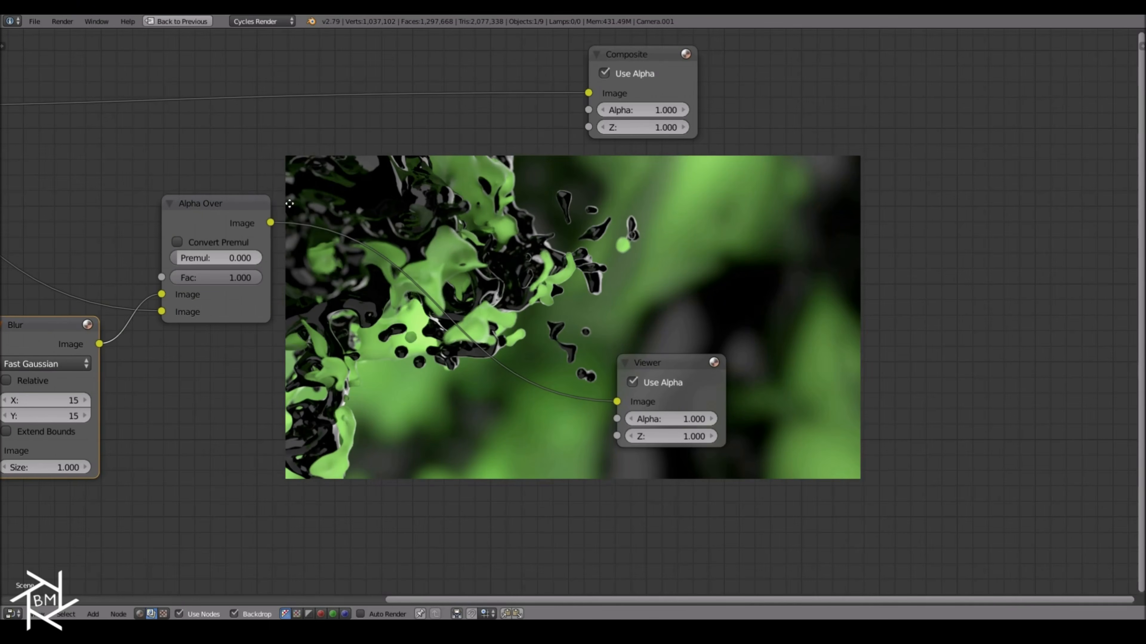
pyautogui.moveTo(292, 223); pyautogui.dragTo(312, 252, button='middle')
pyautogui.scroll(2, 365, 280)
pyautogui.moveTo(471, 236); pyautogui.dragTo(374, 290, button='middle')
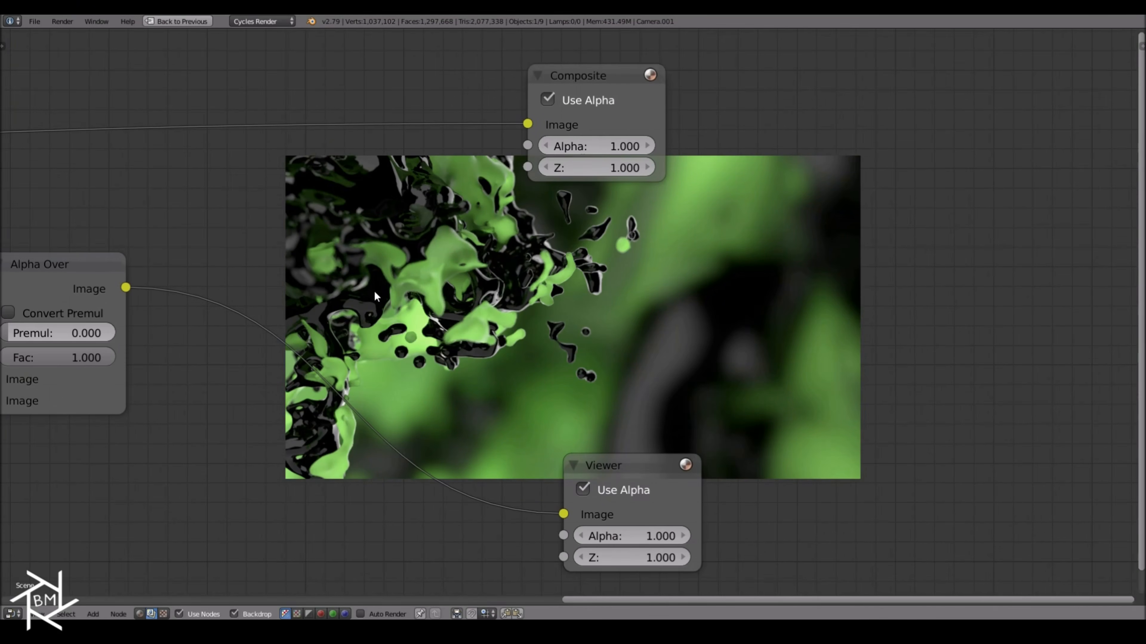
pyautogui.hotkey('shift', 'a')
pyautogui.moveTo(362, 292)
pyautogui.moveTo(354, 338)
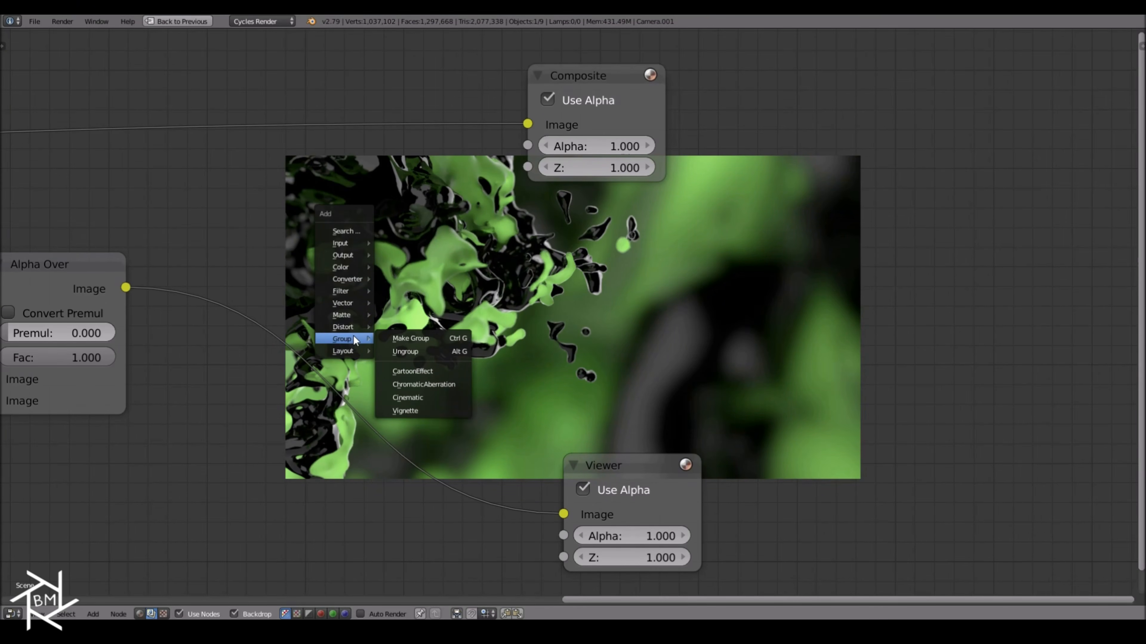
pyautogui.click(407, 397)
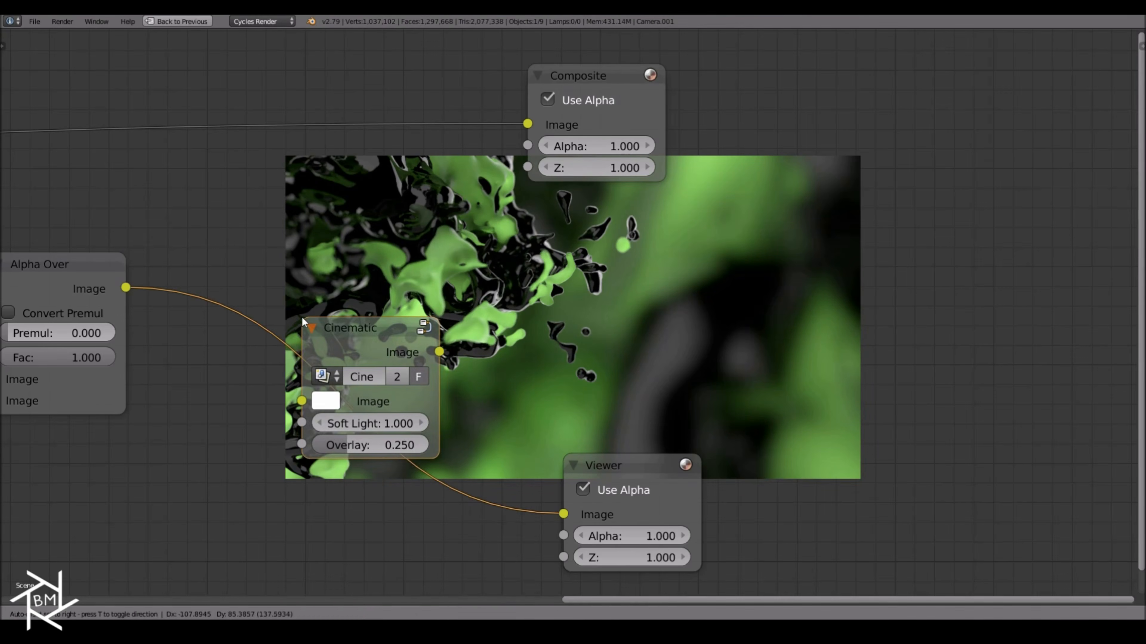
pyautogui.click(302, 315)
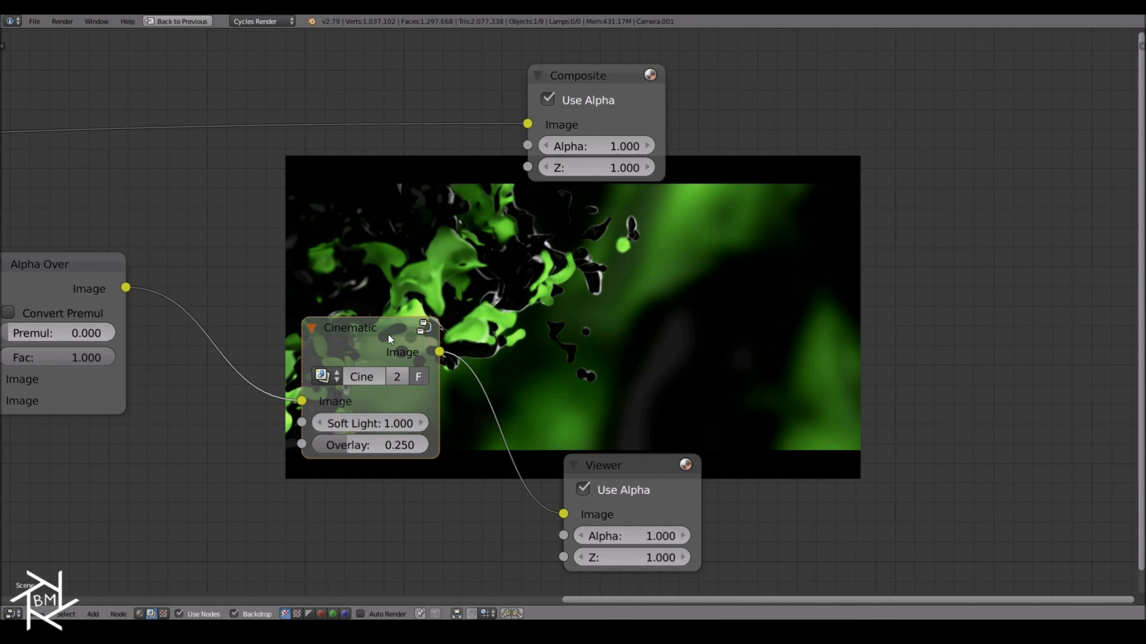
# Set the Cinematic node's Soft Light to 0.5 and compare the Viewer image with and without the grade.
pyautogui.click(385, 423)
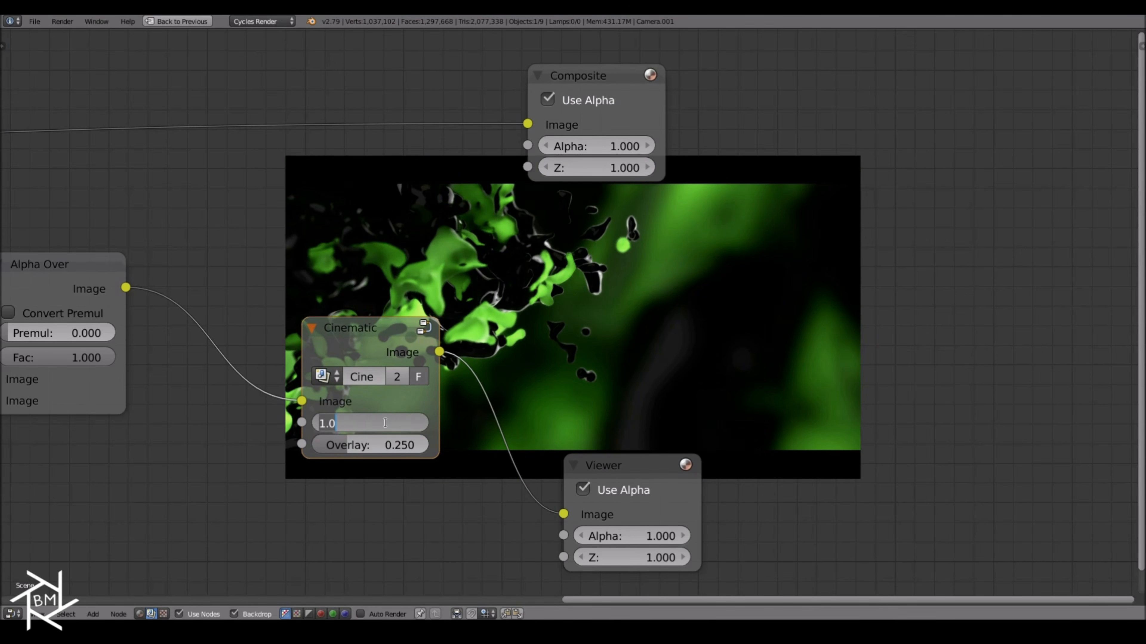
pyautogui.write('.5')
pyautogui.press('Return')
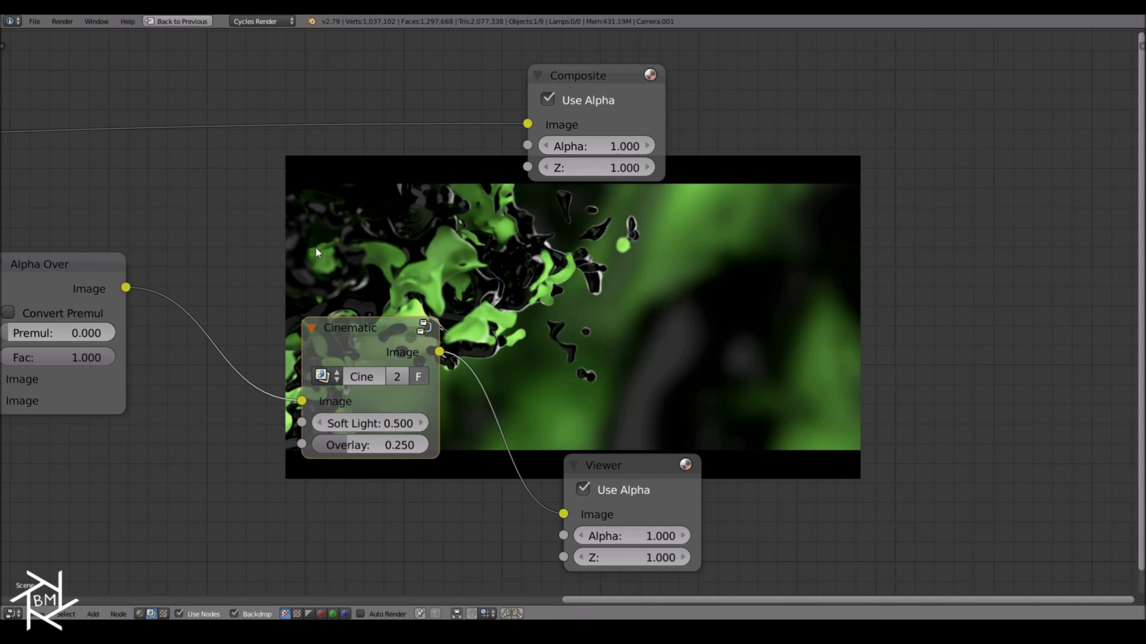
pyautogui.keyDown('ctrl'); pyautogui.keyDown('shift'); pyautogui.click(83, 283); pyautogui.keyUp('shift'); pyautogui.keyUp('ctrl')
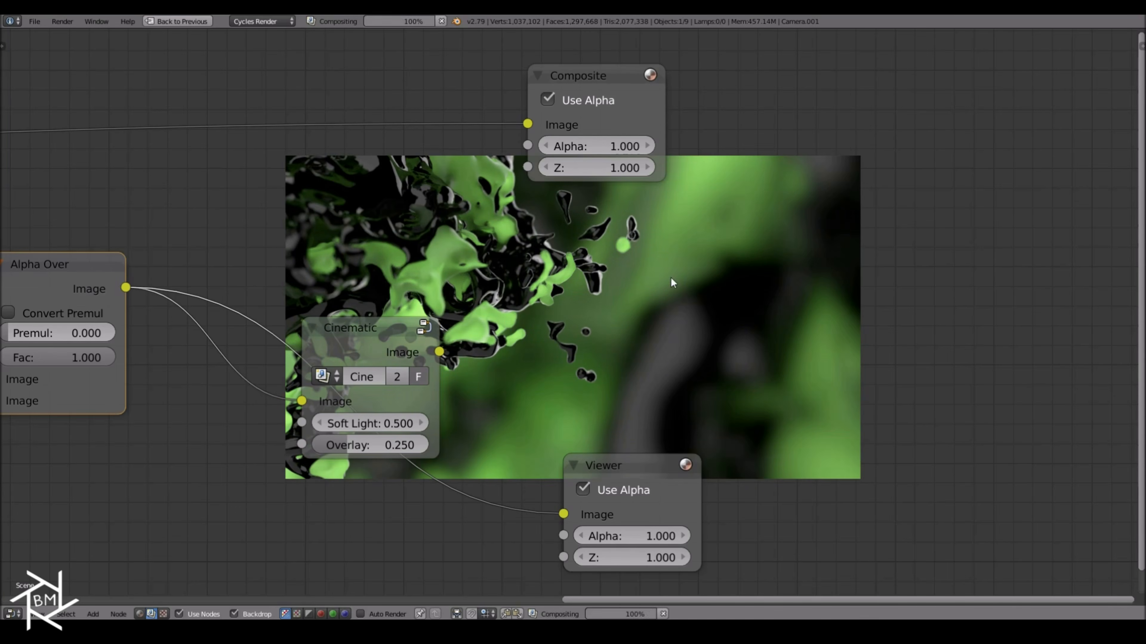
pyautogui.keyDown('ctrl'); pyautogui.keyDown('shift'); pyautogui.click(376, 336); pyautogui.keyUp('shift'); pyautogui.keyUp('ctrl')
# Insert a Mix node between the last Alpha Over and the Cinematic node, feeding the Alpha Over image into both of its image inputs.
pyautogui.moveTo(381, 341); pyautogui.dragTo(443, 351)
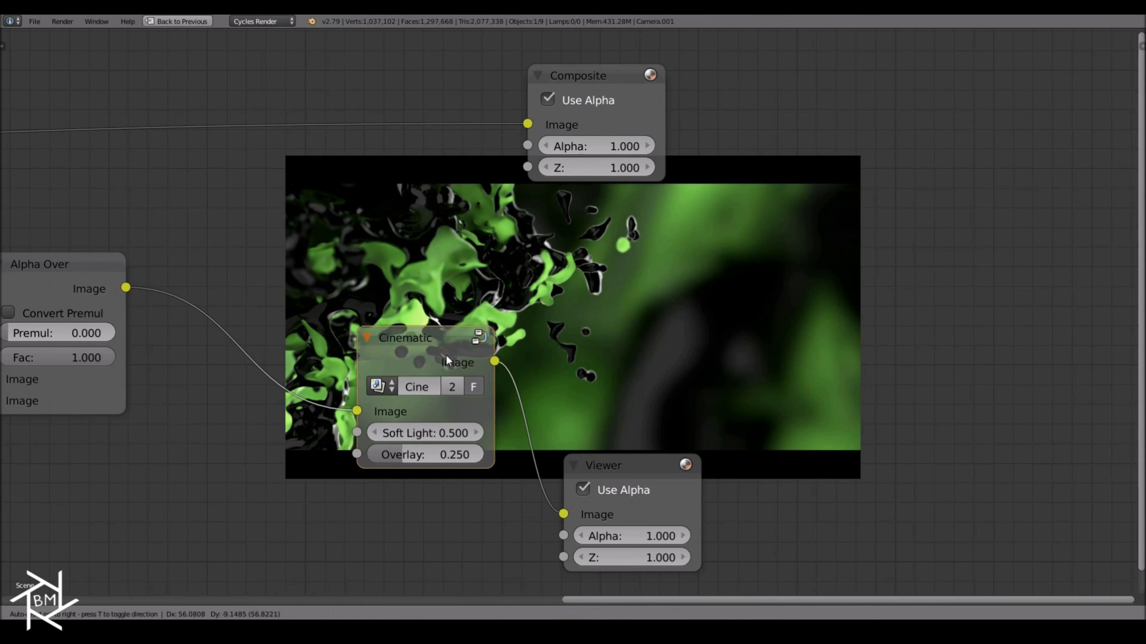
pyautogui.moveTo(391, 389); pyautogui.dragTo(600, 410, button='middle')
pyautogui.hotkey('shift', 'a')
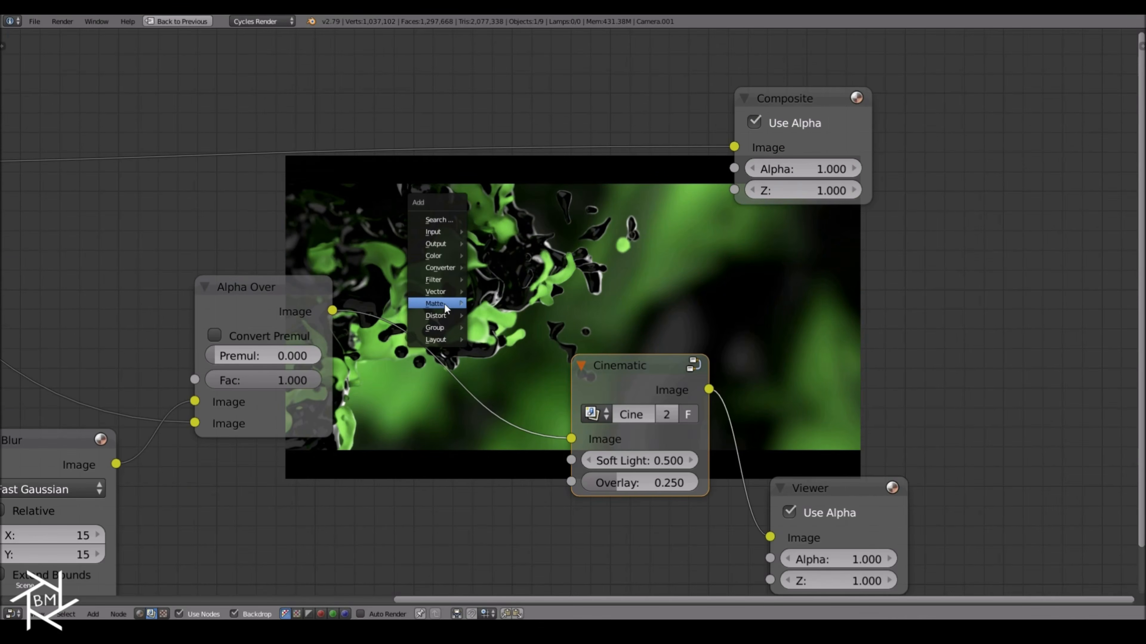
pyautogui.moveTo(441, 255)
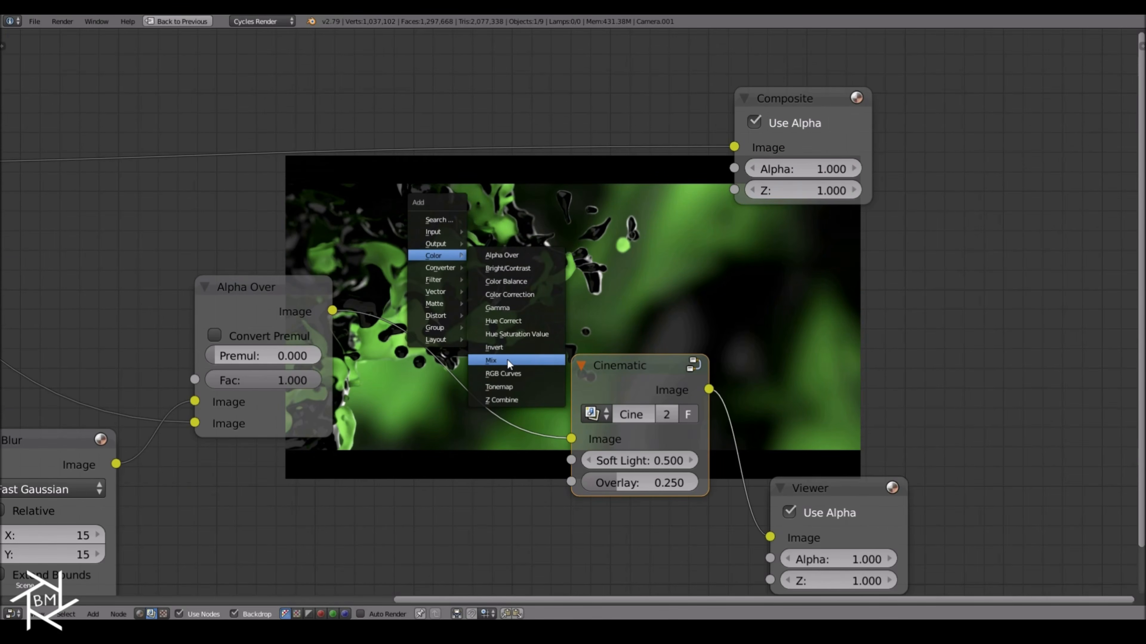
pyautogui.click(491, 360)
pyautogui.click(396, 319)
pyautogui.moveTo(332, 311); pyautogui.dragTo(411, 468)
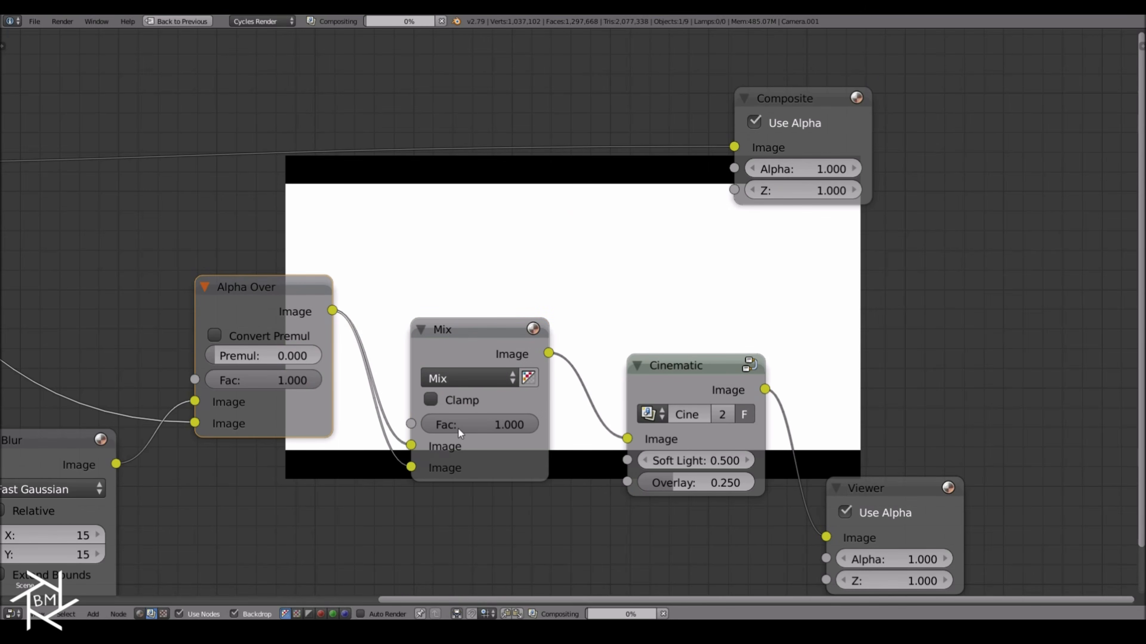
# Set the Mix node's factor to 0.5 and enable Clamp.
pyautogui.click(495, 424)
pyautogui.press('BackSpace')
pyautogui.press('BackSpace')
pyautogui.press('BackSpace')
pyautogui.write('0.5')
pyautogui.press('Return')
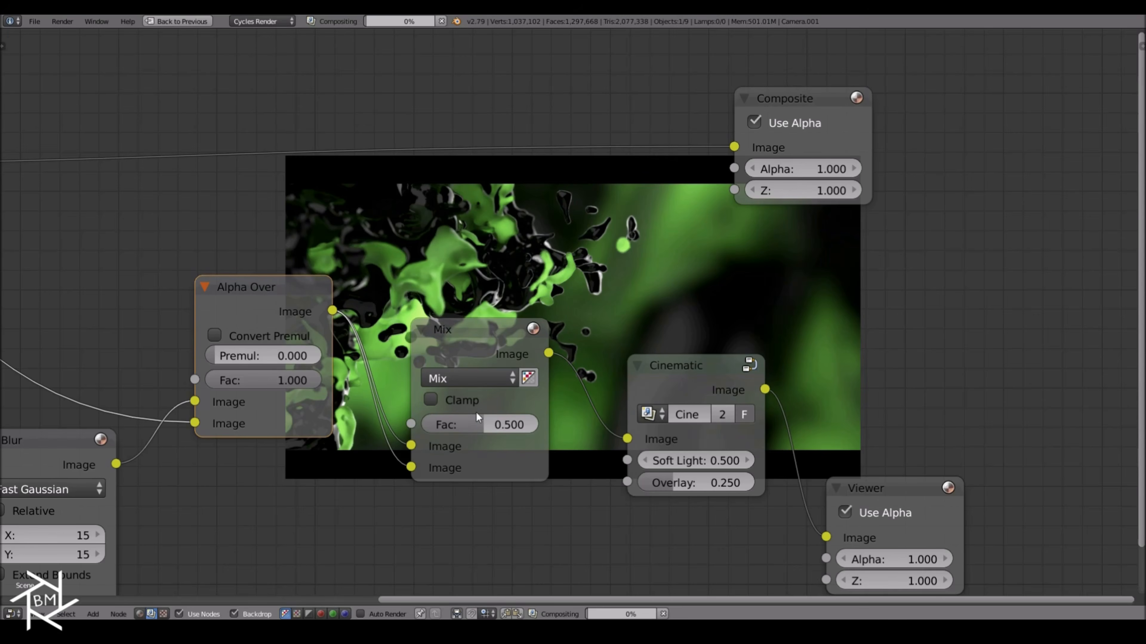
pyautogui.click(460, 401)
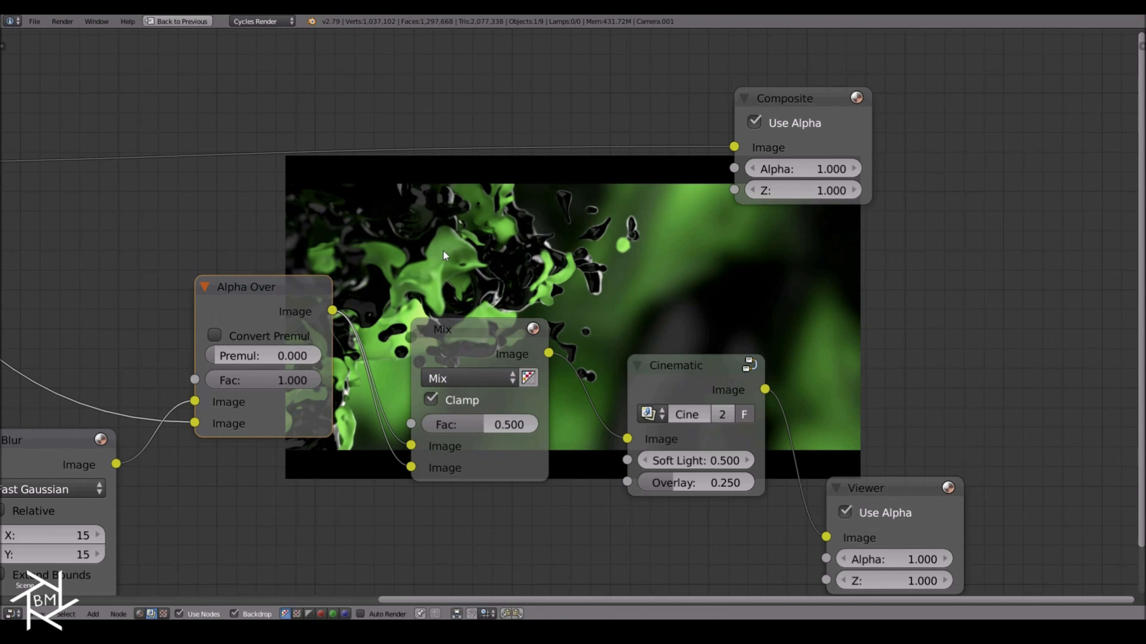
# Connect the Cinematic node's image output to the Composite node's image input.
pyautogui.moveTo(541, 250); pyautogui.dragTo(425, 304, button='middle')
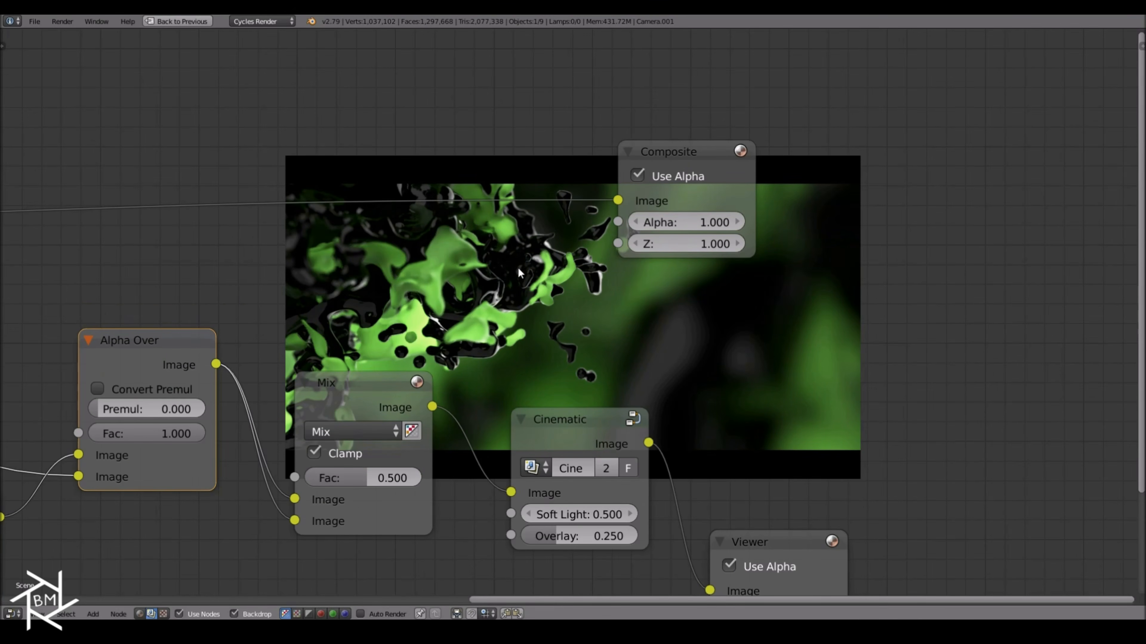
pyautogui.moveTo(603, 391); pyautogui.dragTo(500, 304, button='middle')
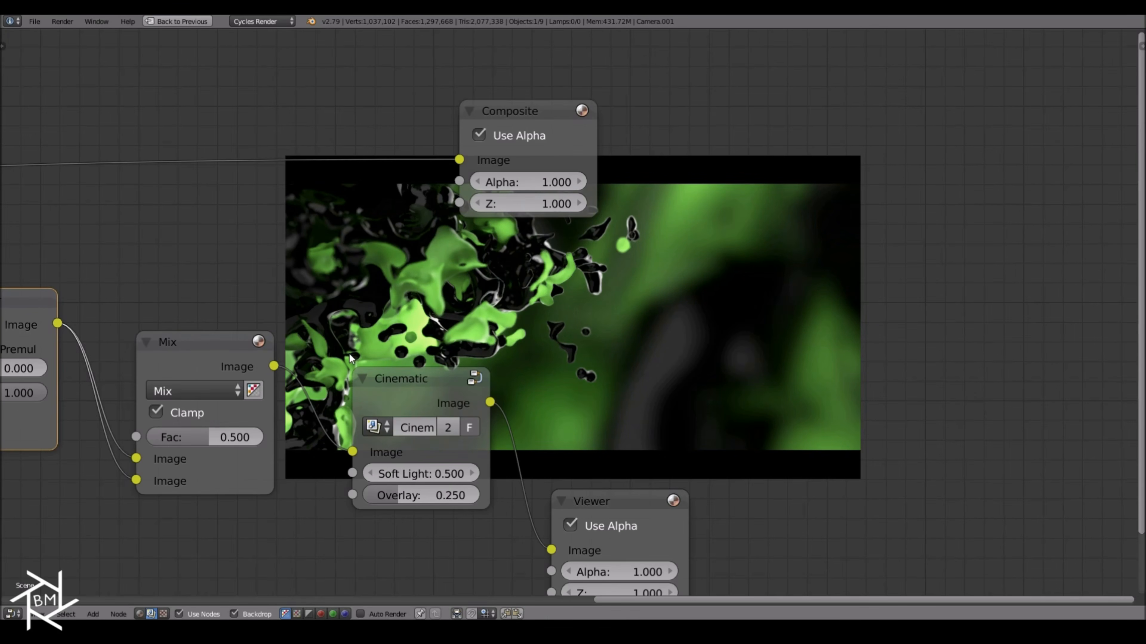
pyautogui.moveTo(490, 402); pyautogui.dragTo(464, 162)
# Return to the multi-area Compositing layout and switch the file browser area to the Node Editor.
pyautogui.click(179, 21)
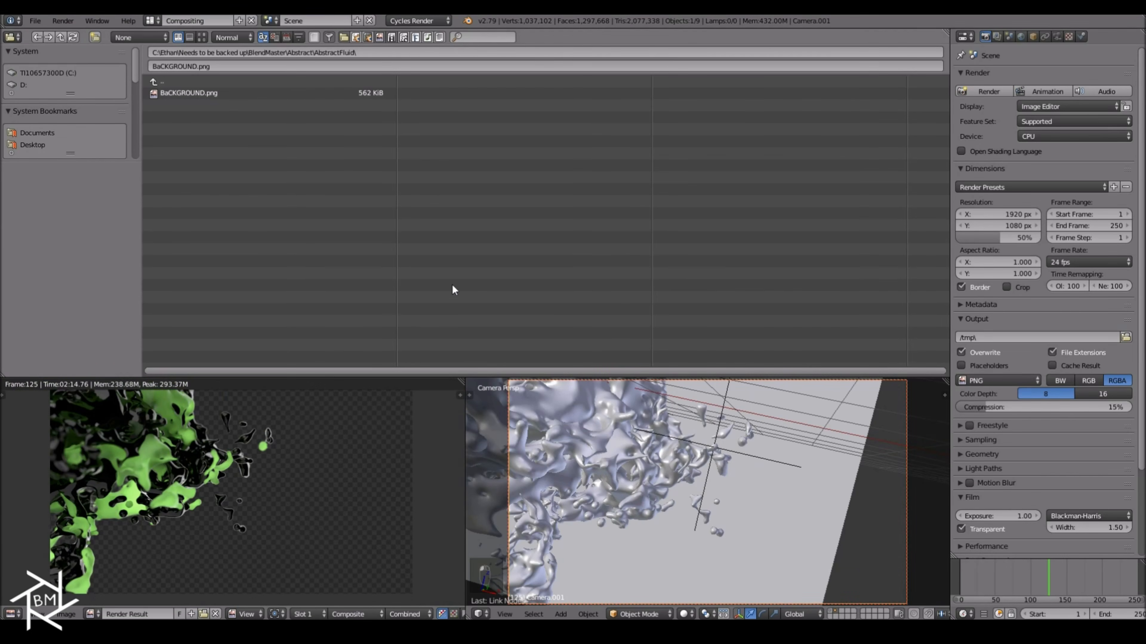
pyautogui.click(13, 37)
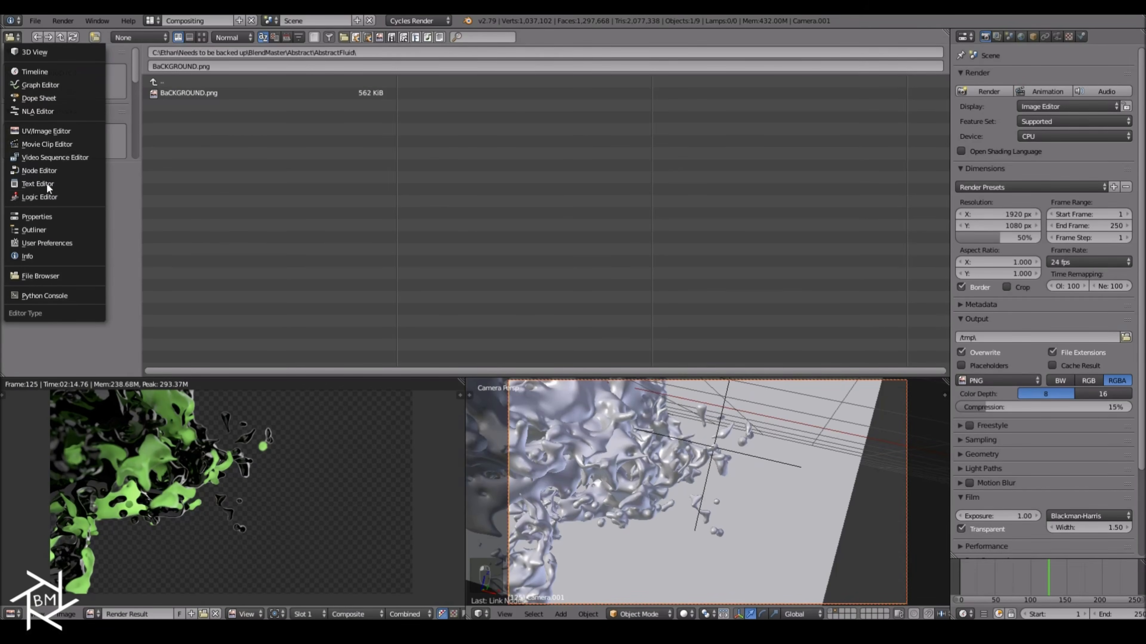
pyautogui.click(40, 170)
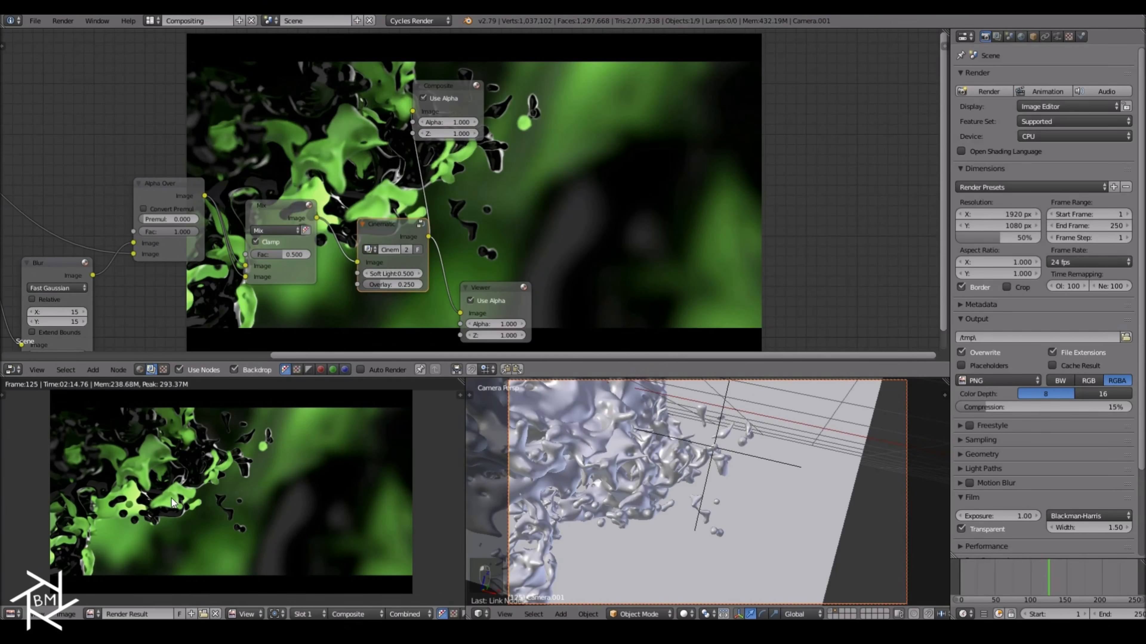
# Save the composited render result as a PNG image named AbstractFluid in the AbstractFluid folder.
pyautogui.press('F3')
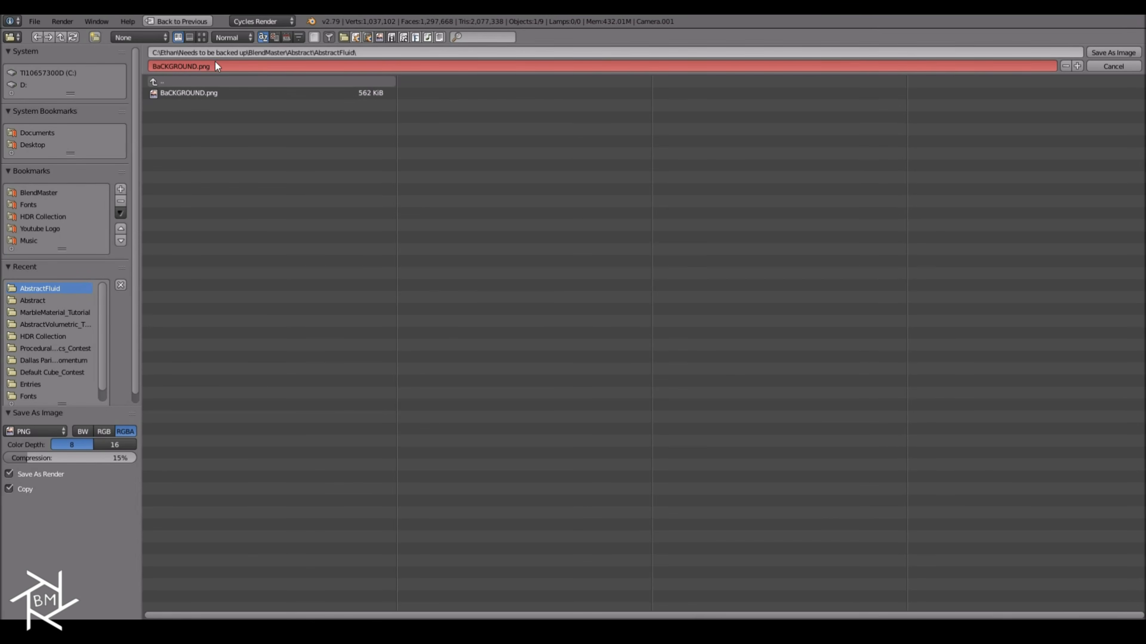
pyautogui.write('Abstra')
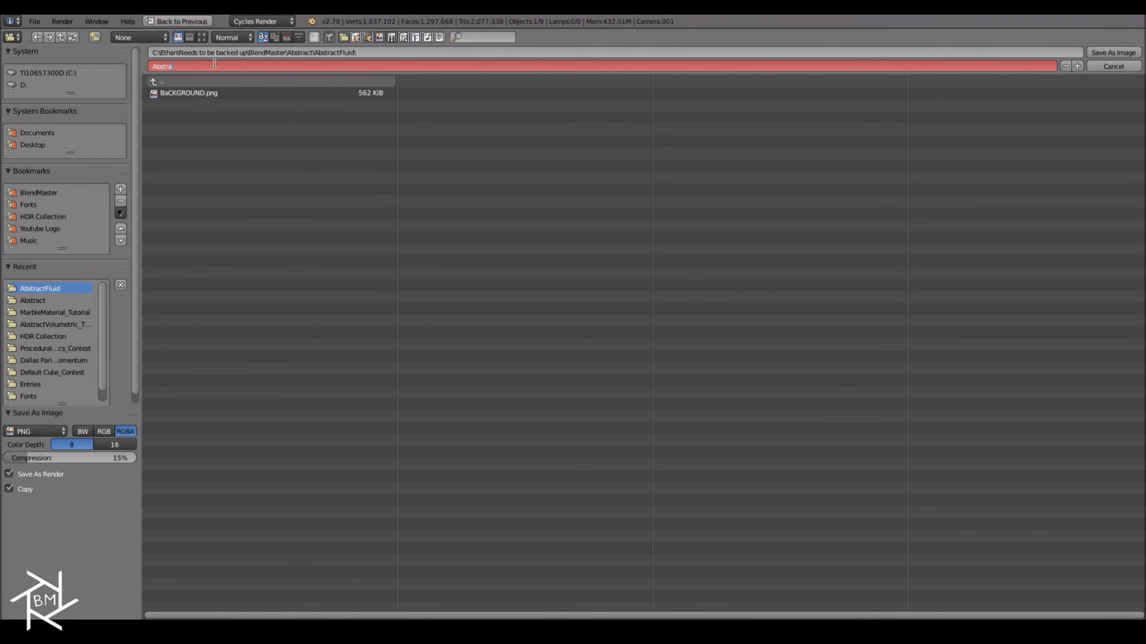
pyautogui.write('ctFluid')
pyautogui.press('Return')
pyautogui.press('Return')
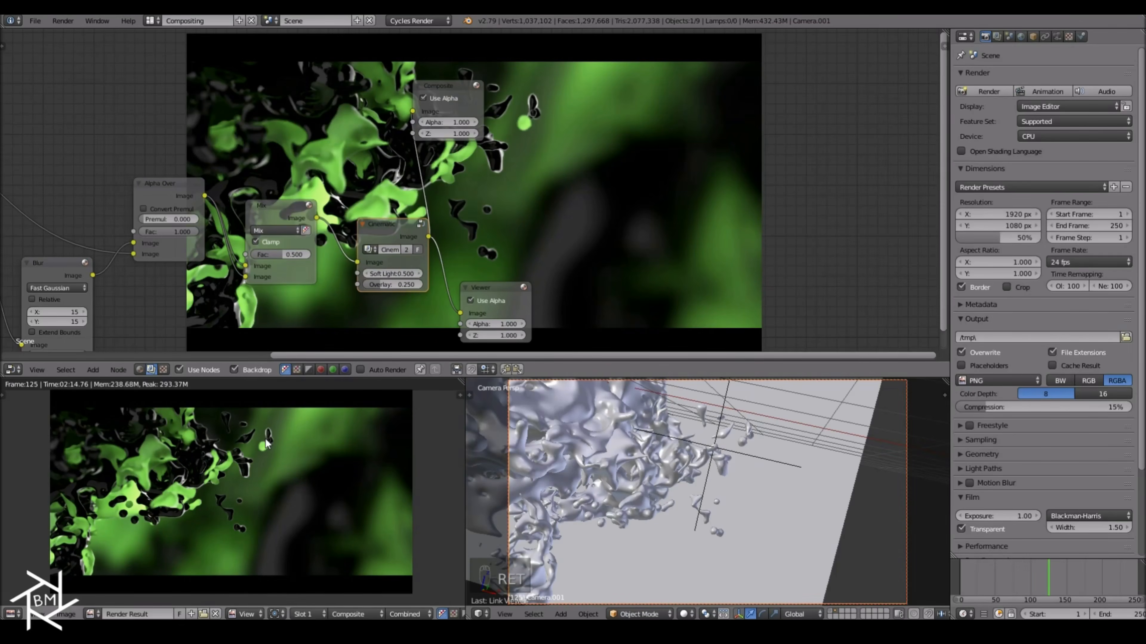
# Maximize the render result and examine the finished composite up close.
pyautogui.hotkey('ctrl', 'space')
pyautogui.scroll(3, 344, 398)
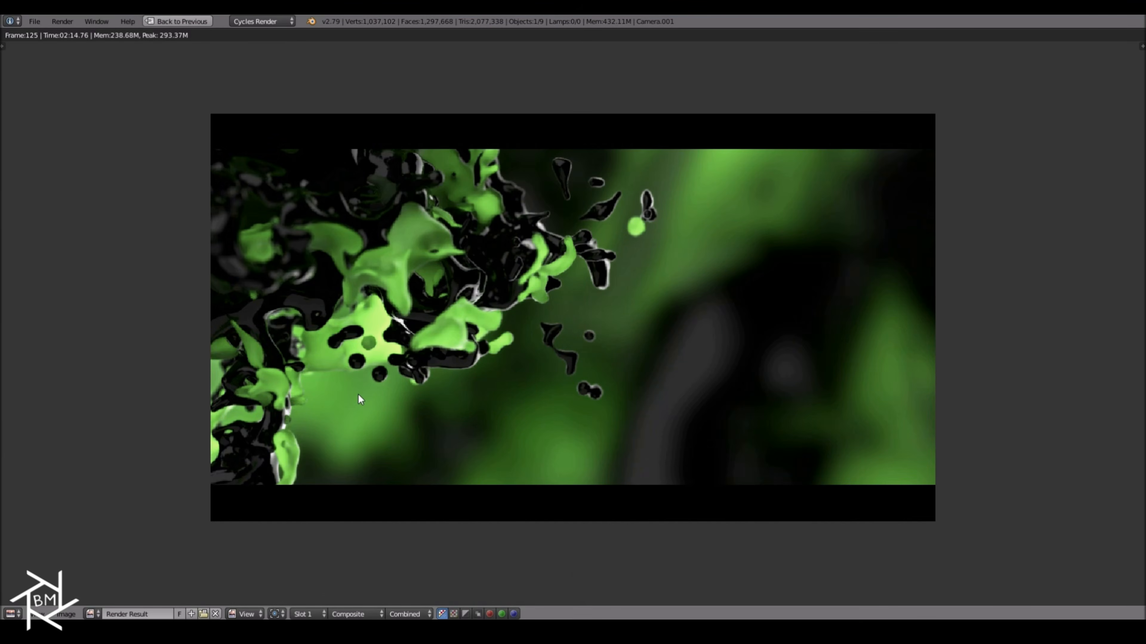
pyautogui.scroll(1, 373, 385)
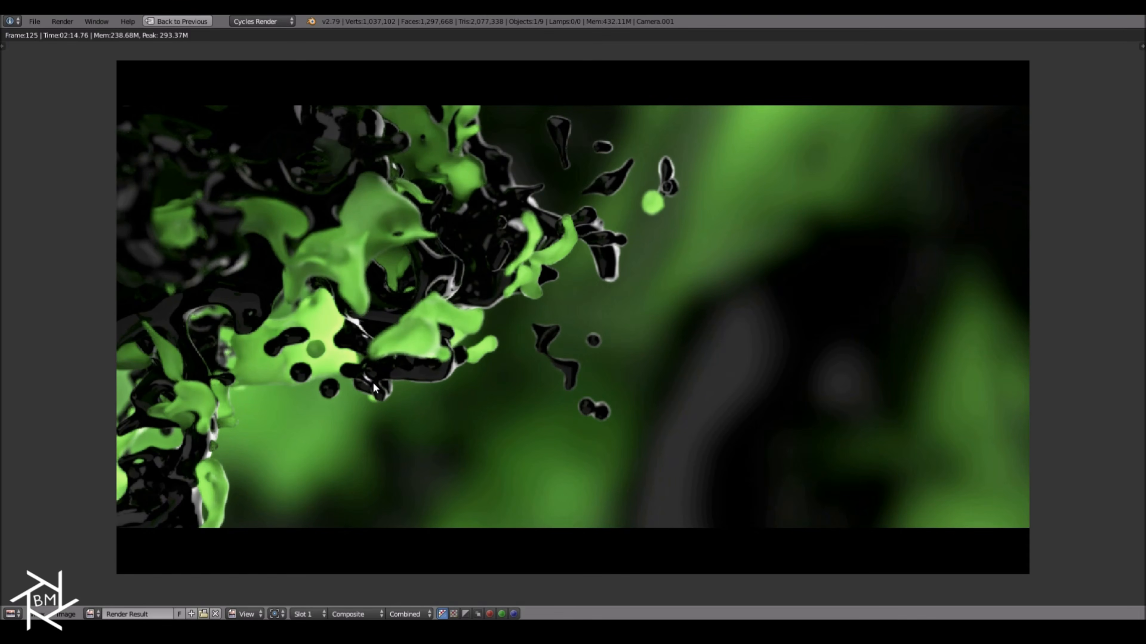